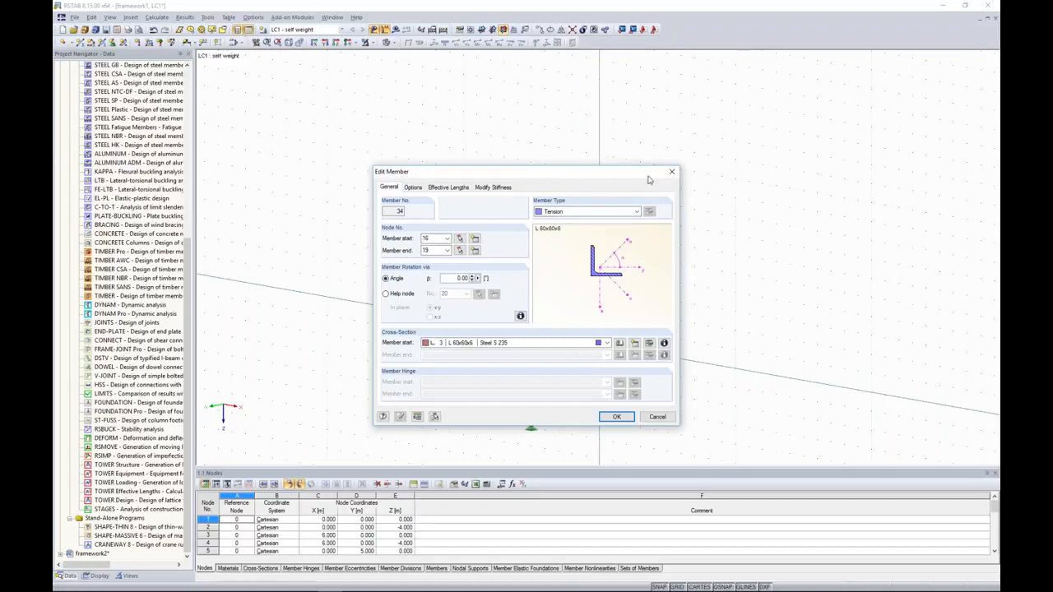
Step: Close the diagonal's member properties and examine the selected middle-level beam from the X direction and in isometric view
click(671, 172)
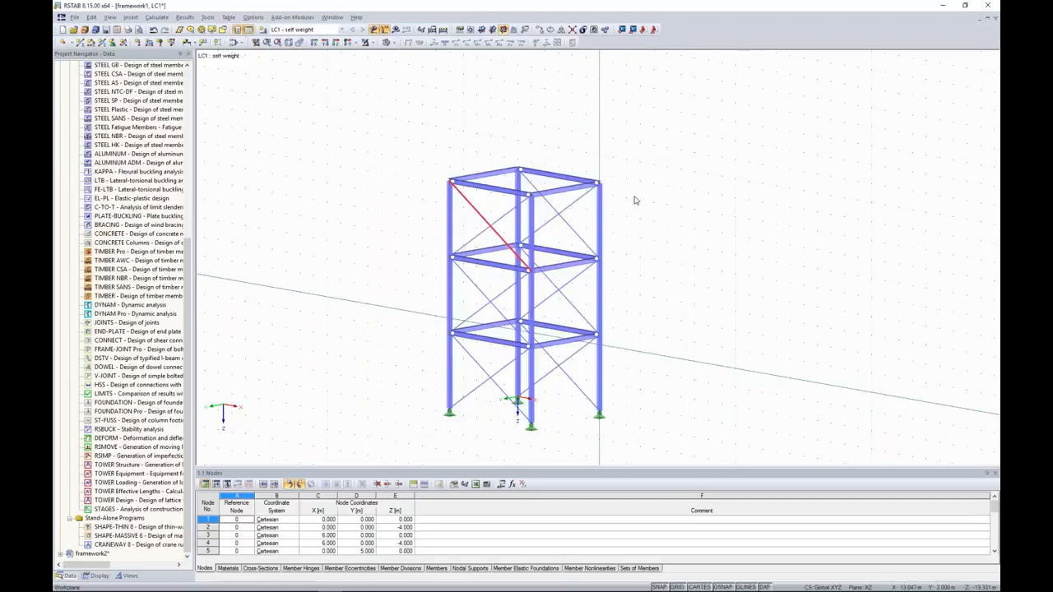
click(489, 264)
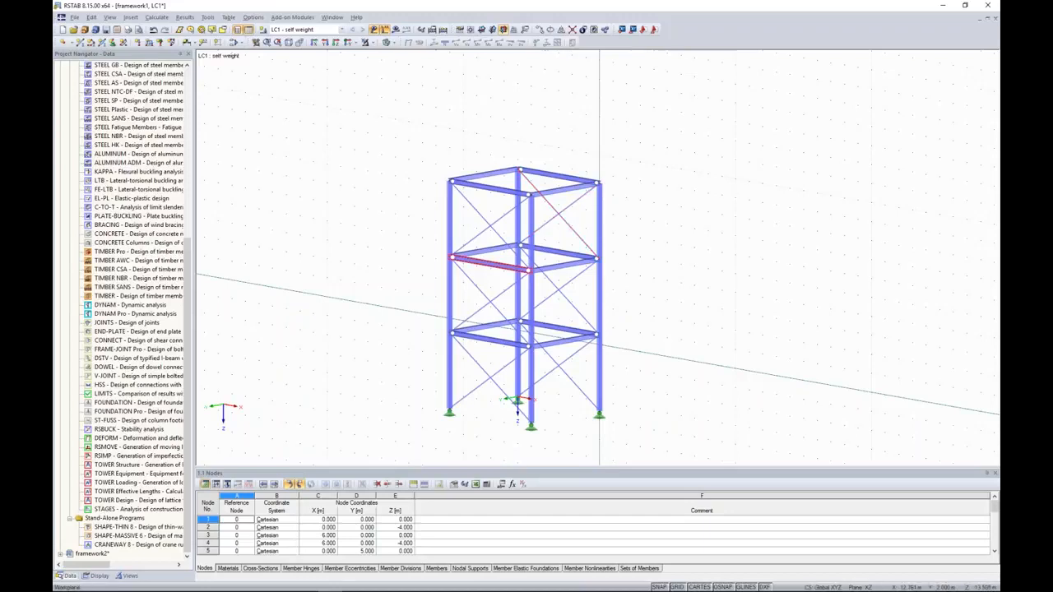
key(ctrl+shift+x)
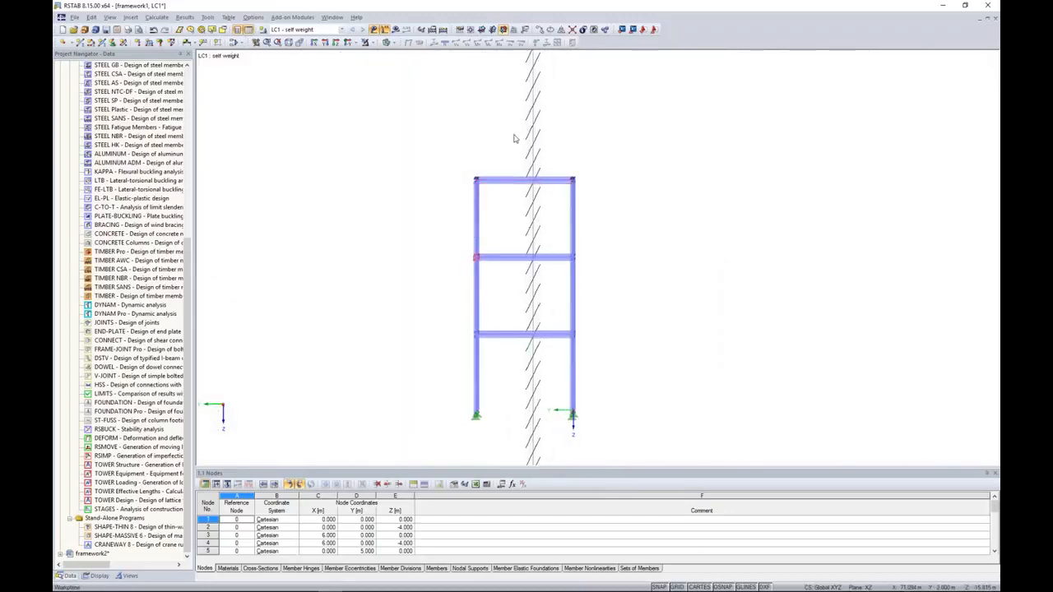
ctrl+middle_drag(567, 183, 604, 177)
key(ctrl+shift+i)
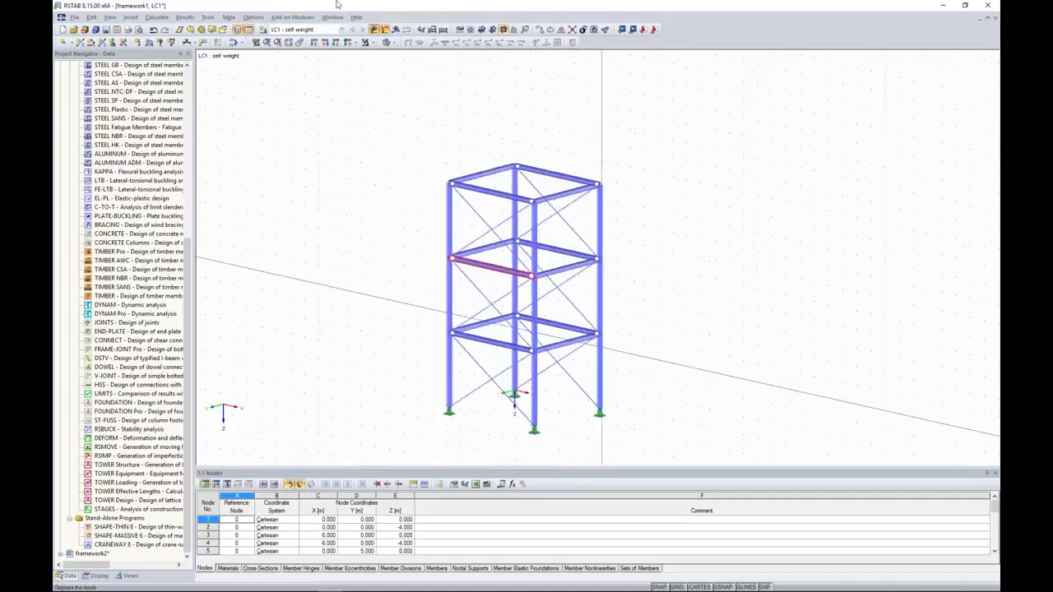
Step: Try to calculate load case LC1 and read the calculation messages
click(396, 30)
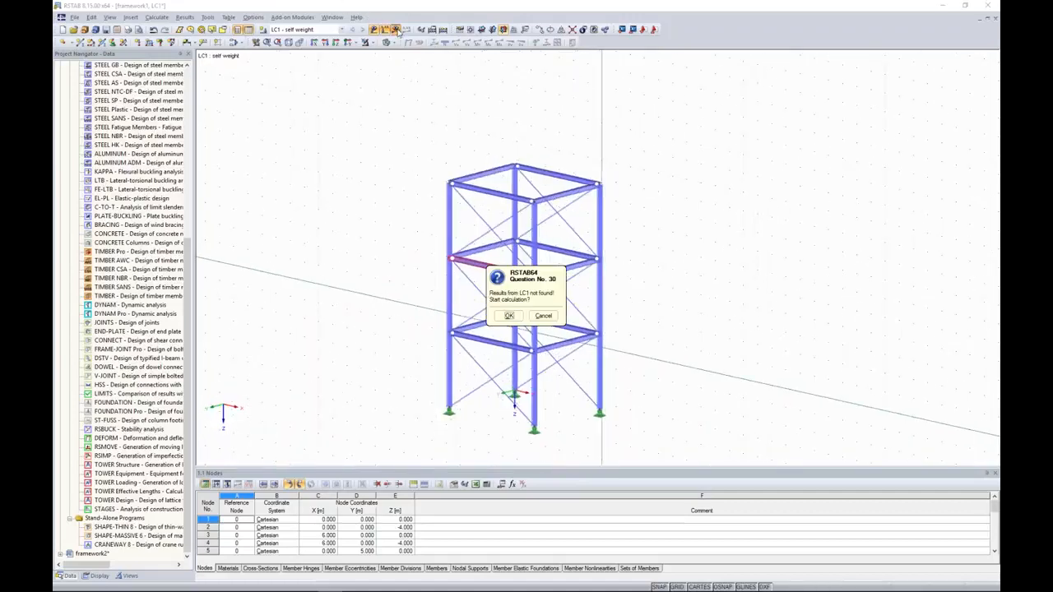
key(Return)
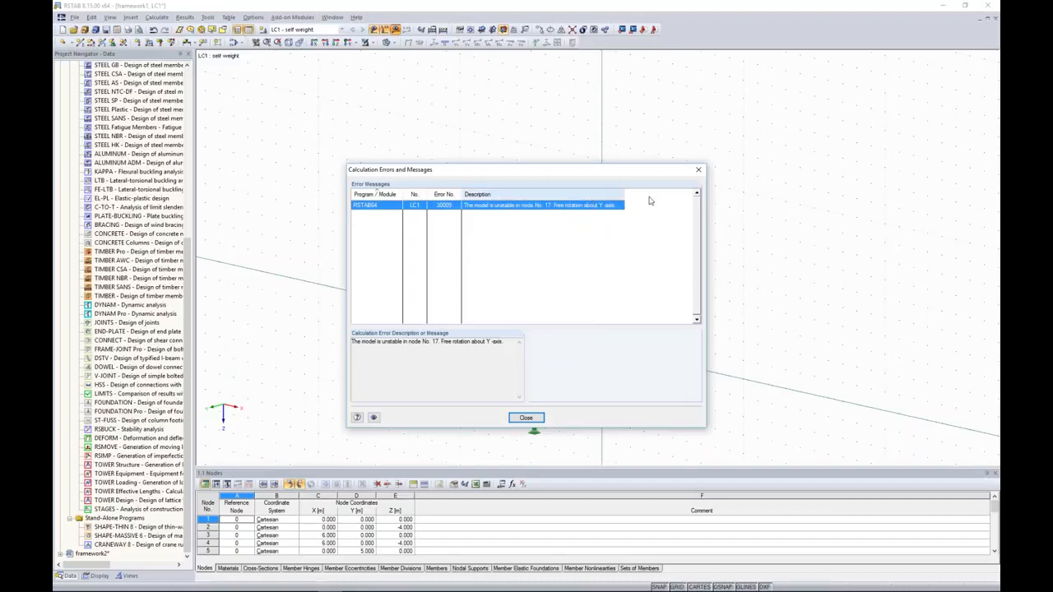
drag(655, 178, 654, 181)
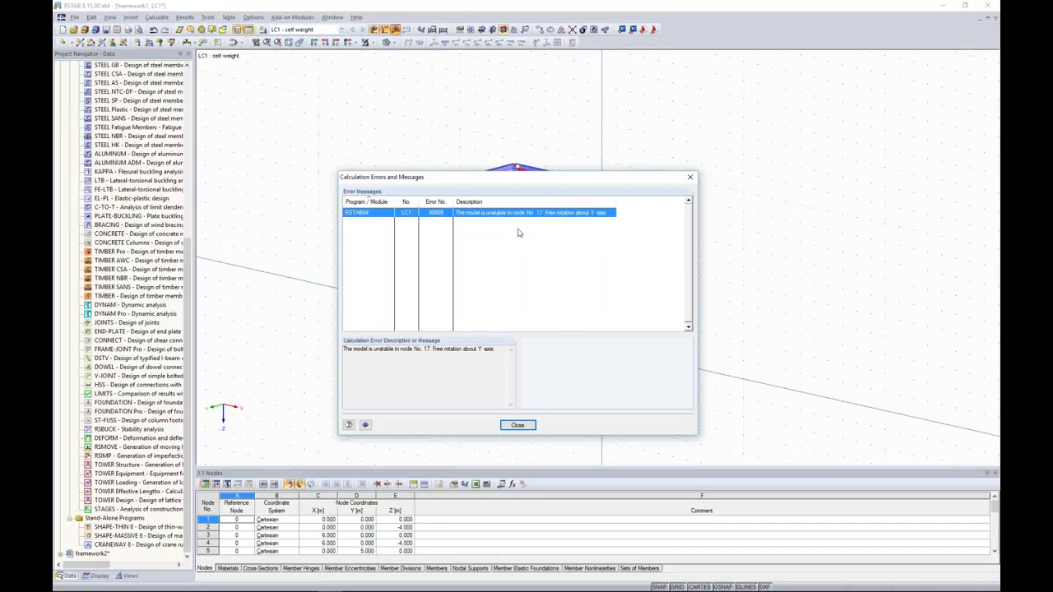
click(690, 178)
Step: Inspect the top-storey diagonals and check the member type of the one running between nodes 14 and 20
ctrl+middle_drag(663, 223, 762, 188)
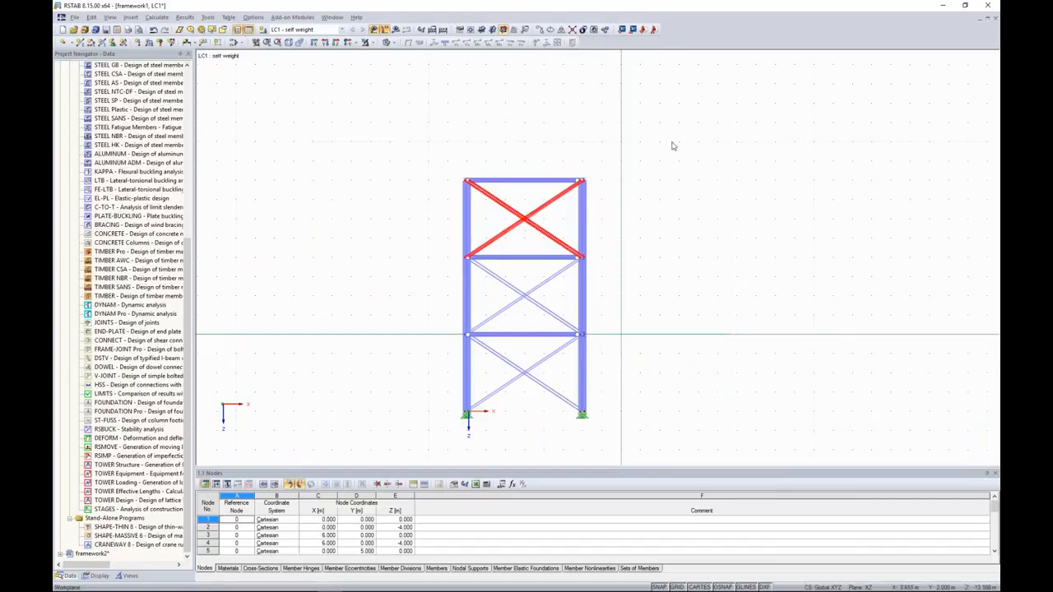
ctrl+middle_drag(673, 144, 619, 176)
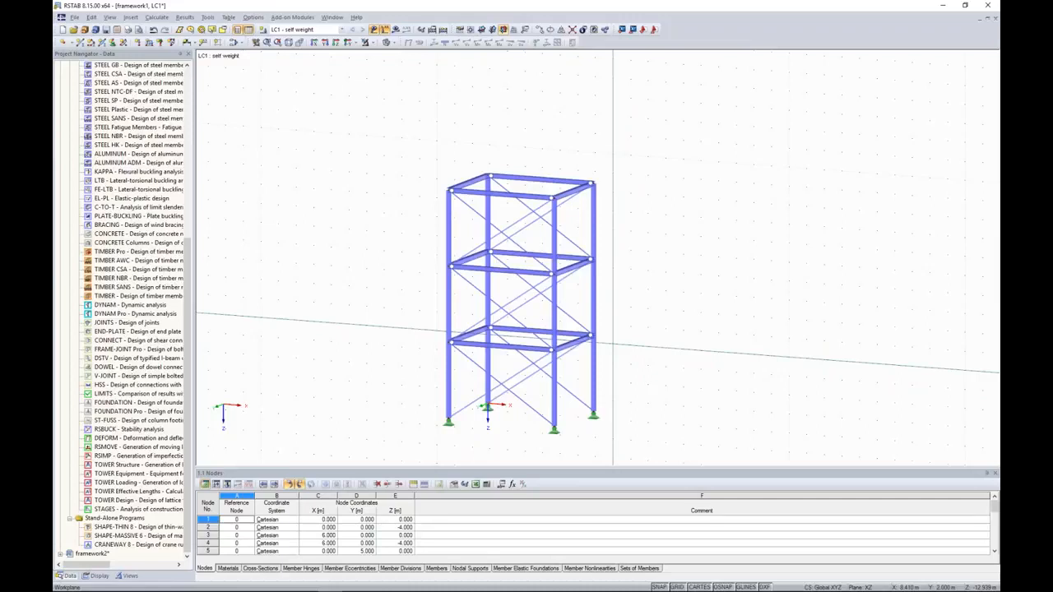
click(510, 225)
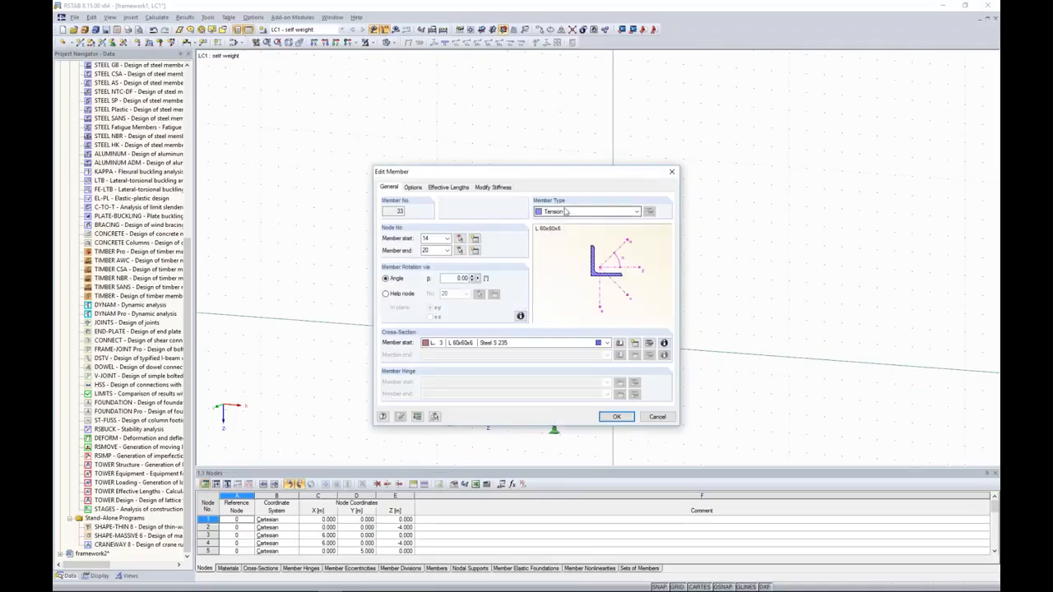
drag(581, 176, 276, 168)
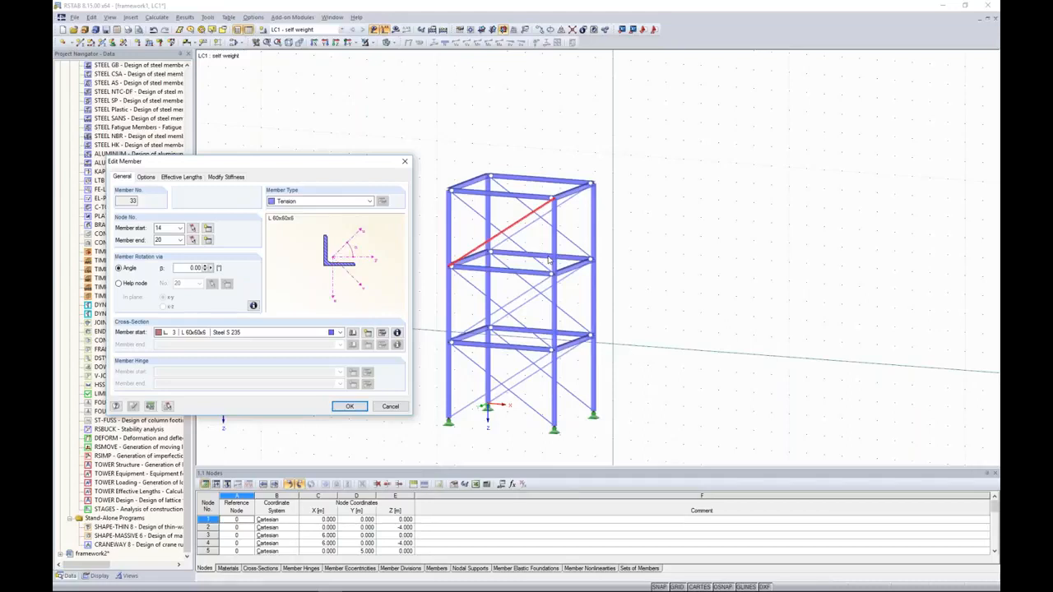
click(404, 161)
Step: Try deleting the diagonal bracing members in all three storeys, and undo the deletion
ctrl+middle_drag(639, 272, 691, 237)
drag(551, 215, 505, 241)
drag(556, 287, 491, 320)
drag(558, 373, 503, 401)
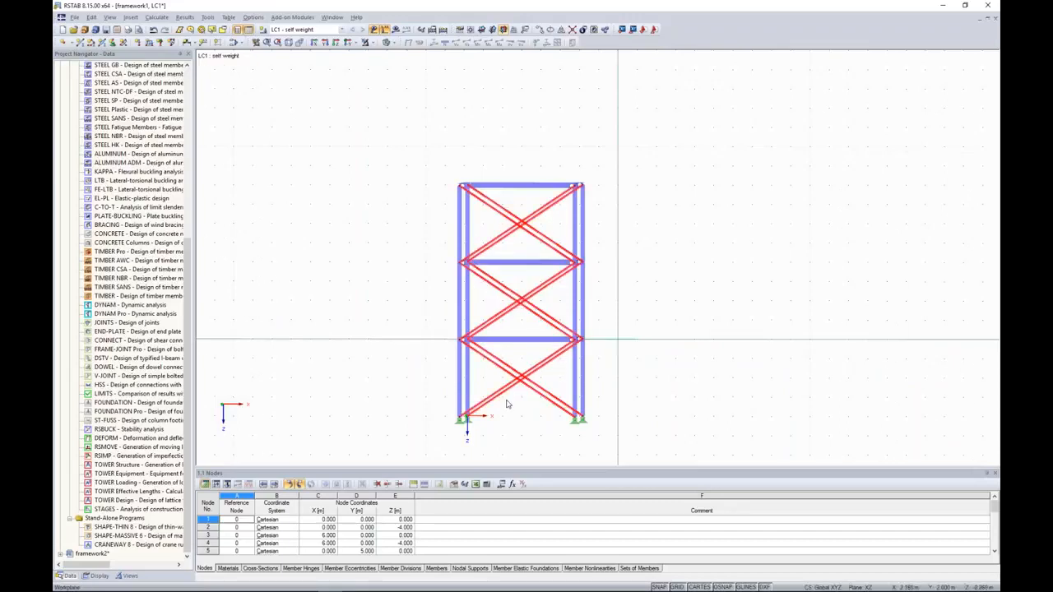
key(Delete)
ctrl+middle_drag(844, 211, 814, 248)
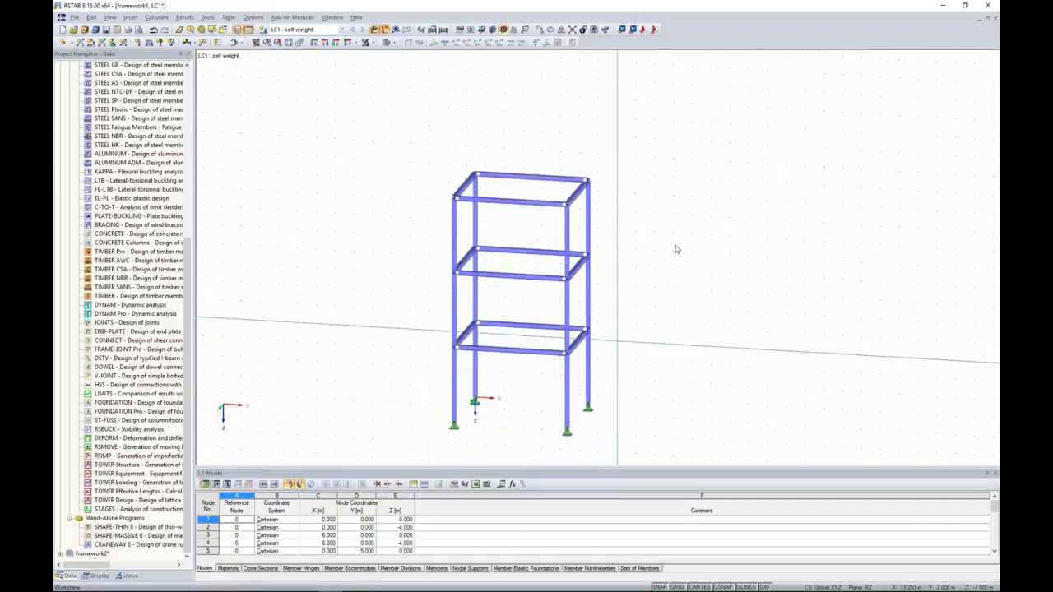
click(153, 30)
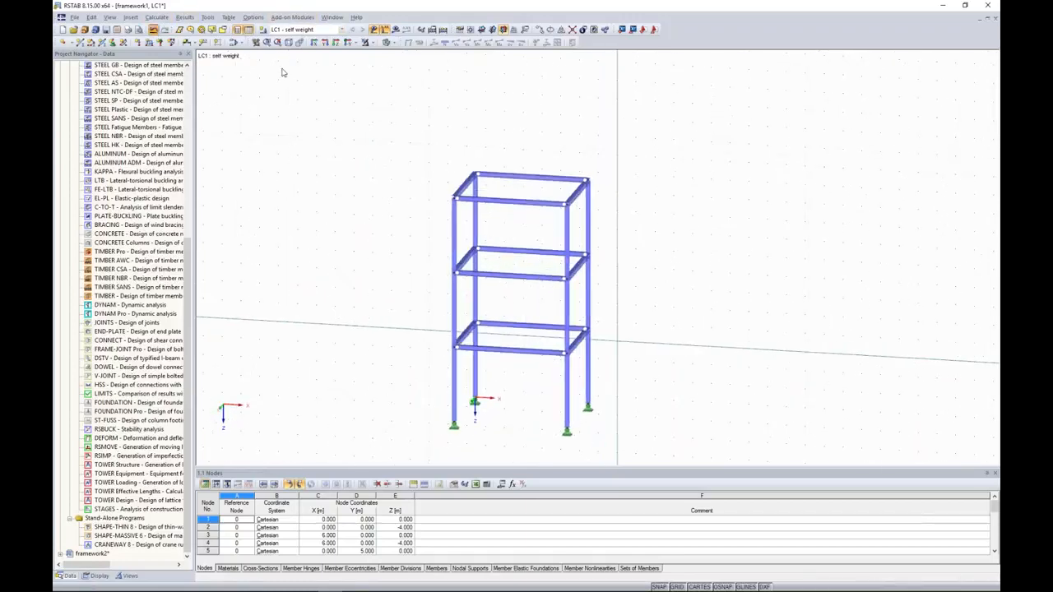
click(644, 178)
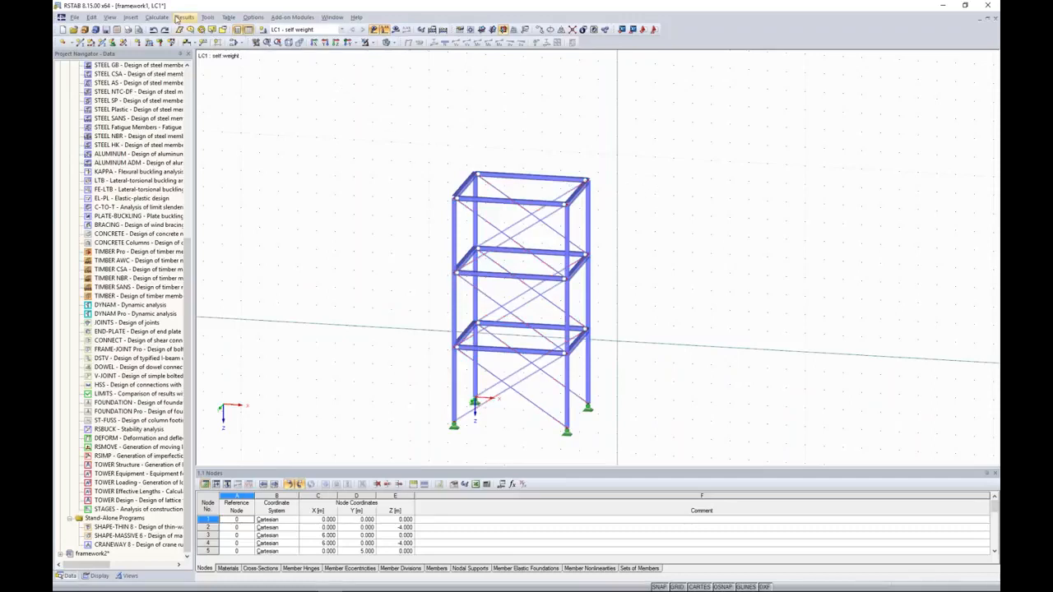
Step: In the global calculation parameters, enable exceptional handling with failing members removed individually during successive iterations
click(161, 17)
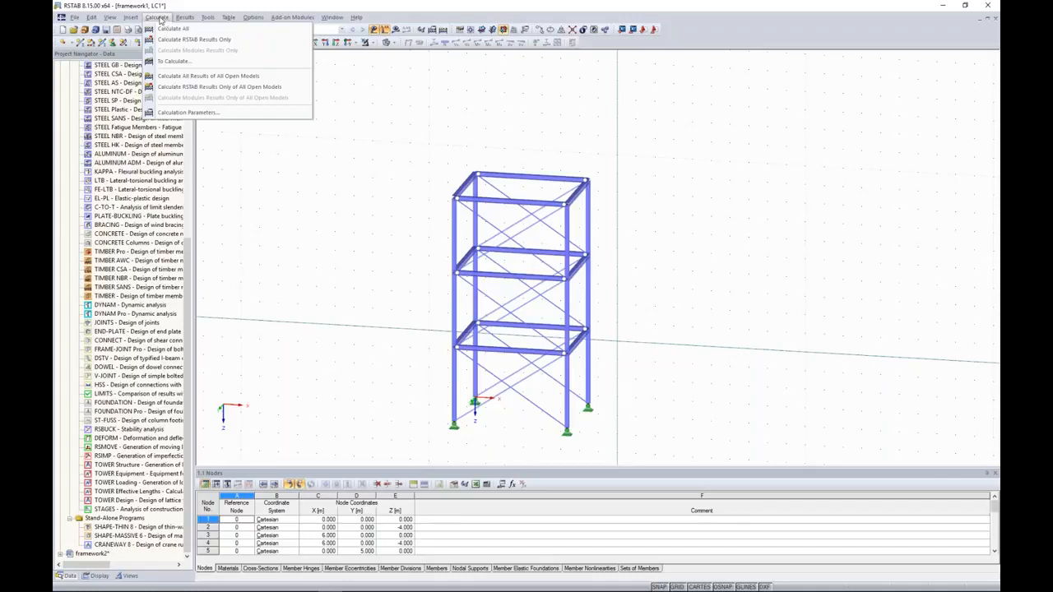
click(177, 115)
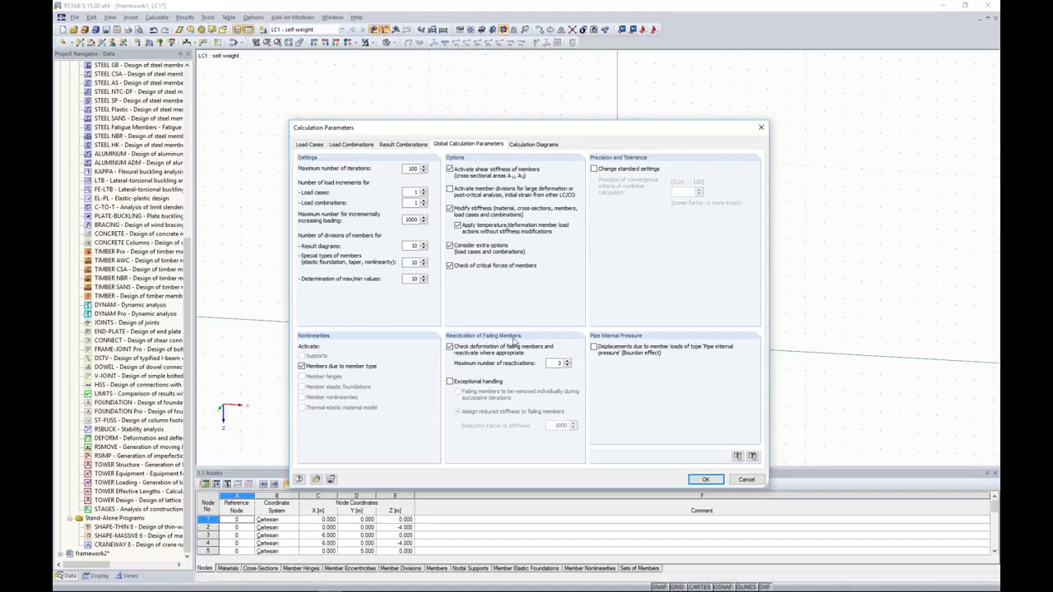
click(451, 382)
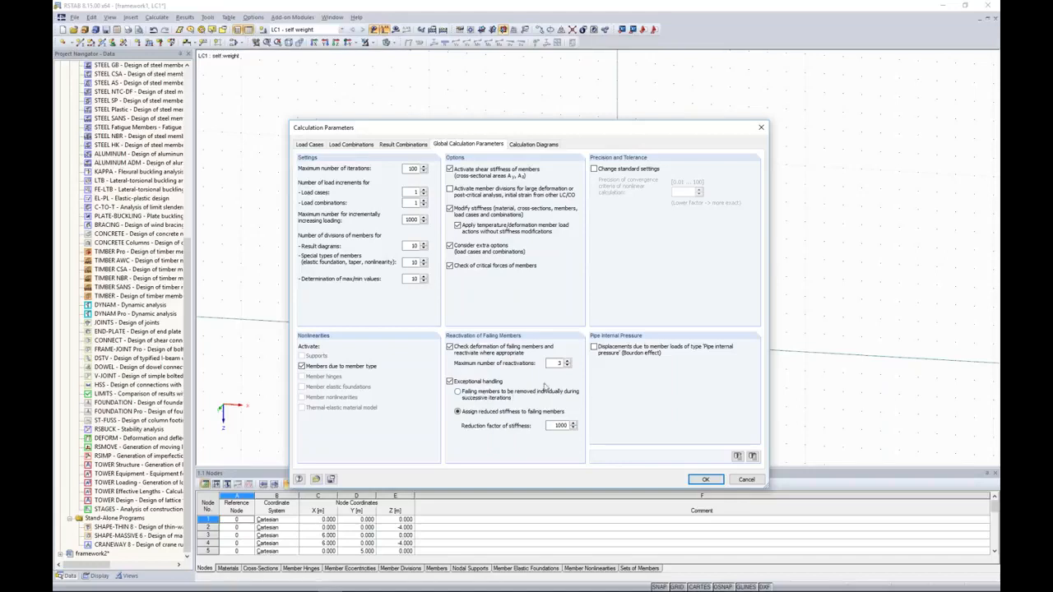
click(468, 394)
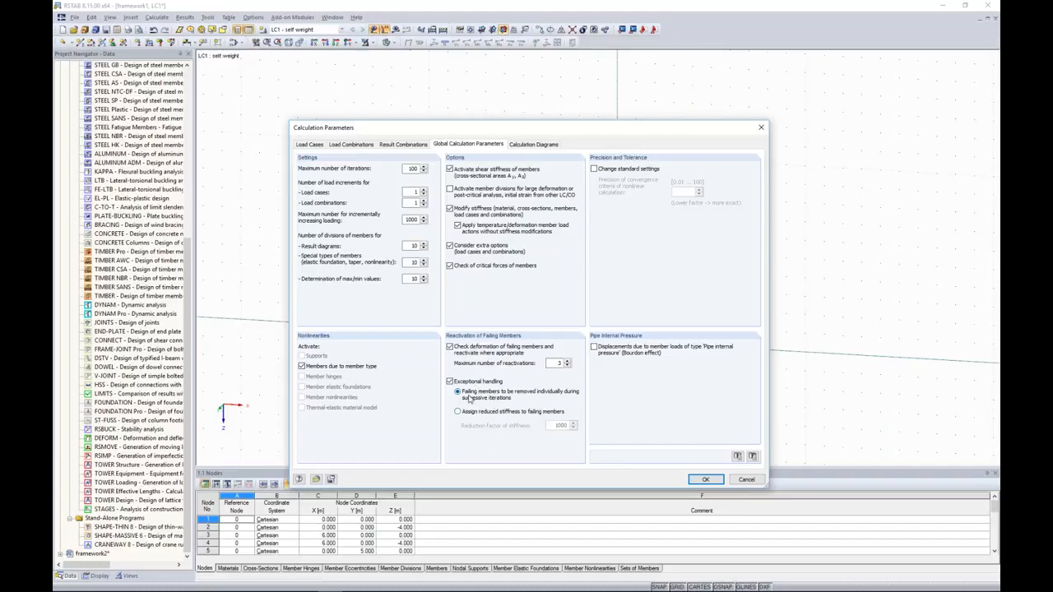
click(707, 480)
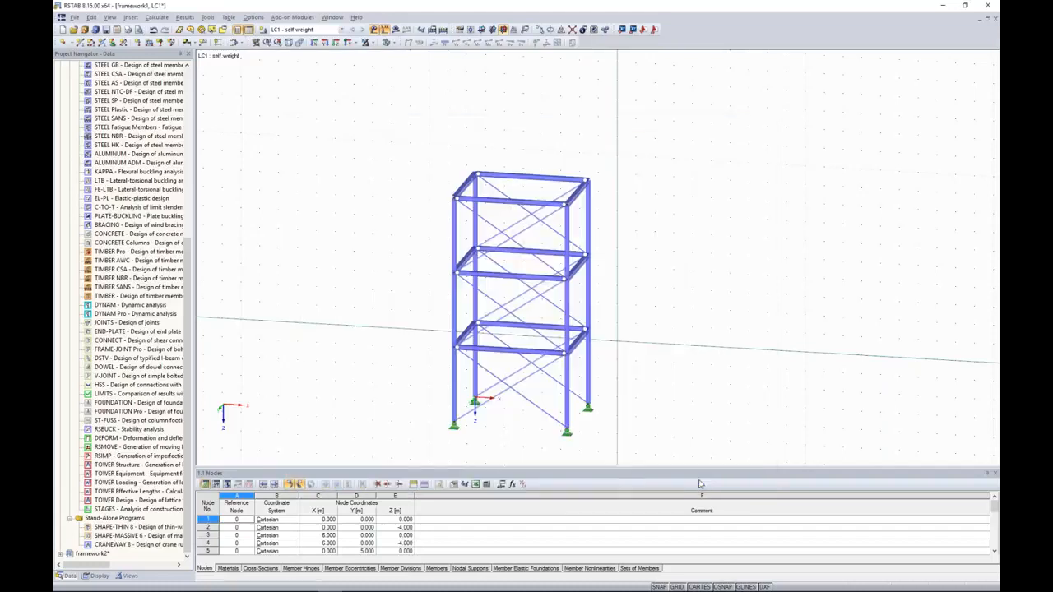
Step: Calculate load case LC1 and examine the axial forces N in the frame and its top-storey diagonals
click(396, 30)
key(Return)
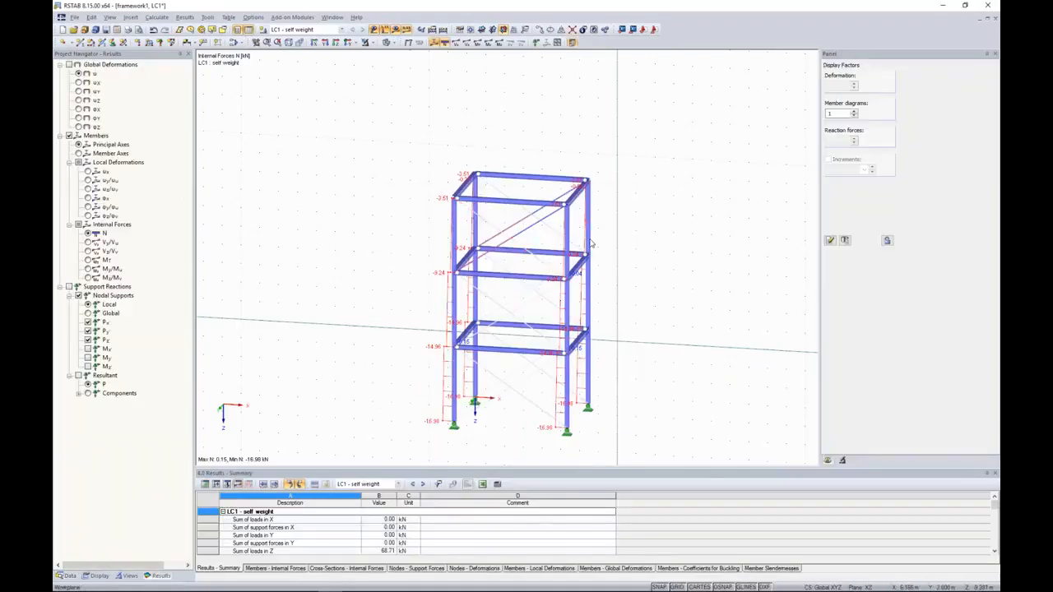
ctrl+middle_drag(649, 167, 560, 158)
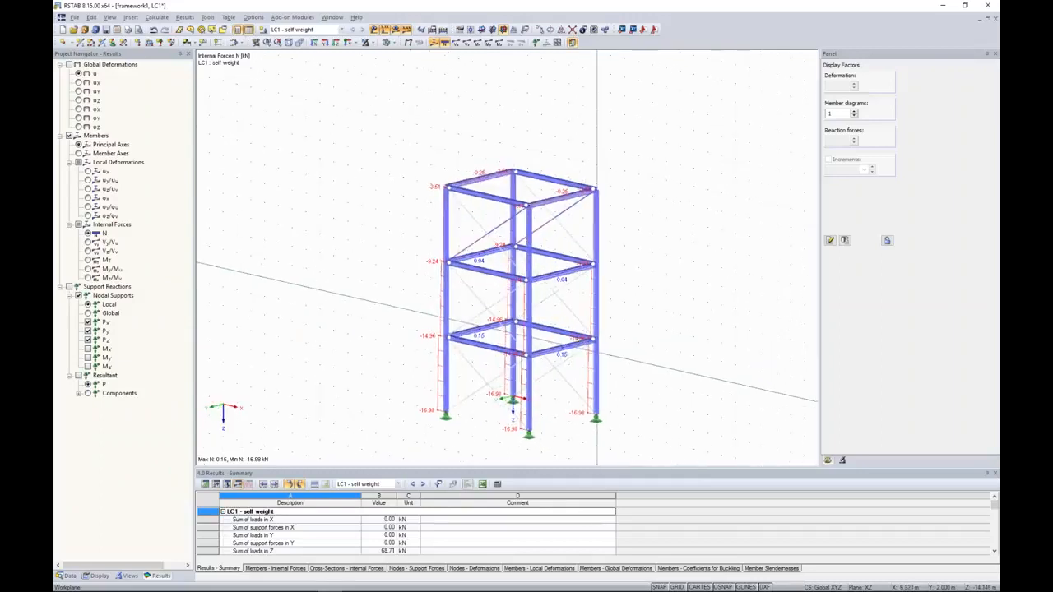
click(500, 228)
ctrl+middle_drag(595, 149, 628, 126)
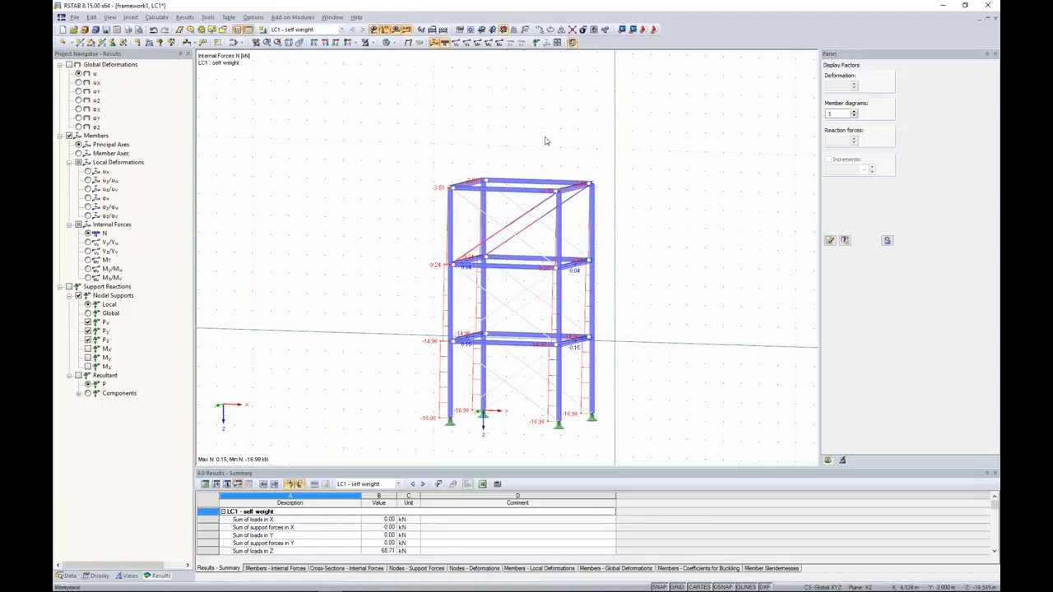
Step: Change the exceptional handling in the global calculation parameters to assign reduced stiffness to failing members, with a reduction factor of 1000
click(156, 17)
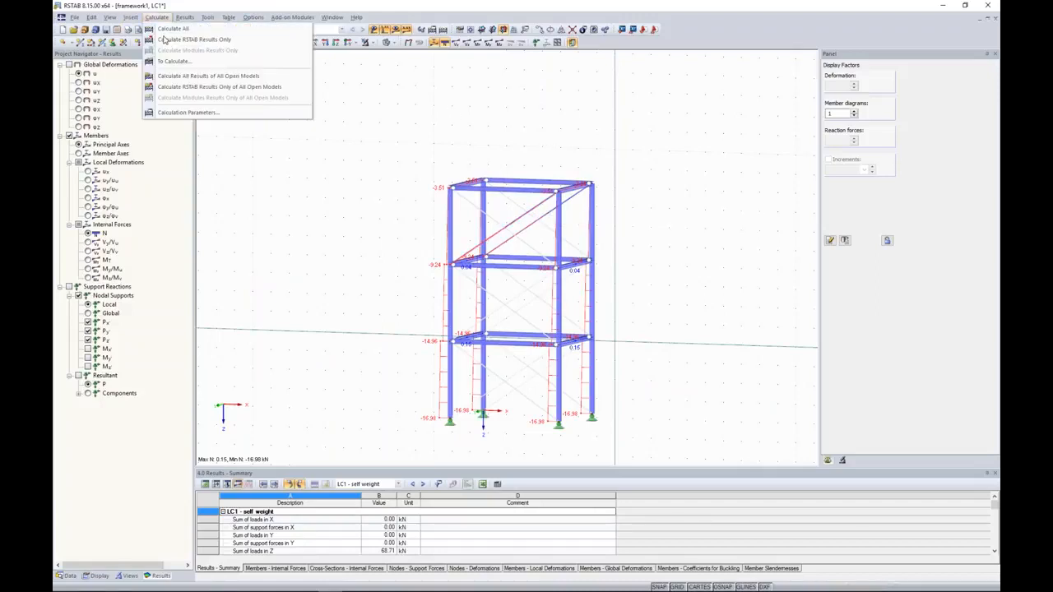
click(206, 114)
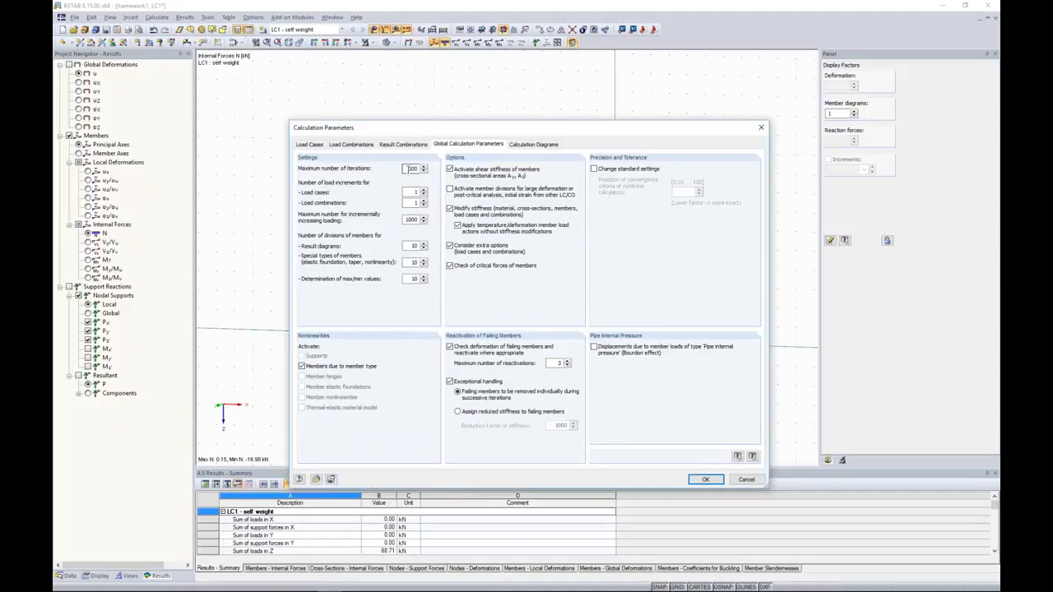
double_click(410, 169)
click(490, 412)
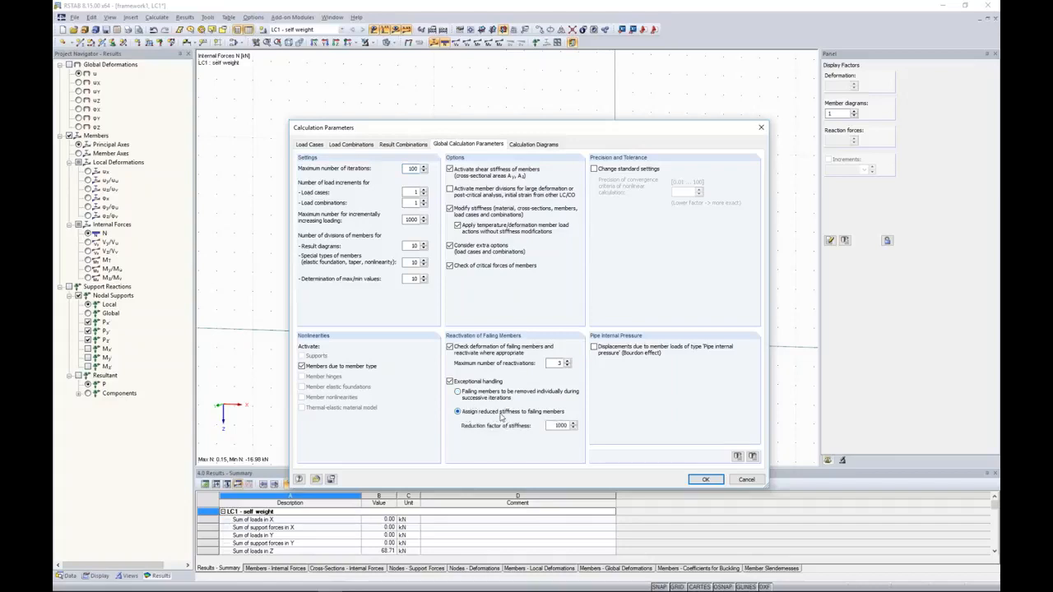
double_click(559, 425)
click(695, 482)
click(511, 330)
click(704, 479)
Step: Recalculate load case LC1 and highlight the top-storey diagonals to inspect their axial forces
click(395, 29)
key(Return)
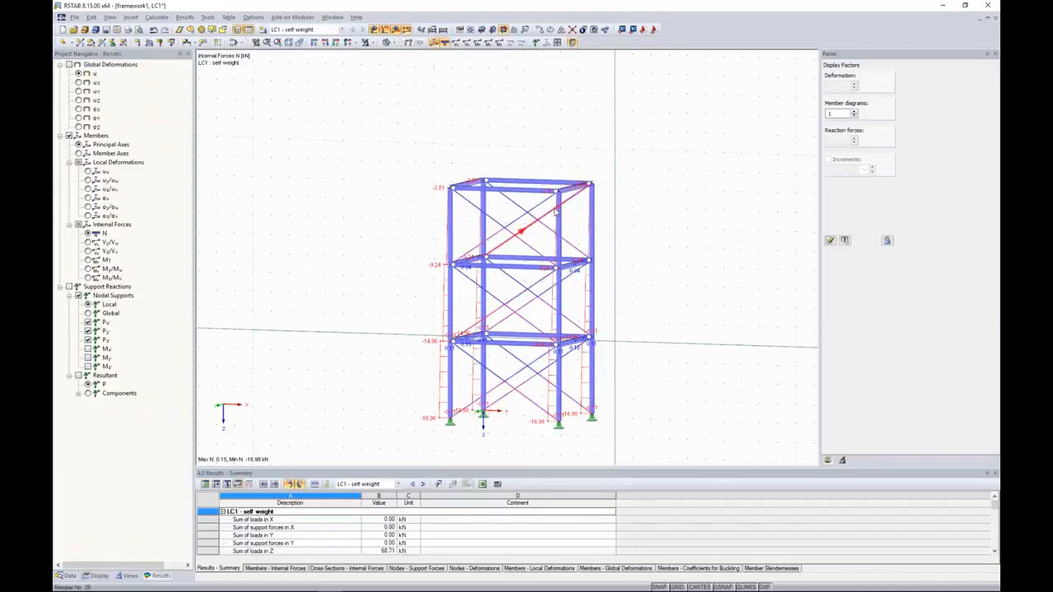
drag(553, 216, 490, 247)
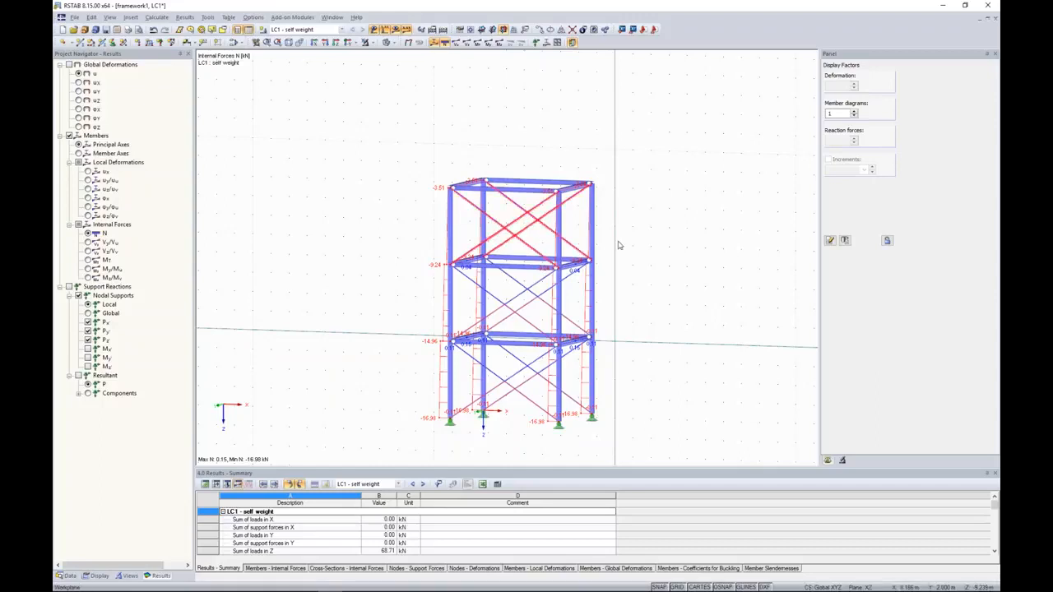
click(395, 178)
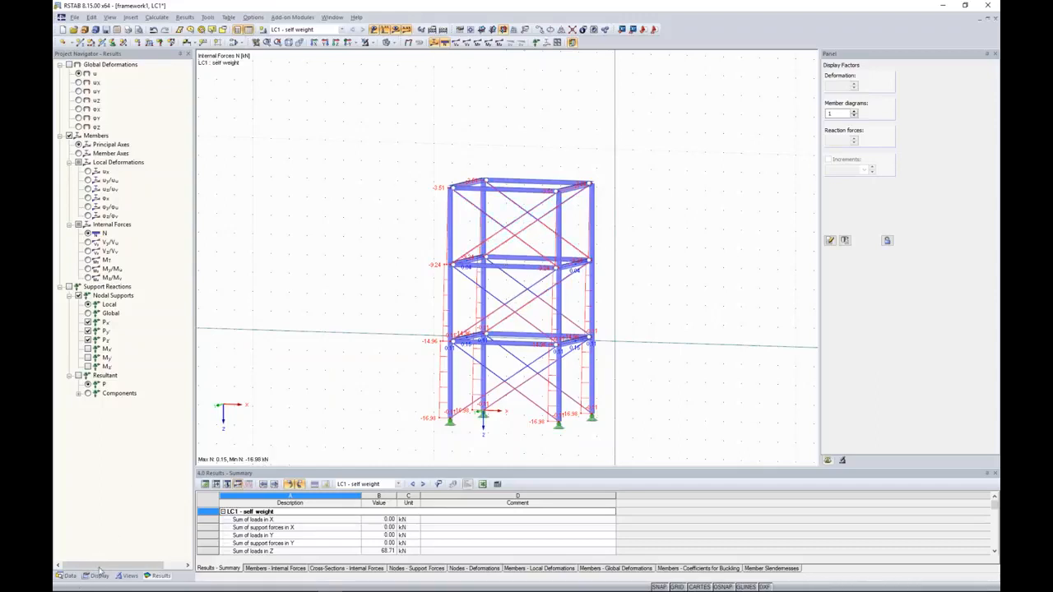
click(123, 576)
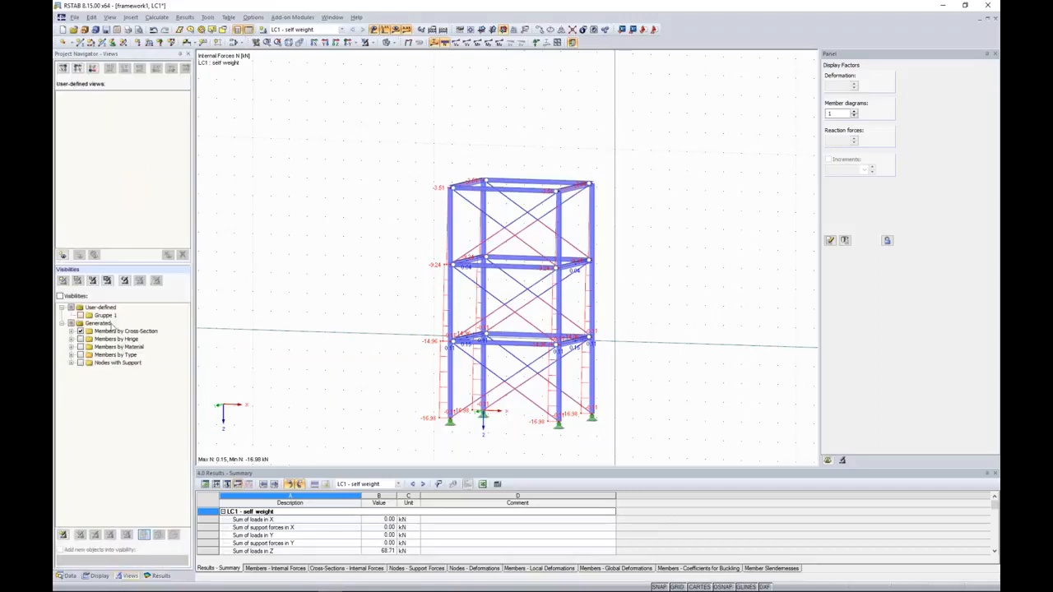
click(71, 354)
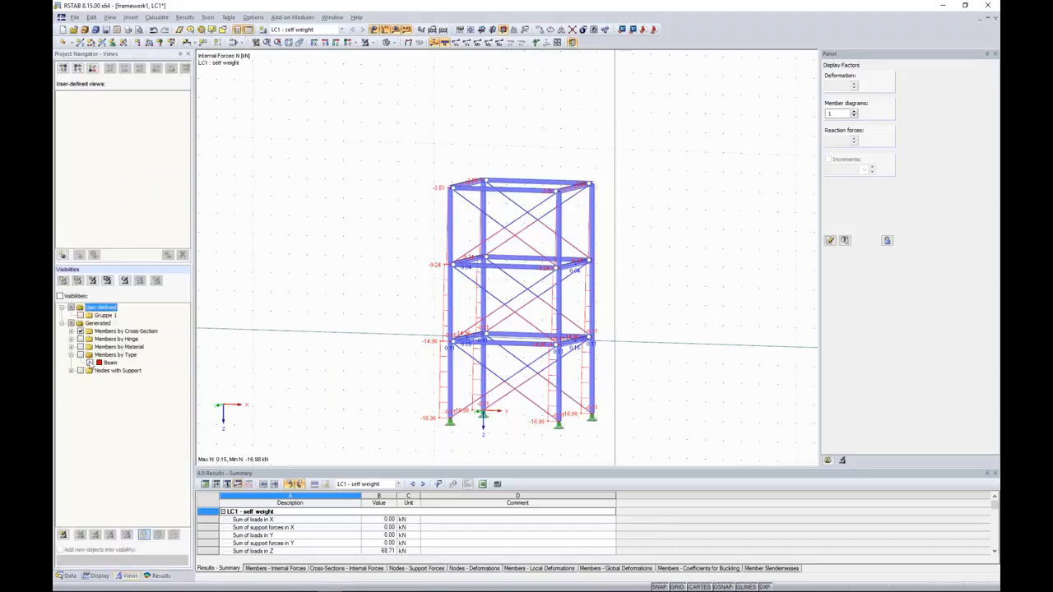
click(71, 355)
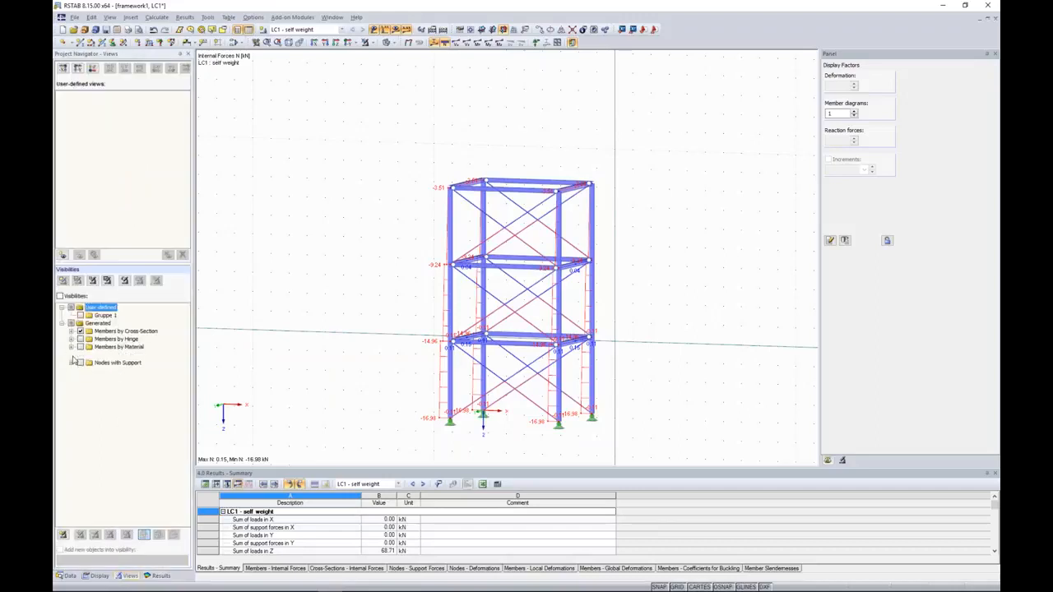
Step: Select all members of type Tension with a special selection and isolate them in the view to examine their axial forces N
right_click(334, 234)
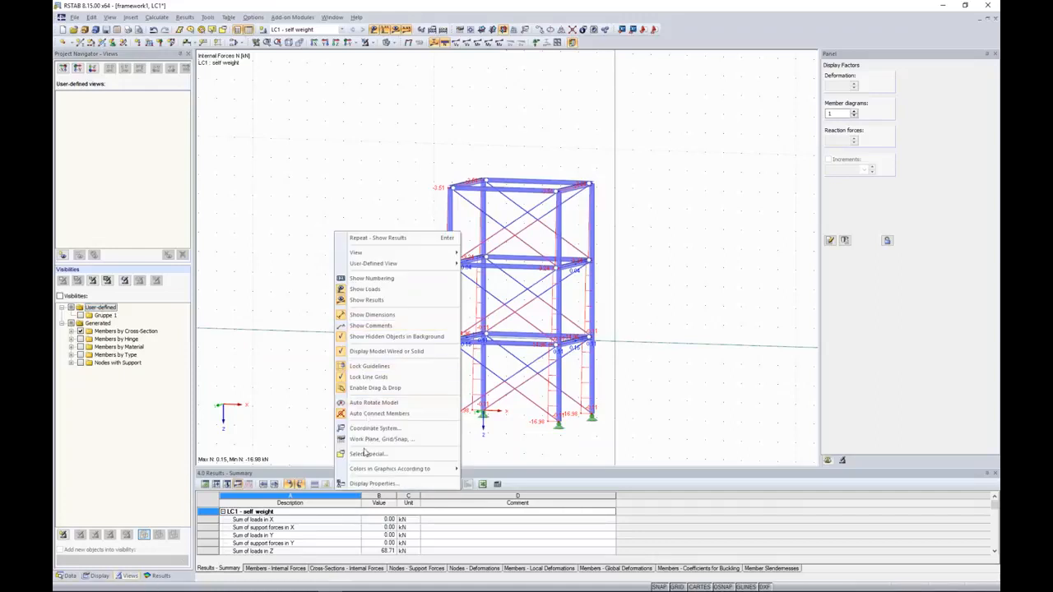
key(Escape)
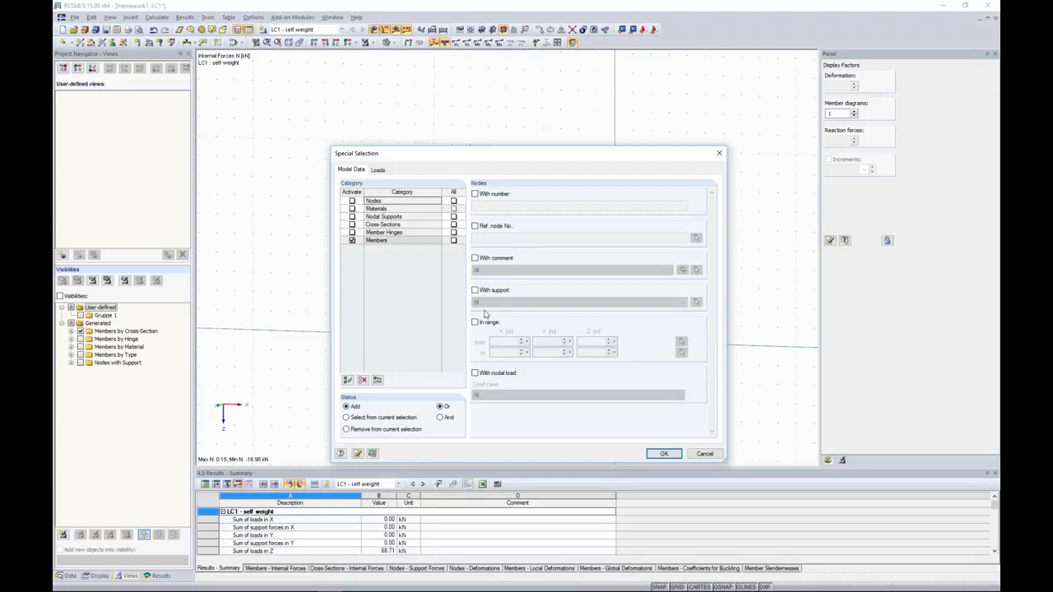
click(387, 240)
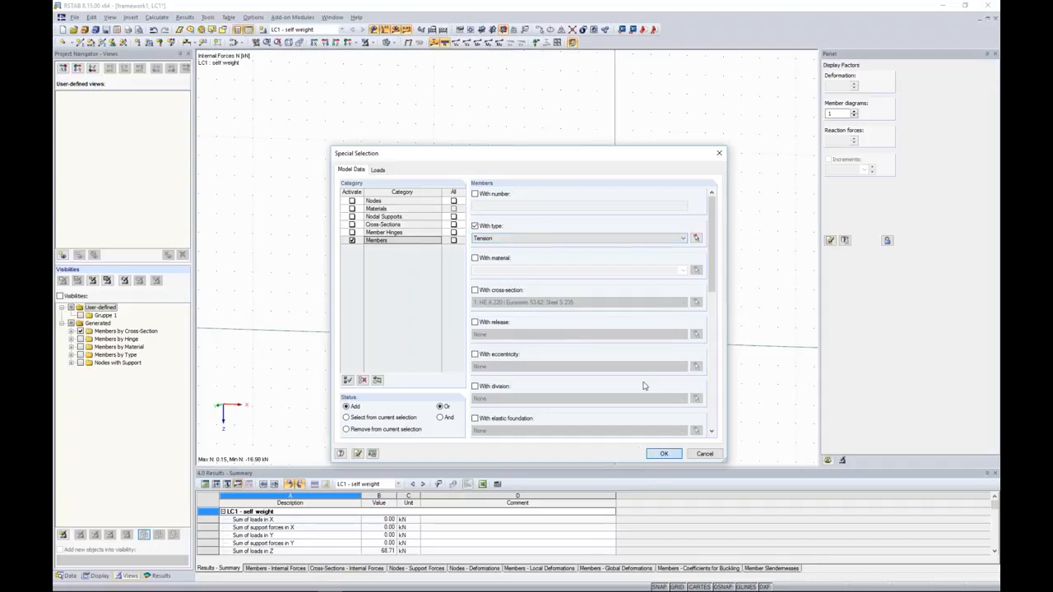
click(663, 453)
click(376, 46)
click(468, 108)
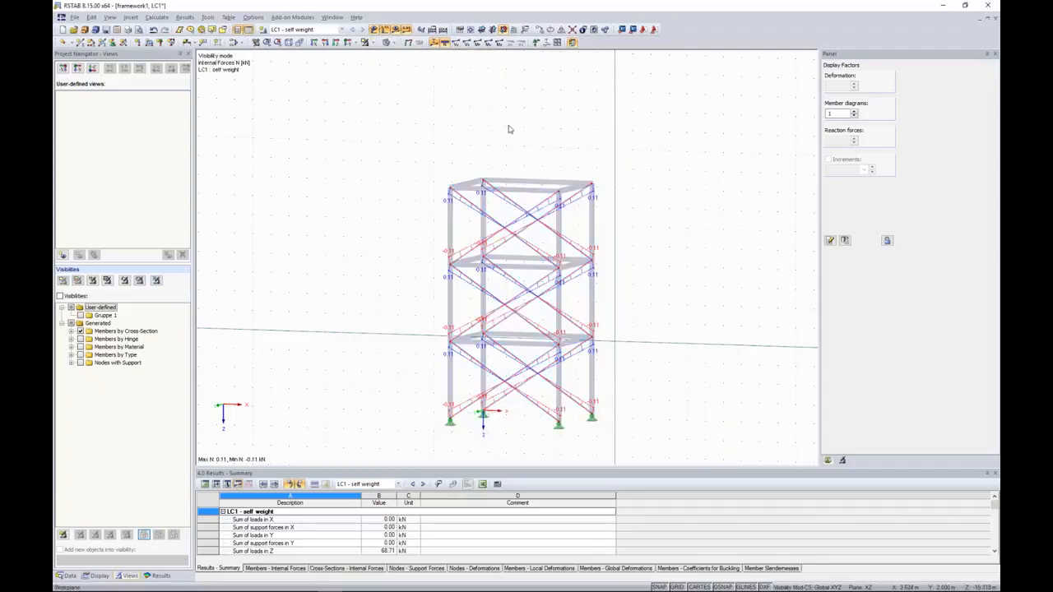
mouse_move(457, 160)
ctrl+middle_down()
mouse_move(406, 172)
mouse_move(470, 179)
mouse_move(499, 111)
mouse_move(461, 146)
mouse_move(475, 151)
ctrl+middle_up()
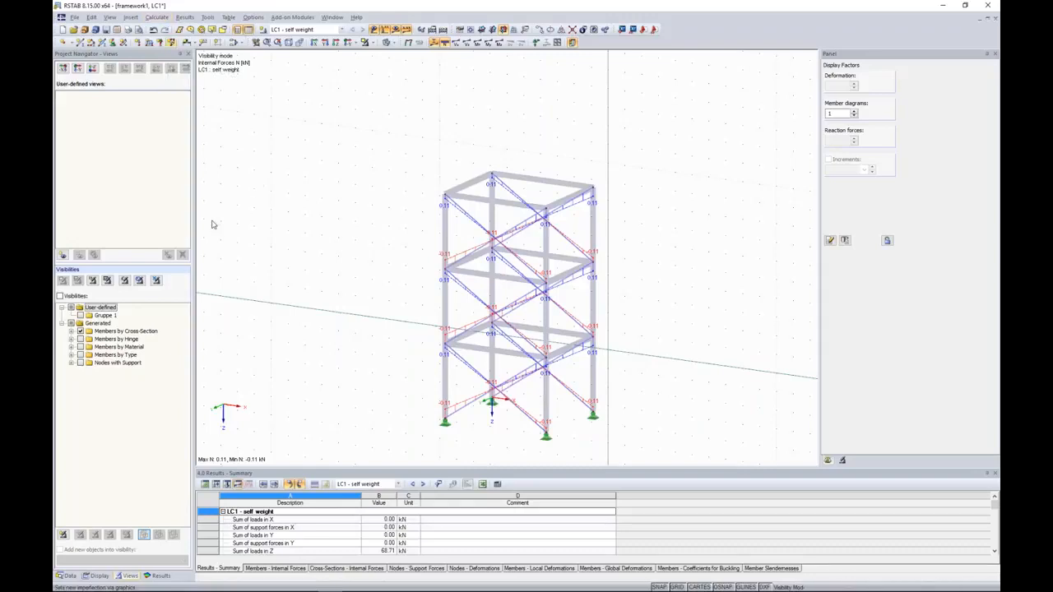
Step: Review a tension diagonal's member properties and the Initial prestress type for a new member load, discarding both without changes
click(67, 577)
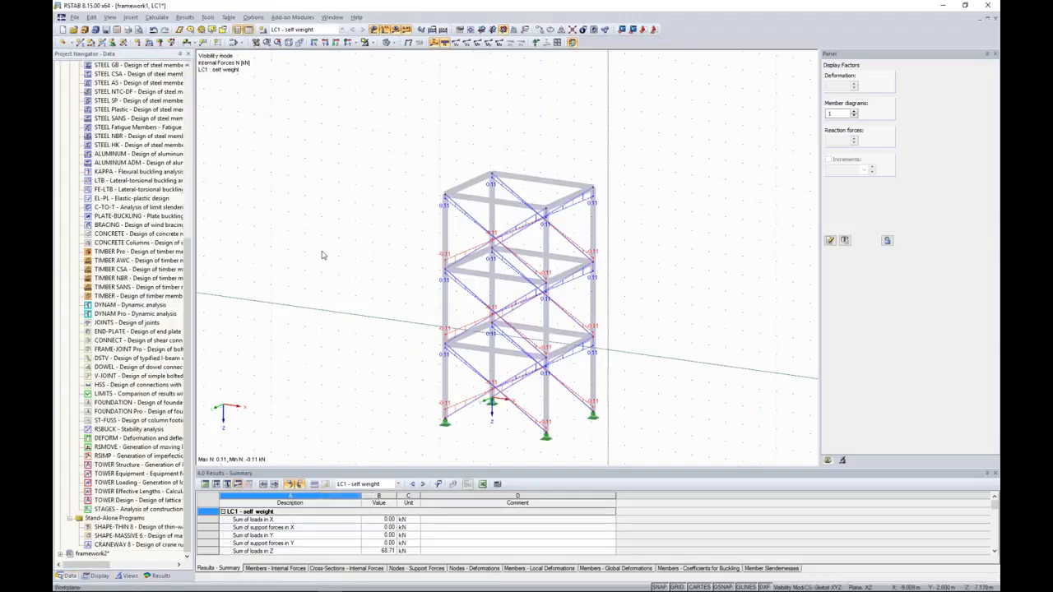
scroll(323, 258, up, 3)
scroll(323, 256, down, 3)
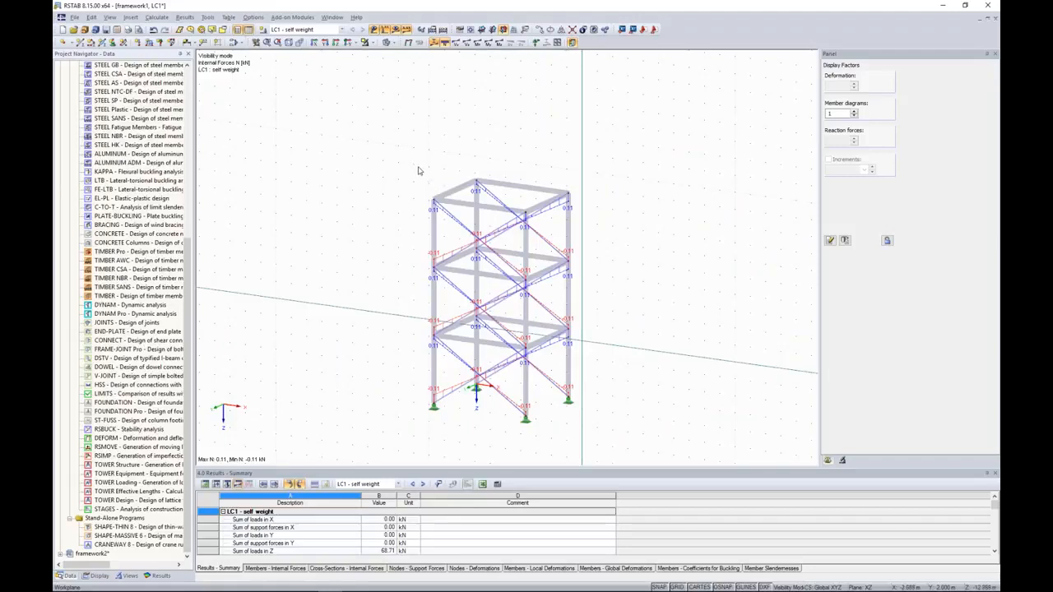
double_click(461, 228)
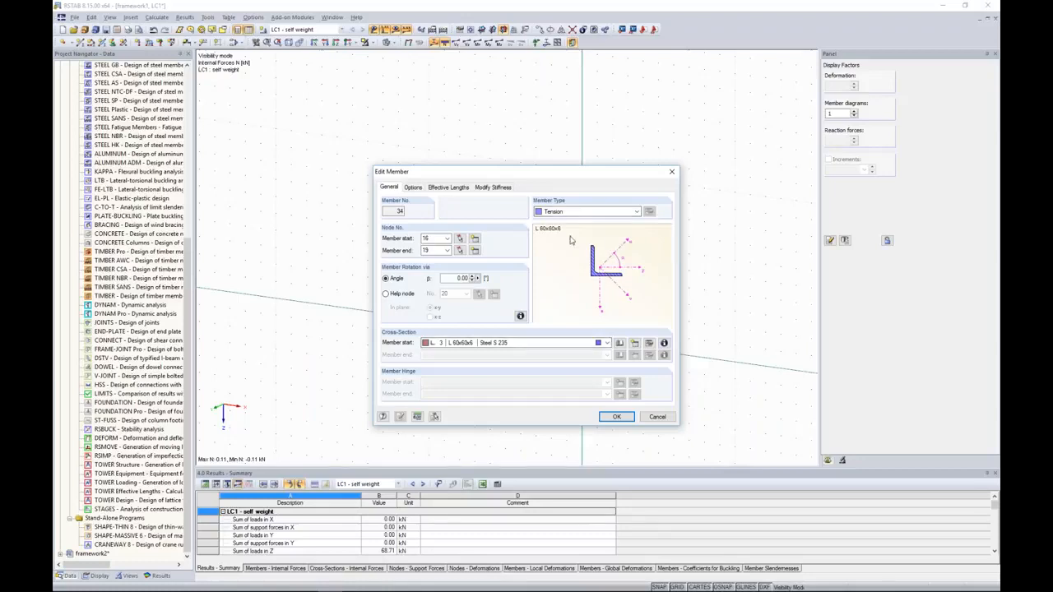
click(671, 173)
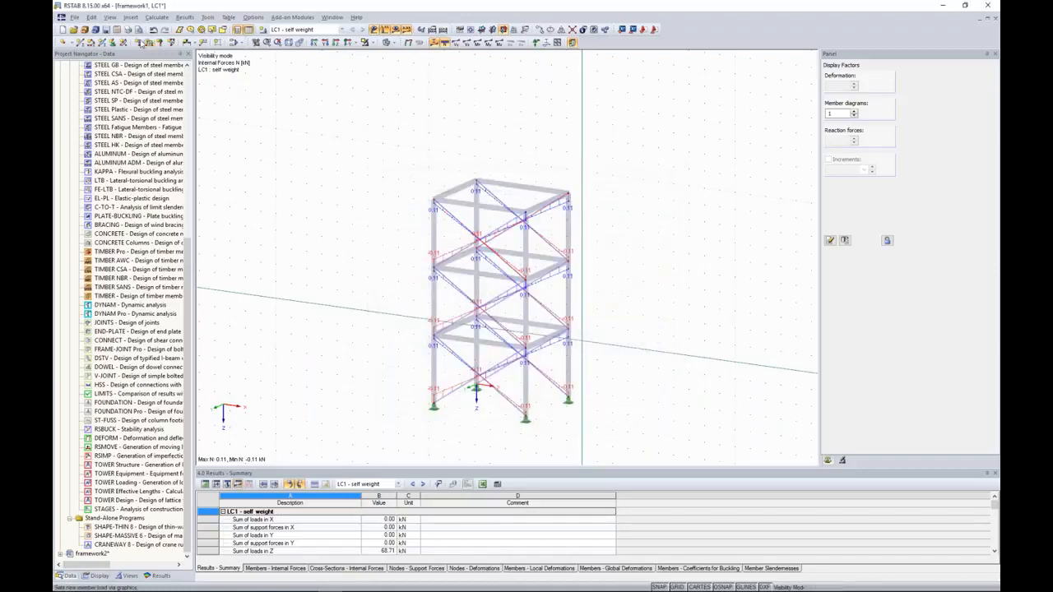
click(151, 43)
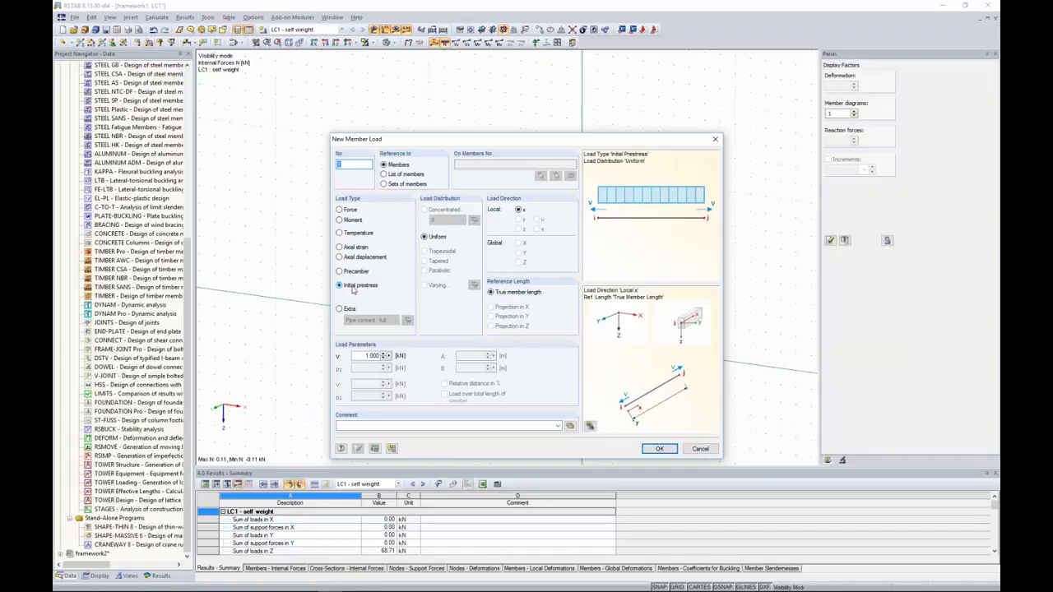
click(700, 449)
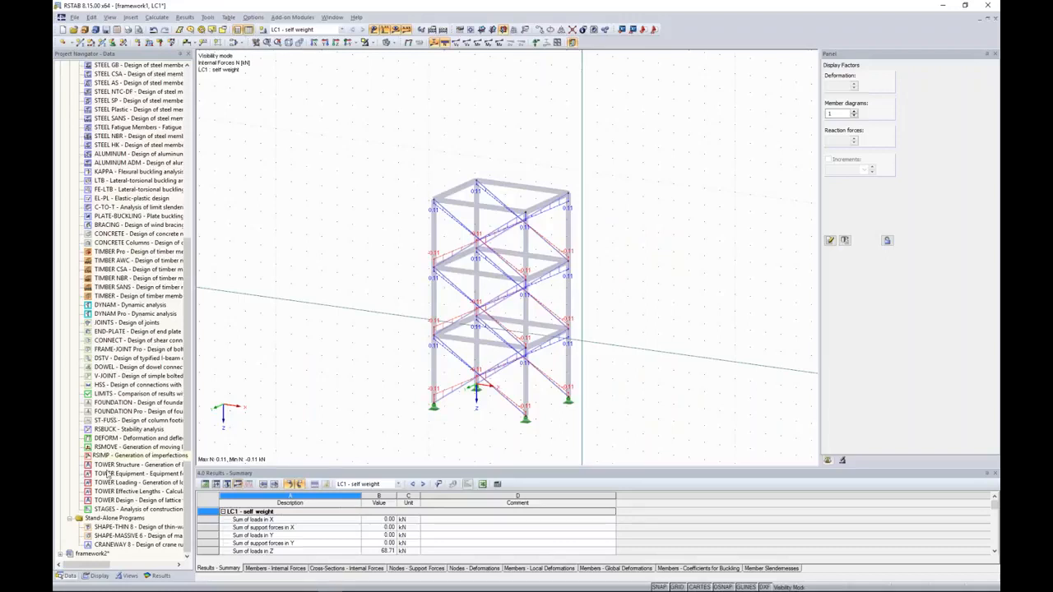
Step: Switch to the framework2 model and examine the two braced towers and the truss bridge connecting them
double_click(90, 554)
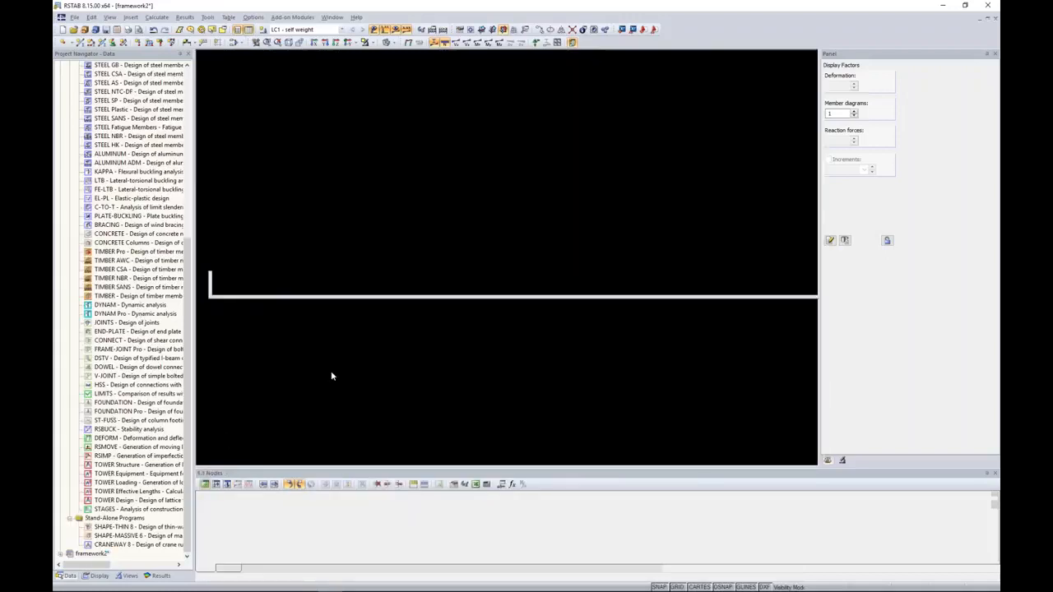
scroll(497, 286, down, 5)
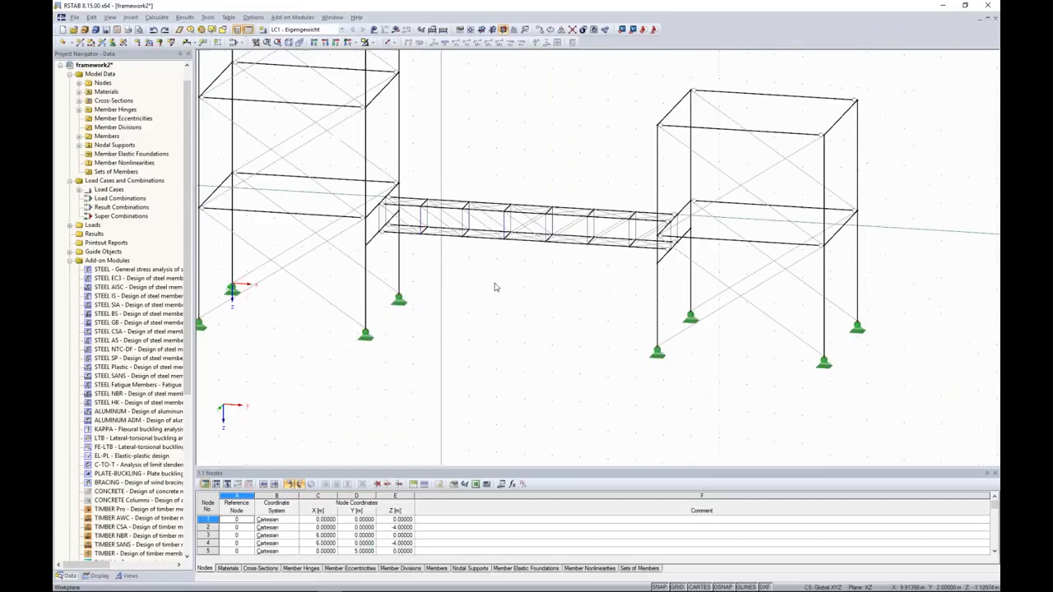
scroll(499, 140, down, 3)
middle_drag(532, 103, 529, 201)
drag(301, 101, 447, 368)
drag(584, 208, 742, 352)
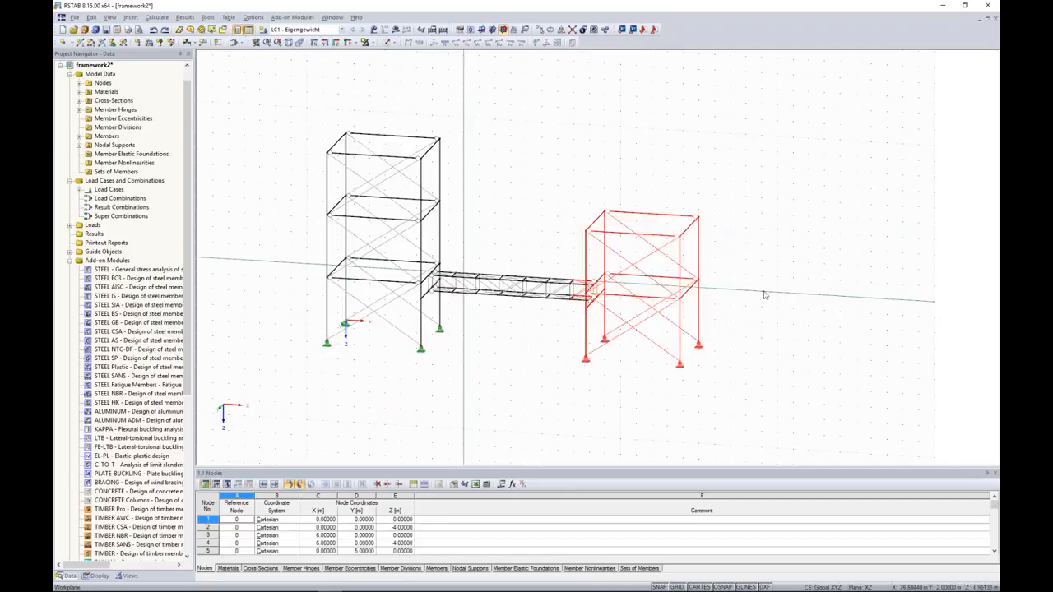
ctrl+middle_drag(741, 163, 672, 170)
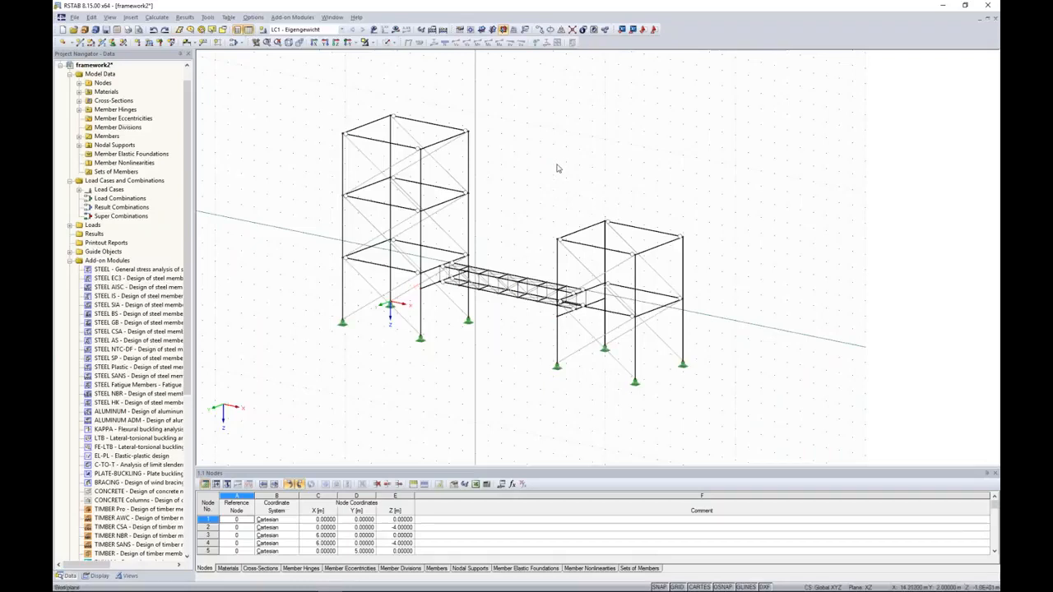
Step: Show the results of load case LC1 and examine the global deformations u of the connecting truss bridge
click(396, 30)
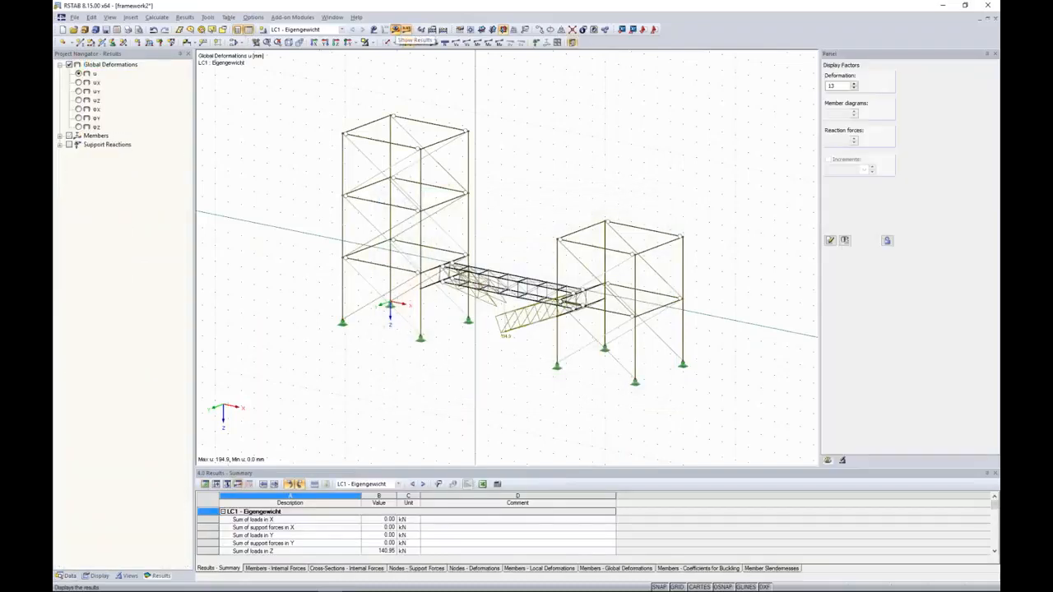
scroll(506, 288, up, 4)
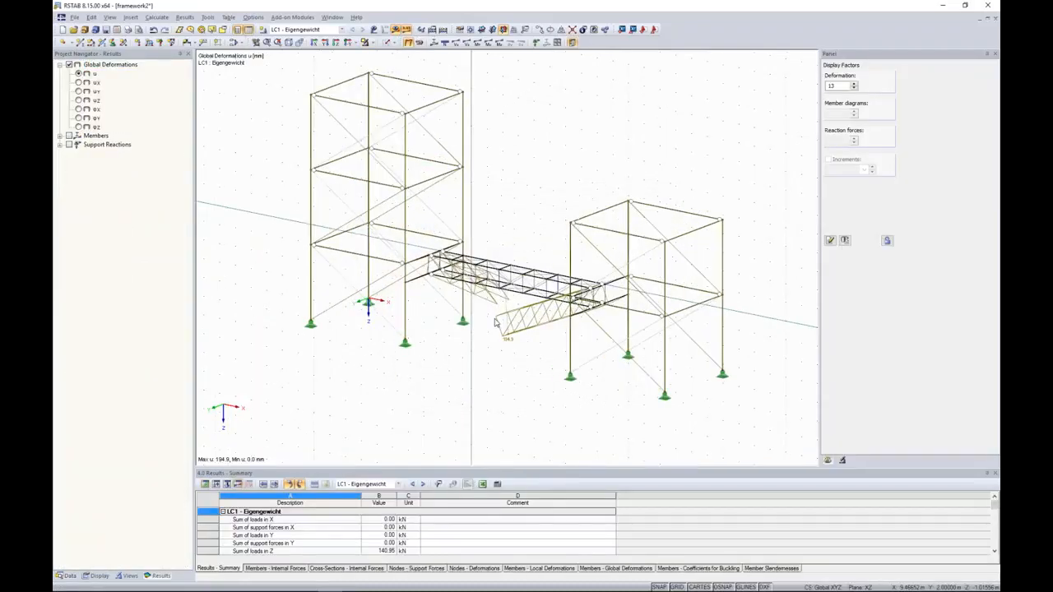
scroll(505, 301, up, 1)
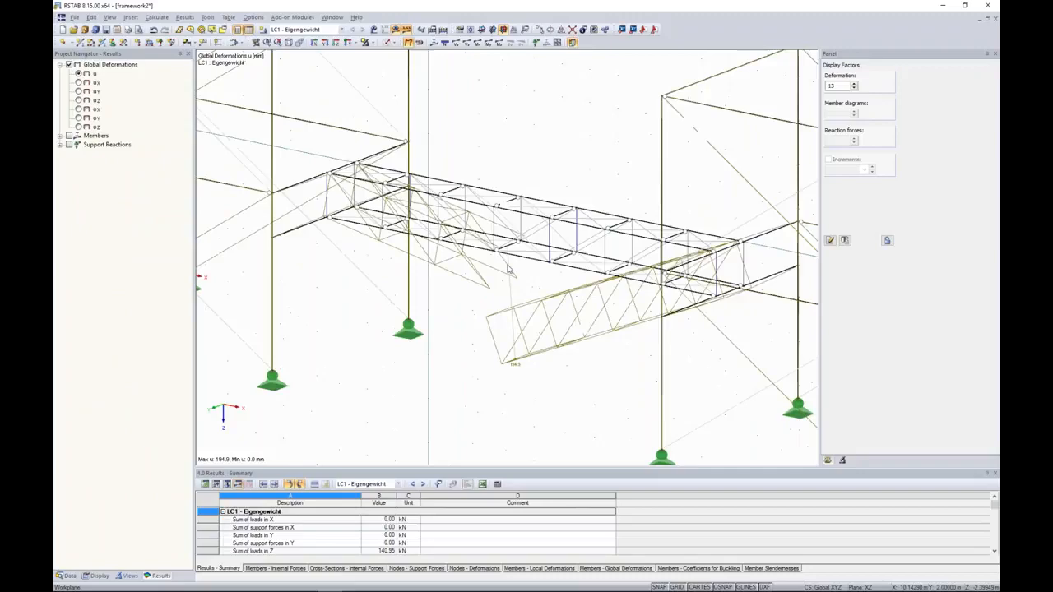
scroll(482, 301, up, 1)
ctrl+middle_drag(456, 326, 513, 325)
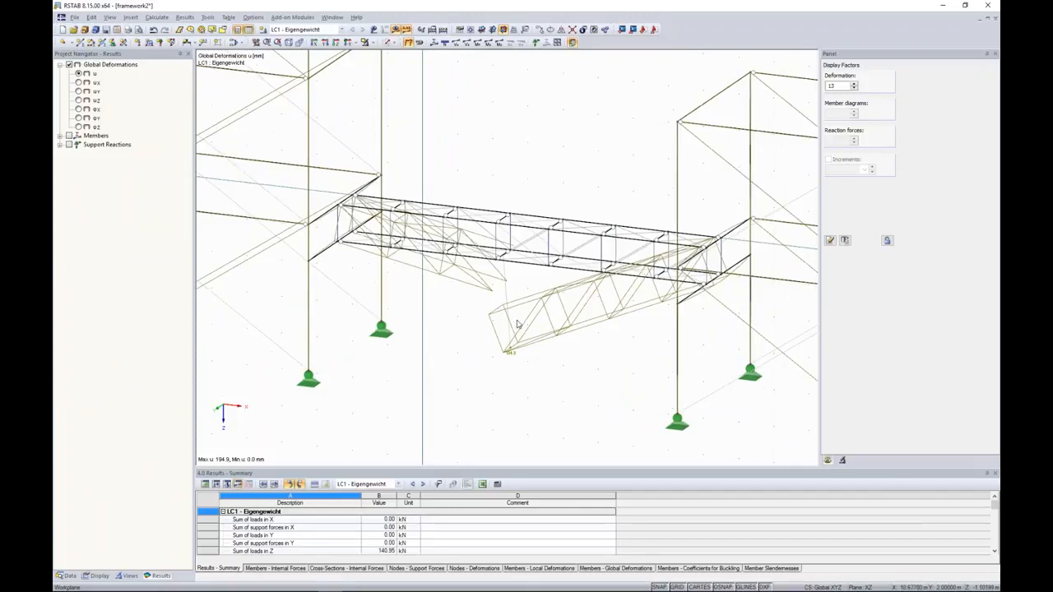
scroll(532, 165, down, 1)
scroll(534, 159, down, 1)
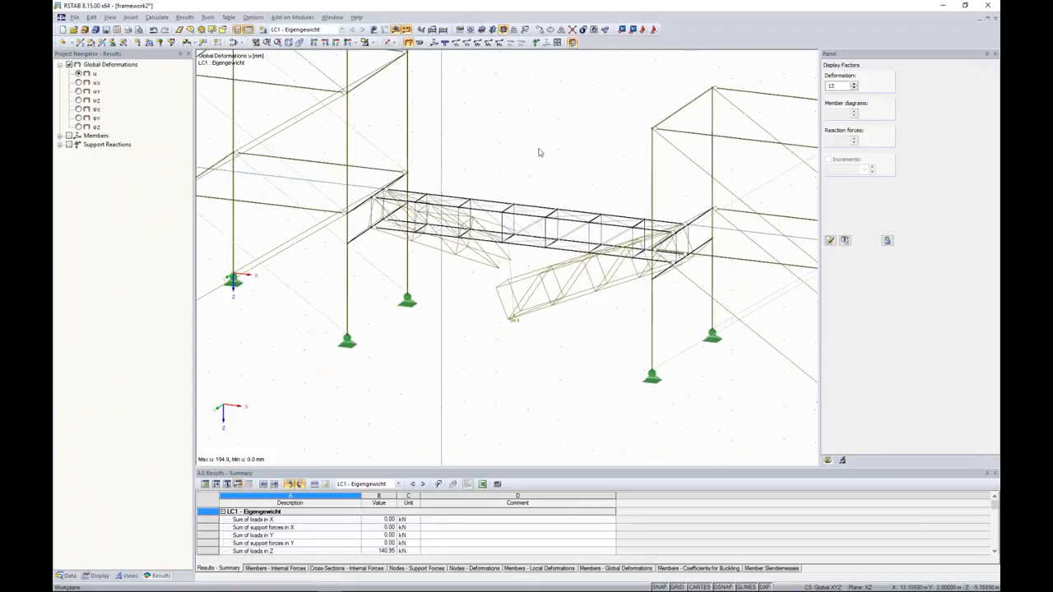
scroll(534, 180, down, 5)
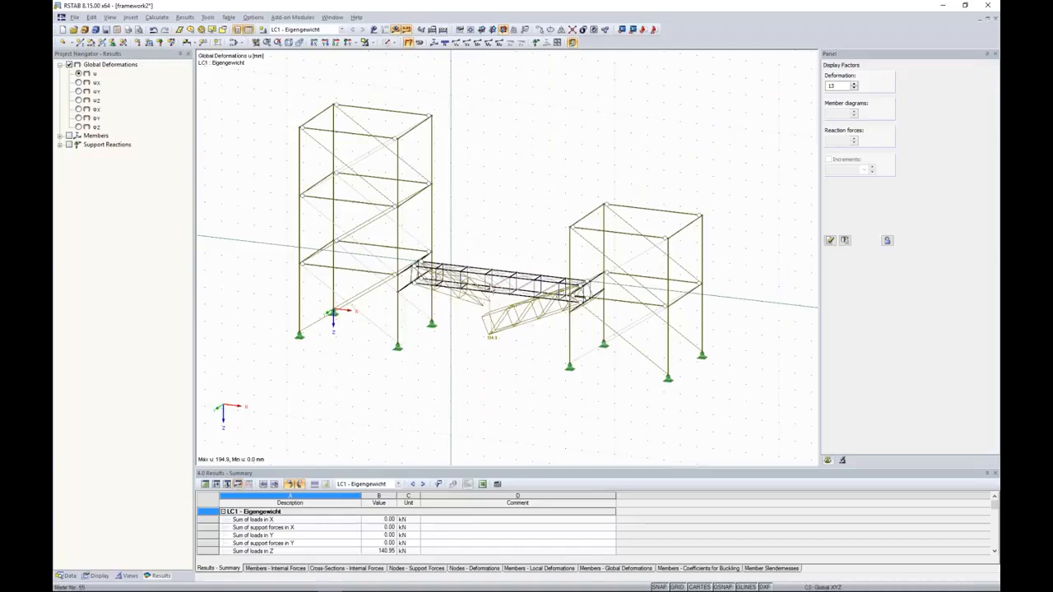
Step: Run the model check for independent systems, highlight each listed group alternately, and mark the bridge members where the groups meet
click(208, 18)
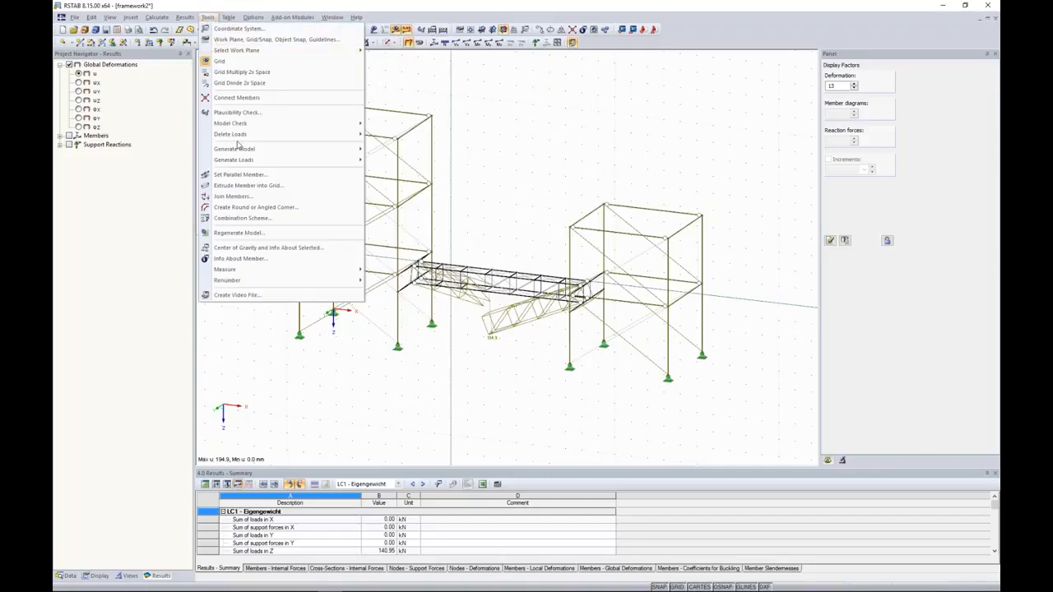
mouse_move(239, 125)
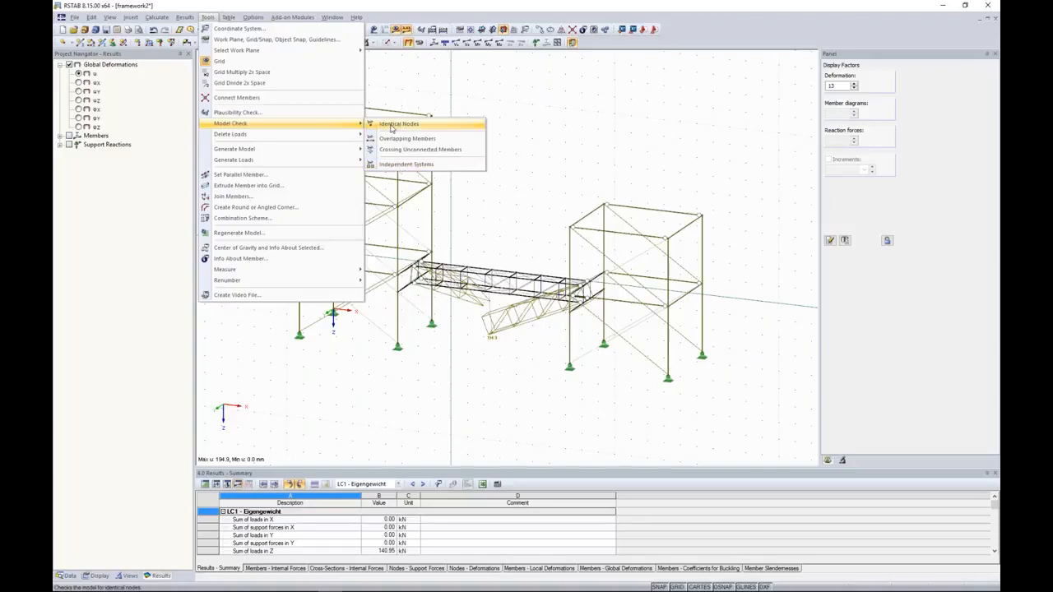
click(407, 170)
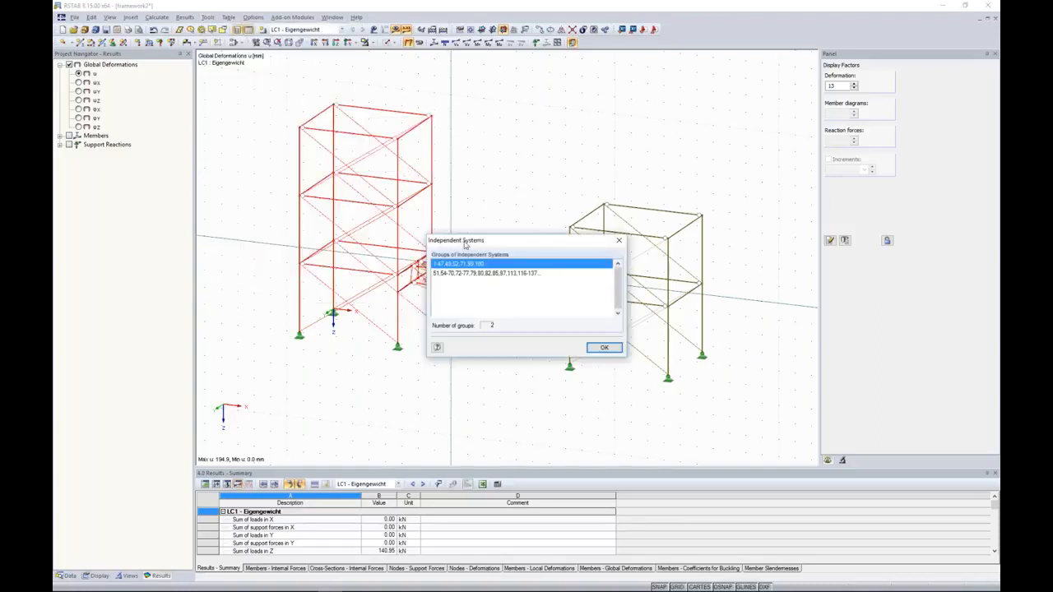
drag(473, 244, 456, 253)
drag(423, 325, 456, 359)
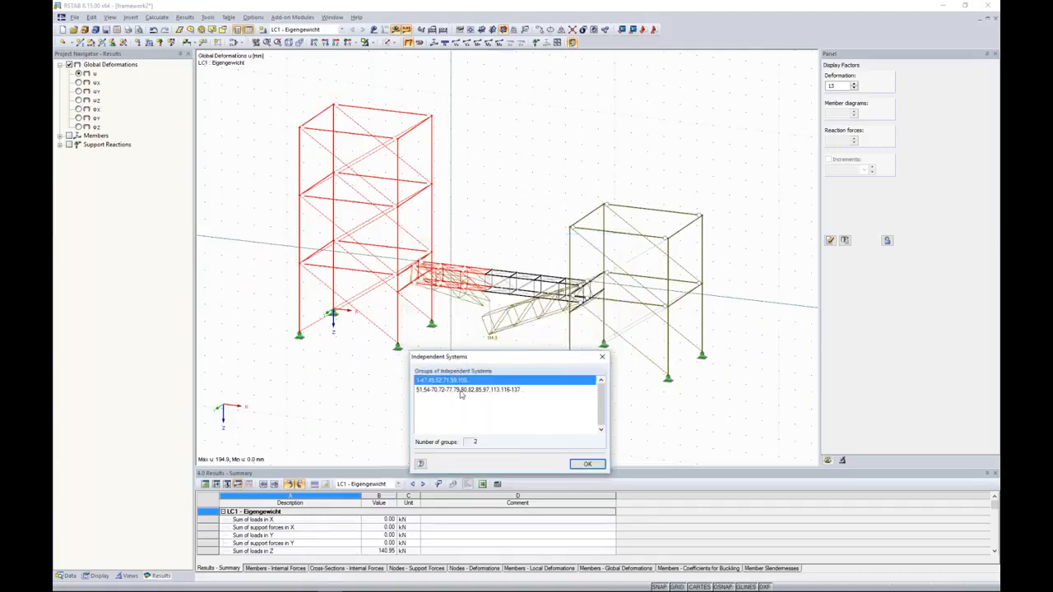
click(465, 389)
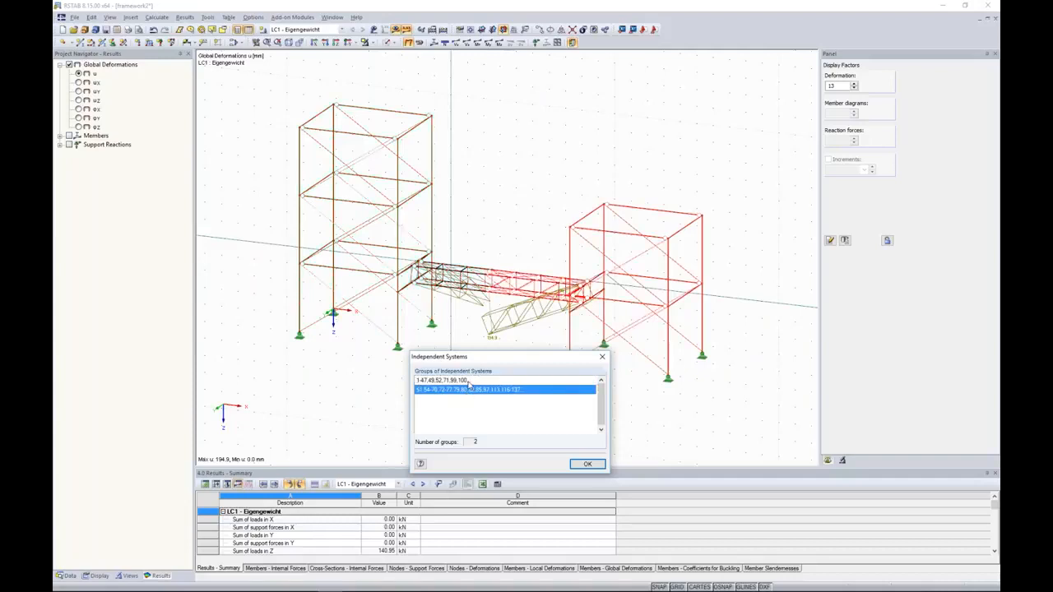
click(468, 381)
click(466, 392)
click(463, 381)
click(466, 390)
click(588, 464)
drag(481, 261, 497, 308)
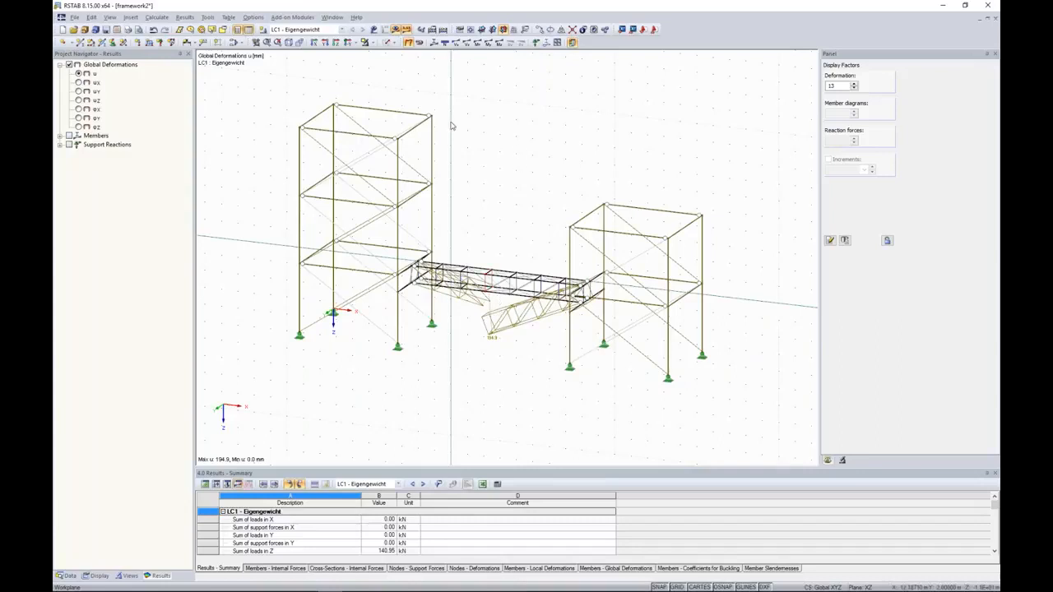
Step: Run the model check for identical nodes and highlight the listed node groups along the truss bridge
click(206, 17)
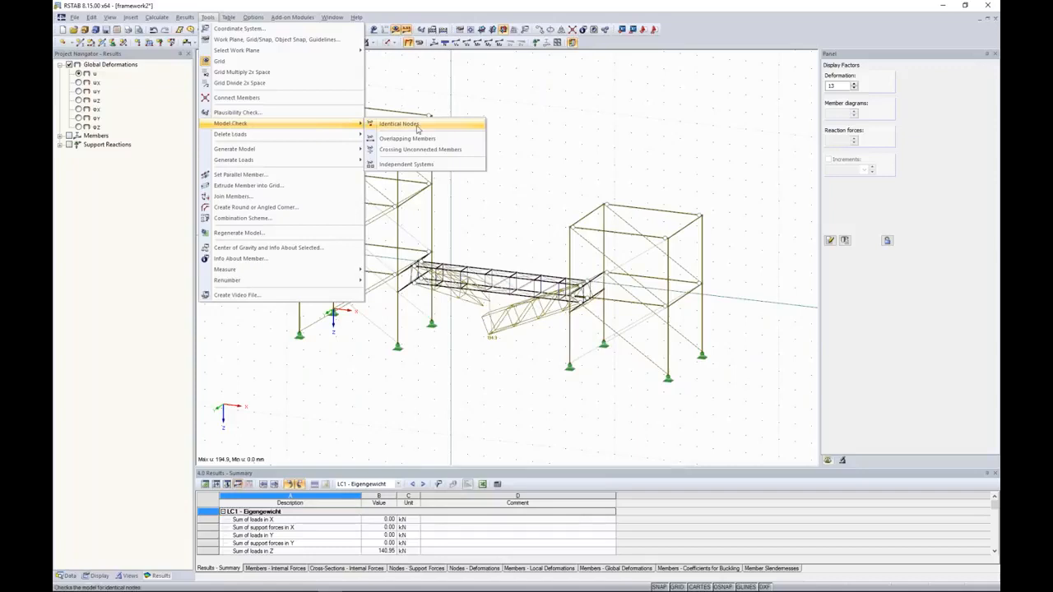
click(404, 125)
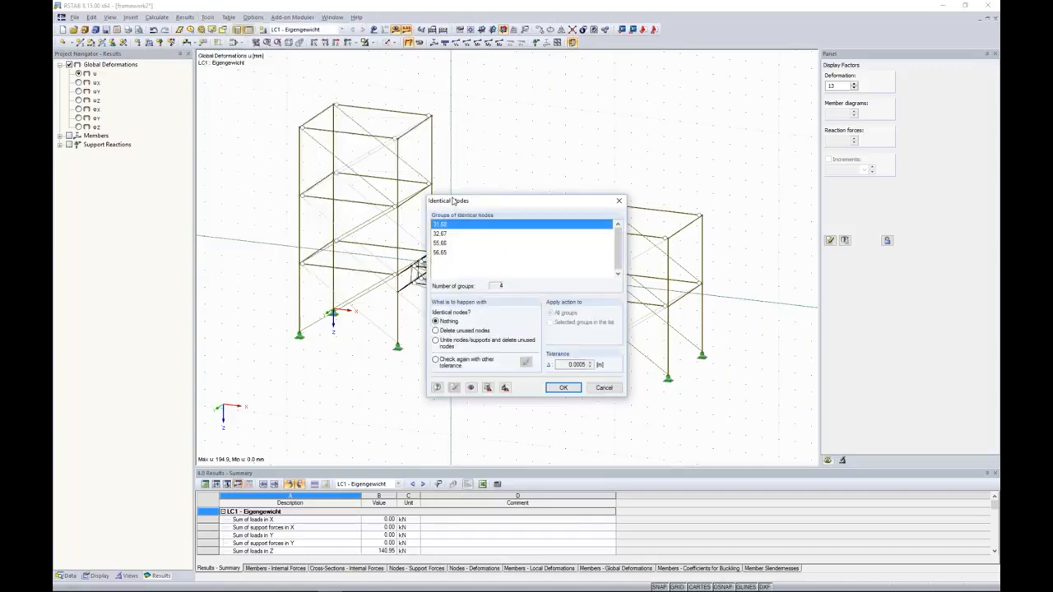
drag(481, 202, 289, 226)
click(259, 258)
click(259, 268)
click(259, 249)
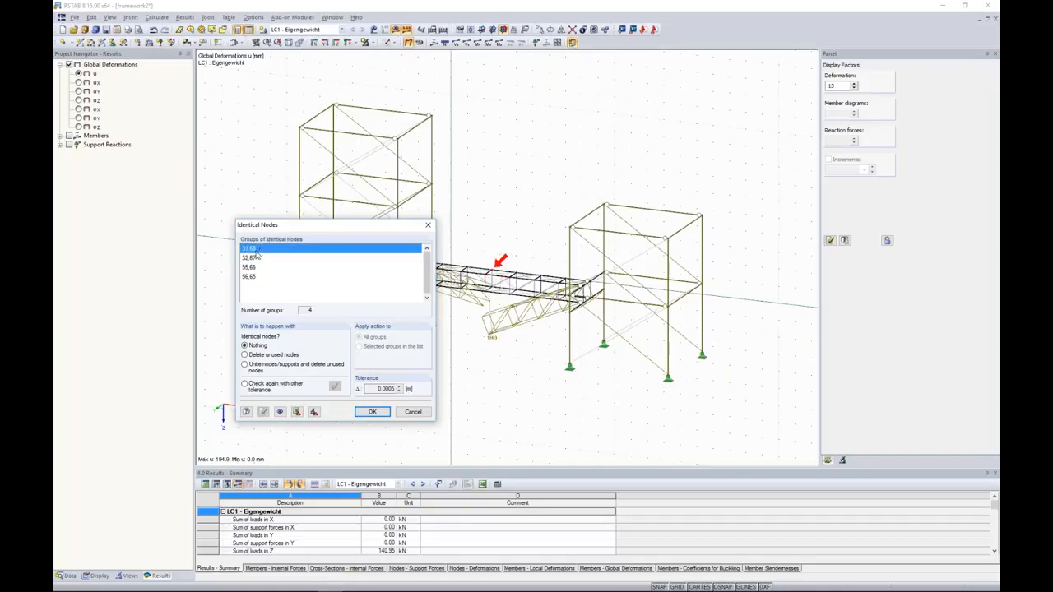
drag(375, 389, 393, 390)
click(250, 258)
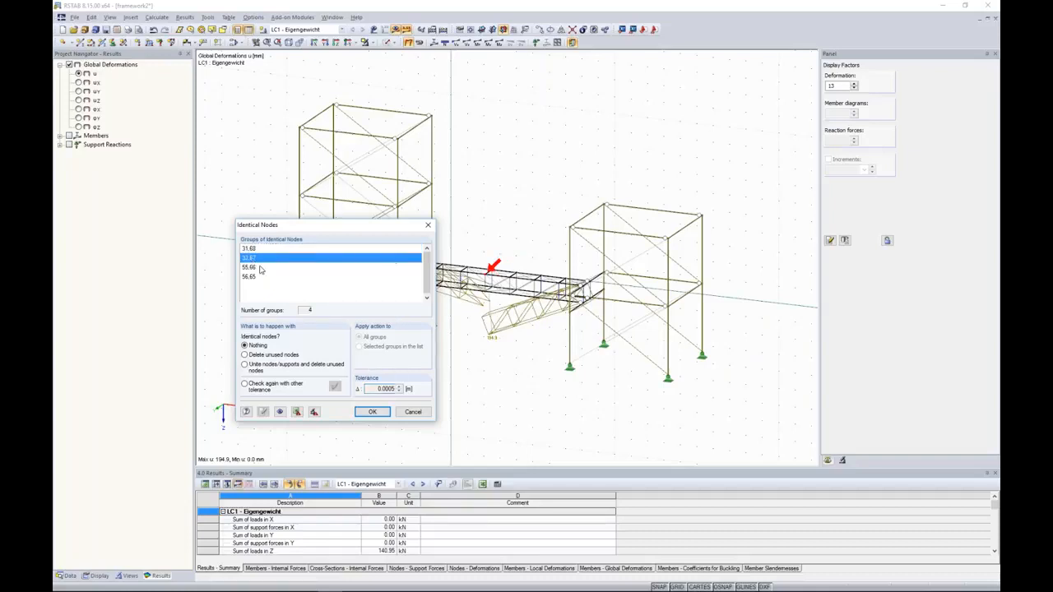
double_click(383, 389)
click(373, 412)
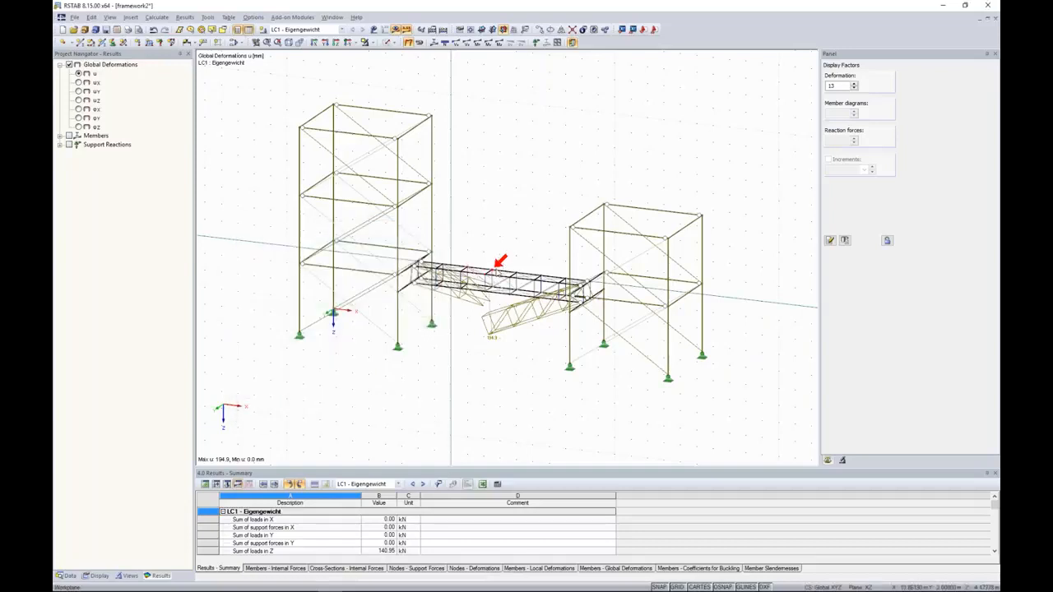
Step: Inspect the flagged identical nodes at the bridge's upper chord joint and accept deleting all results to continue editing the model
scroll(505, 266, up, 5)
scroll(493, 275, up, 3)
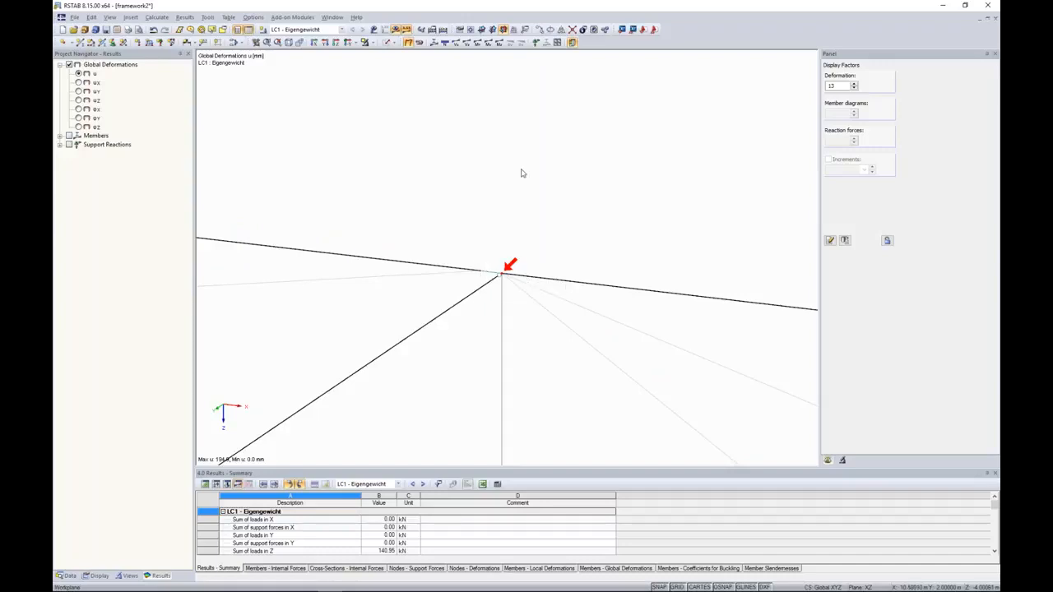
click(504, 277)
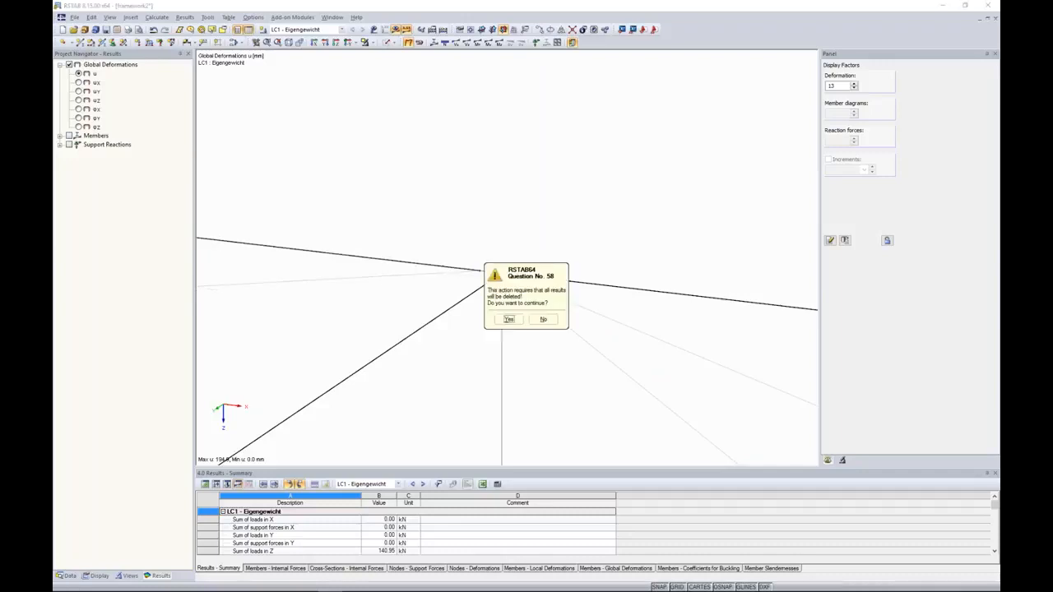
click(509, 319)
scroll(560, 211, down, 5)
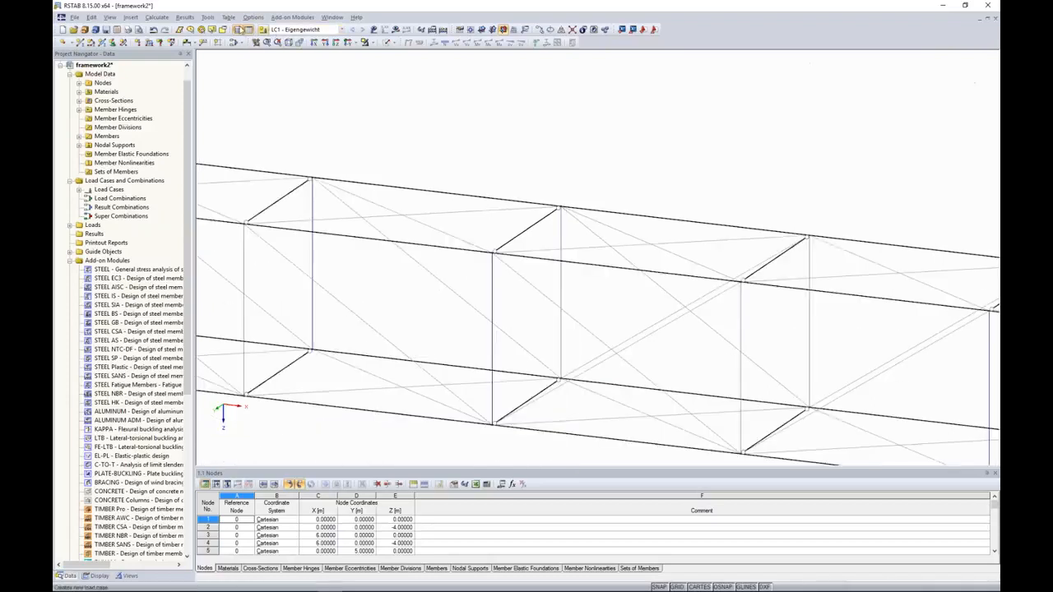
Step: Run the model check for identical nodes, uniting nodes and supports and deleting the unused nodes
click(208, 16)
mouse_move(249, 125)
click(403, 124)
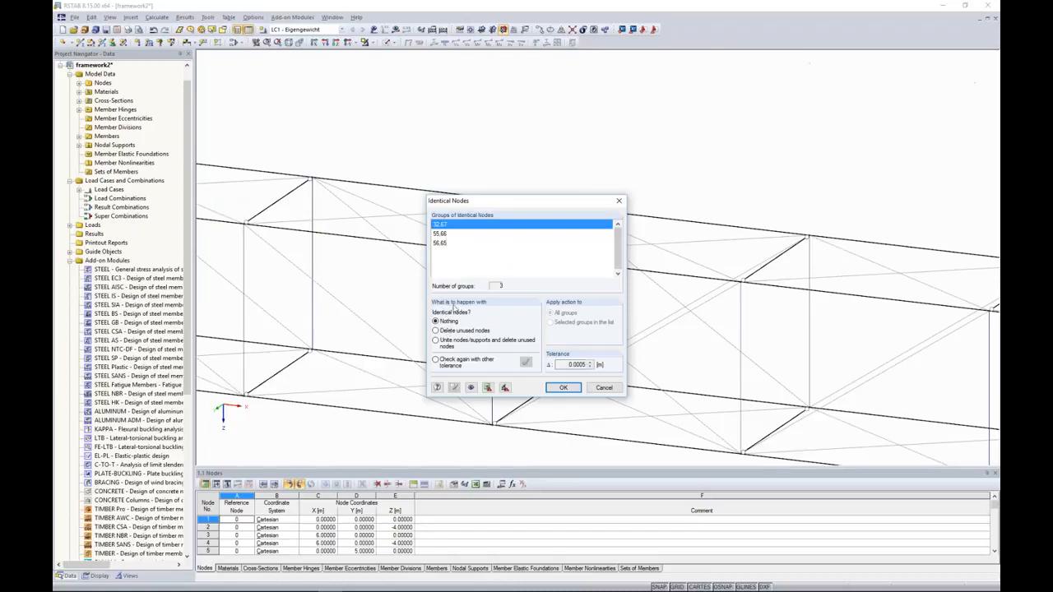
click(454, 344)
click(562, 389)
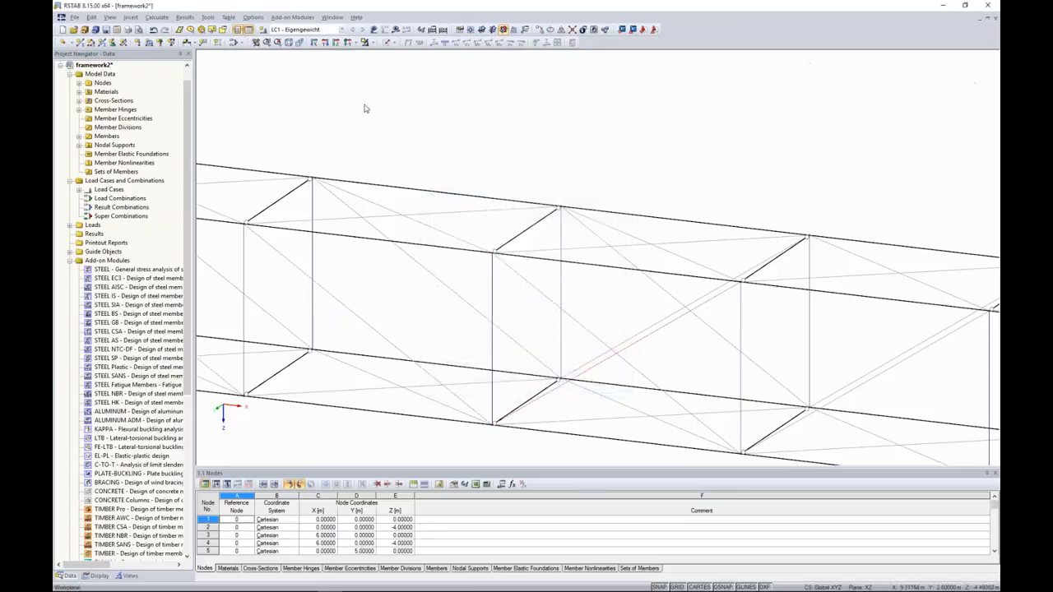
Step: Calculate load case LC1 and examine the global deformations of the connecting truss bridge
click(396, 29)
click(512, 316)
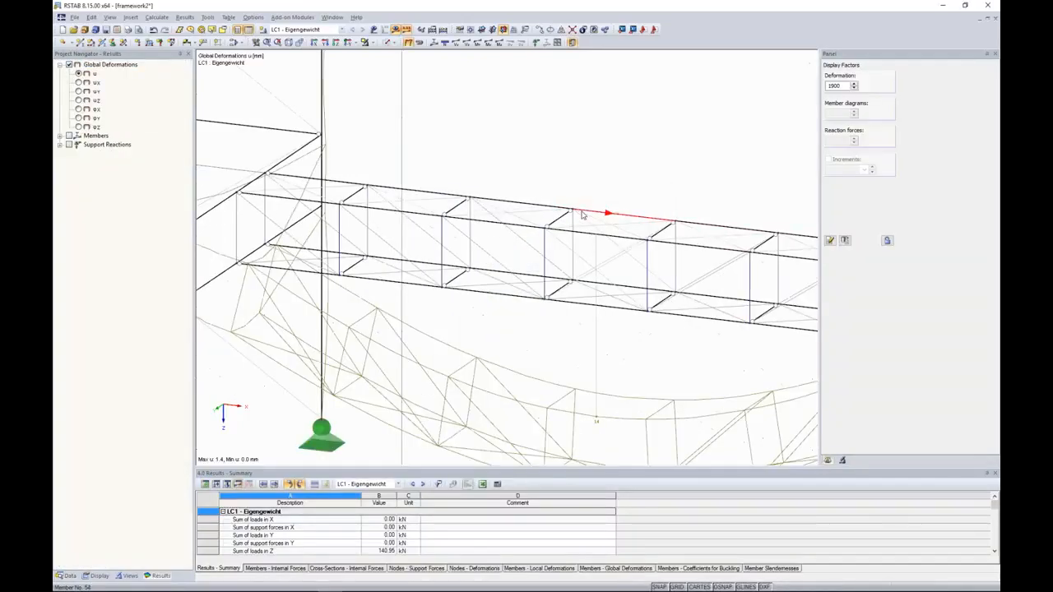
scroll(581, 215, down, 5)
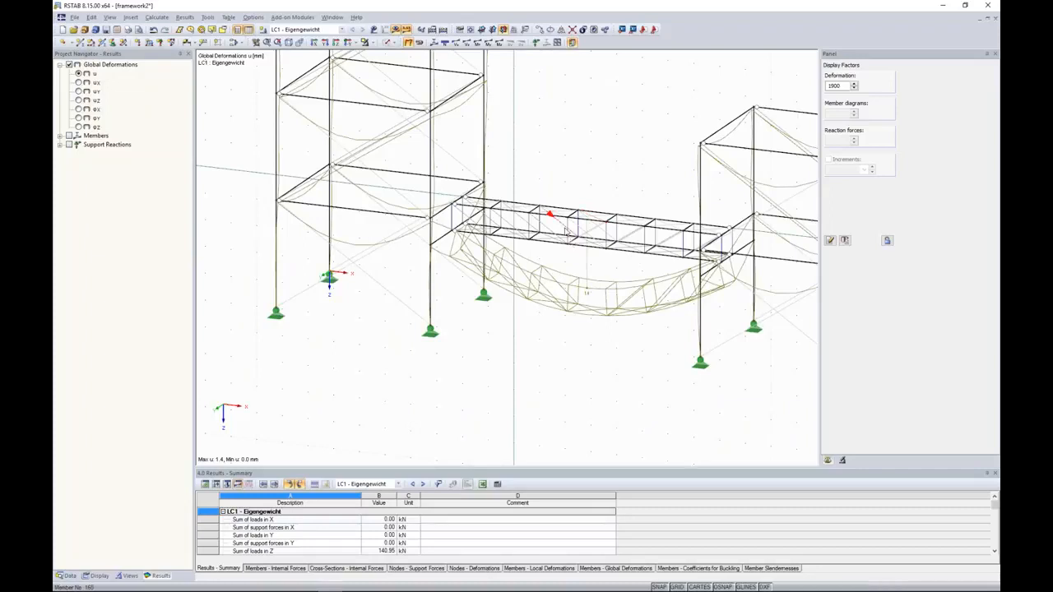
scroll(568, 234, down, 3)
middle_drag(699, 167, 647, 253)
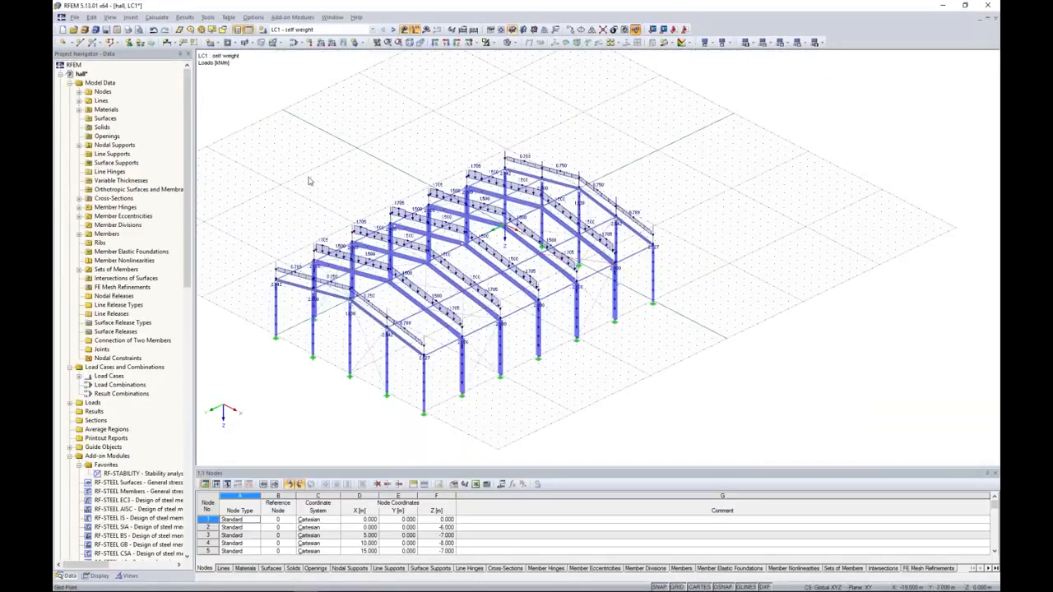
Step: Review the exceptional handling of failing members in the hall model's global calculation parameters and accept the settings
click(156, 17)
click(189, 112)
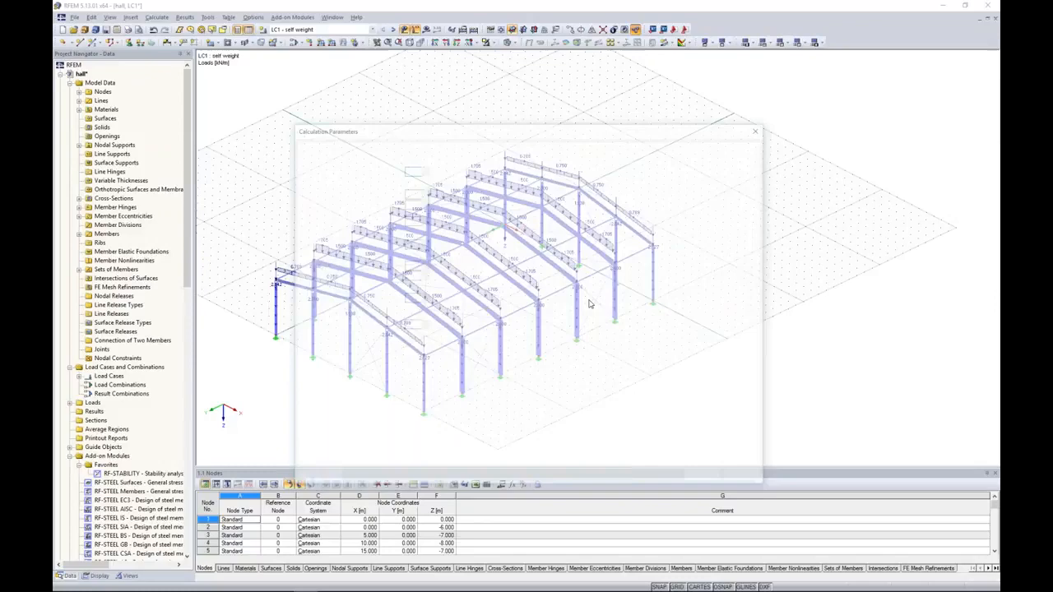
drag(583, 133, 579, 433)
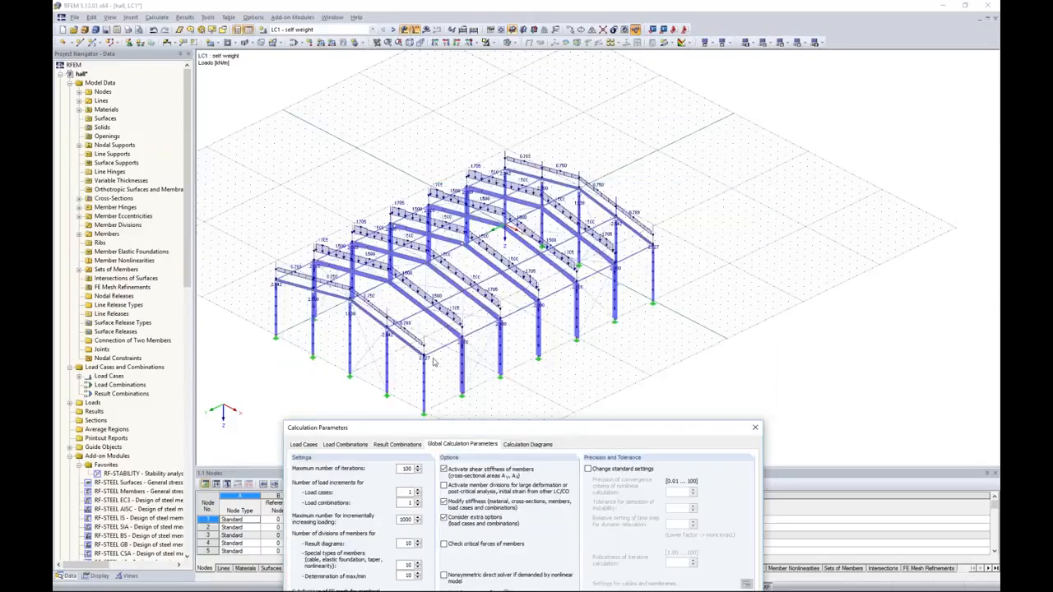
drag(499, 428, 494, 95)
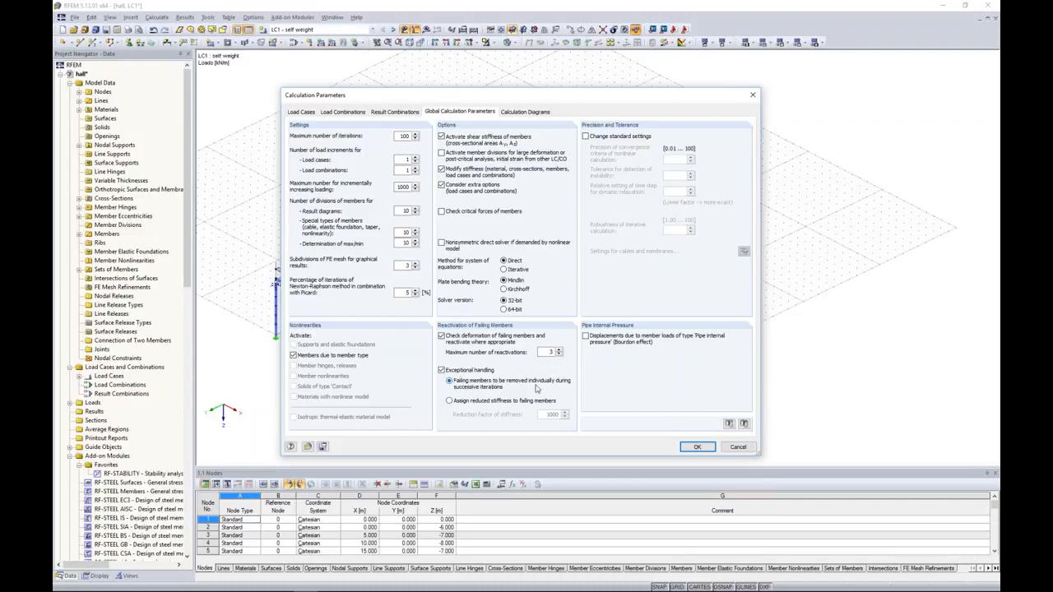
click(697, 447)
Step: Calculate load case LC1 - self weight, read the error description, and inspect the flagged location on the hall's roof frame
click(426, 30)
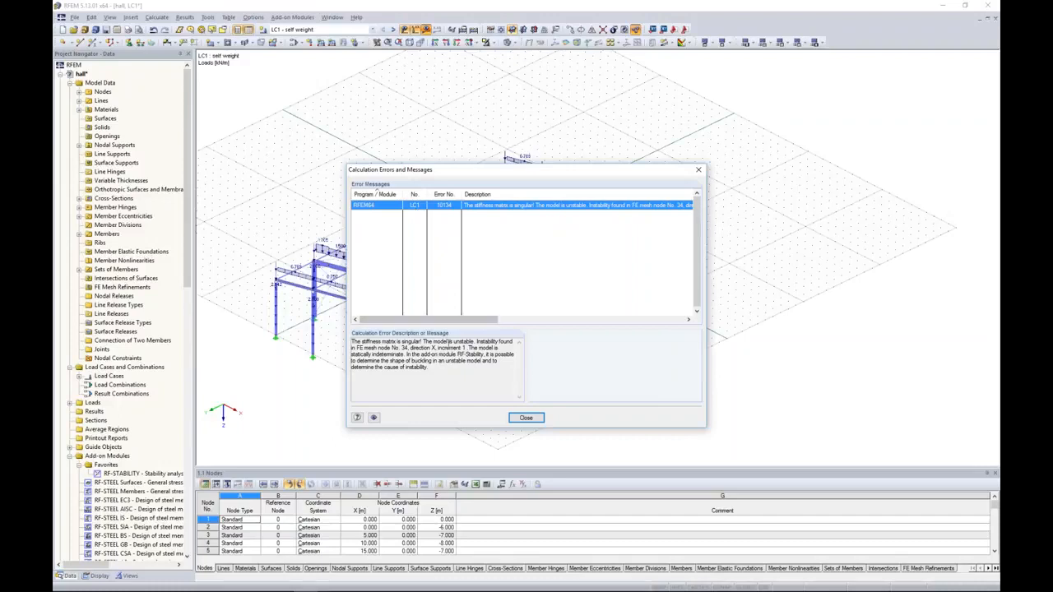
drag(405, 354, 482, 354)
click(425, 368)
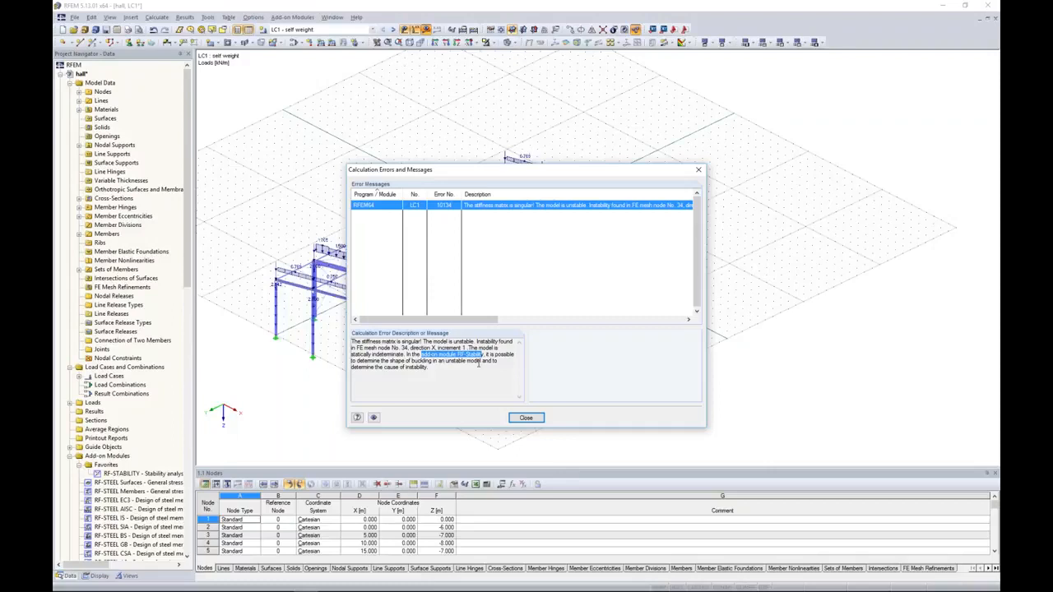
click(527, 419)
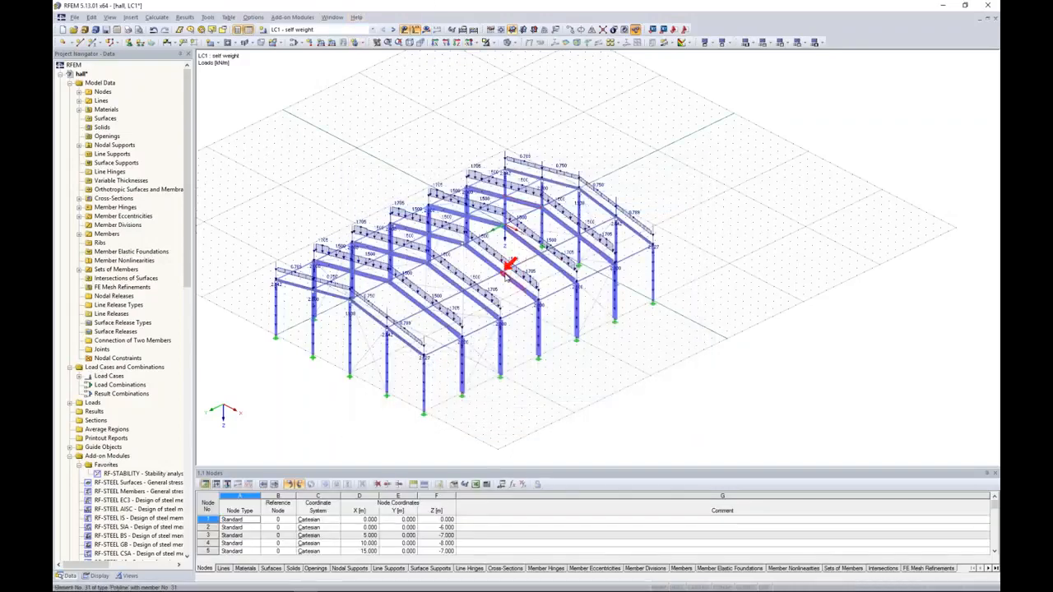
scroll(508, 272, up, 1)
scroll(508, 277, up, 3)
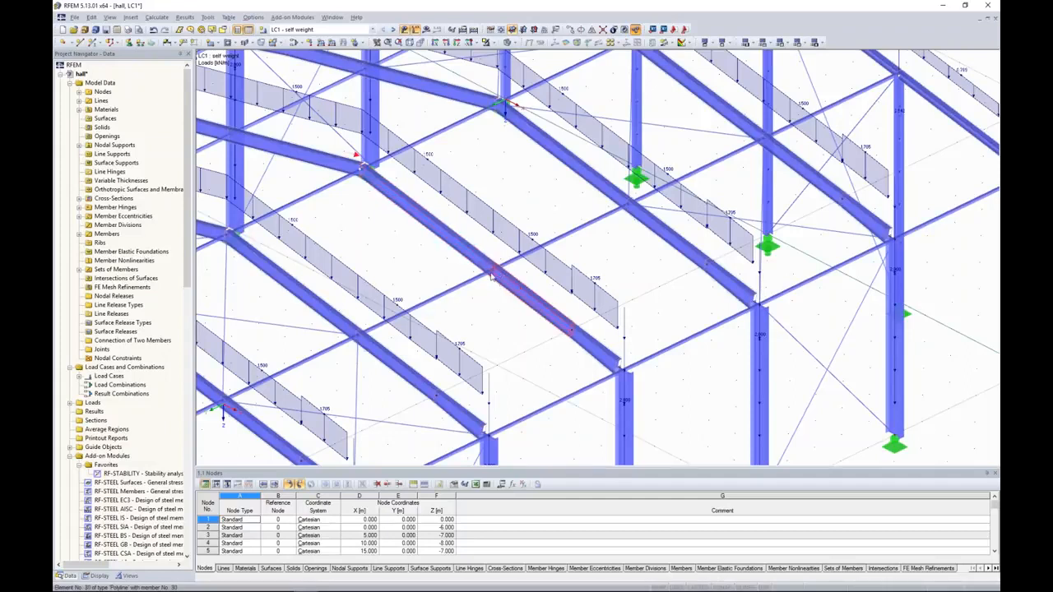
scroll(502, 272, down, 10)
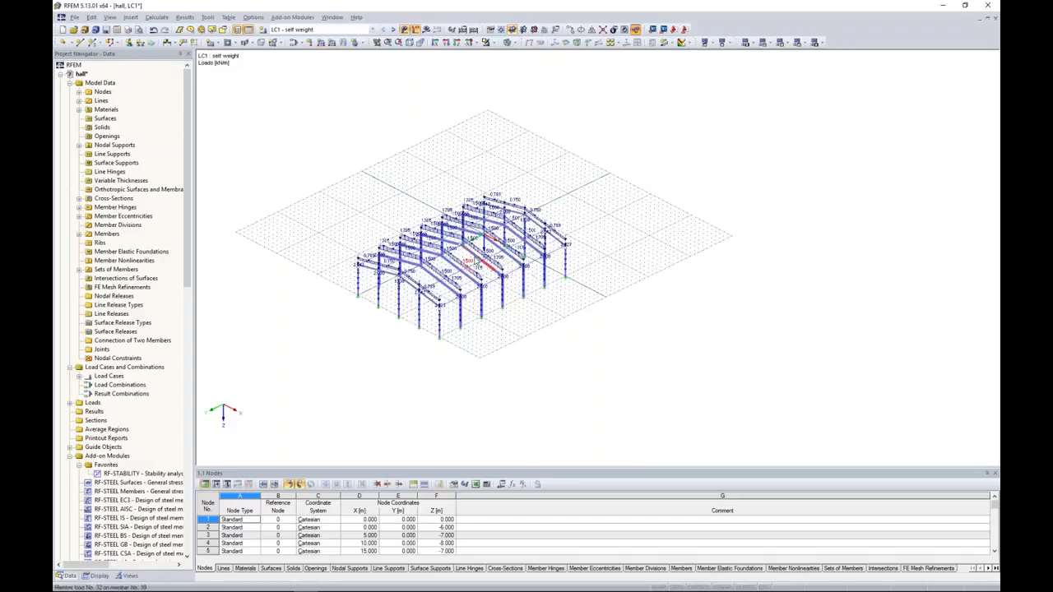
scroll(380, 256, up, 5)
scroll(381, 256, down, 2)
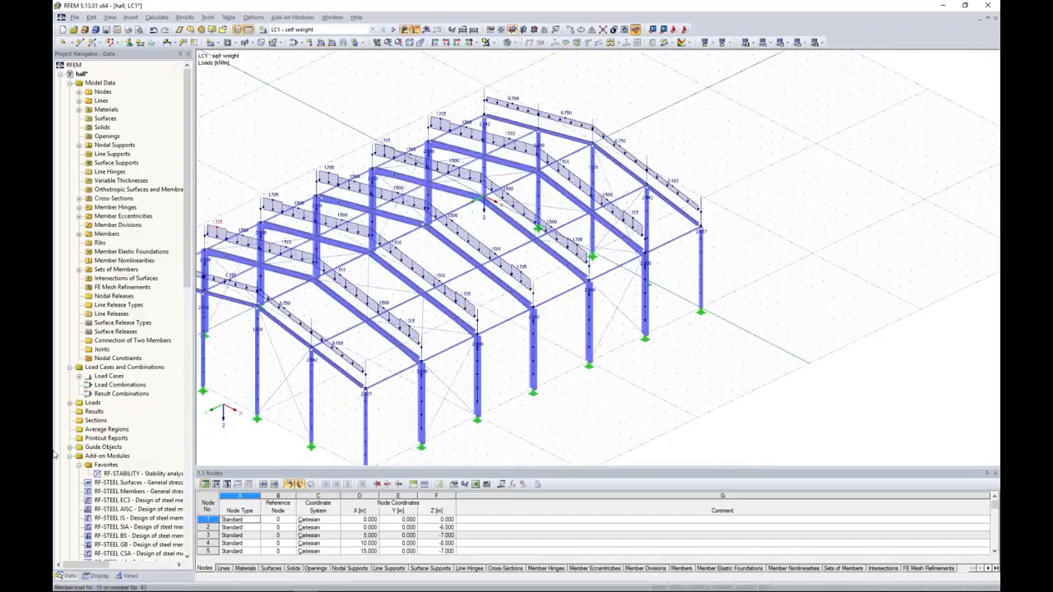
Step: Run the RF-STABILITY analysis with the eigenvector calculation for unstable models activated
double_click(163, 477)
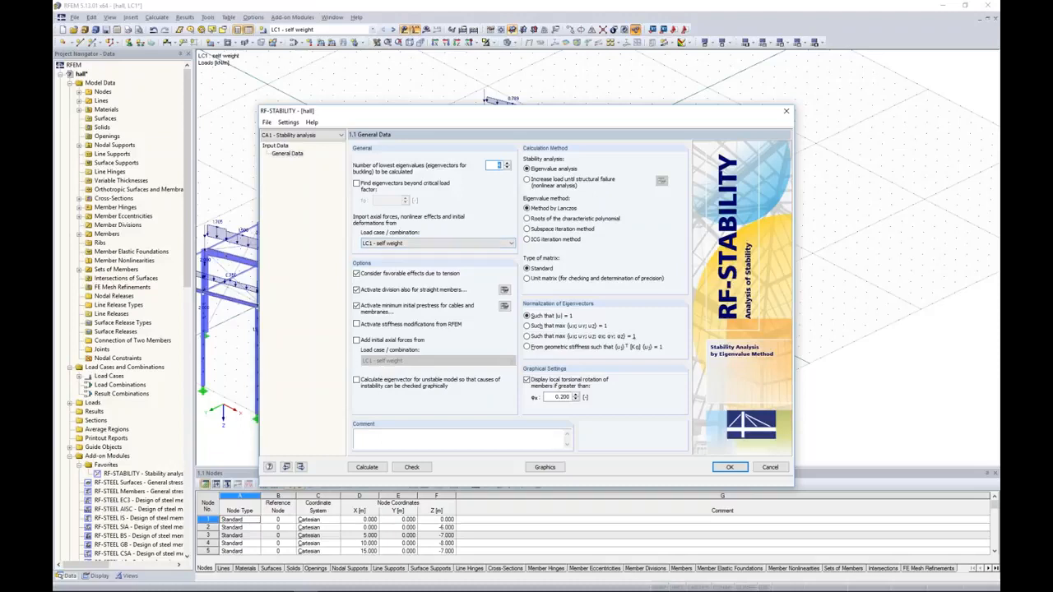
click(428, 384)
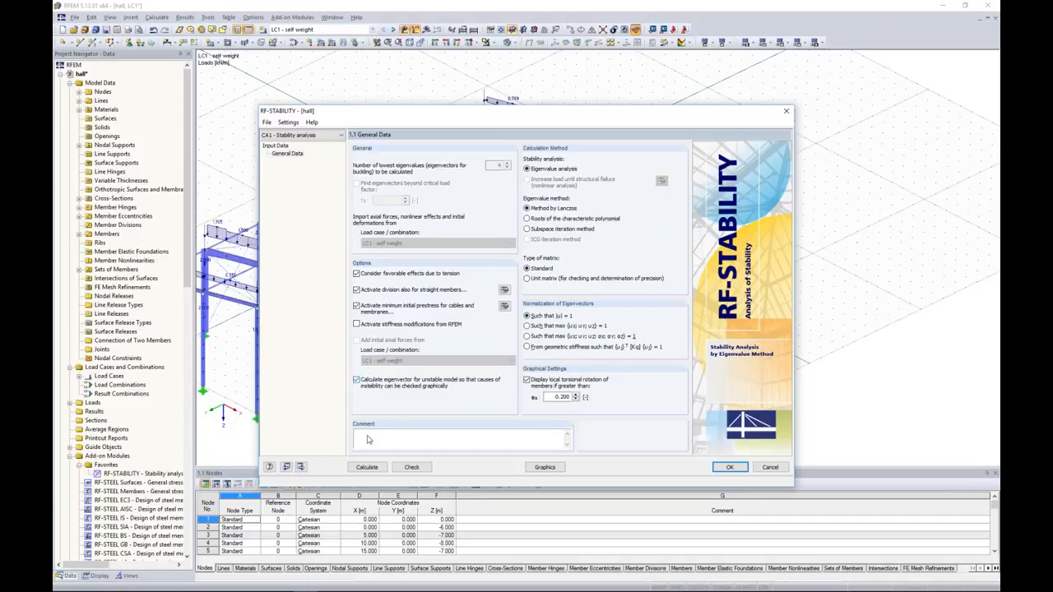
click(368, 467)
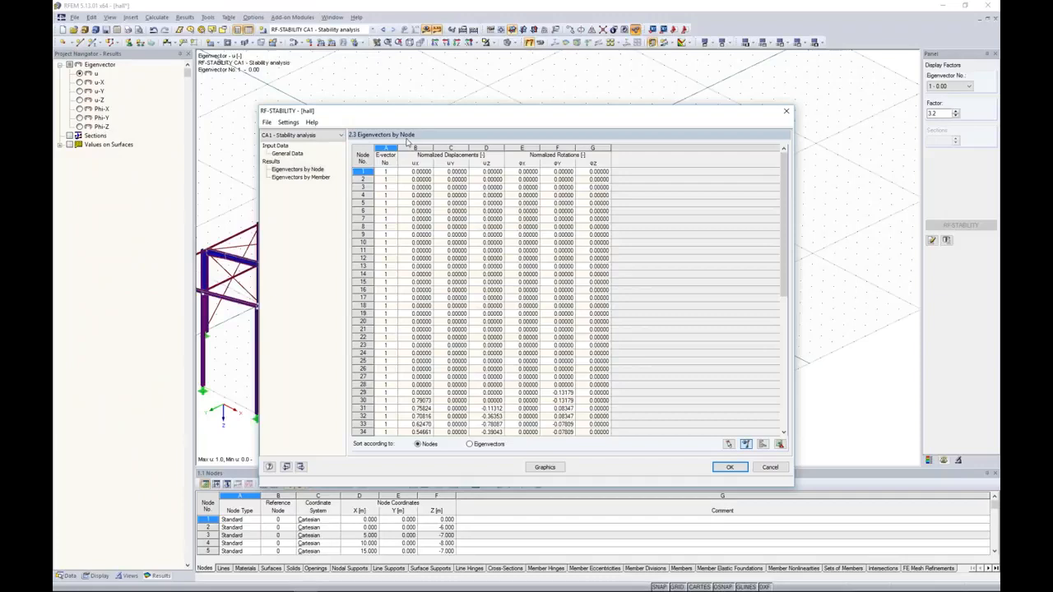
Step: Examine the eigenvectors by node and mark the displacement and rotation rows of nodes 29 to 35
drag(415, 171, 603, 445)
click(596, 234)
scroll(696, 270, down, 3)
drag(416, 305, 457, 321)
drag(579, 351, 596, 353)
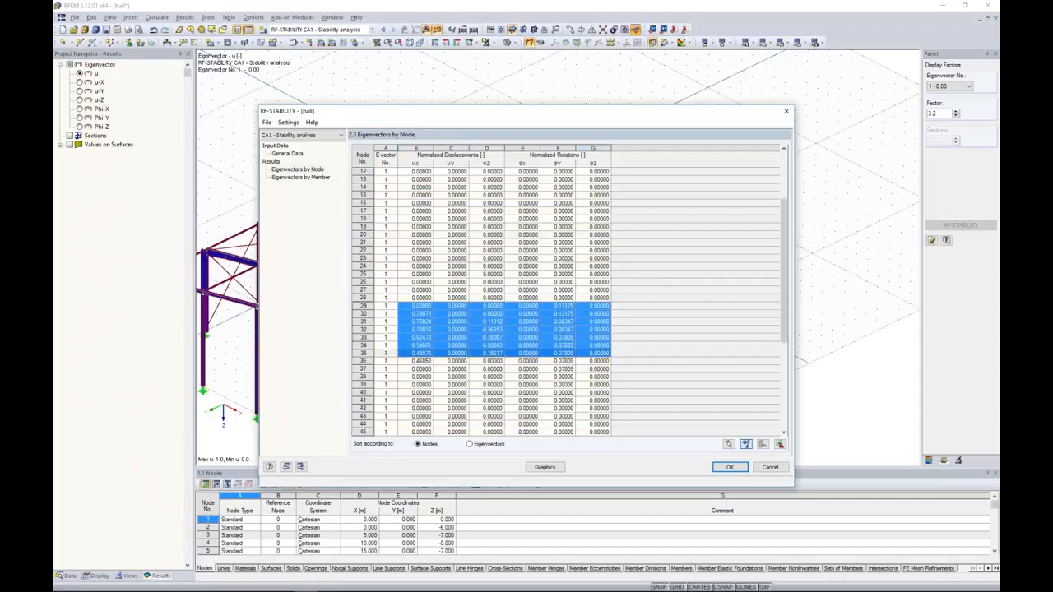
Step: Display the eigenvector graphically and examine the displaced hall frame from several angles
click(544, 467)
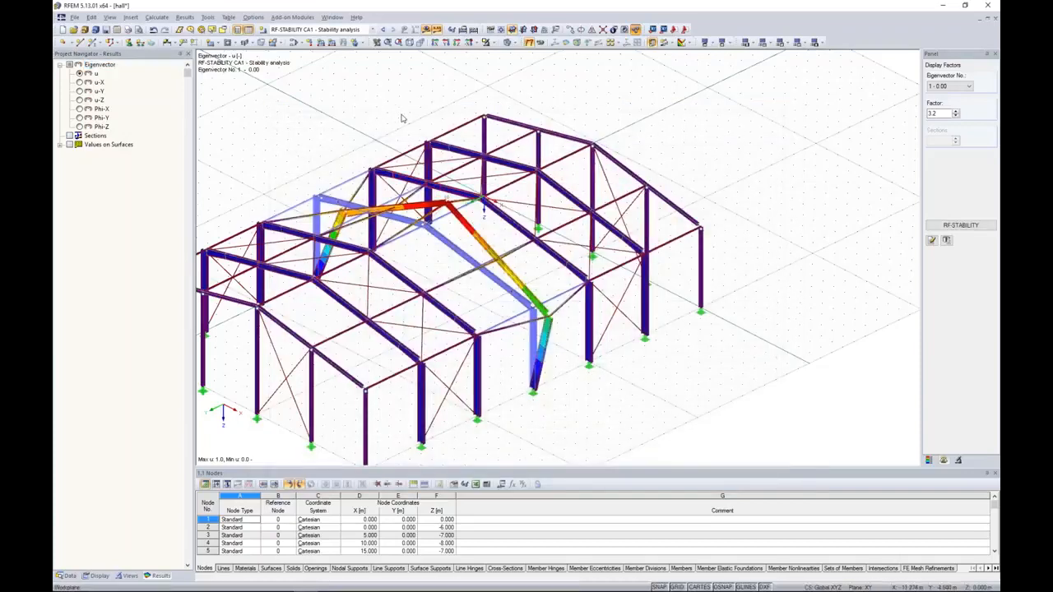
ctrl+middle_drag(740, 157, 301, 186)
scroll(380, 181, up, 5)
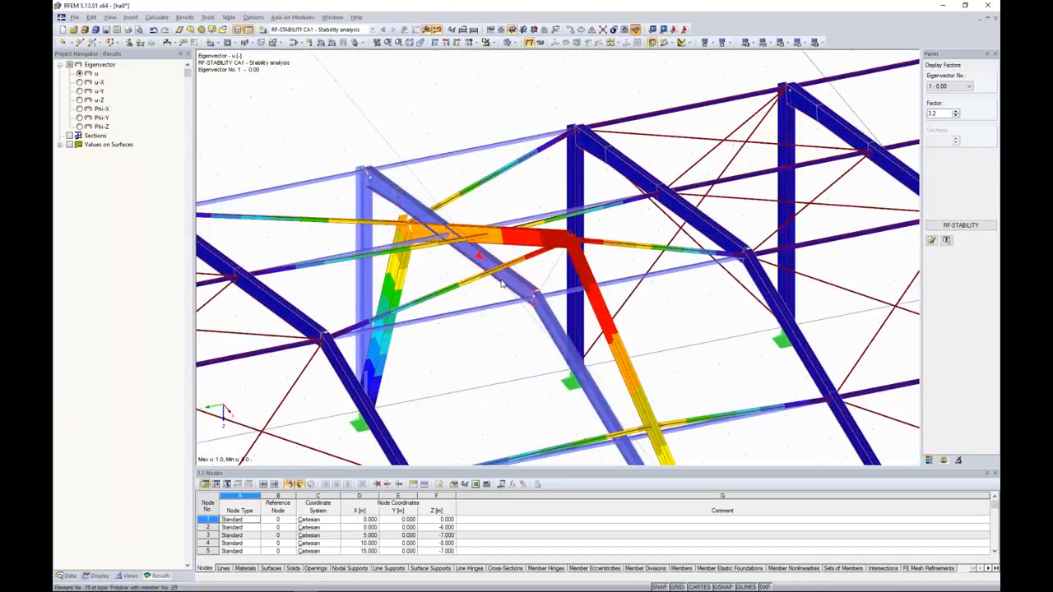
scroll(512, 286, down, 5)
ctrl+middle_drag(495, 336, 625, 335)
ctrl+middle_drag(597, 336, 461, 272)
scroll(452, 260, up, 4)
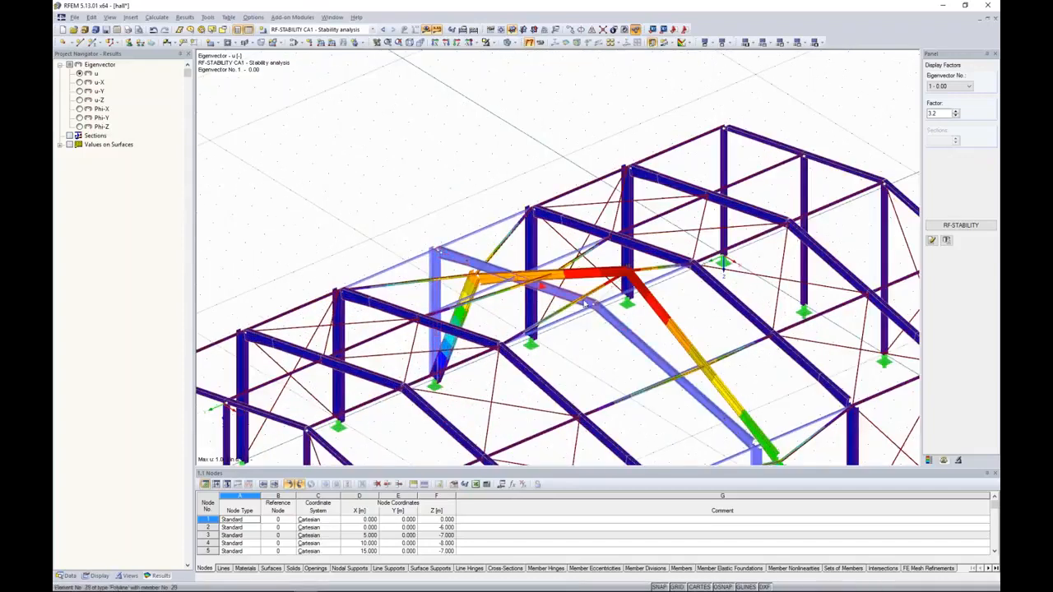
Step: Set the start hinge of the displaced frame's tapered rafter member 27 to None and accept deleting the results
mouse_move(585, 305)
mouse_move(451, 265)
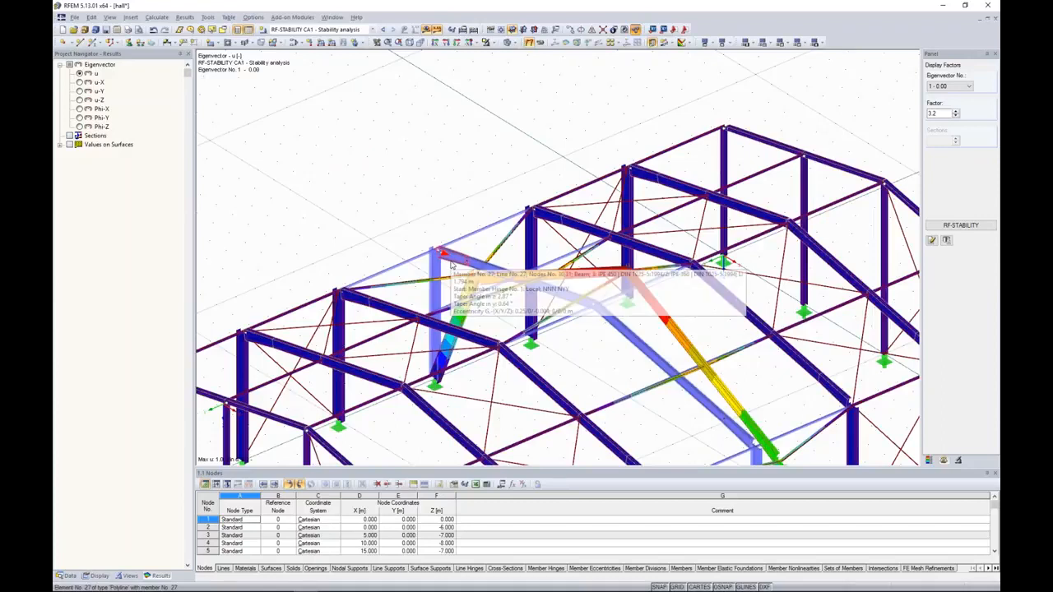
double_click(488, 370)
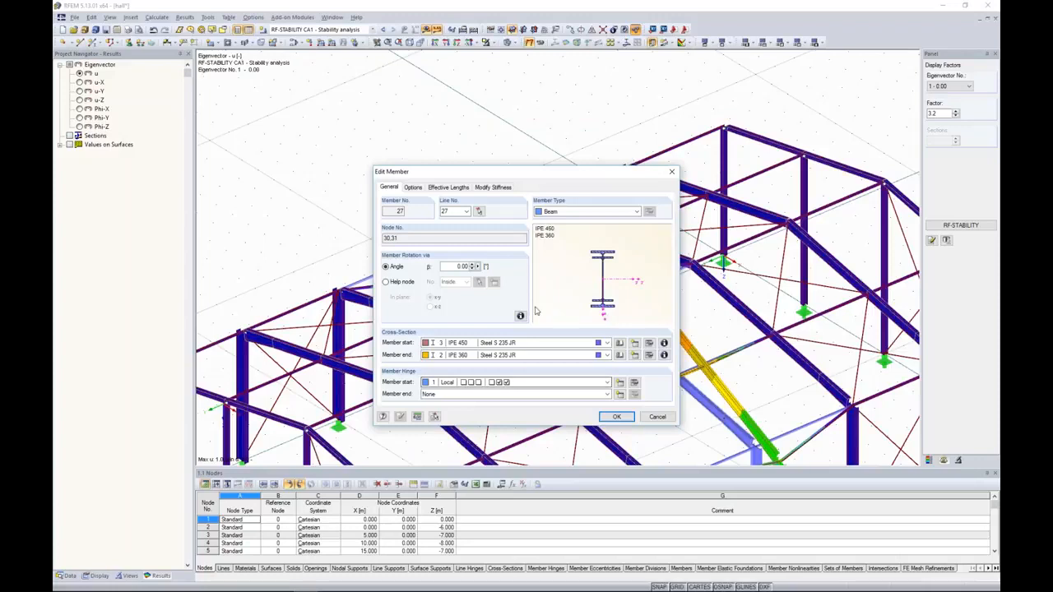
click(497, 384)
click(592, 401)
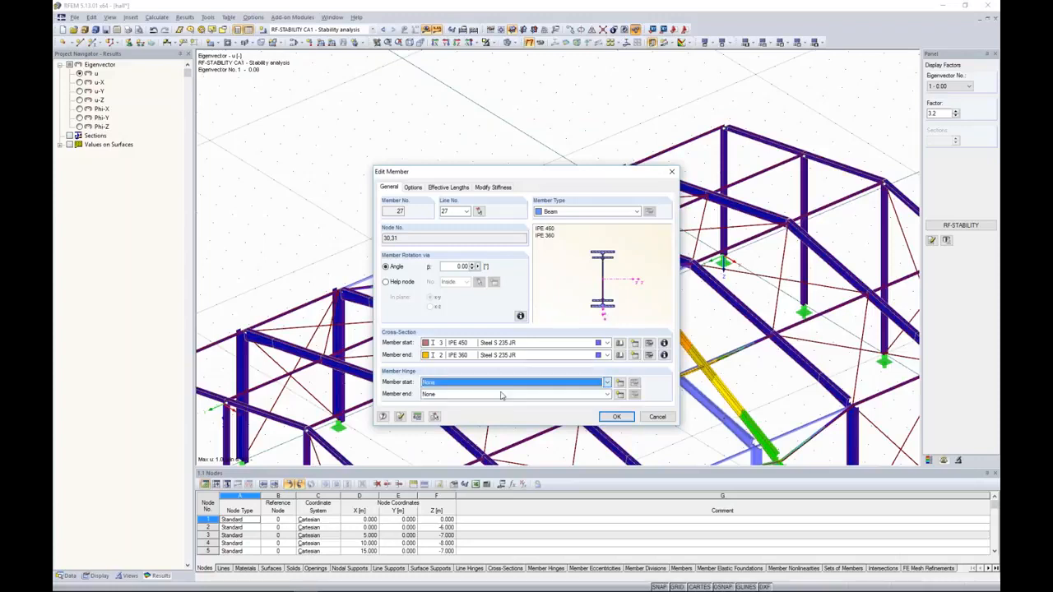
click(616, 417)
click(509, 322)
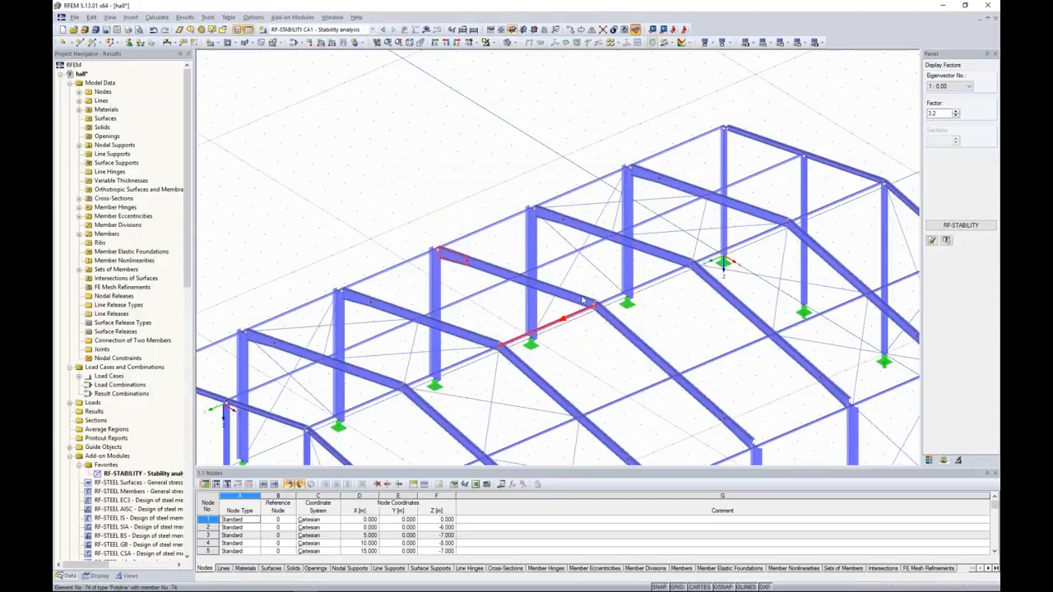
Step: Set the end hinge of rafter member 29 at the frame's ridge to None
double_click(582, 302)
click(607, 395)
click(510, 404)
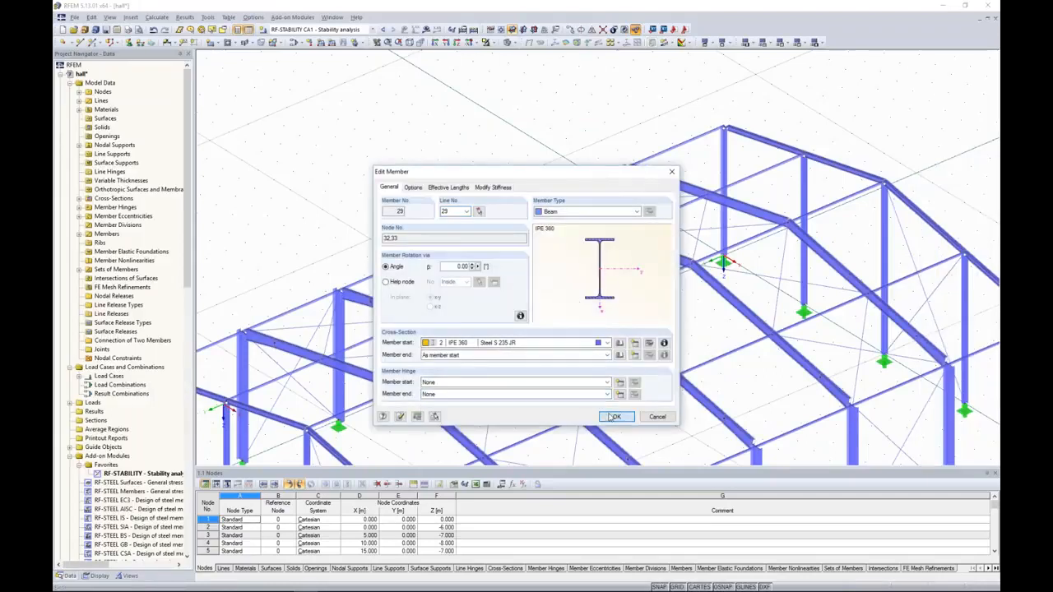
click(614, 417)
Step: Calculate load case LC1 - self weight again and show the global deformations of the whole hall
click(304, 30)
click(309, 40)
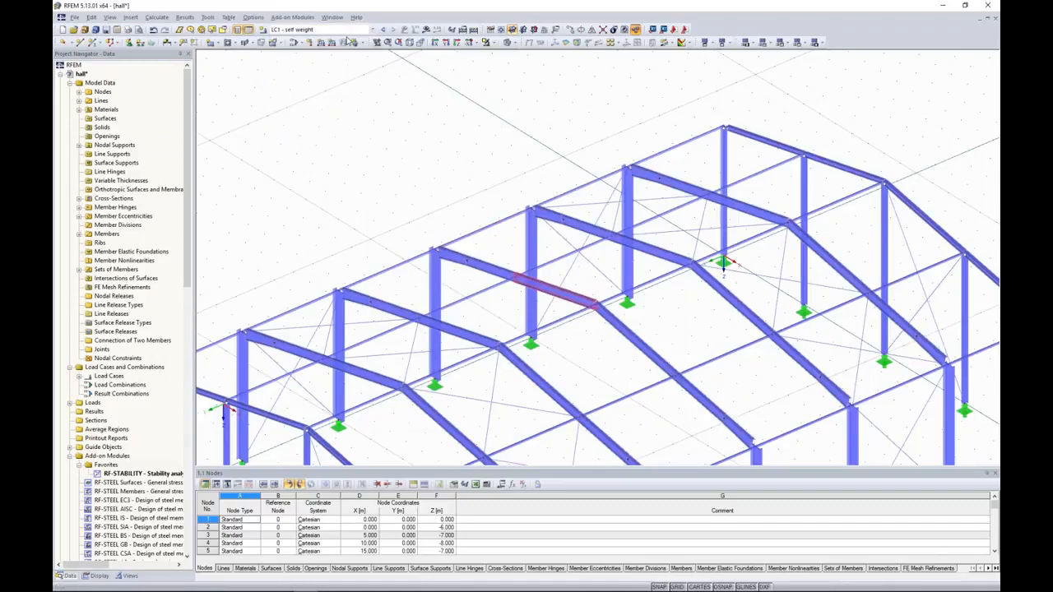
click(426, 32)
click(505, 312)
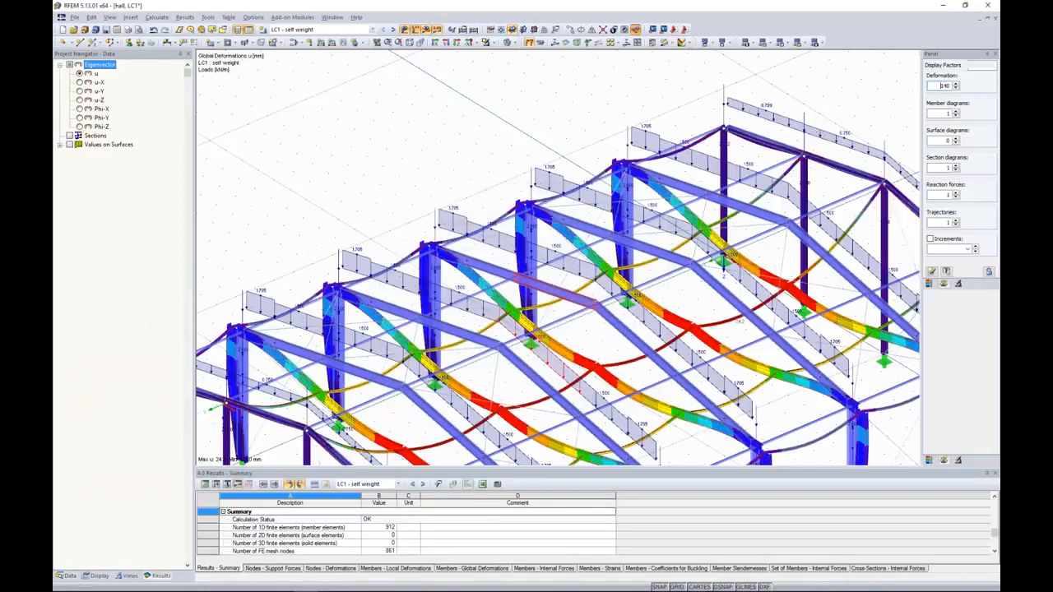
scroll(432, 189, down, 6)
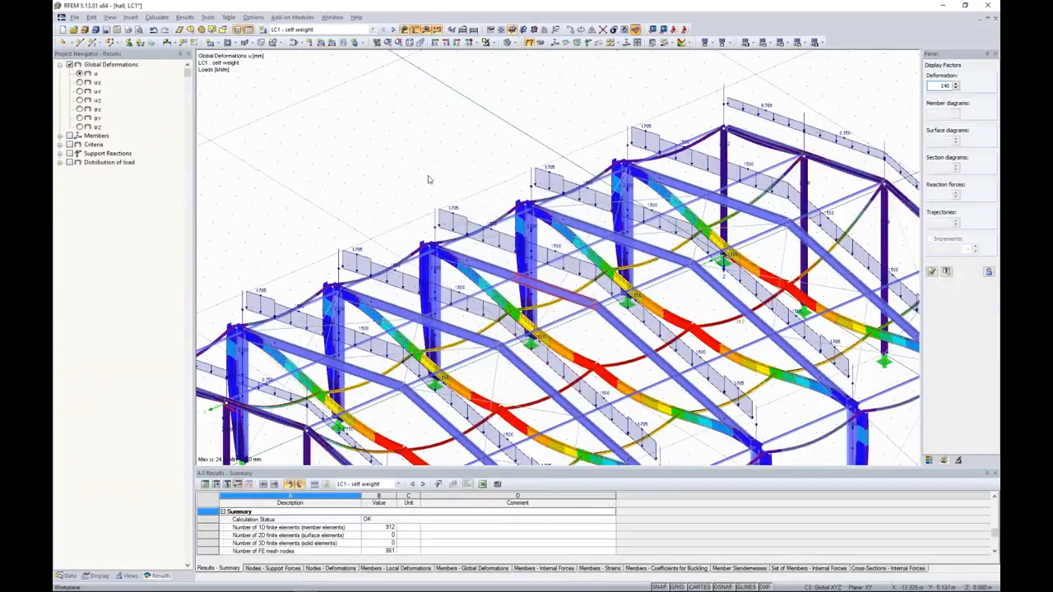
Step: Rerun RF-STABILITY for LC1 - self weight with four eigenvalues and the unstable-model option deactivated, then accept the error and close the module
click(65, 575)
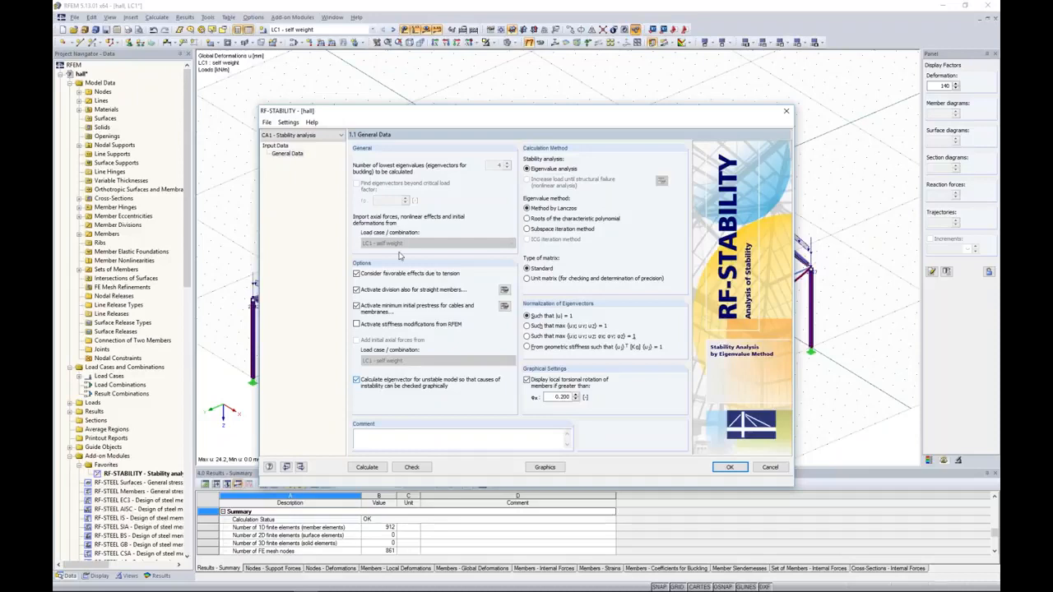
click(367, 466)
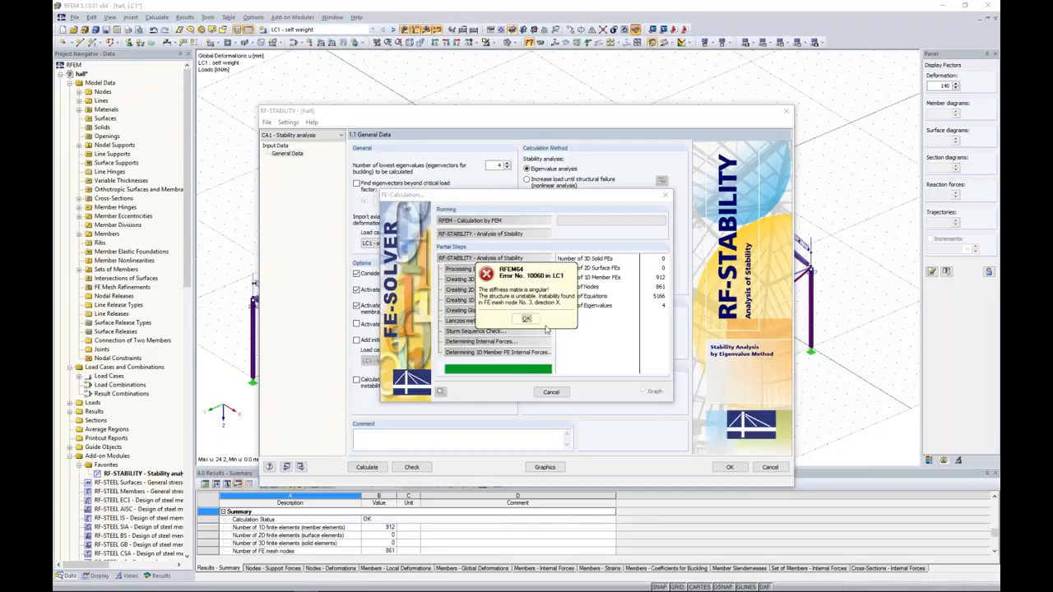
click(527, 318)
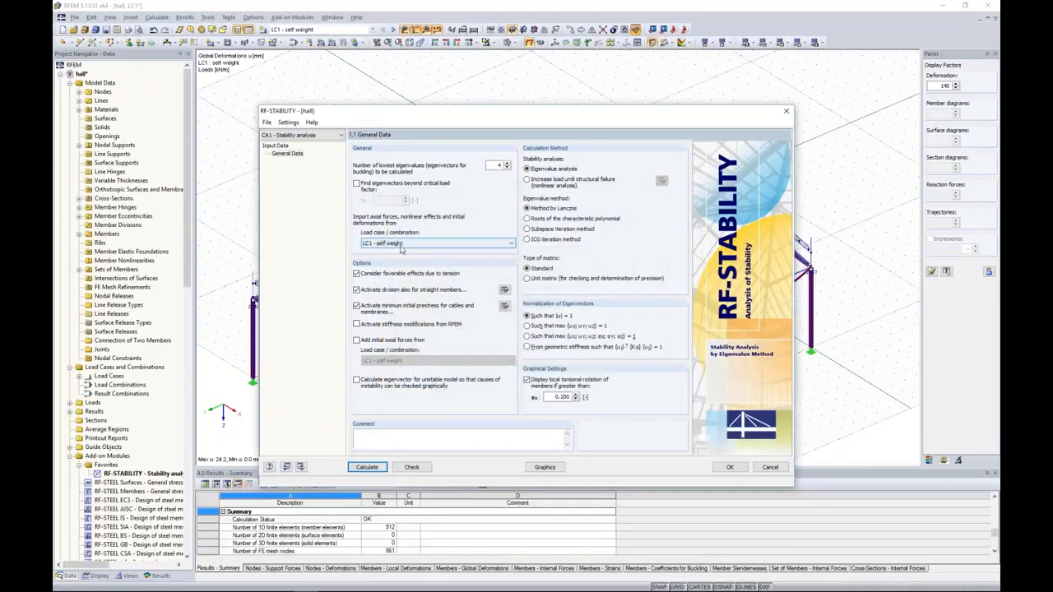
click(729, 468)
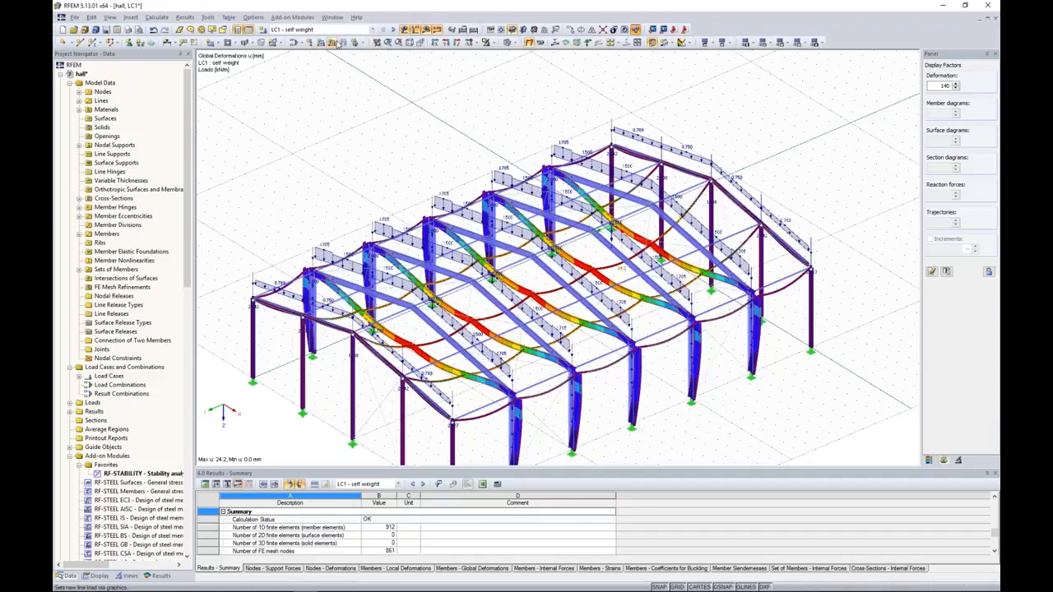
Step: Switch from the hall model to the platform model
click(60, 75)
right_click(87, 84)
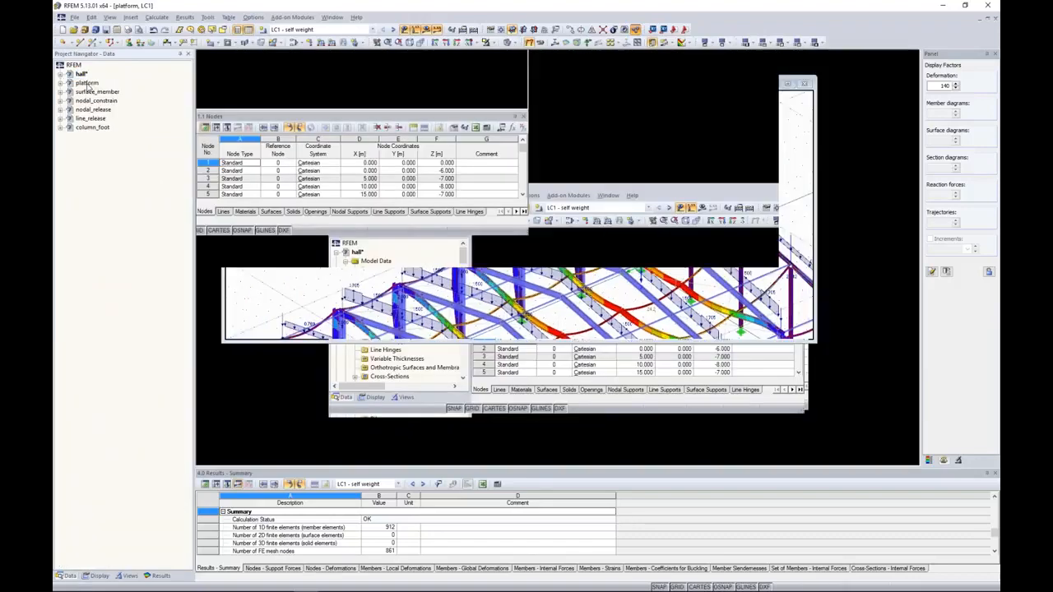
click(755, 123)
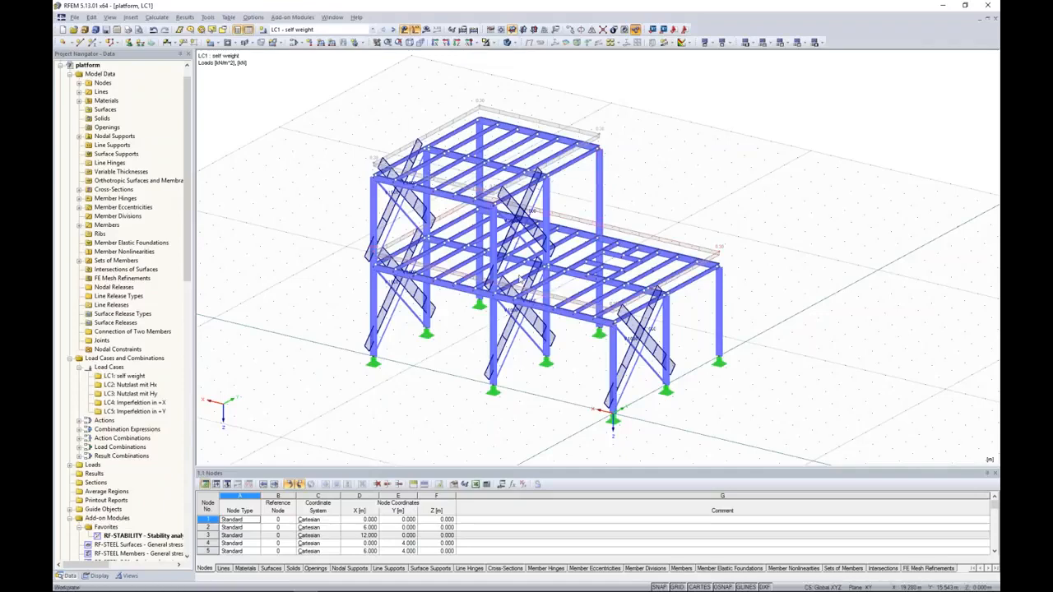
Step: Inspect the initial prestress load on upper bracing member 127 and the generated roof area load, leaving both unchanged
ctrl+middle_drag(705, 199, 649, 199)
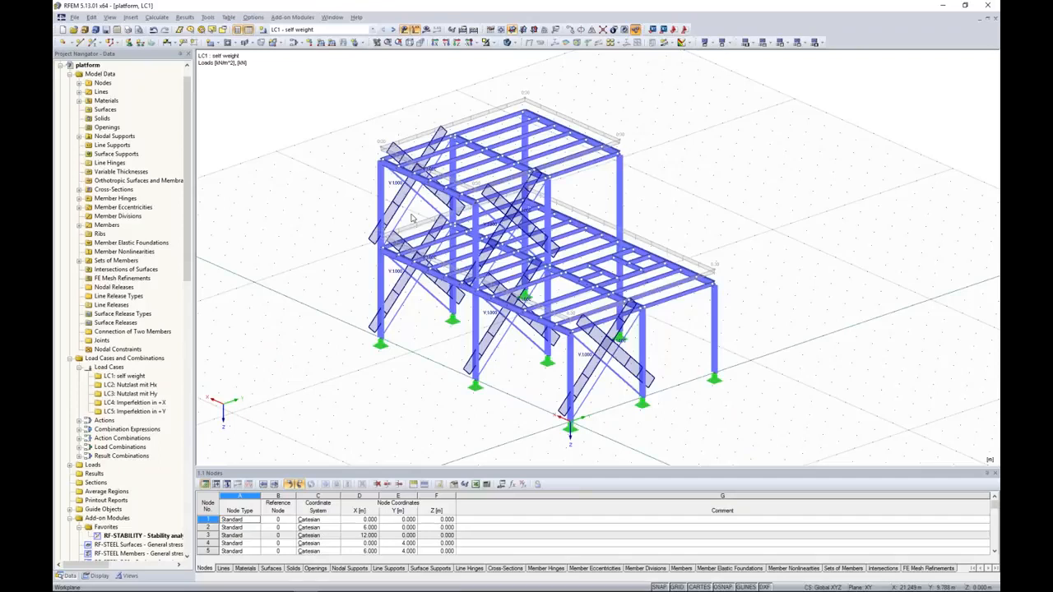
scroll(412, 218, up, 2)
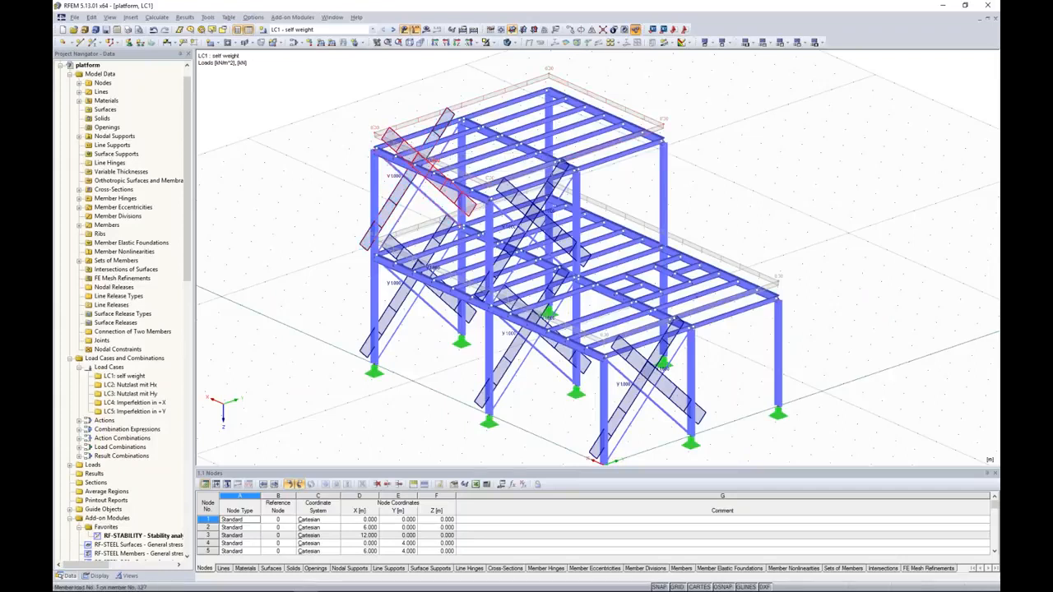
double_click(418, 213)
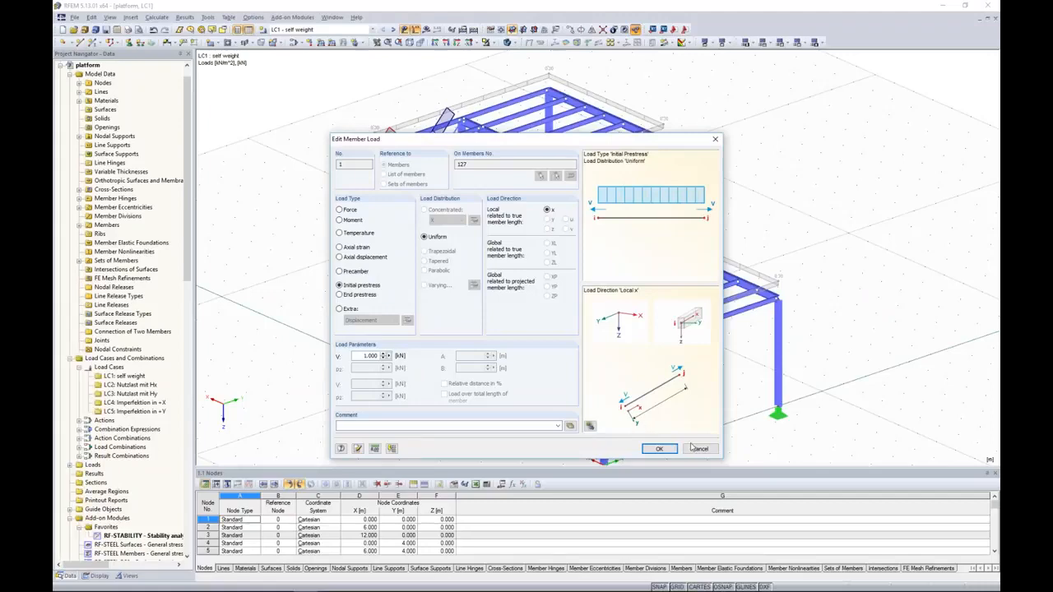
click(696, 449)
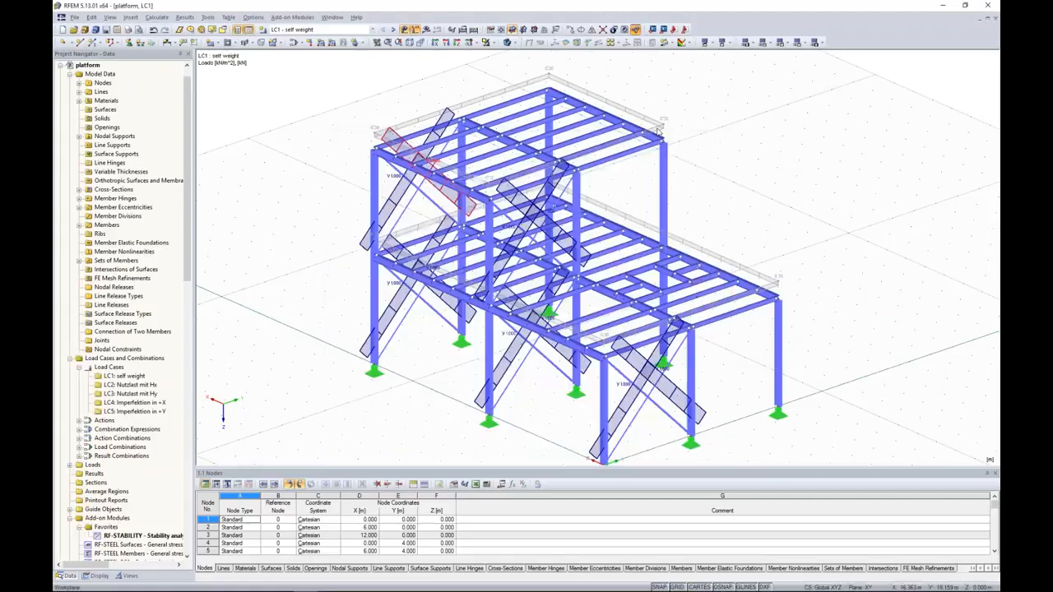
double_click(661, 126)
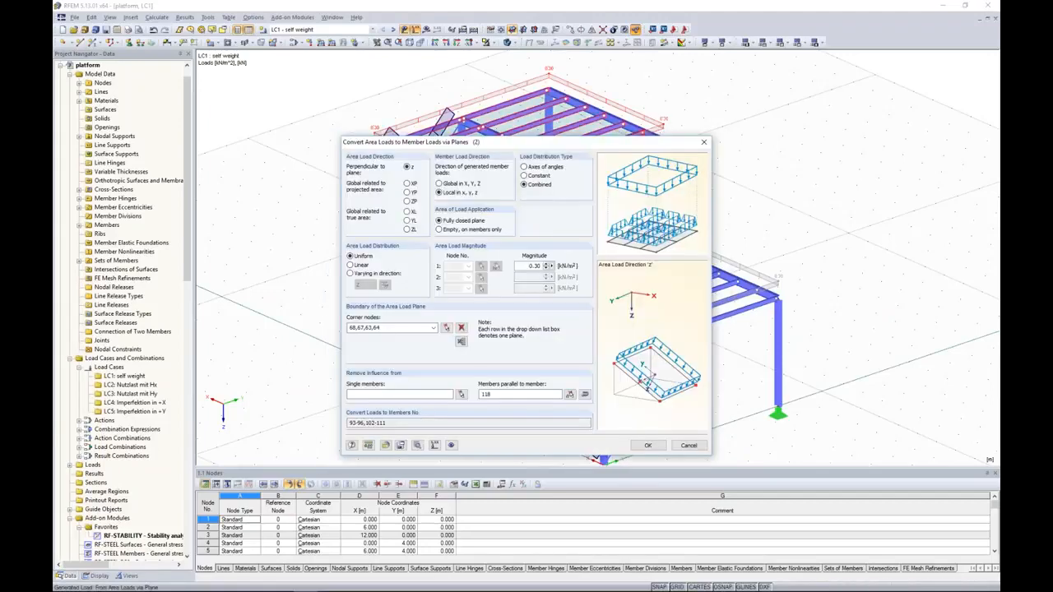
click(704, 142)
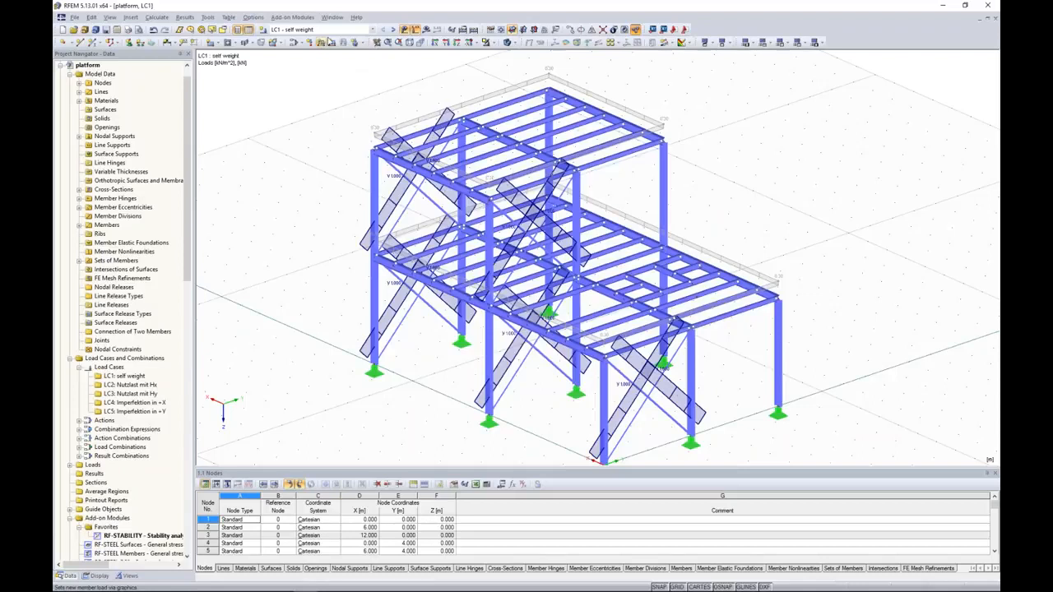
Step: Calculate all load cases, combinations and add-on modules of the platform model
click(184, 18)
click(185, 18)
click(157, 17)
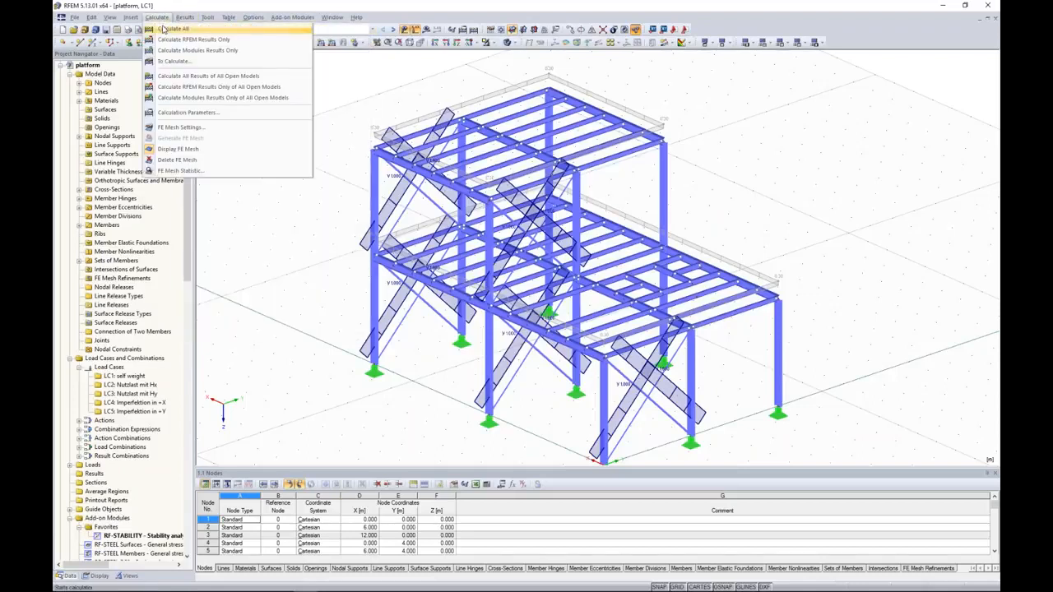
click(169, 29)
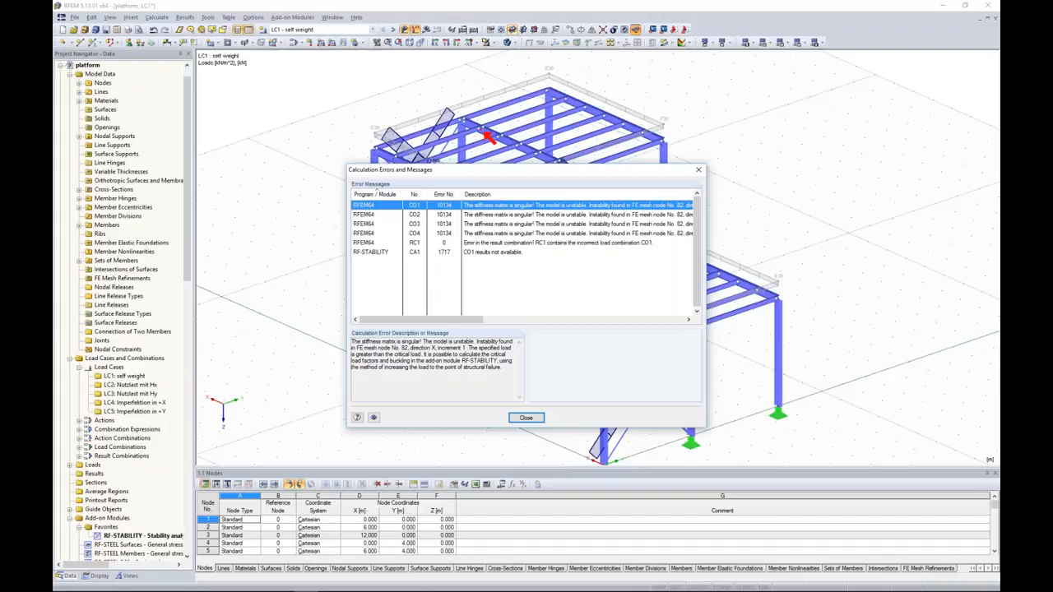
Step: Review the calculation errors of load combinations CO1 to CO4, close the list and acknowledge the displacement and rotation warnings
click(415, 215)
click(417, 225)
click(417, 233)
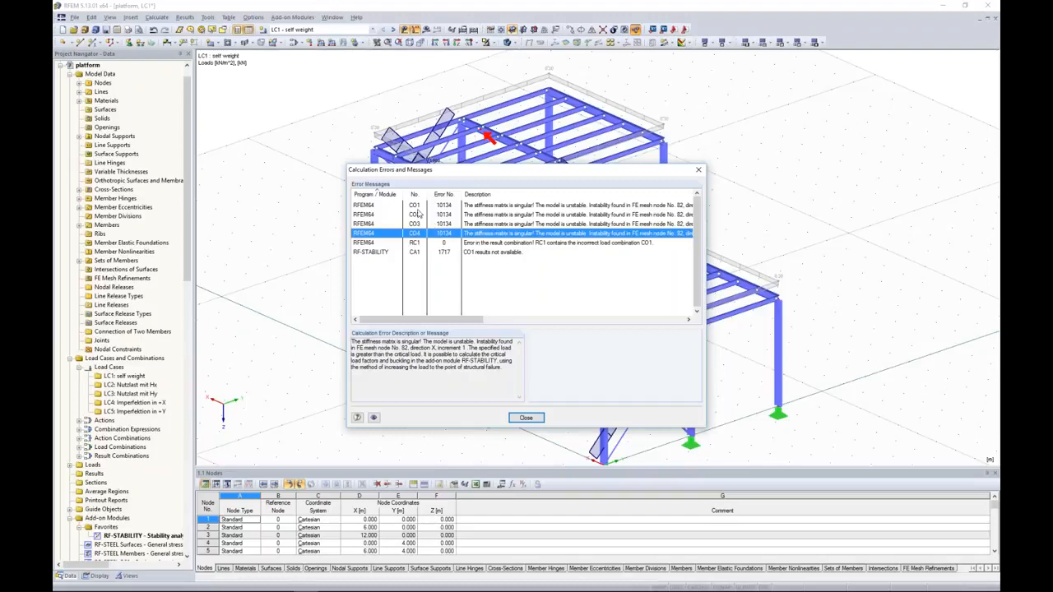
click(416, 205)
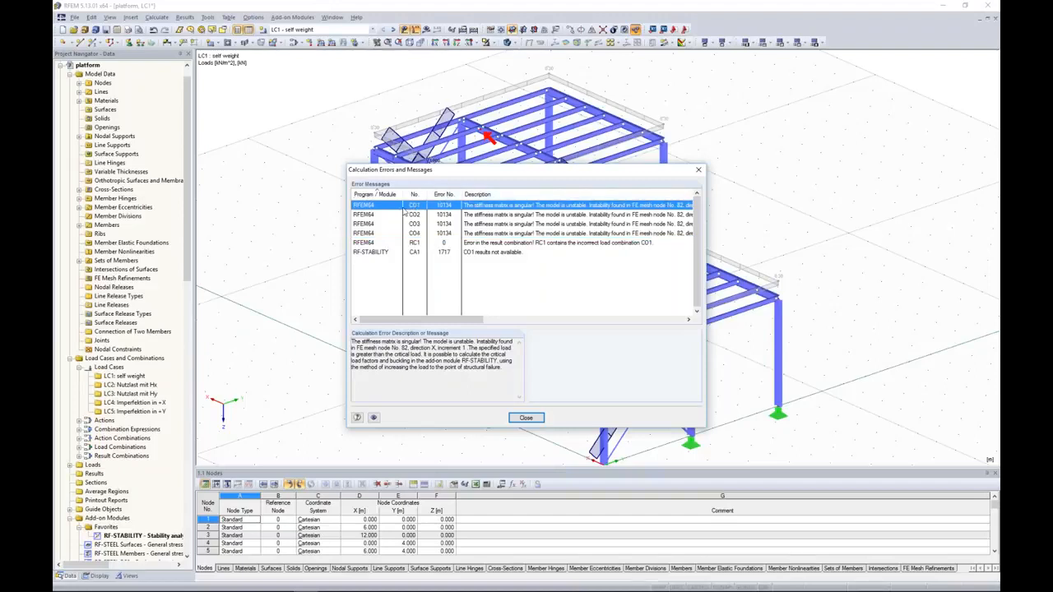
click(698, 169)
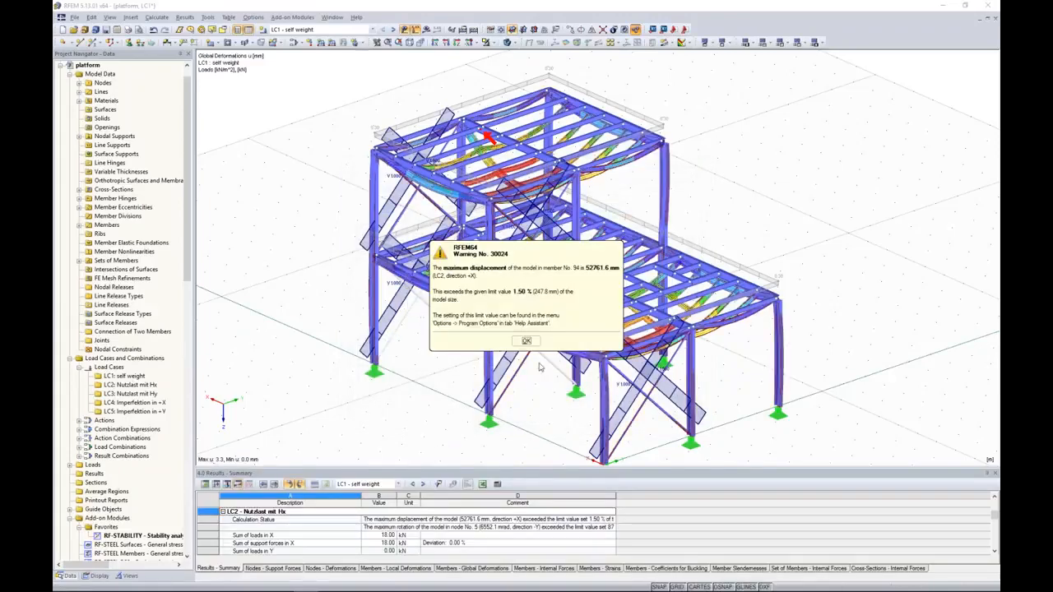
click(524, 337)
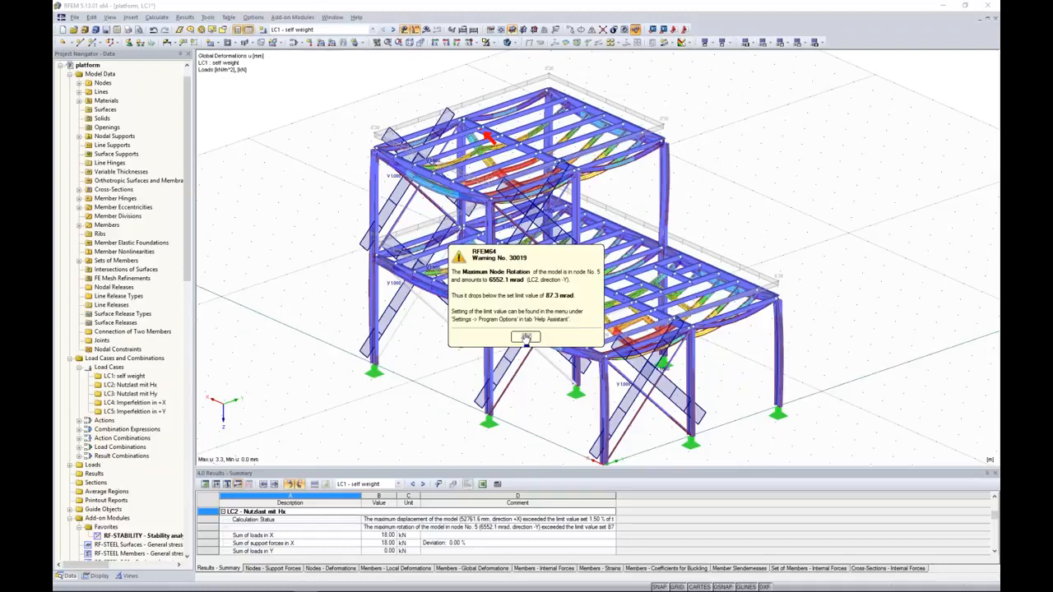
Step: Compare the calculation parameters of load combination CO1 with those of load case LC1 - self weight, leaving them unchanged
click(67, 576)
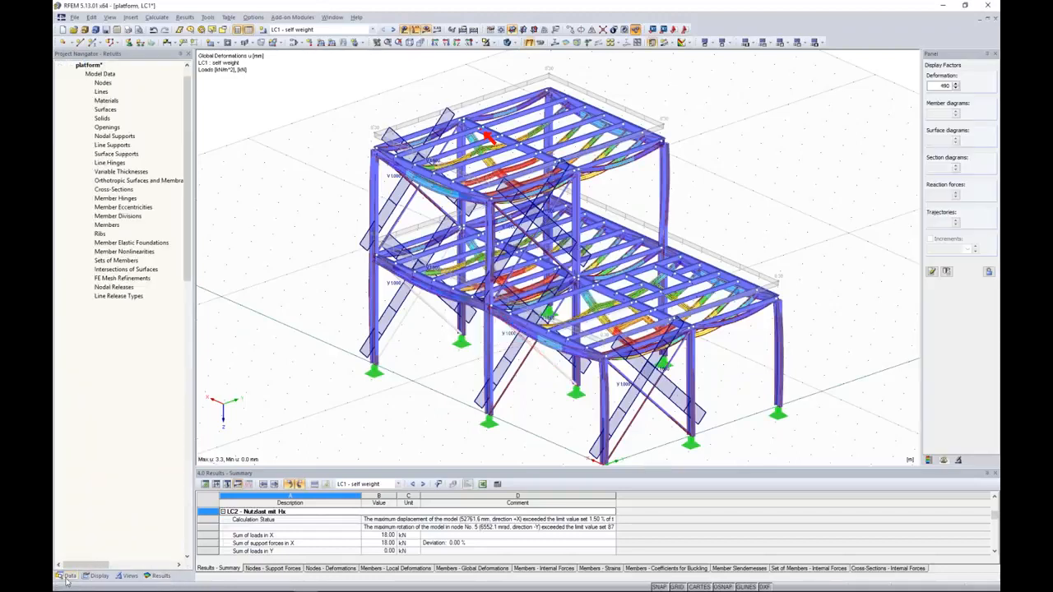
click(123, 376)
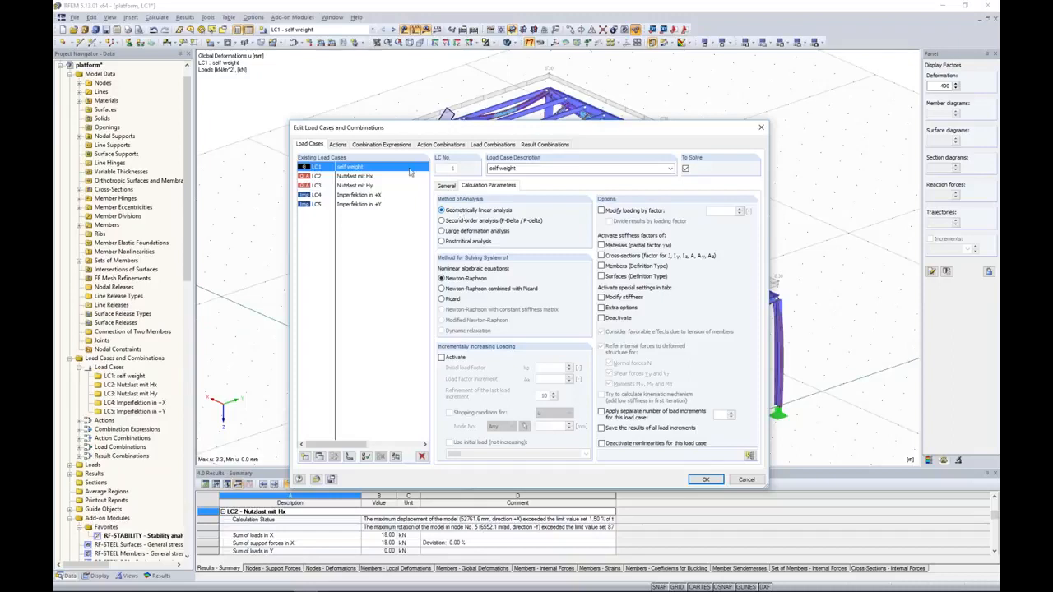
click(497, 145)
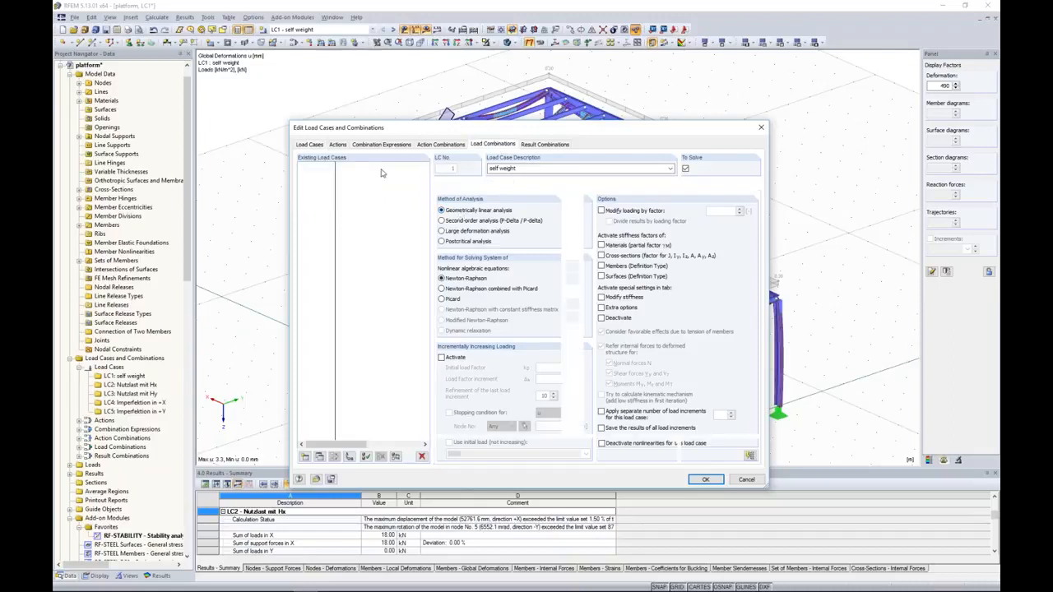
click(489, 186)
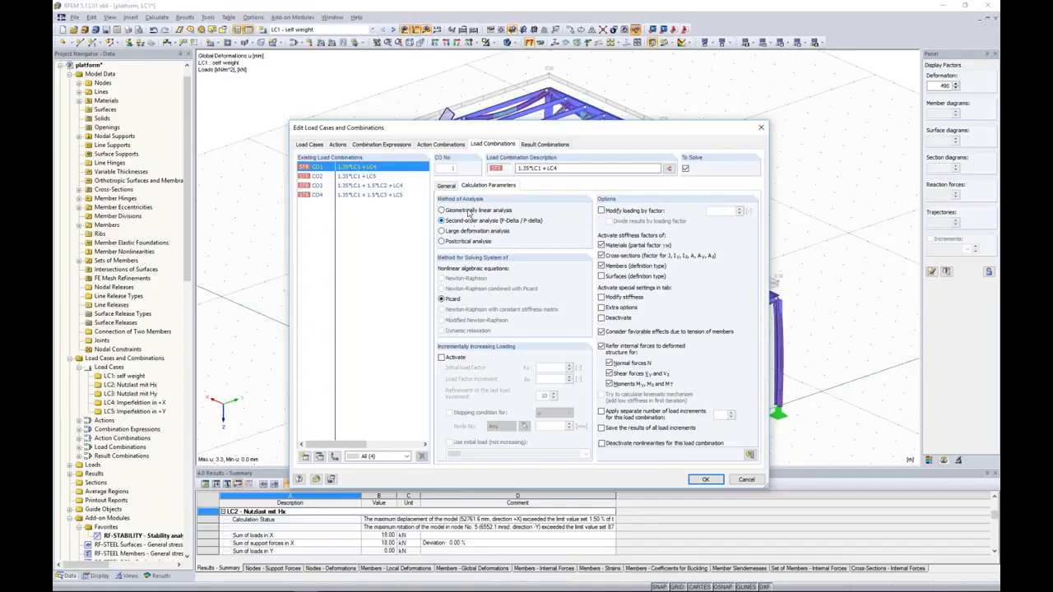
drag(478, 132, 468, 379)
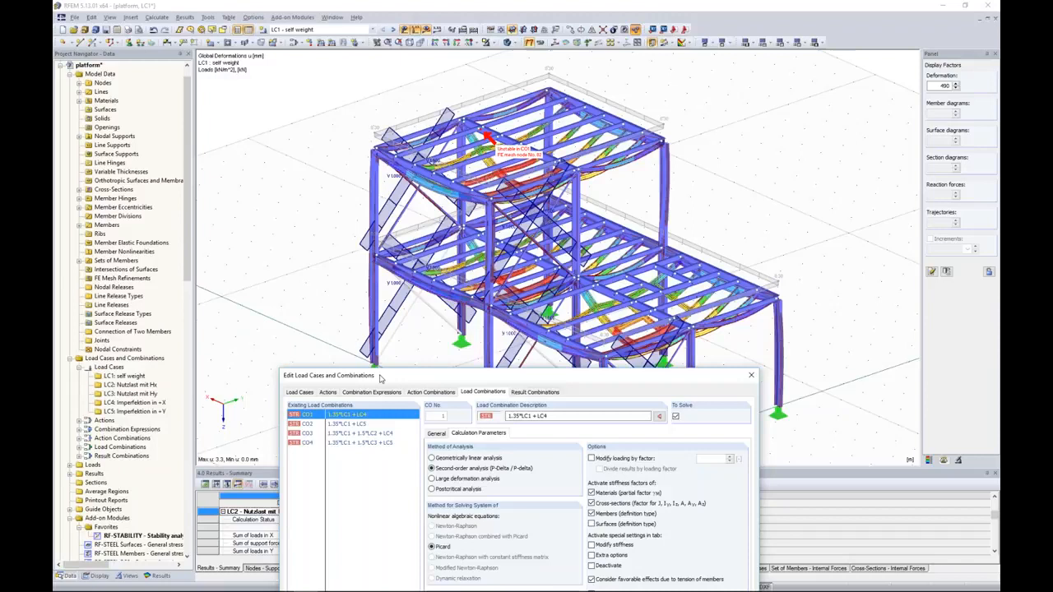
click(303, 392)
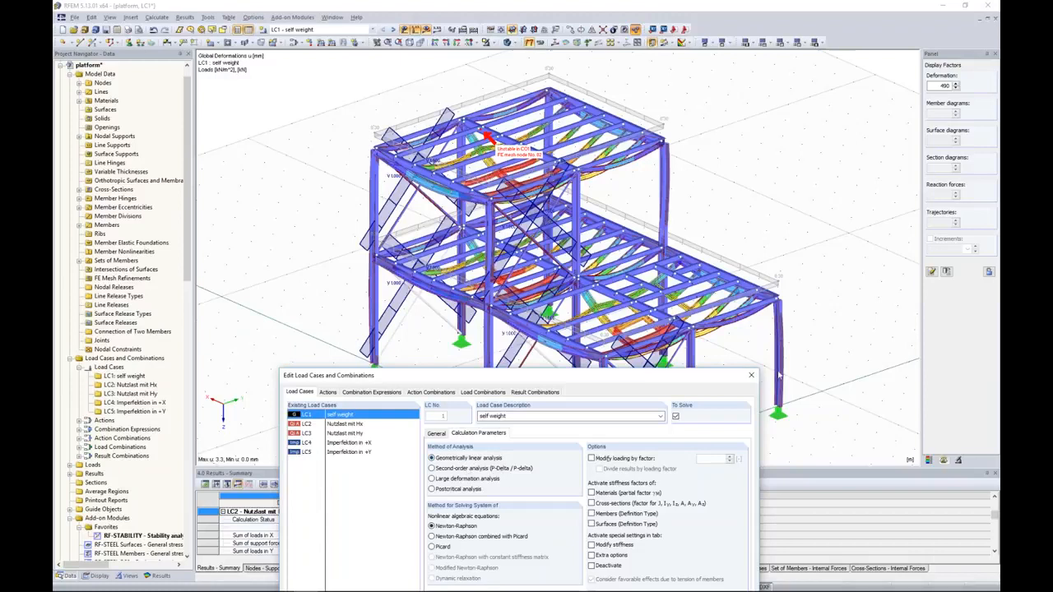
click(750, 375)
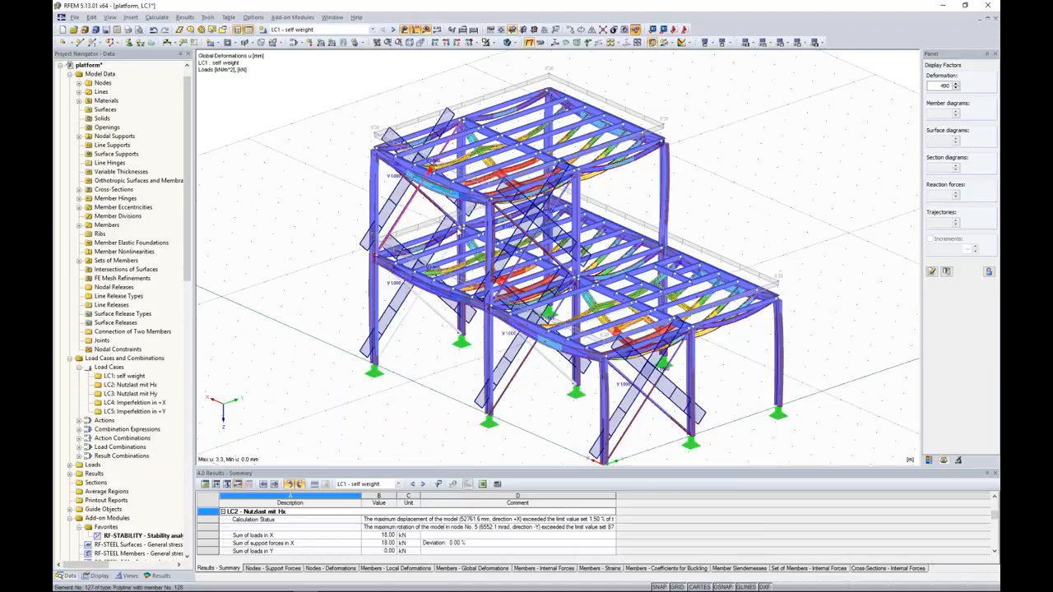
Step: Delete the existing RF-STABILITY data and recalculate the four lowest eigenvalues for LC1 - self weight
right_click(149, 540)
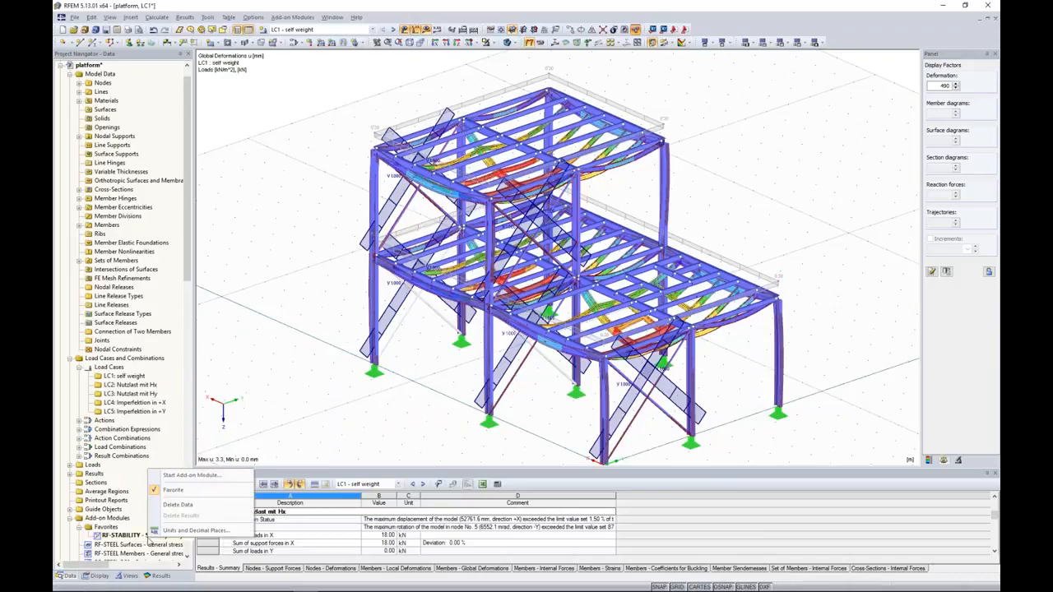
click(203, 507)
click(508, 316)
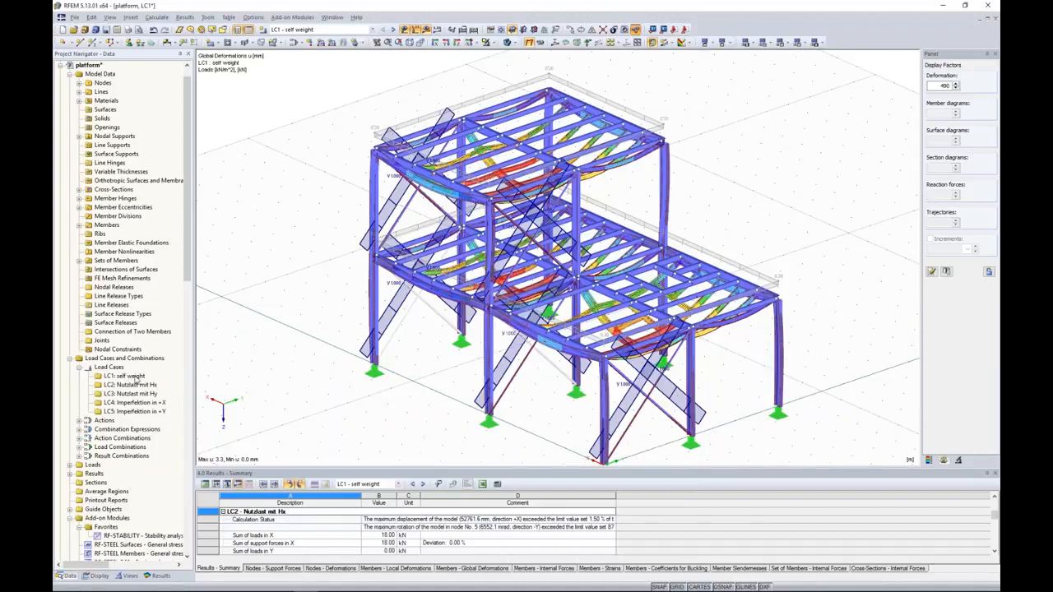
double_click(141, 536)
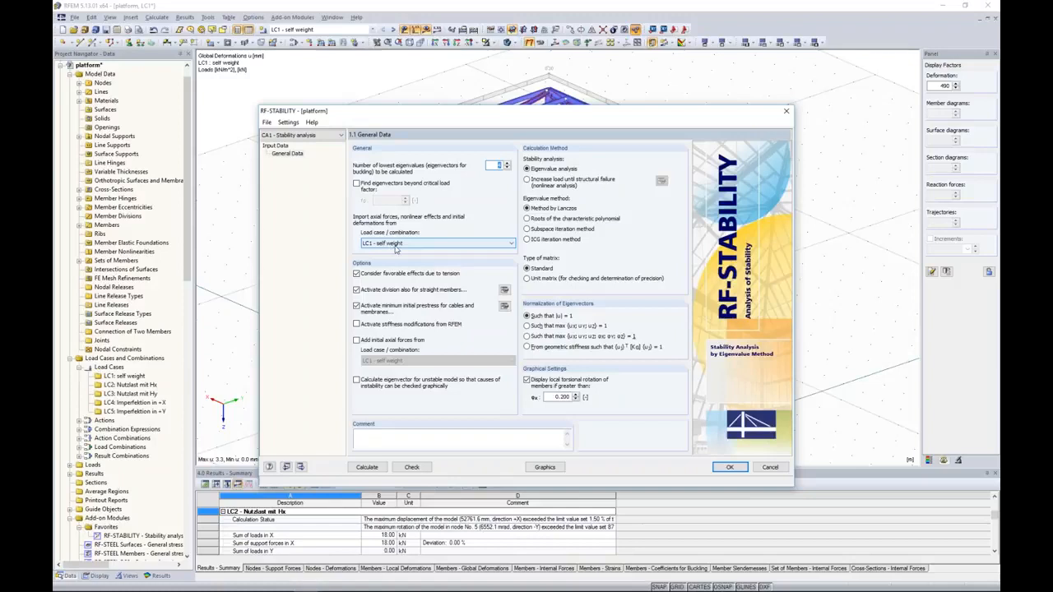
click(498, 165)
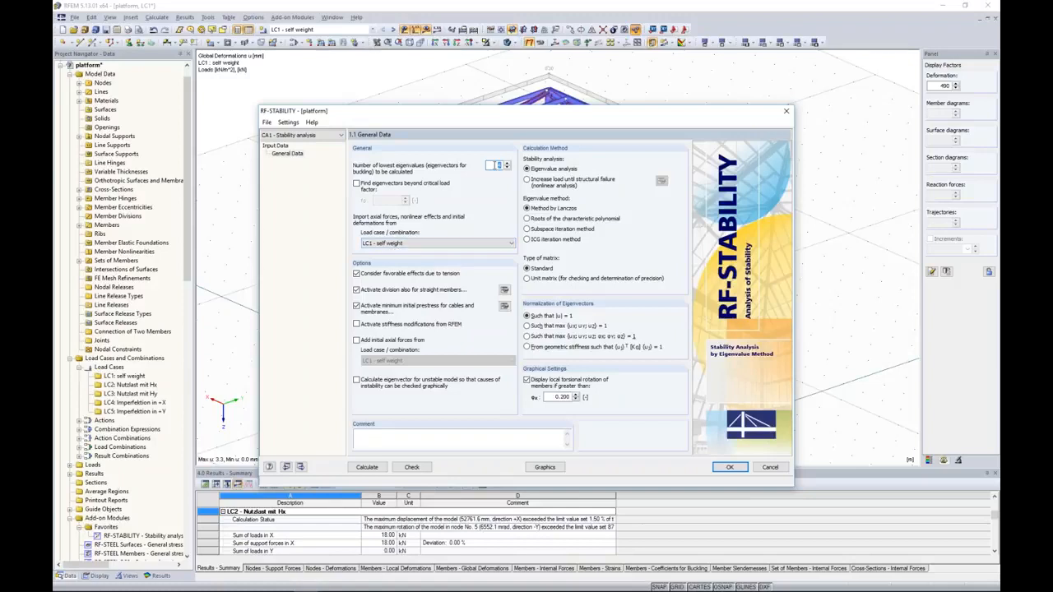
click(368, 468)
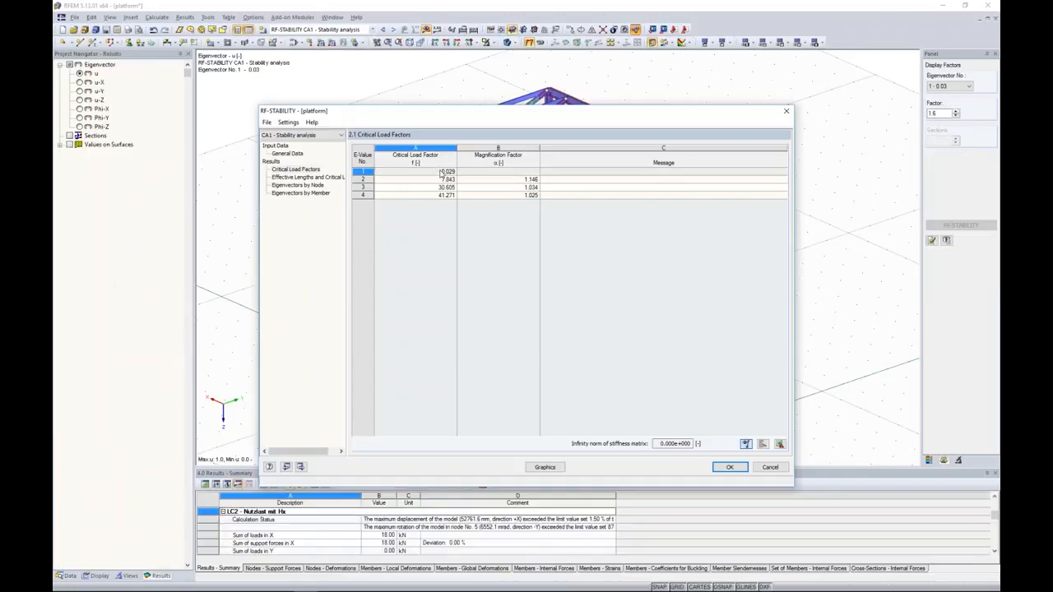
Step: Examine the critical load factors of the four eigenvalues and recheck the RF-STABILITY general data
drag(448, 173, 450, 196)
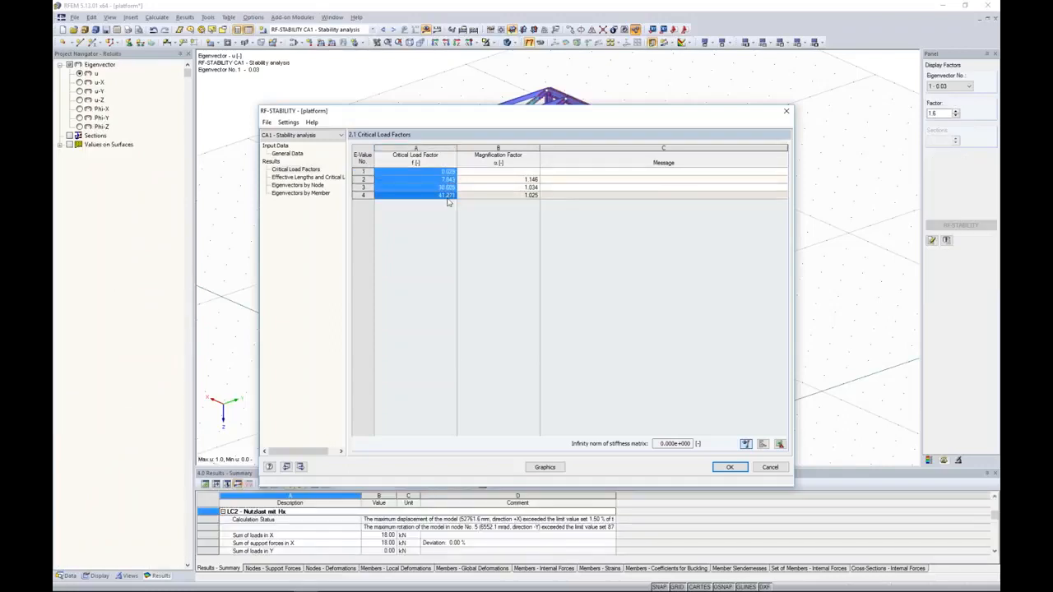
click(416, 162)
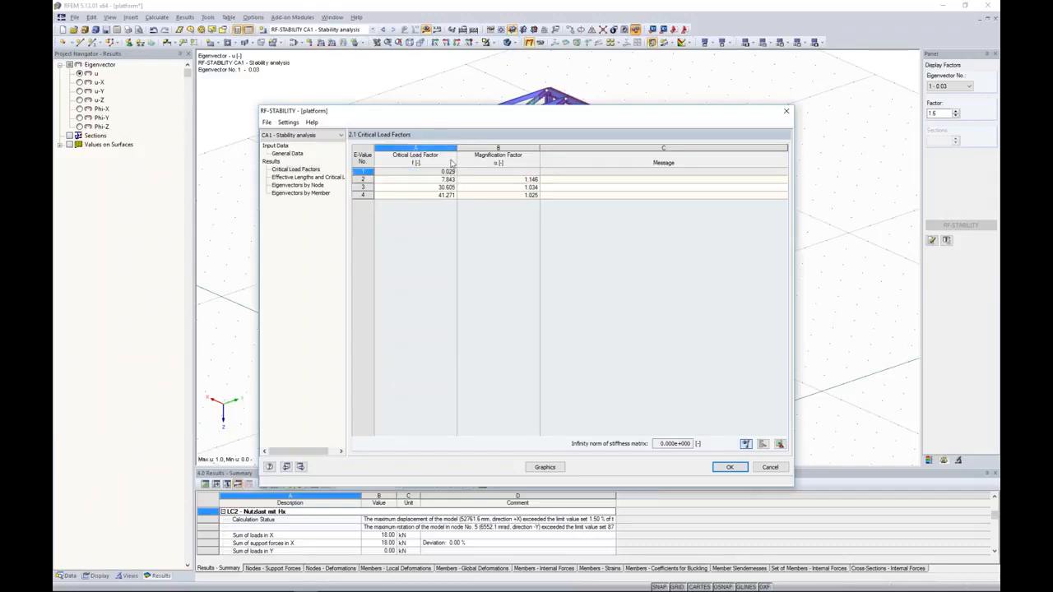
click(289, 154)
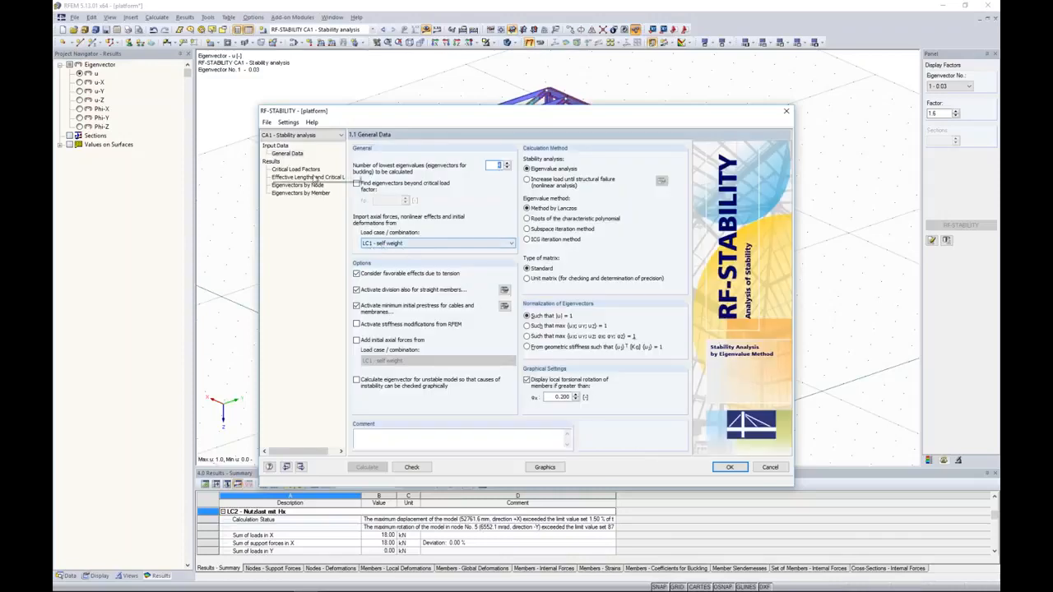
click(317, 171)
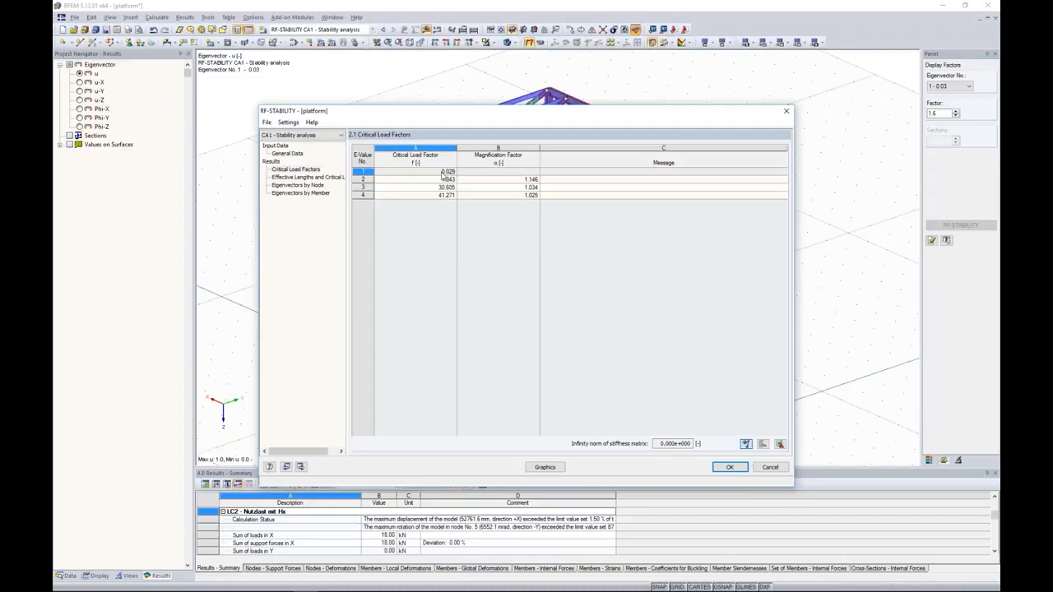
Step: Display eigenvector No. 1 graphically on the platform and inspect the buckling shape from several angles
click(547, 471)
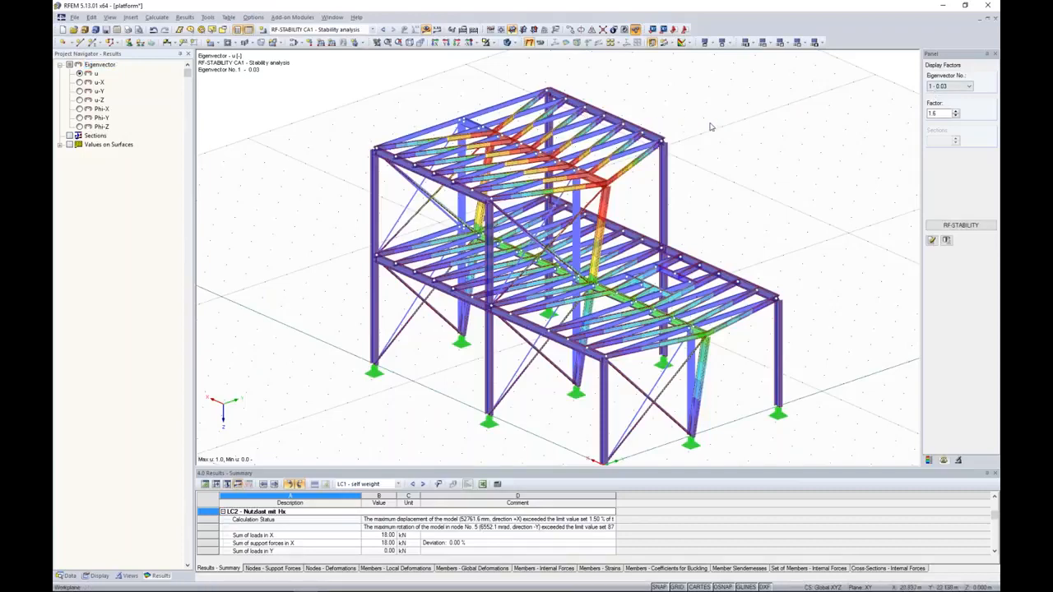
ctrl+middle_drag(708, 126, 826, 151)
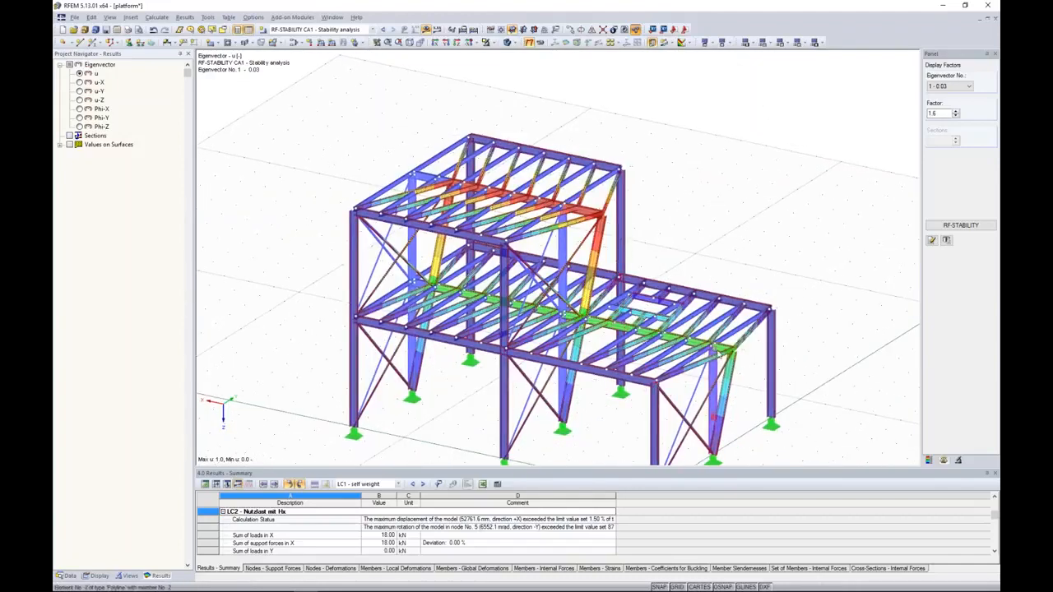
ctrl+middle_drag(666, 222, 634, 200)
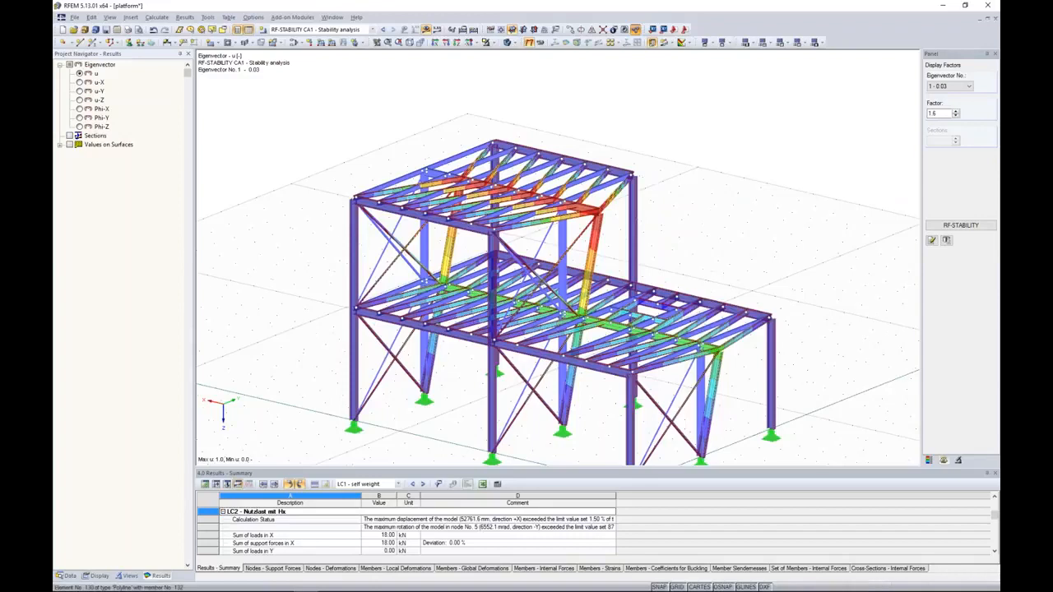
Step: Hide the stability results and select the columns and beams of the platform's middle frame
click(338, 29)
click(338, 31)
click(427, 30)
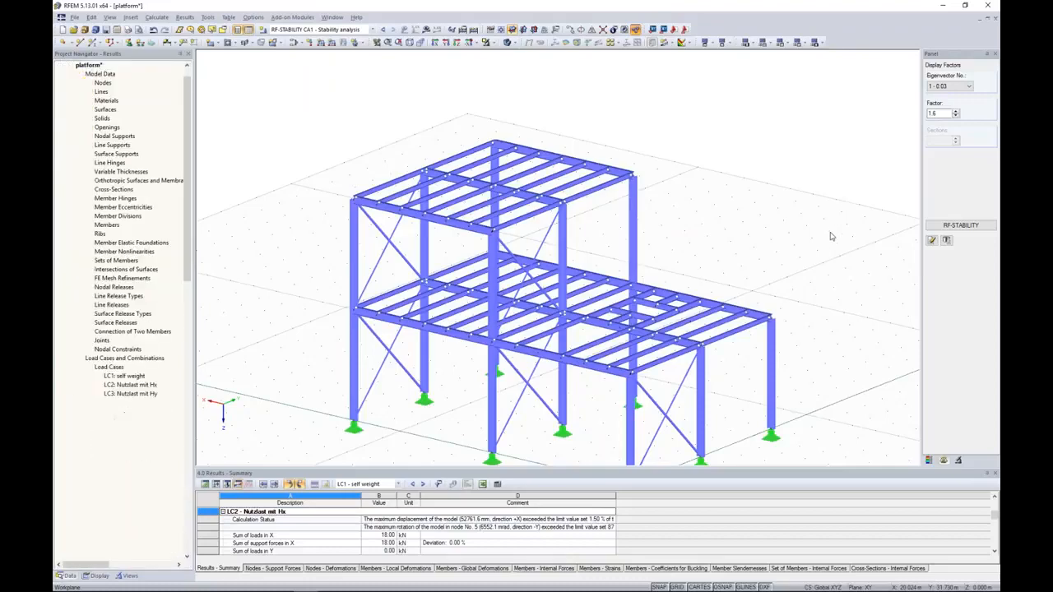
ctrl+middle_drag(831, 202, 619, 107)
drag(537, 142, 589, 465)
ctrl+middle_drag(561, 129, 654, 165)
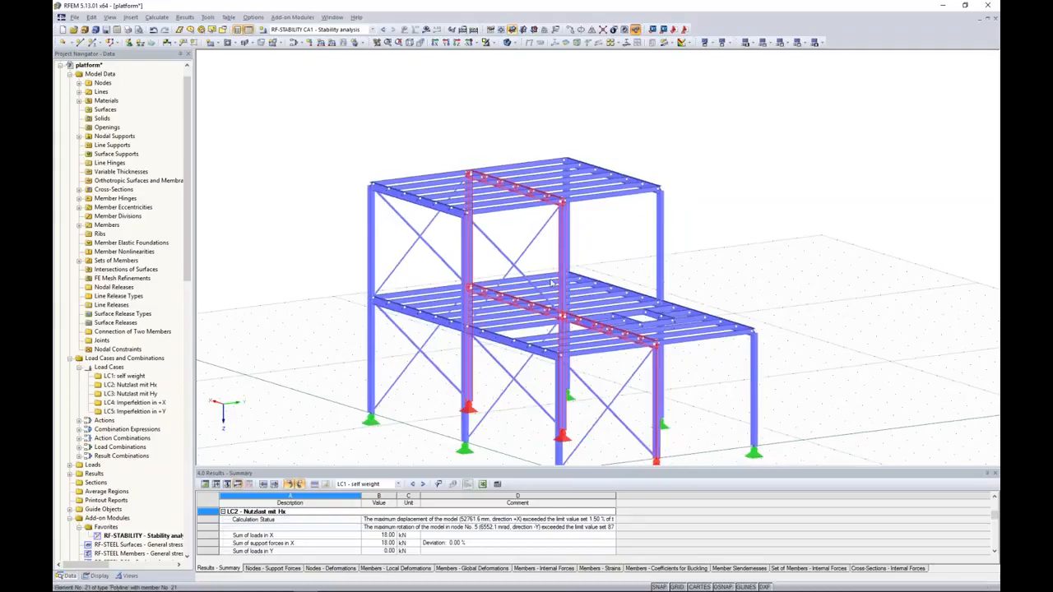
Step: Set the member hinges of the selected middle-frame members to None at both member start and member end
scroll(552, 283, up, 5)
scroll(738, 196, down, 3)
ctrl+middle_drag(739, 197, 689, 198)
right_click(575, 196)
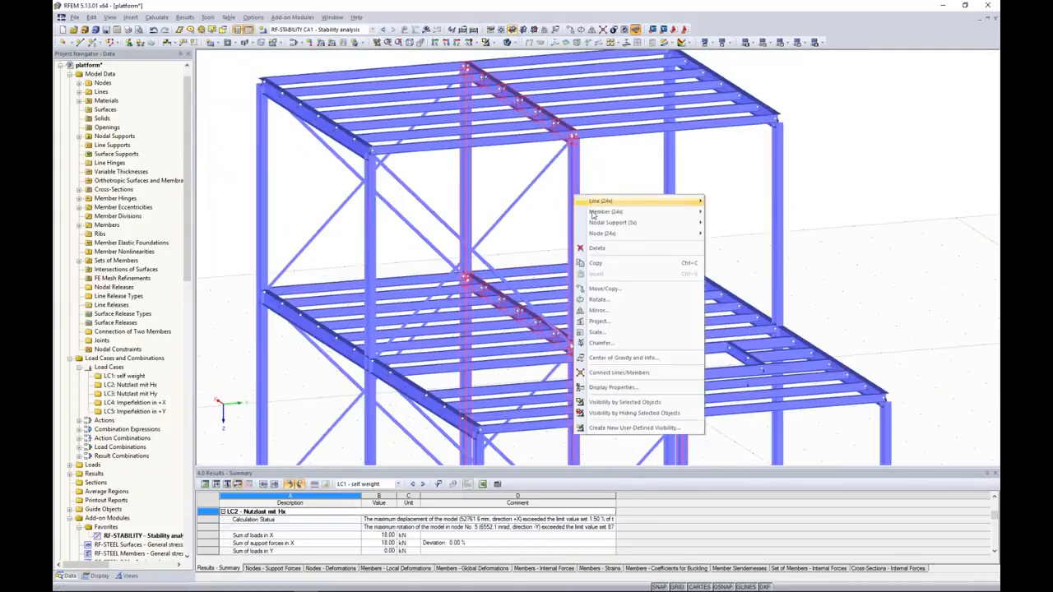
mouse_move(594, 216)
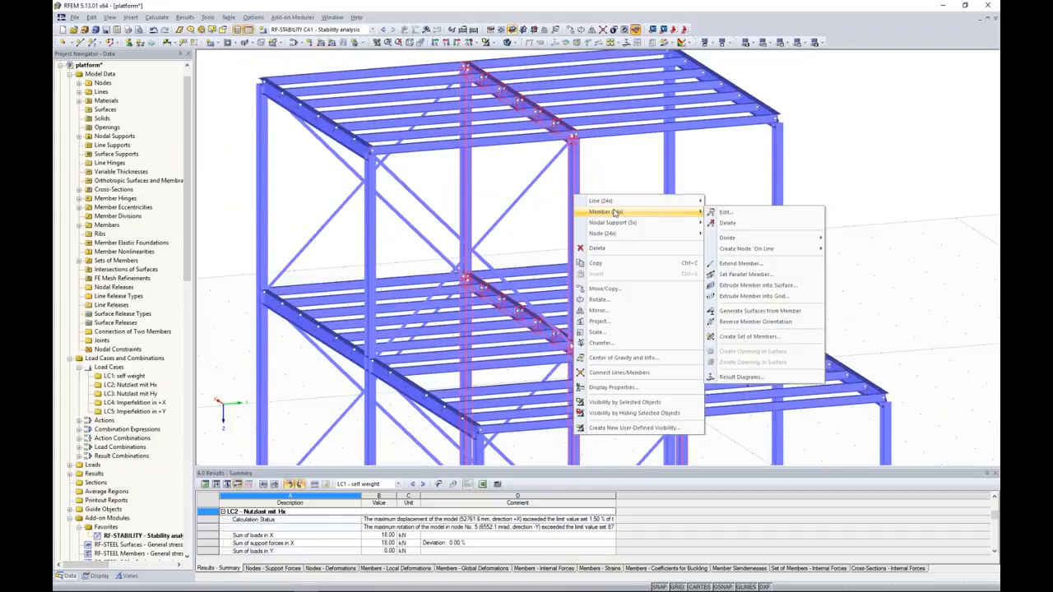
click(724, 214)
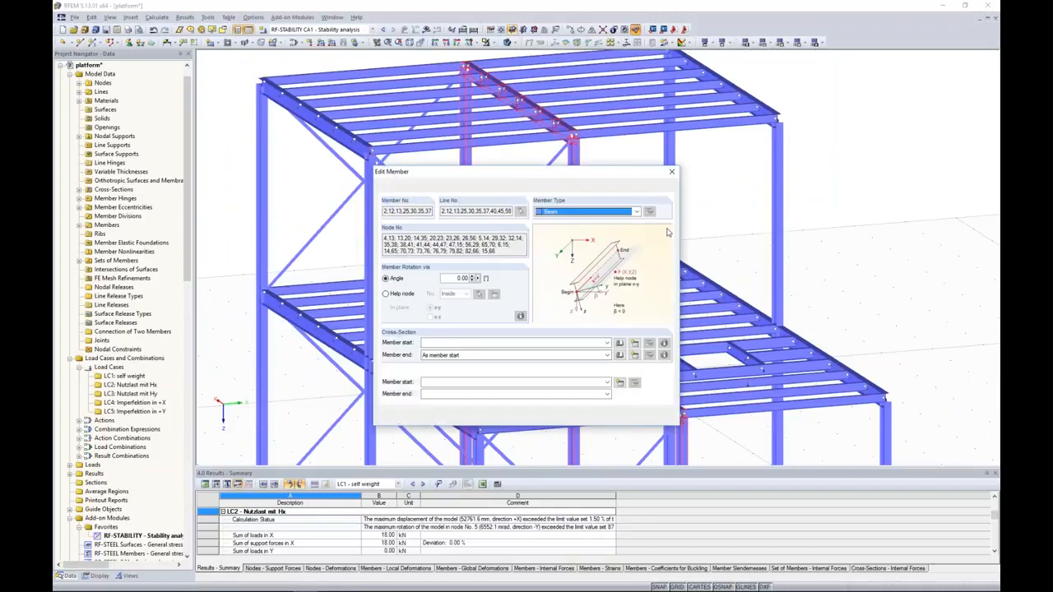
click(427, 384)
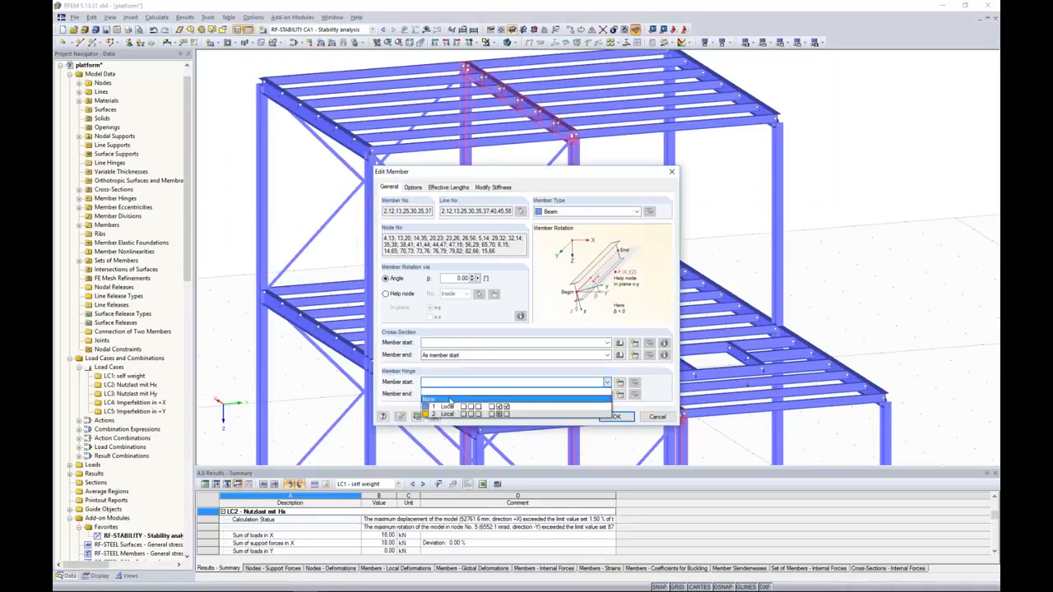
click(447, 400)
click(444, 395)
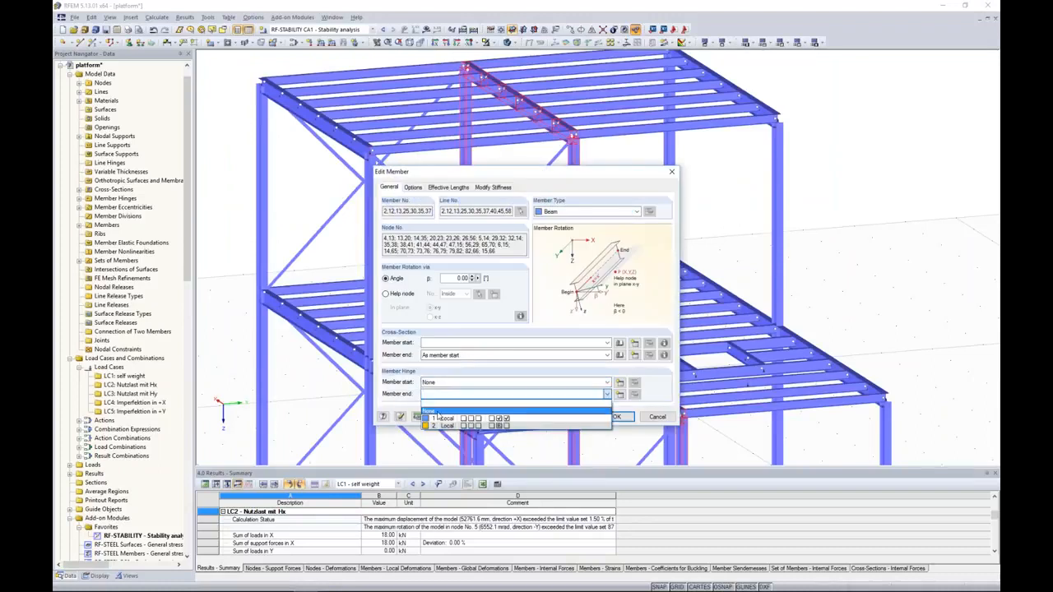
click(447, 403)
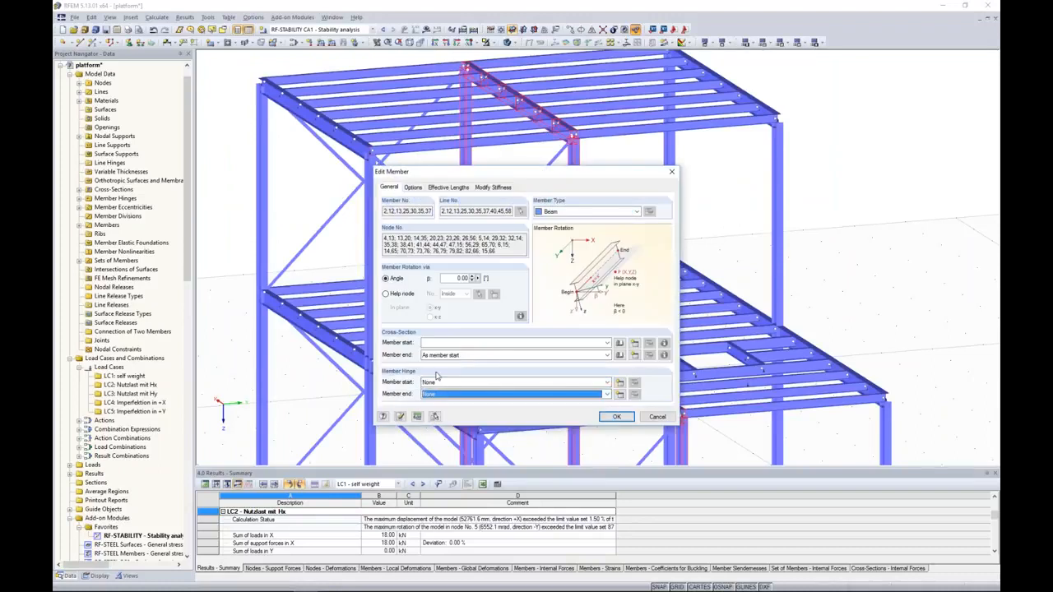
click(616, 416)
click(506, 319)
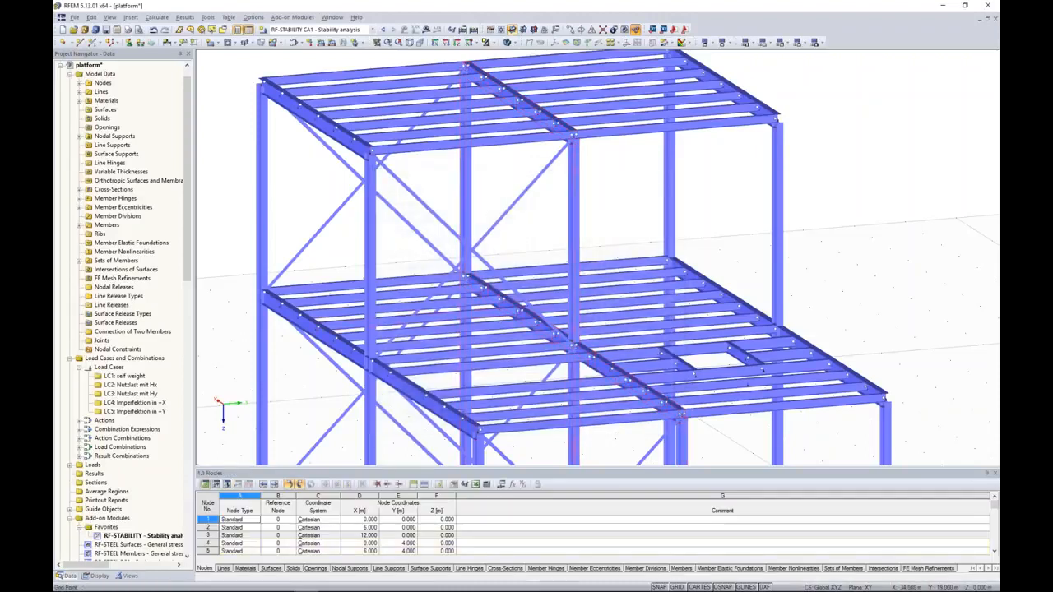
Step: Calculate load combination CO1 - 1.35*LC1 + LC4 and display its results on the platform
click(296, 30)
click(296, 71)
click(426, 30)
click(510, 316)
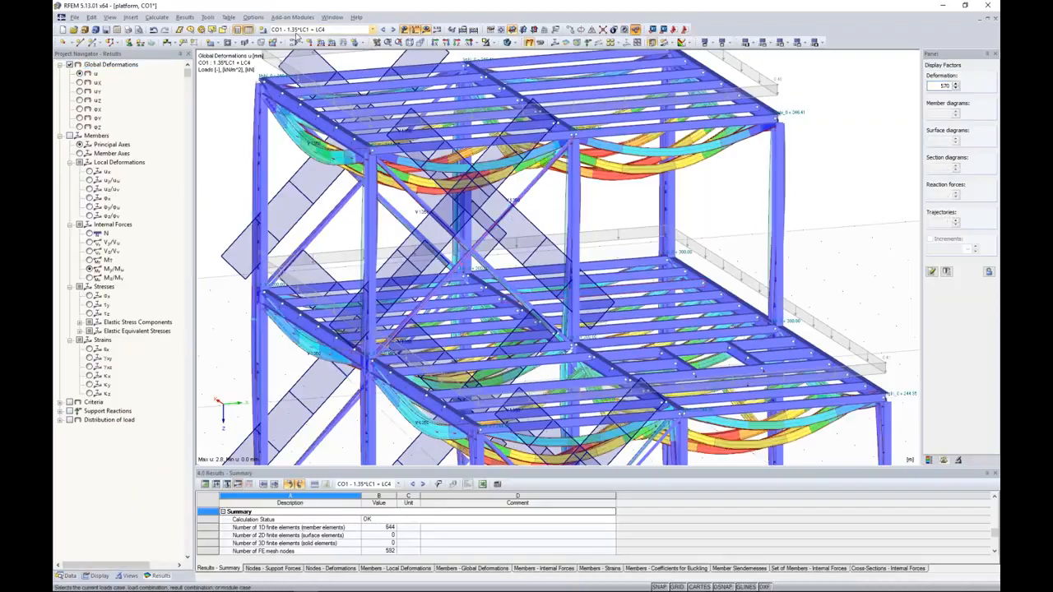
Step: Calculate result combination RC1 - GZT (STR/GEO) and display its deformations on the platform
click(298, 30)
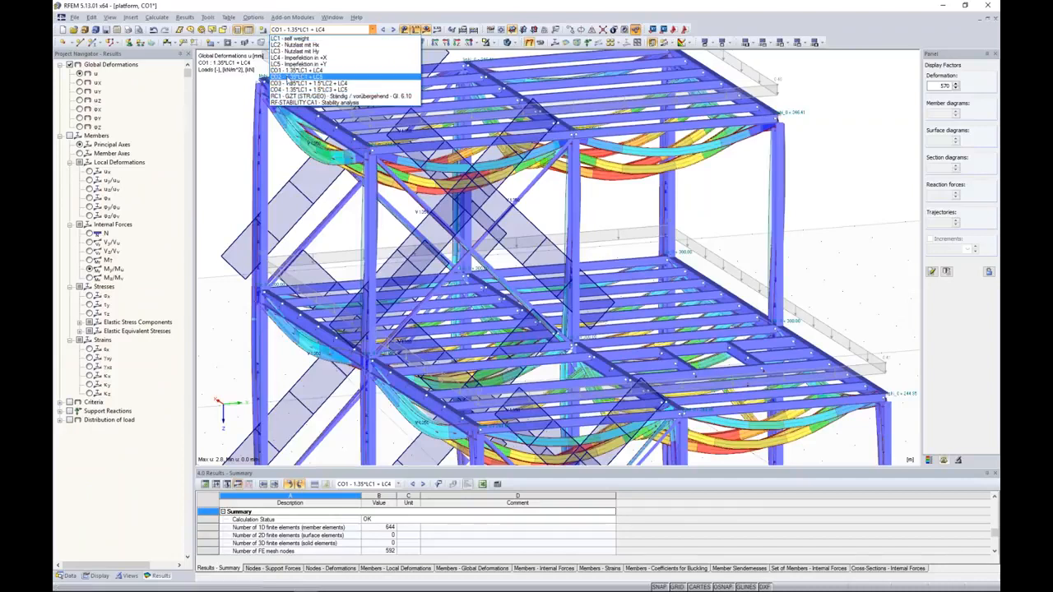
click(290, 96)
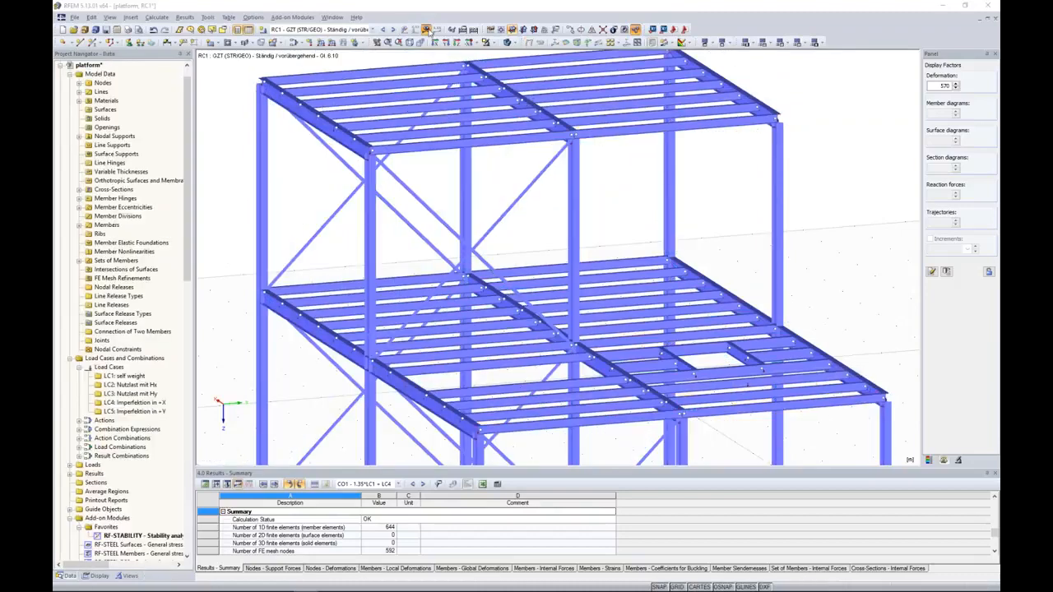
click(428, 29)
click(504, 323)
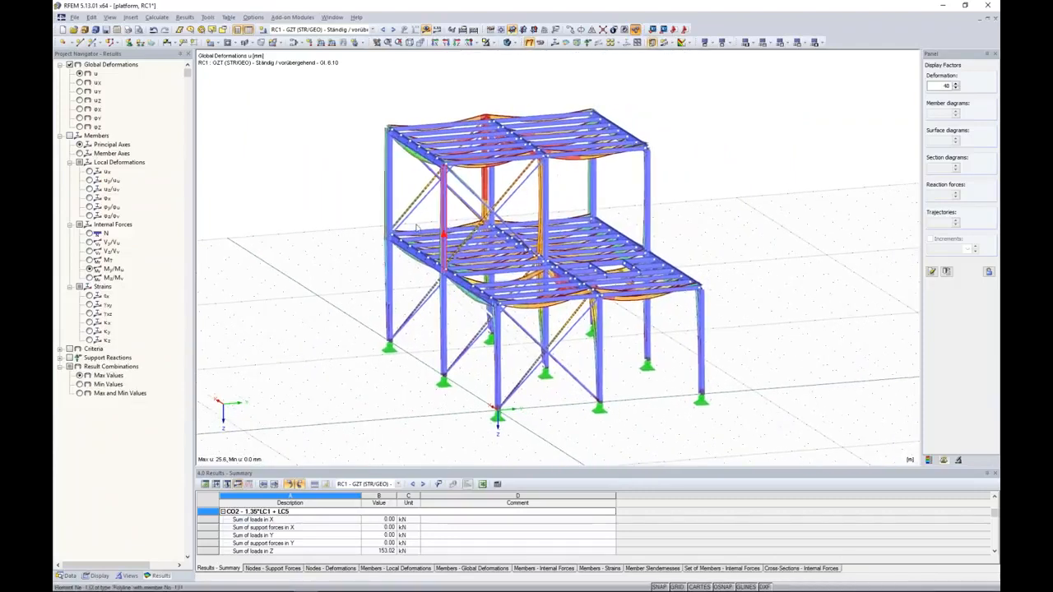
Step: Set the RF-STABILITY analysis to import axial forces from CO1 - 1.35*LC1 + LC4 and calculate the eigenvalues
click(67, 578)
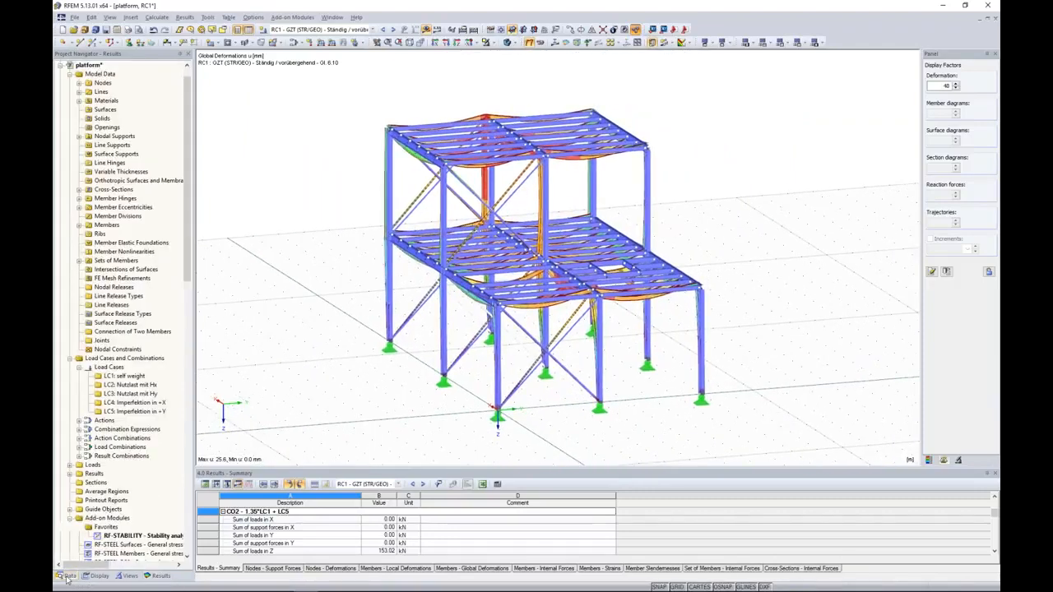
double_click(124, 536)
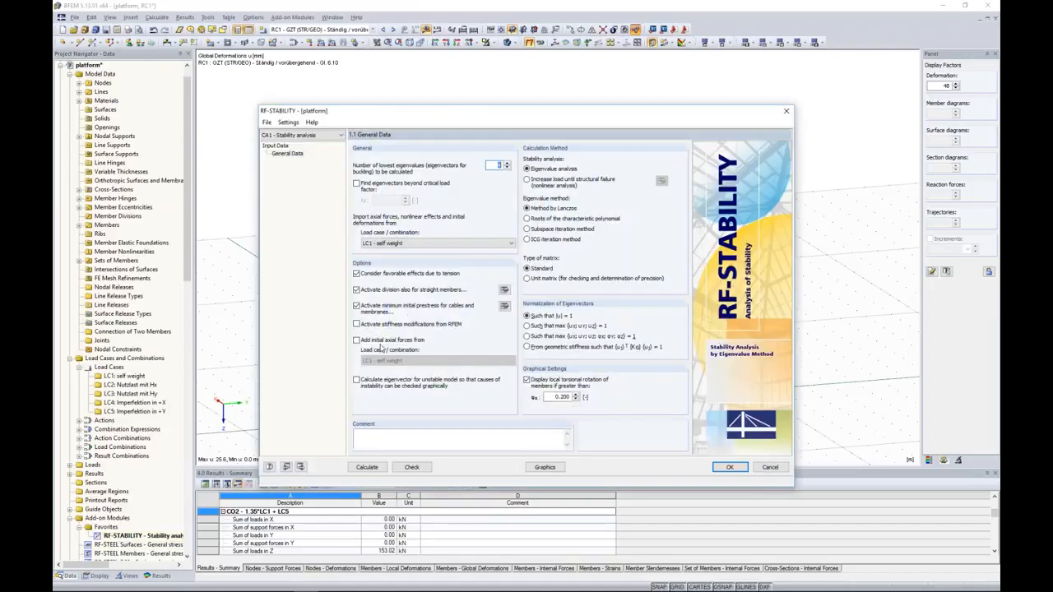
click(406, 245)
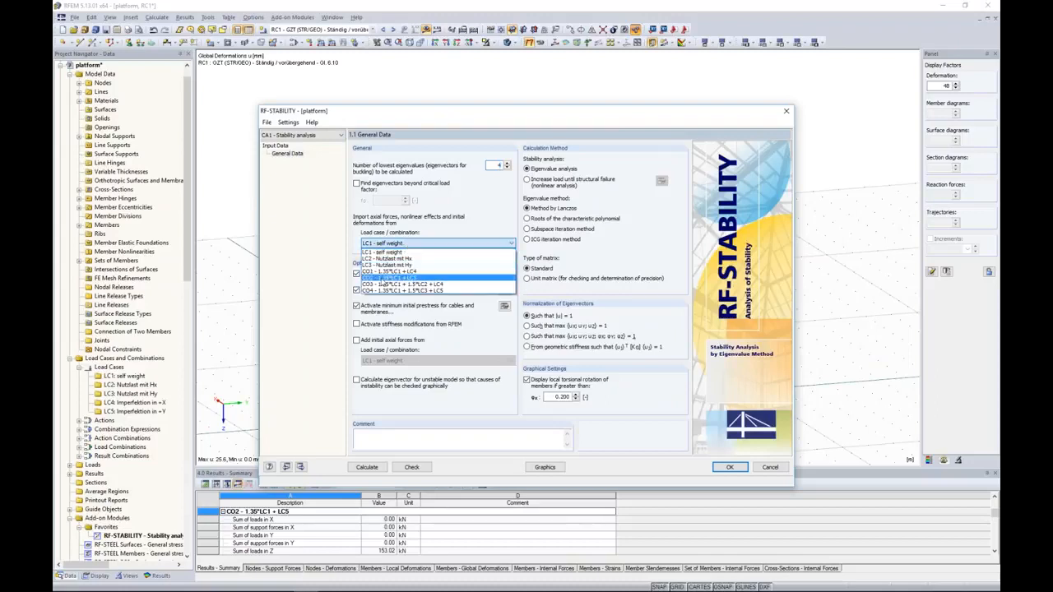
click(393, 272)
click(377, 467)
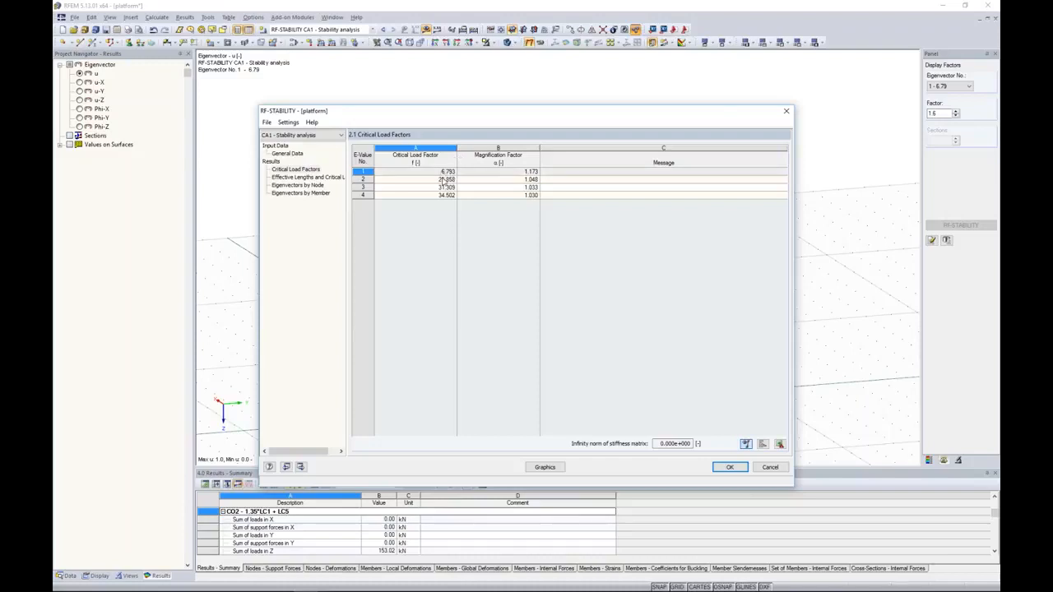
Step: Display eigenvector No. 1 graphically on the platform and compare it with eigenvector No. 2
click(543, 467)
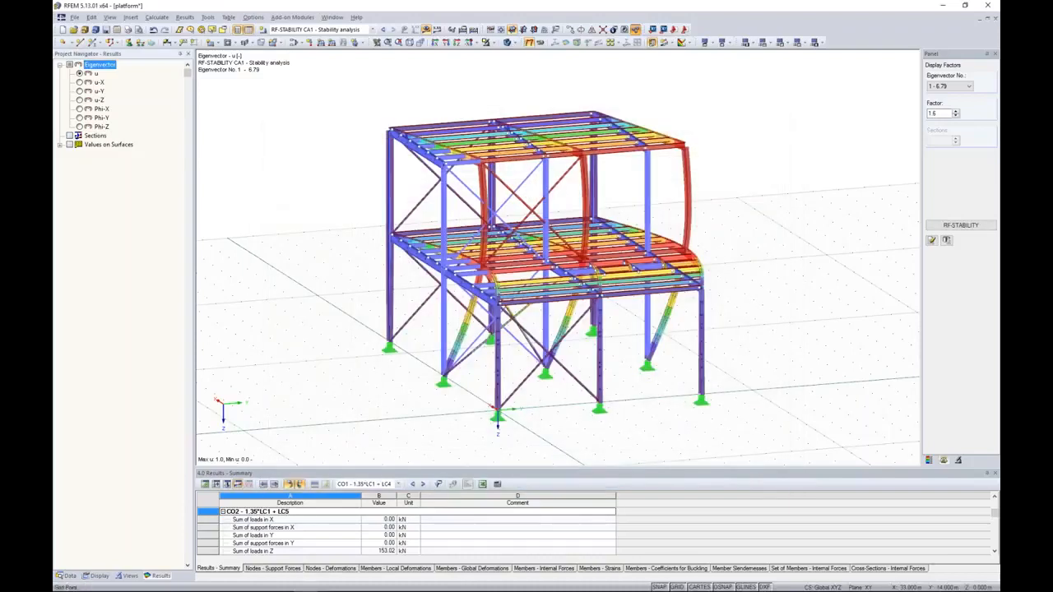
ctrl+middle_drag(787, 150, 810, 176)
click(958, 85)
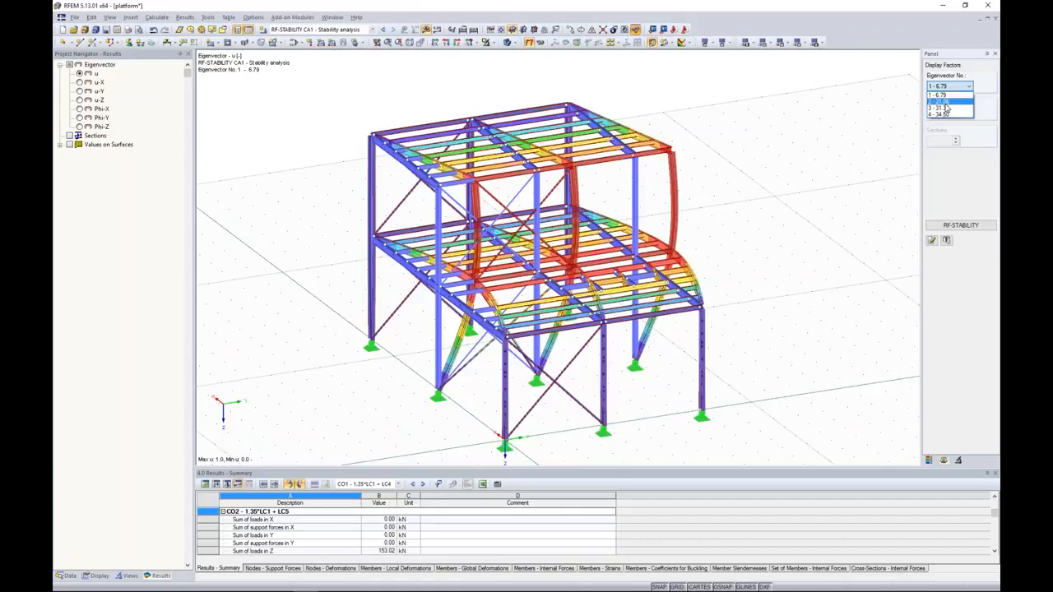
click(942, 102)
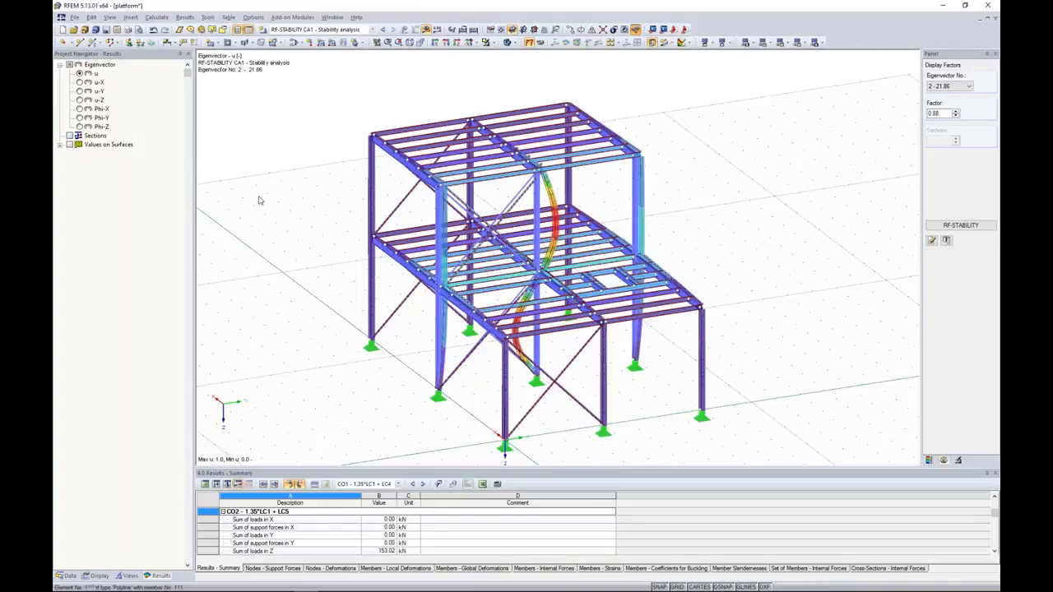
Step: Switch from the platform model to the surface_member model
click(69, 577)
click(69, 66)
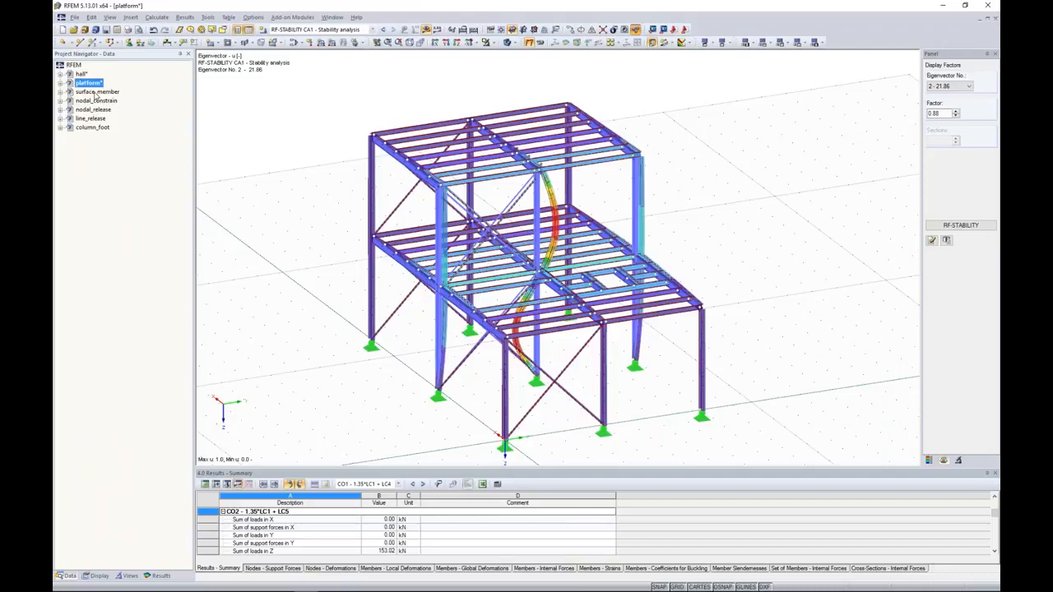
double_click(97, 91)
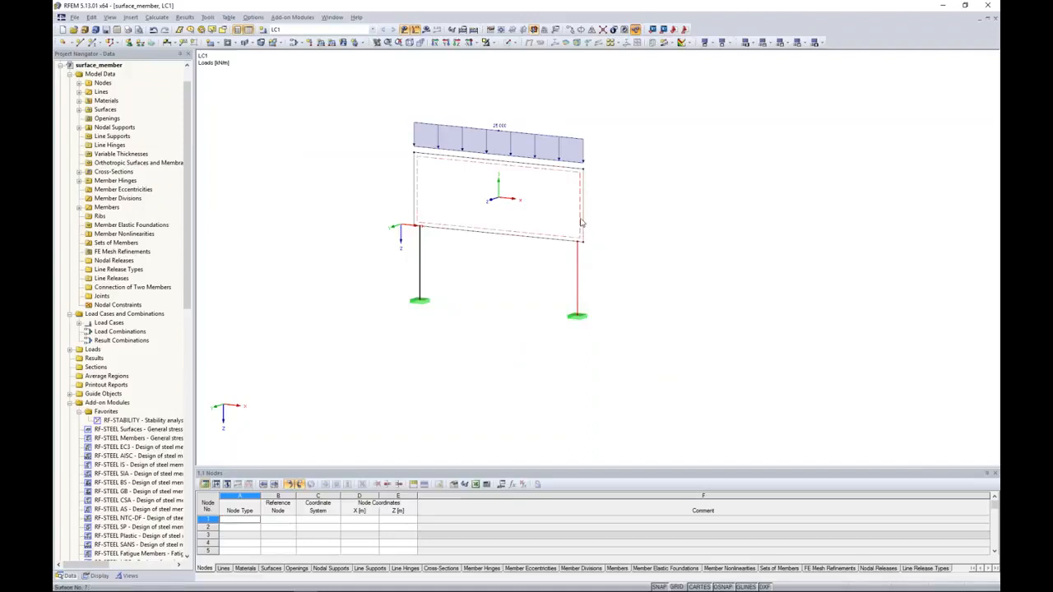
Step: Check the model type in the surface_member model's general data without changing anything
double_click(112, 66)
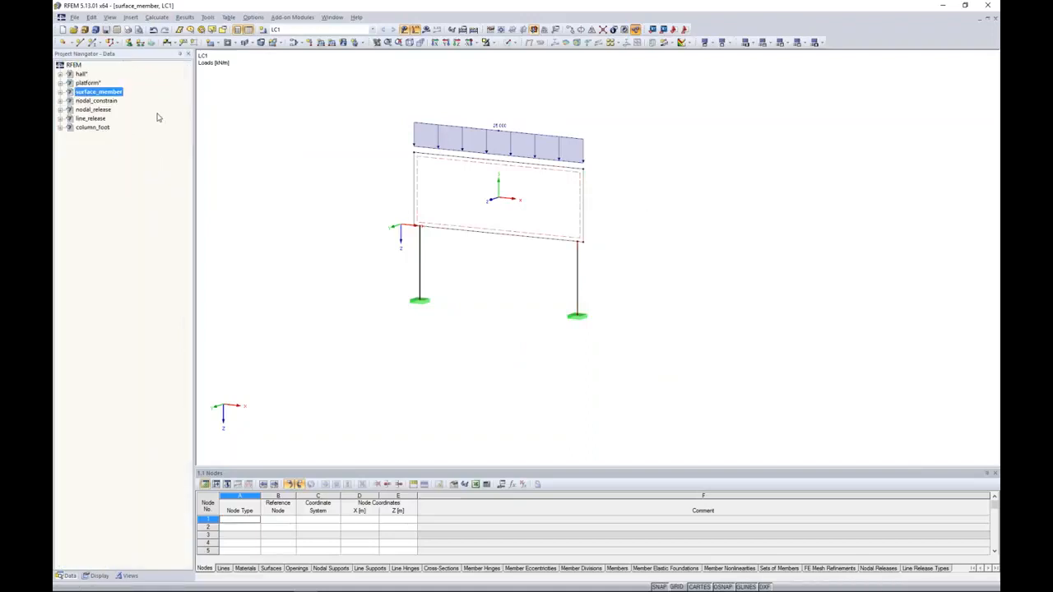
right_click(121, 96)
click(195, 127)
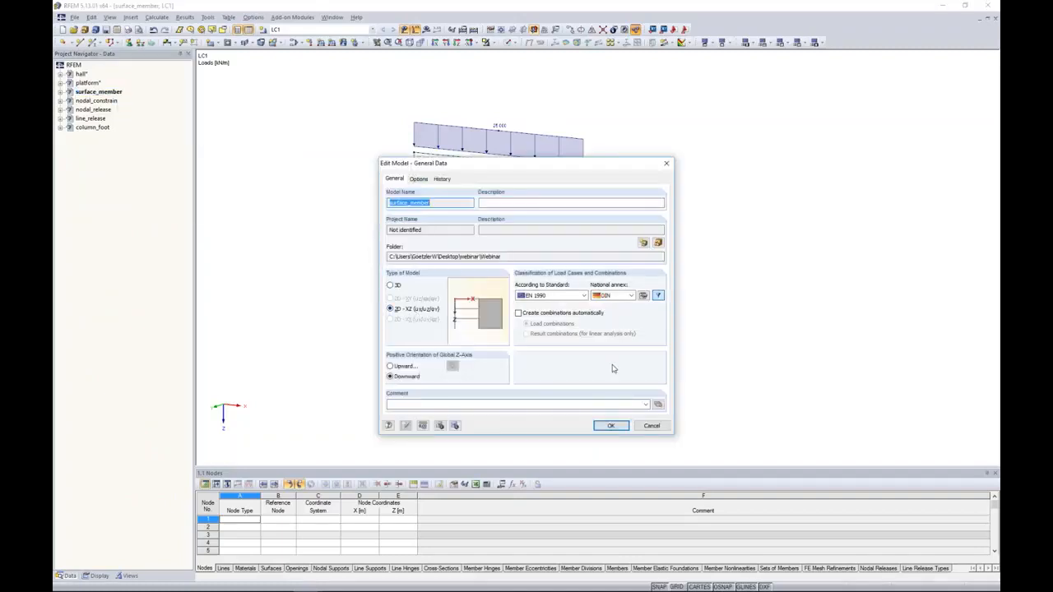
click(652, 426)
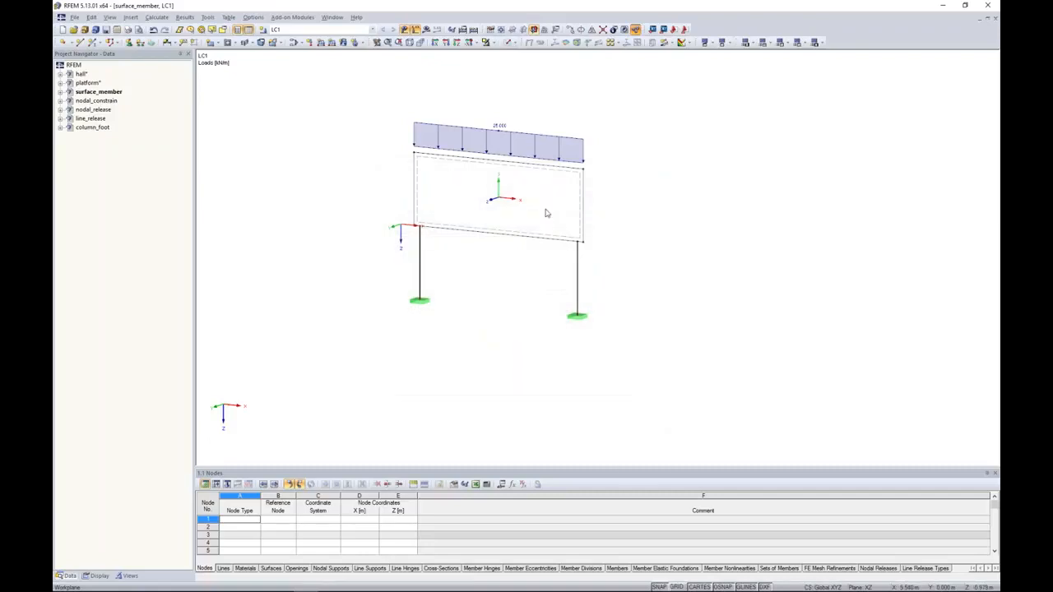
Step: Show the wall and its two columns in solid display and examine how the columns connect to the wall
ctrl+middle_drag(592, 265, 575, 267)
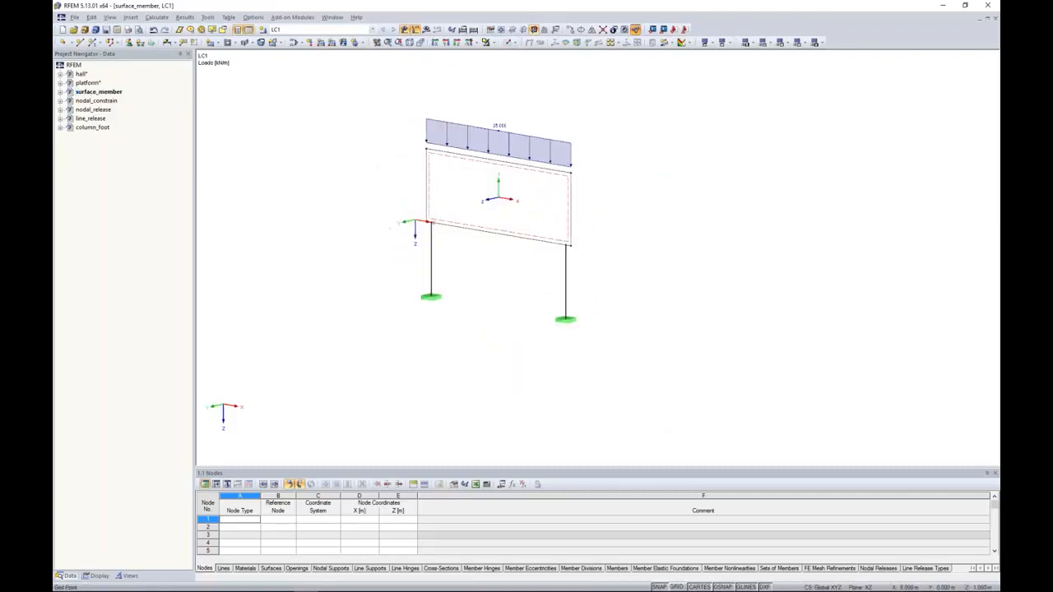
click(567, 263)
click(430, 255)
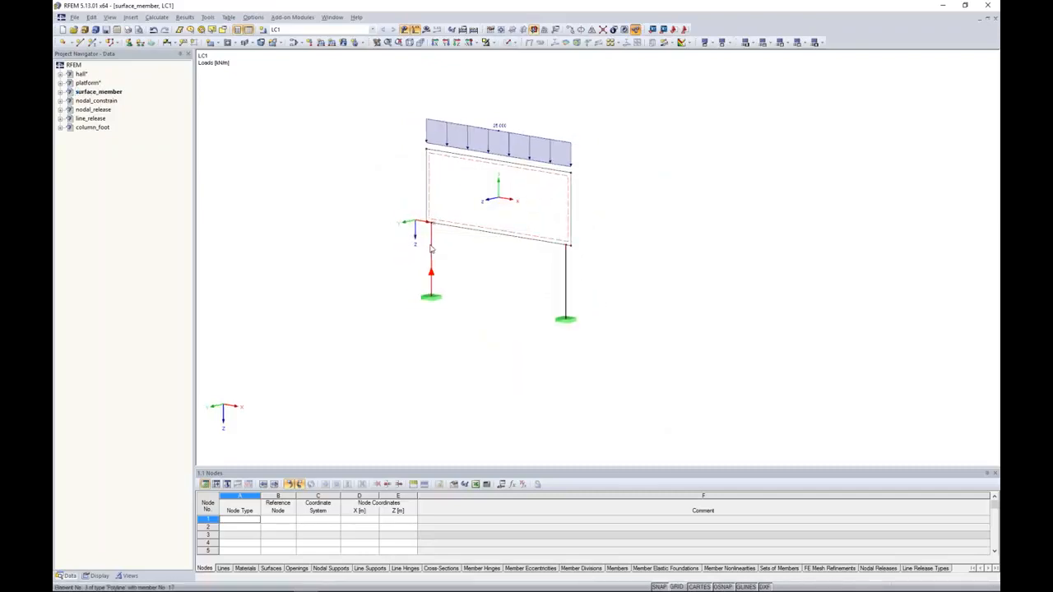
click(509, 42)
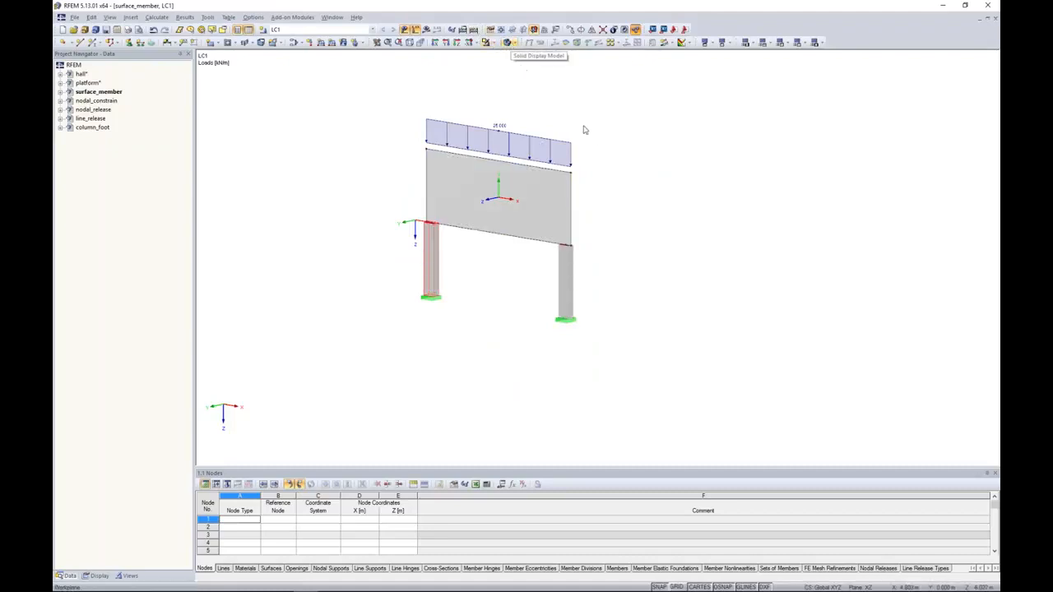
ctrl+middle_drag(627, 224, 661, 235)
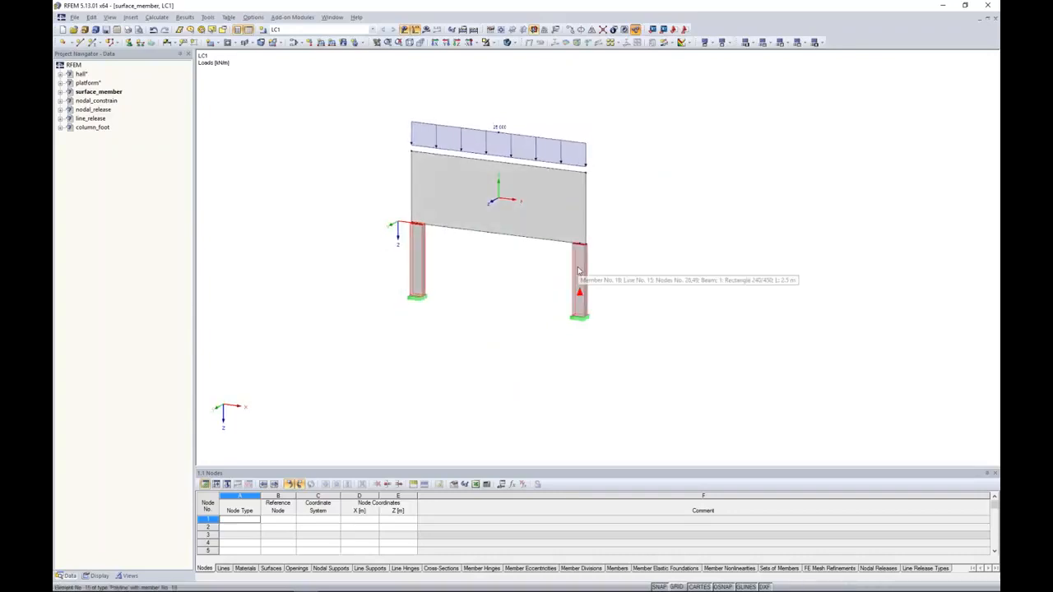
scroll(578, 269, up, 3)
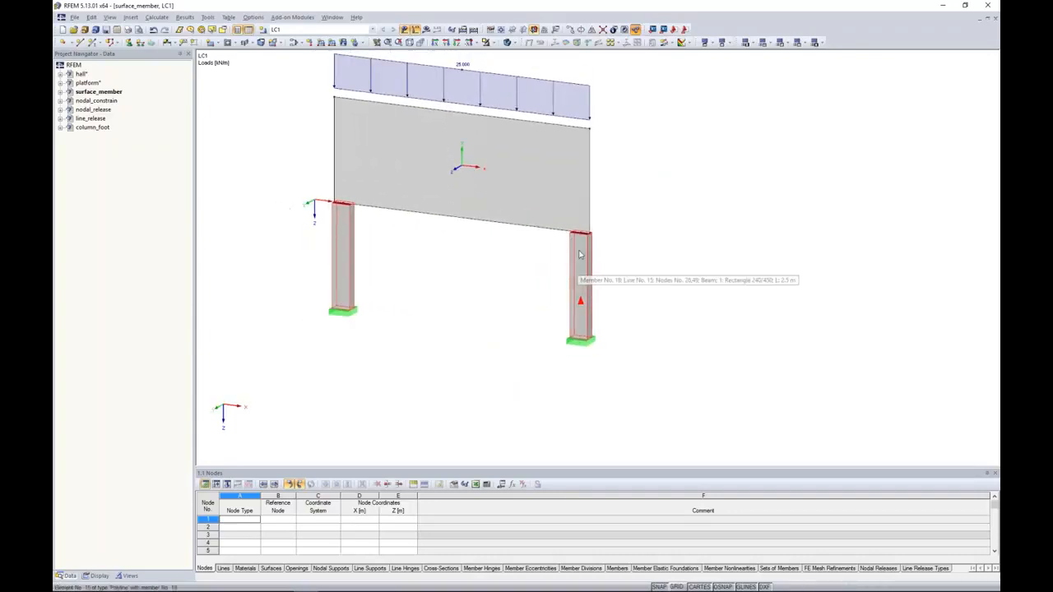
scroll(582, 239, up, 3)
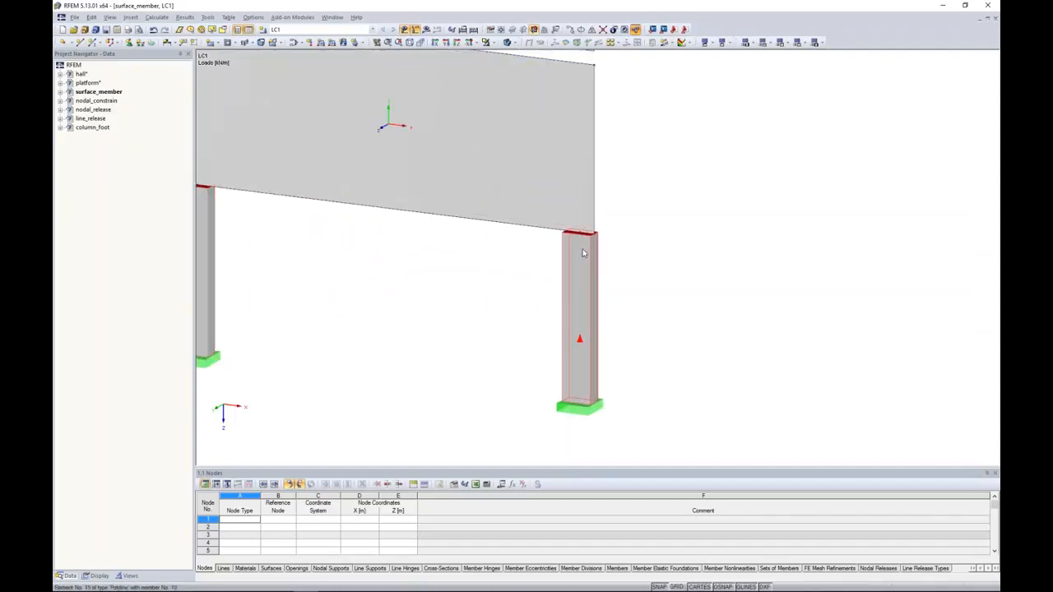
click(582, 175)
click(663, 198)
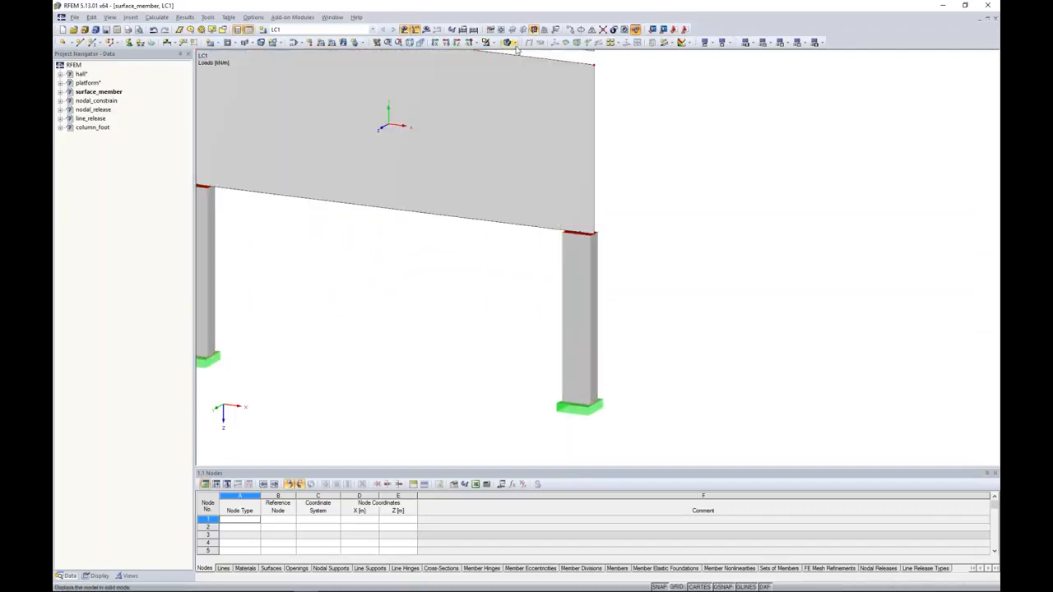
Step: Return to the wireframe display and examine the node where the column meets the wall's lower edge
click(509, 44)
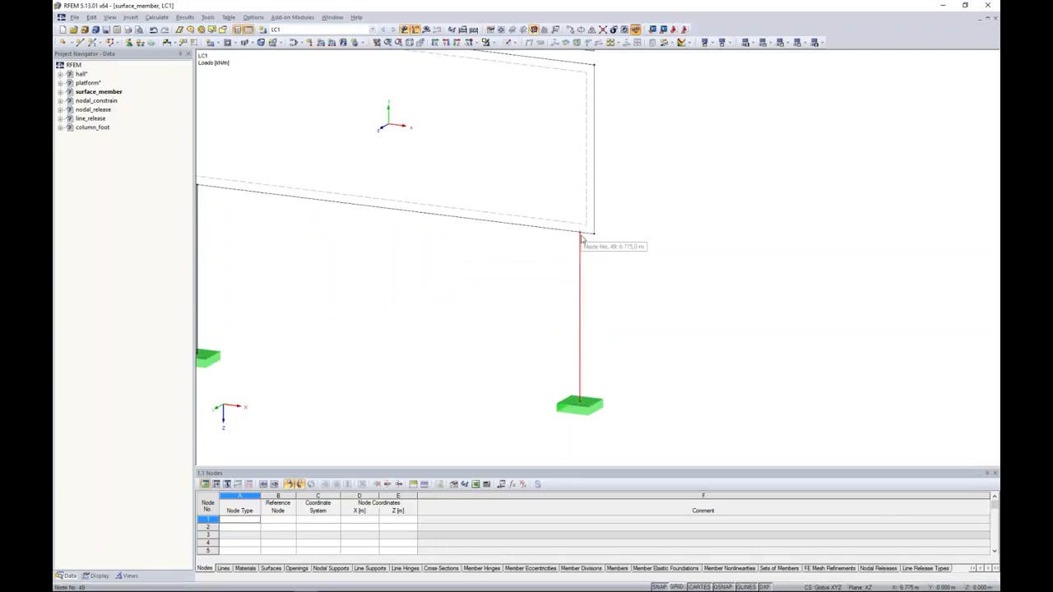
scroll(580, 237, up, 2)
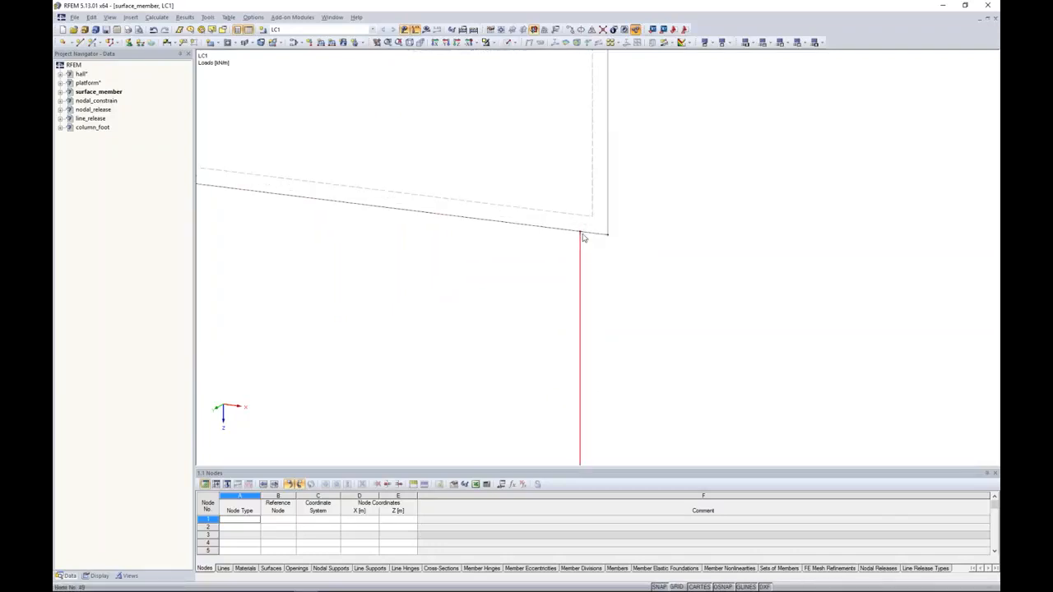
scroll(581, 237, down, 5)
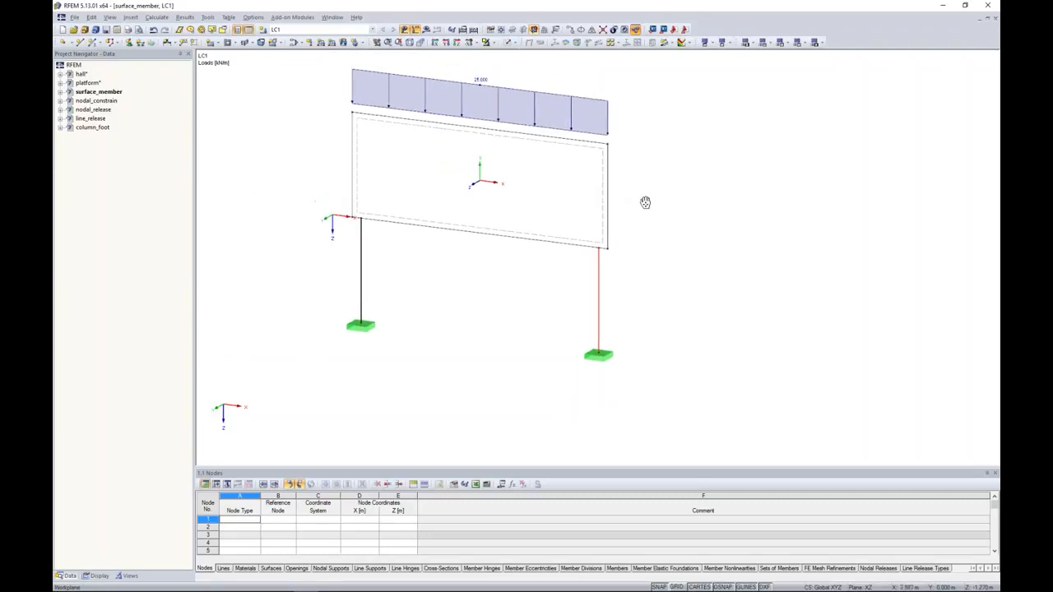
Step: Calculate LC1 of the surface_member model and inspect the deformation where the column joins the wall
click(426, 30)
key(Return)
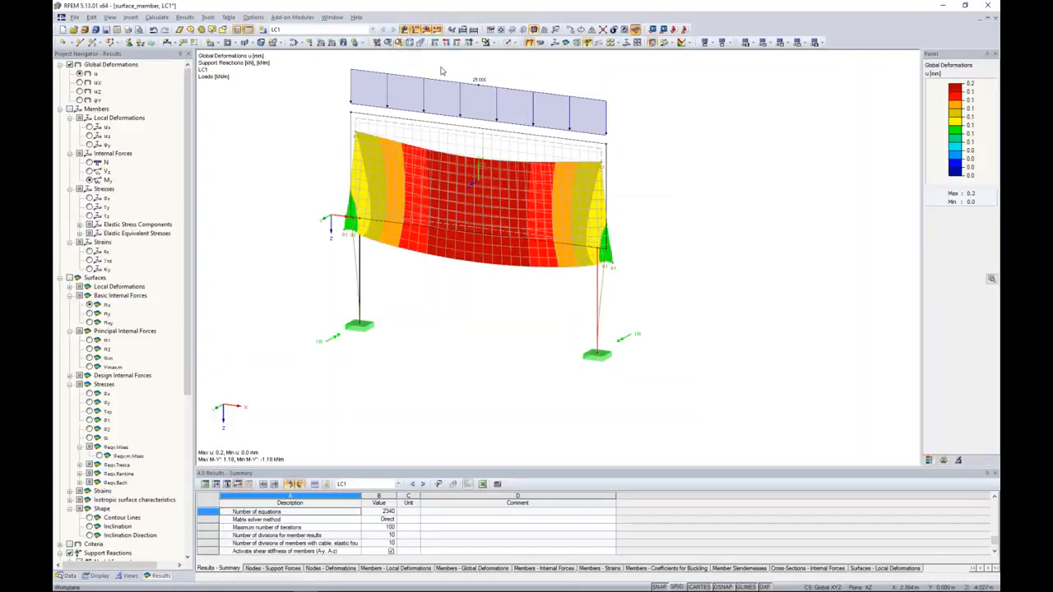
scroll(603, 278, up, 4)
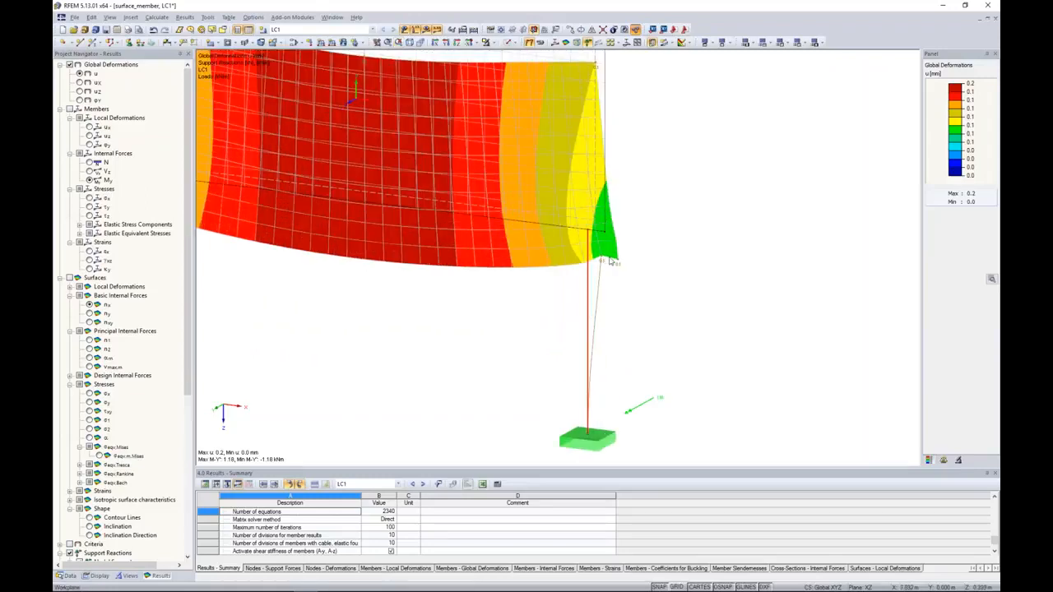
Step: Replace the deformation display with the members' M-y moments and examine them where both columns meet the wall's lower edge
click(90, 181)
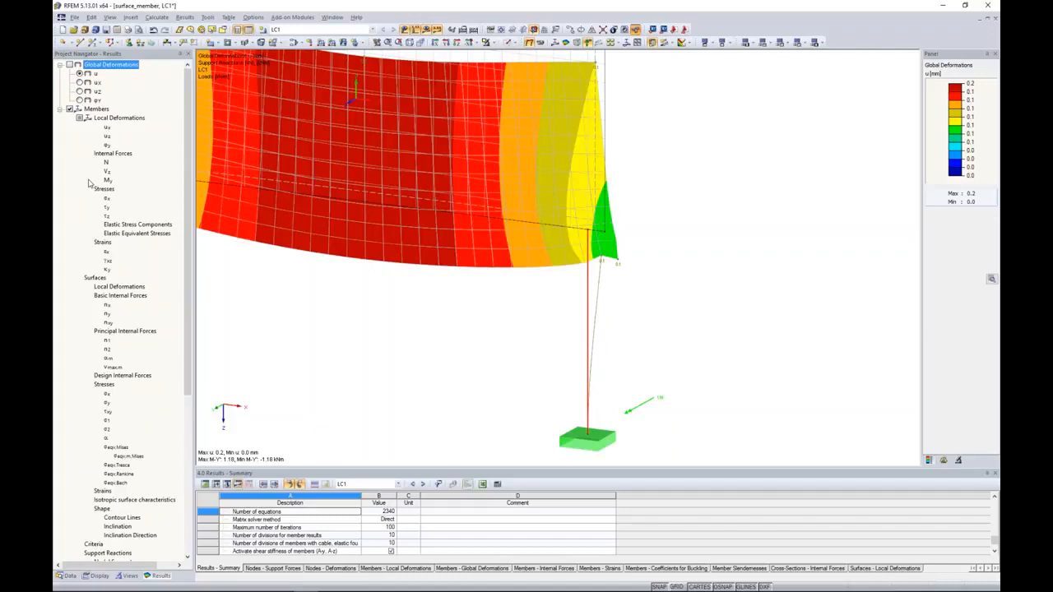
scroll(615, 247, down, 3)
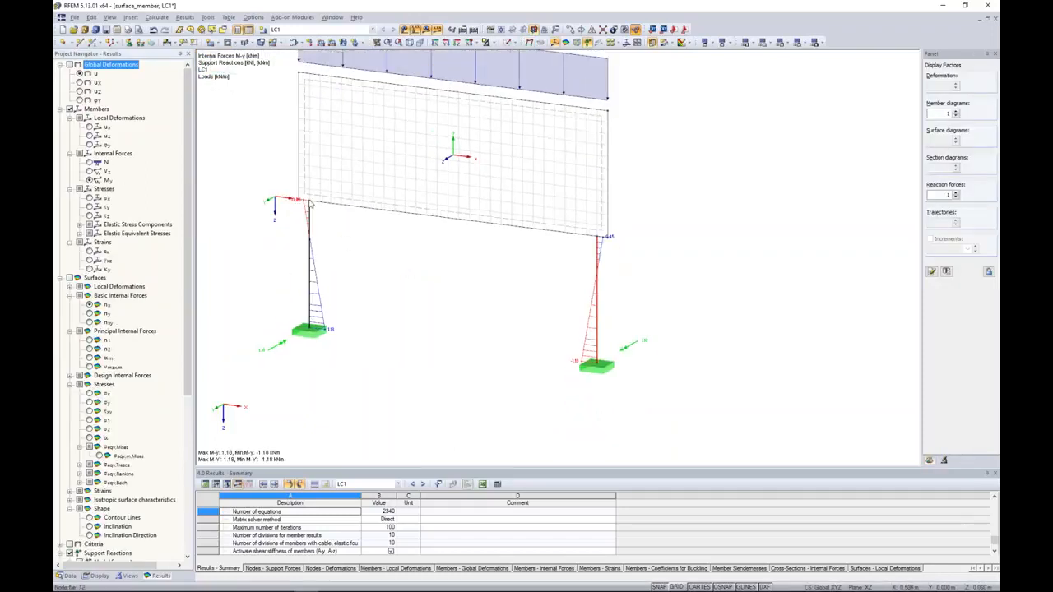
scroll(284, 200, up, 5)
scroll(288, 201, down, 5)
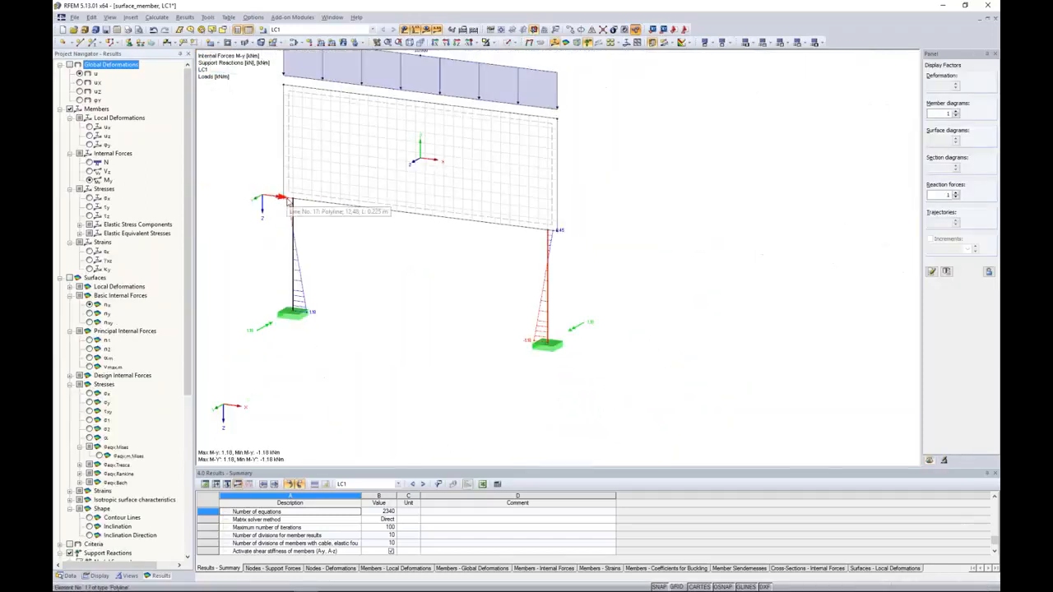
scroll(559, 237, up, 5)
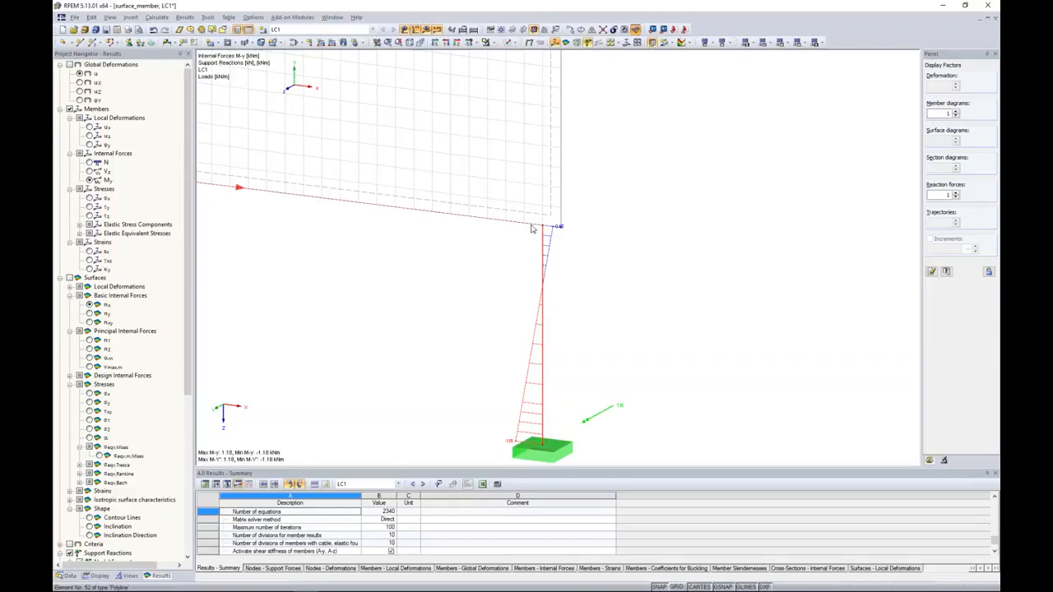
scroll(442, 190, down, 2)
middle_drag(484, 154, 697, 155)
scroll(379, 176, up, 4)
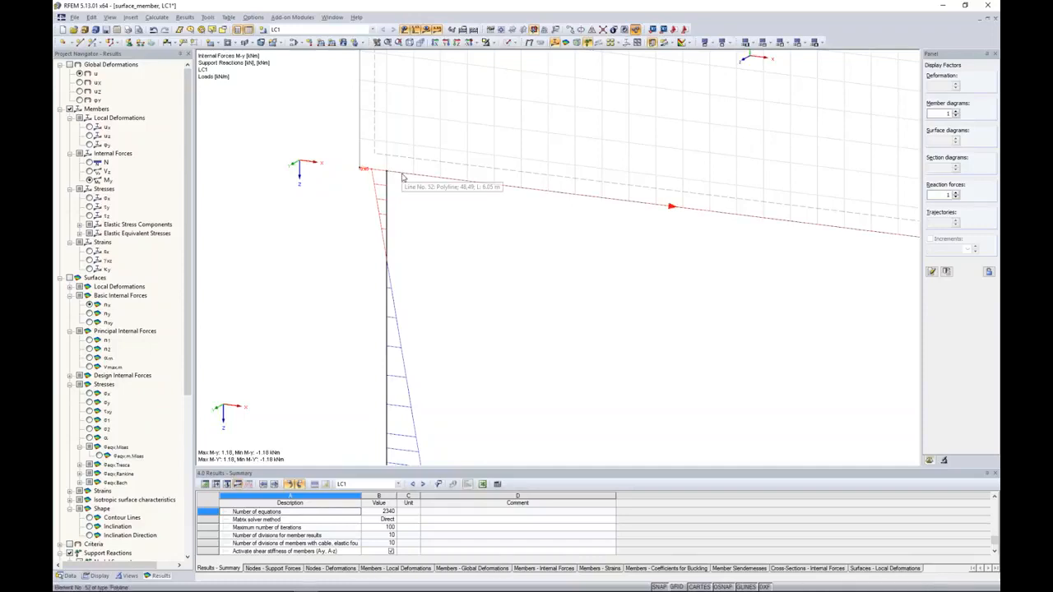
scroll(403, 179, down, 5)
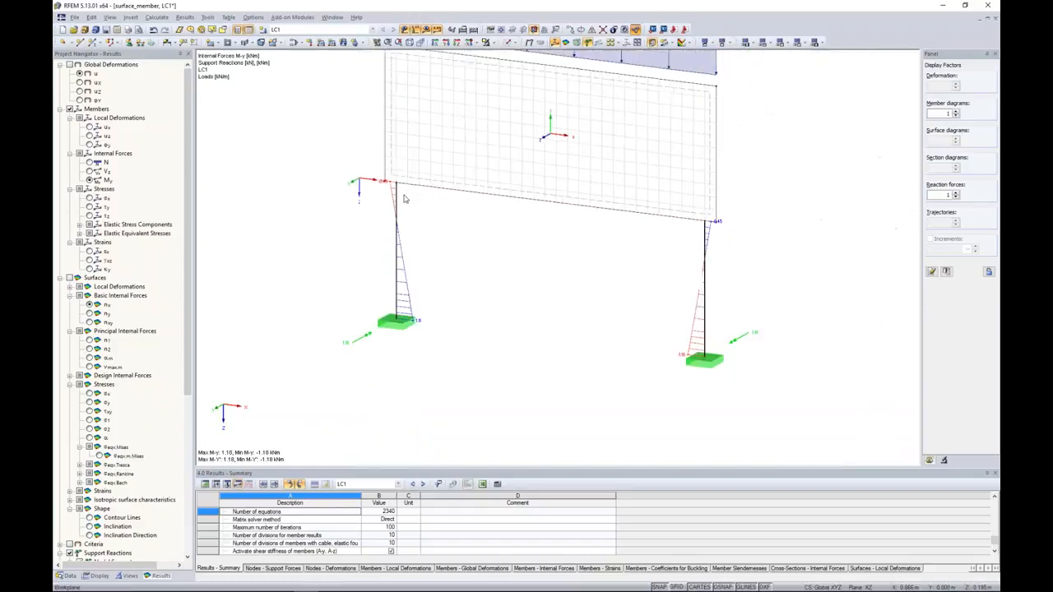
Step: Copy the whole wall with its columns, supports and load 10 m in the X direction, accepting deletion of the results
middle_drag(794, 199, 796, 243)
scroll(796, 244, down, 3)
drag(447, 97, 732, 377)
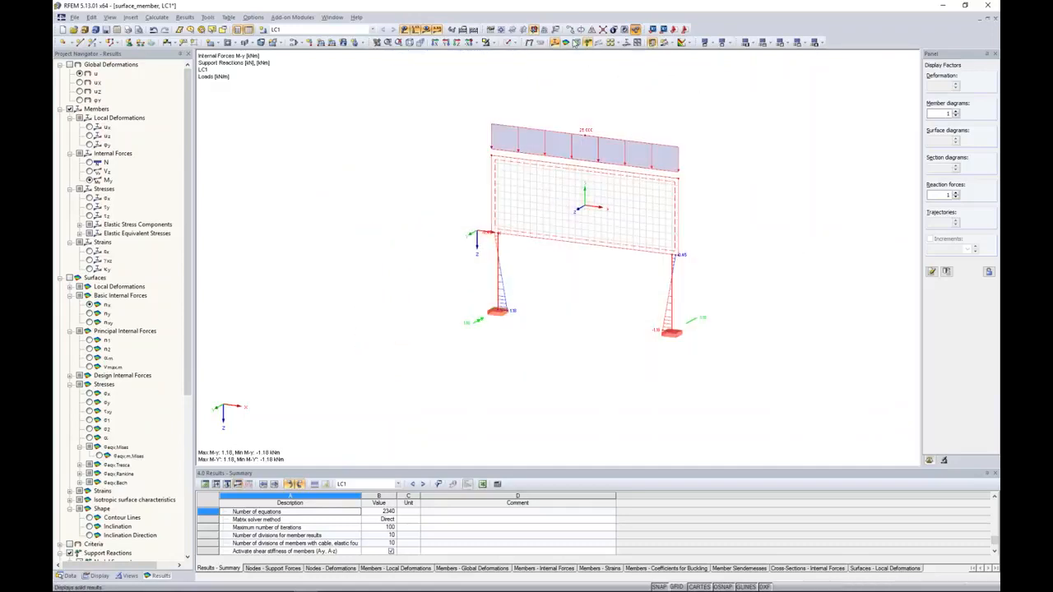
key(ctrl+m)
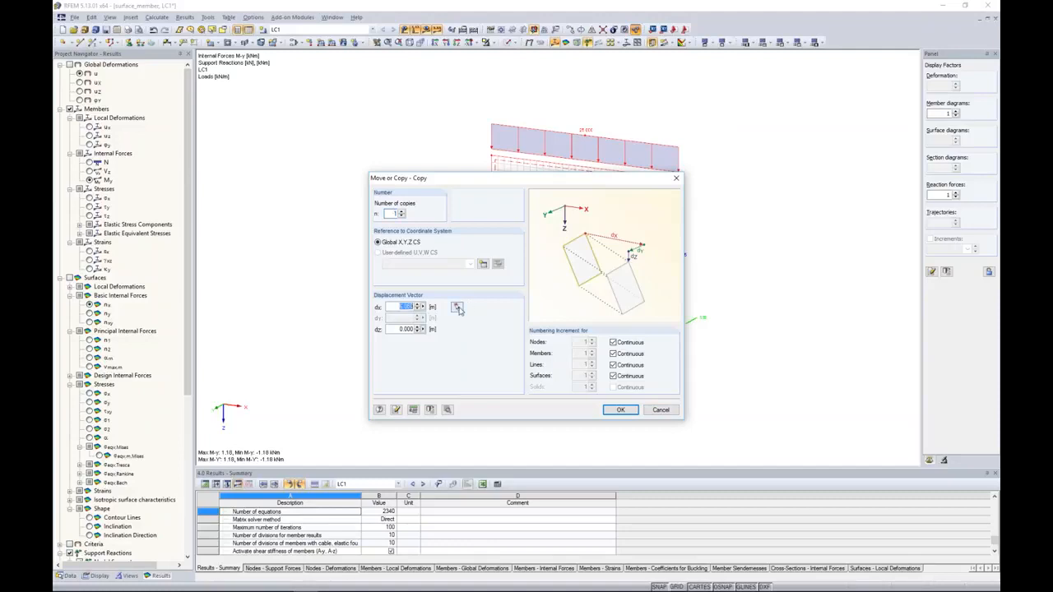
click(457, 307)
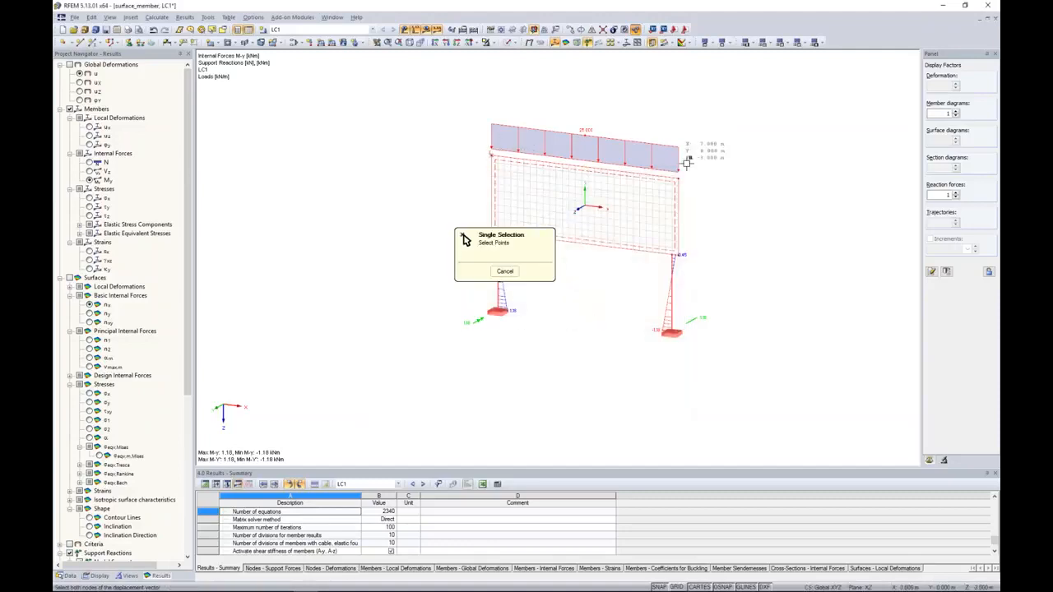
click(680, 176)
double_click(401, 306)
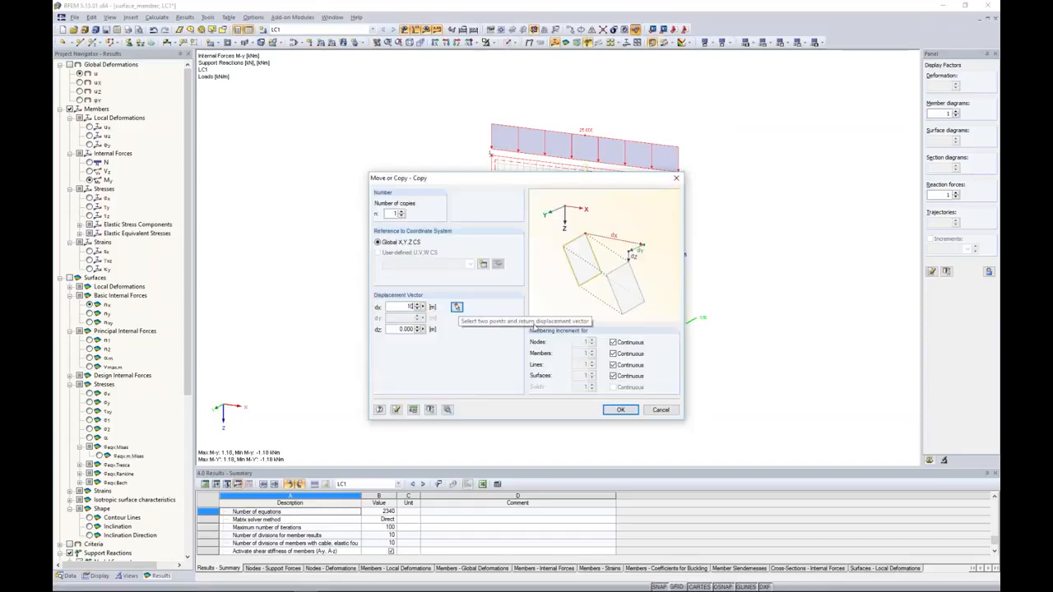
text(10)
click(621, 409)
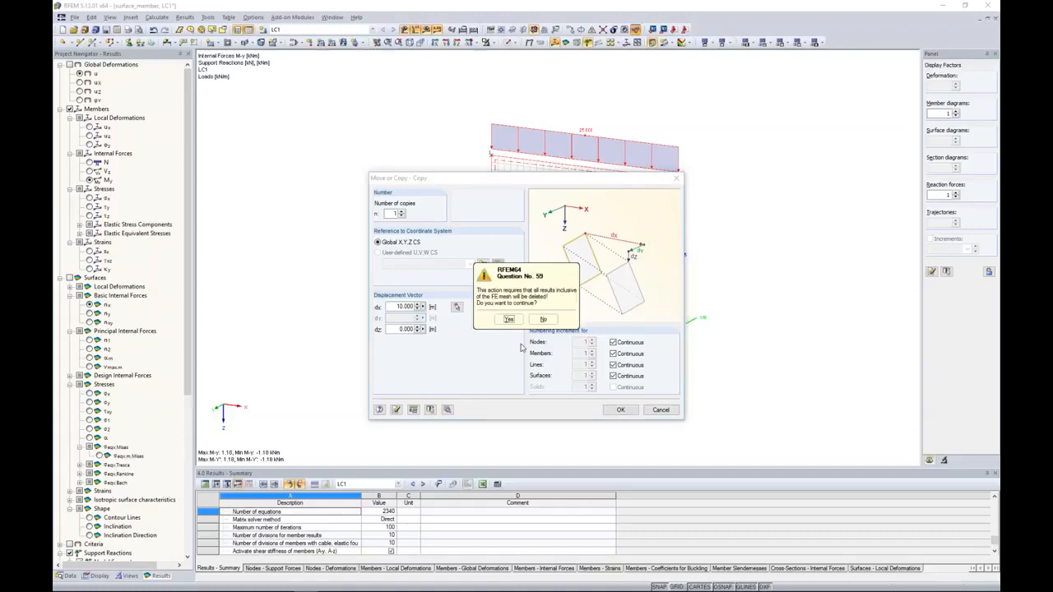
click(508, 319)
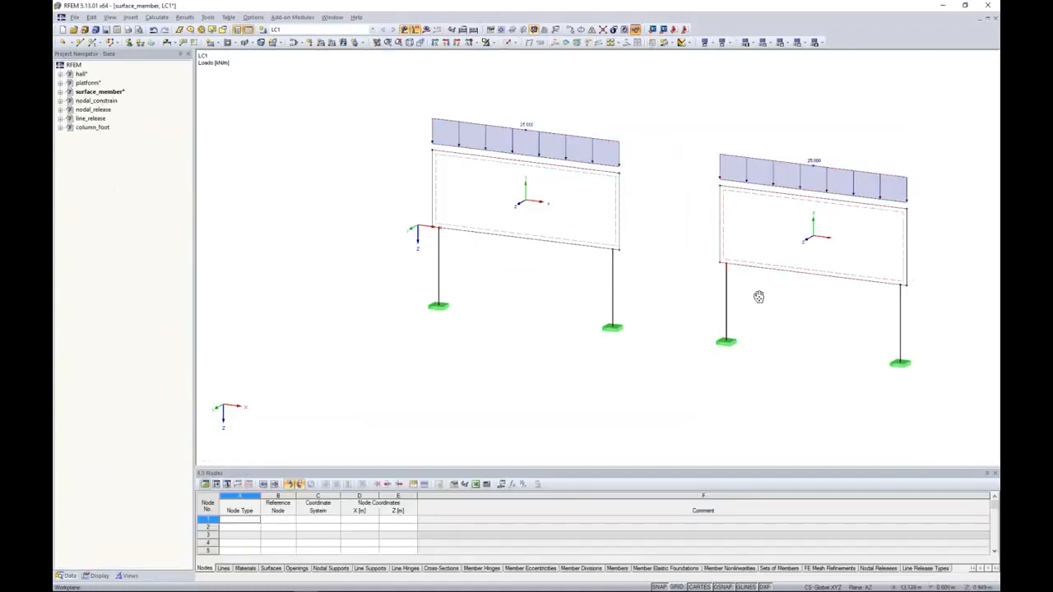
Step: Add a Rigid member along the copied wall's lower edge, from its first column's top to the adjacent wall corner
scroll(665, 244, up, 5)
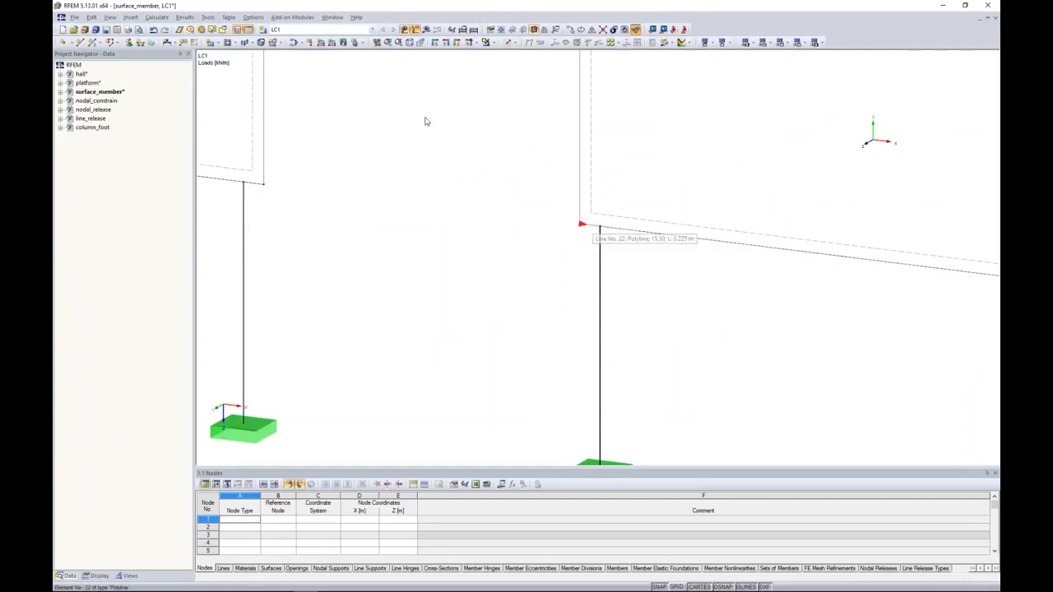
click(93, 42)
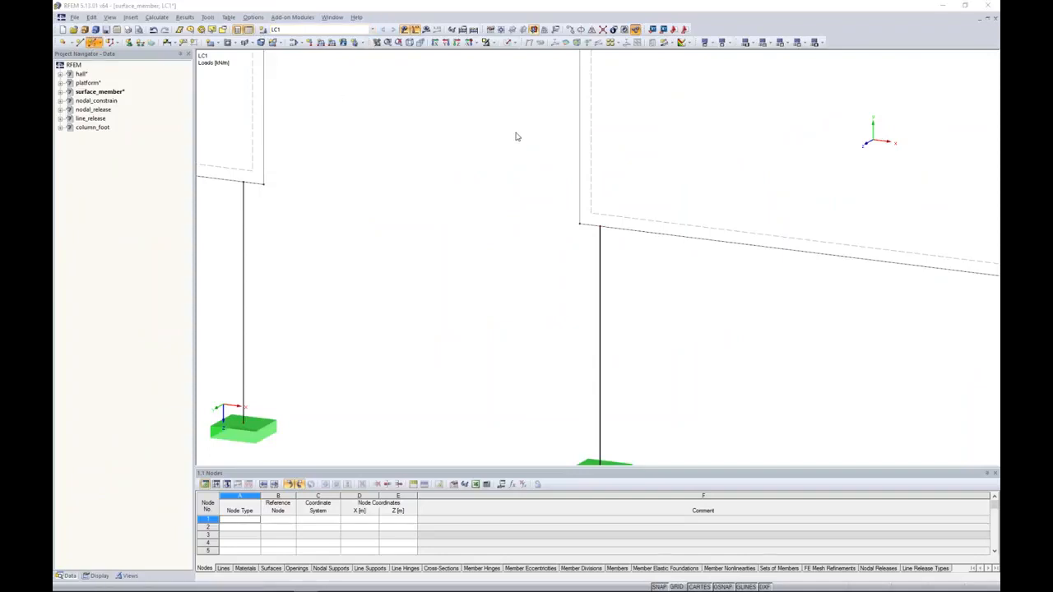
drag(578, 171, 398, 170)
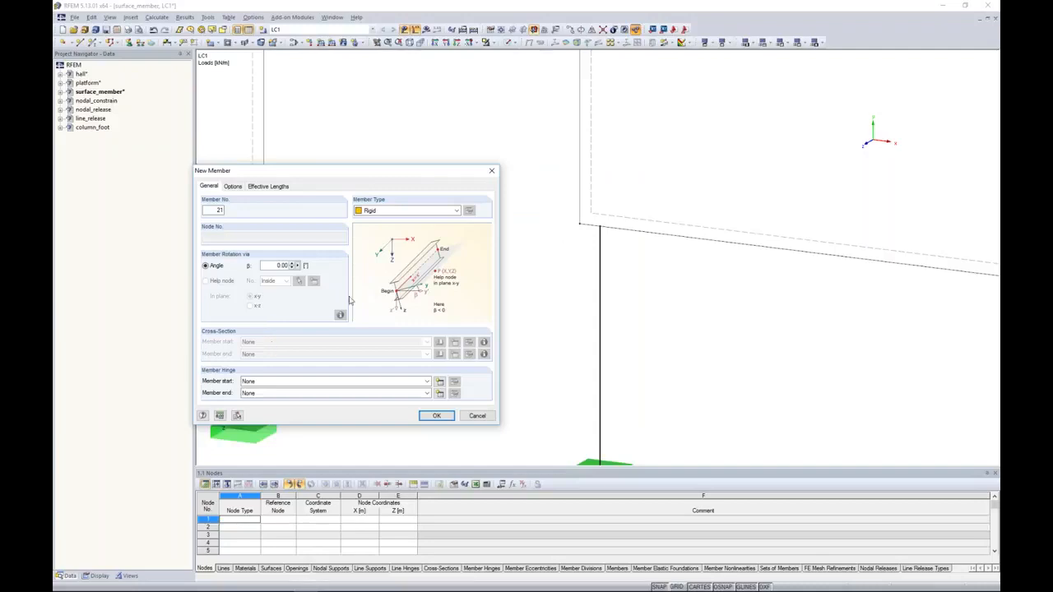
click(372, 212)
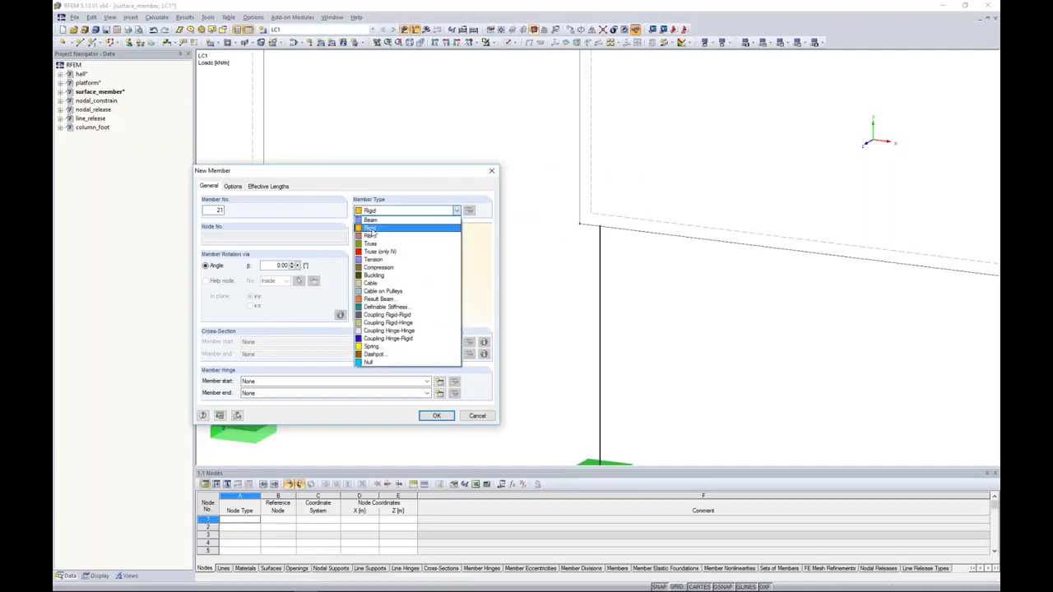
click(402, 328)
click(437, 415)
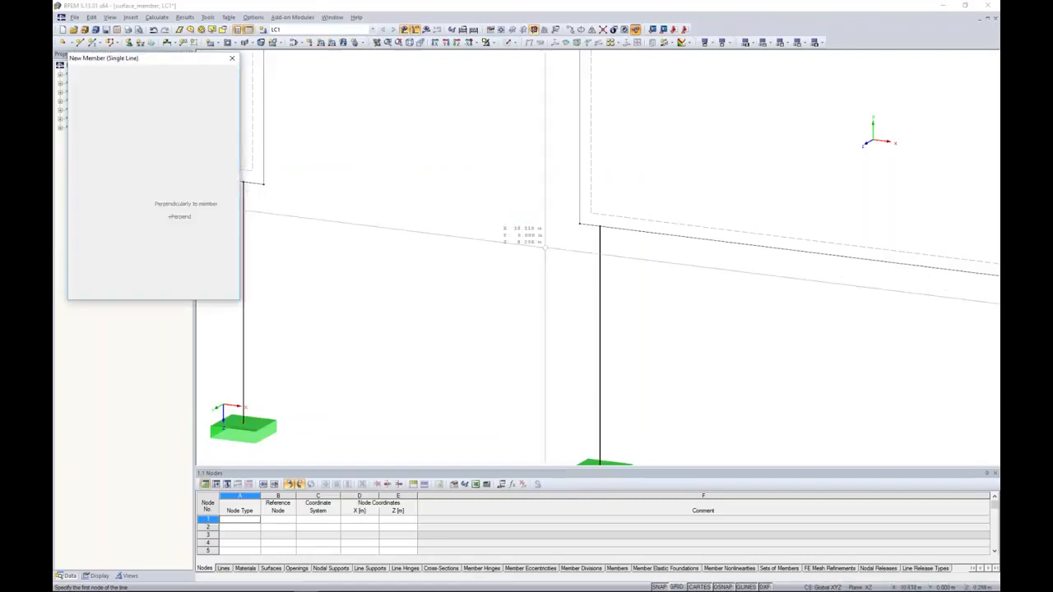
click(600, 226)
click(580, 224)
right_click(681, 278)
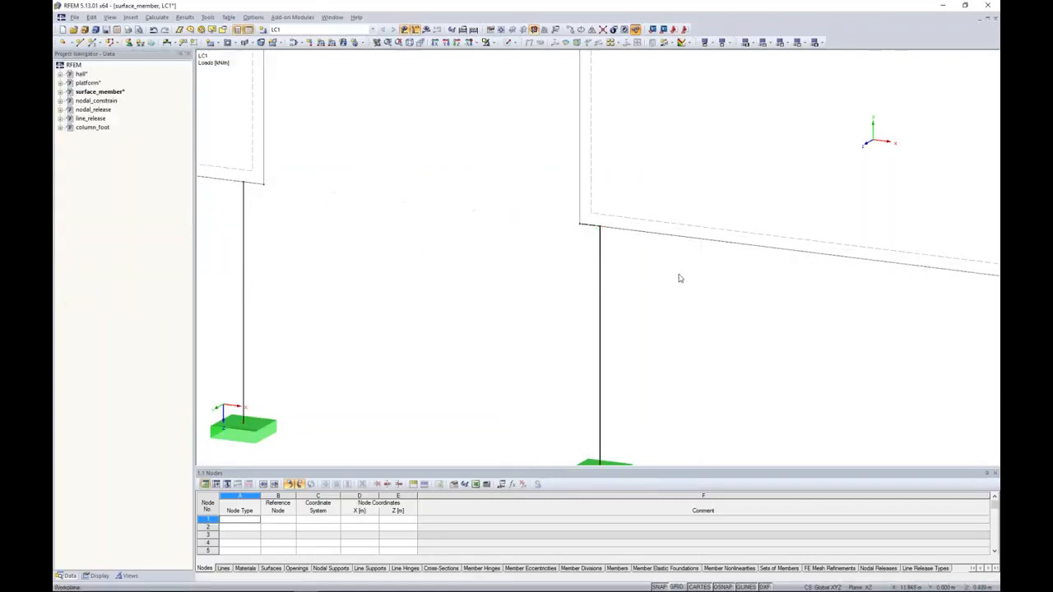
Step: Copy the rigid member 0.225 m in X so that it continues on the other side of the column top
click(590, 229)
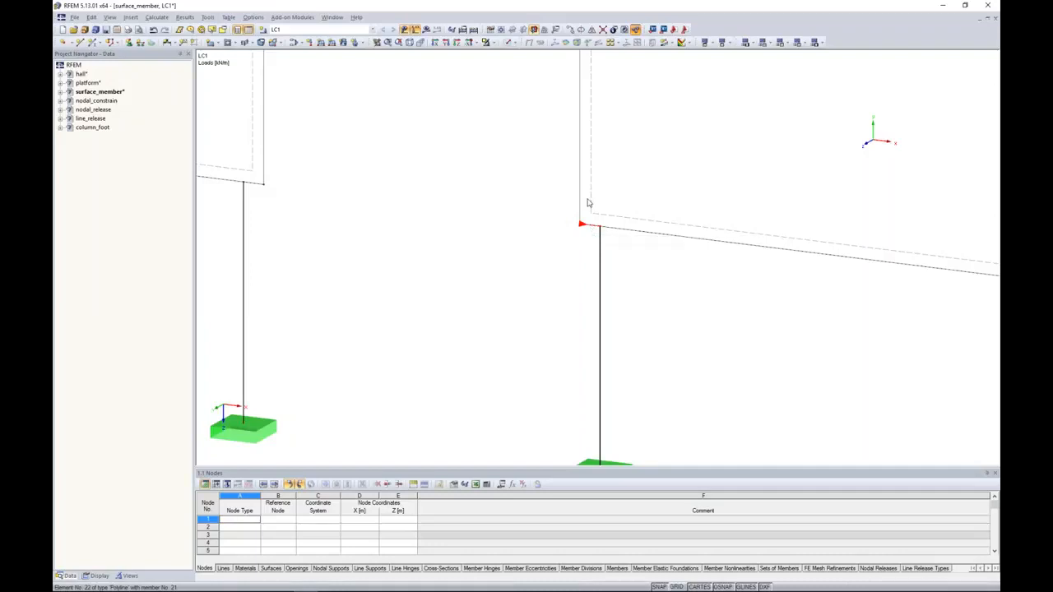
click(570, 30)
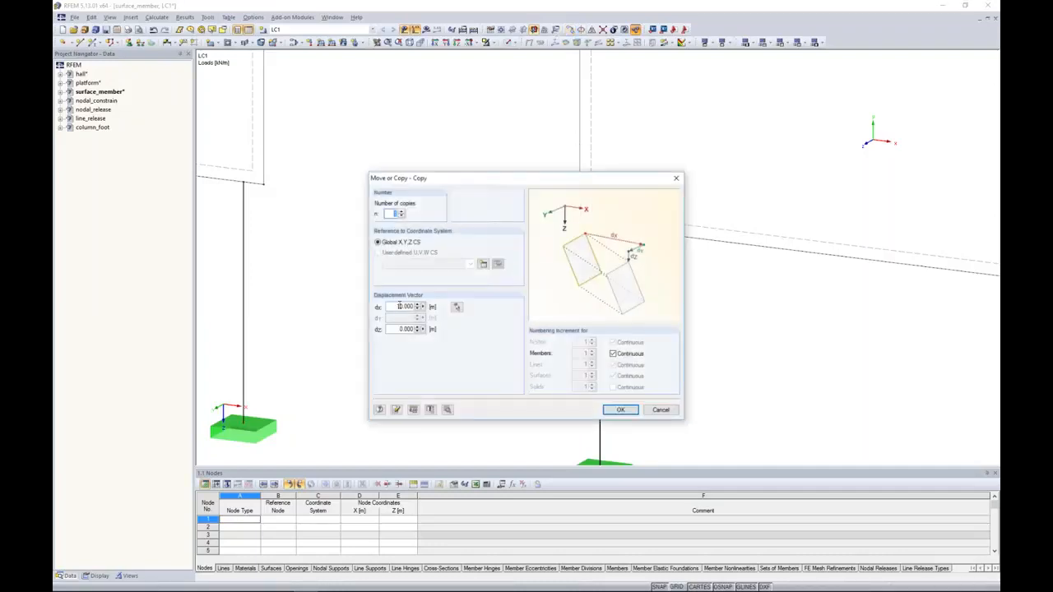
click(458, 306)
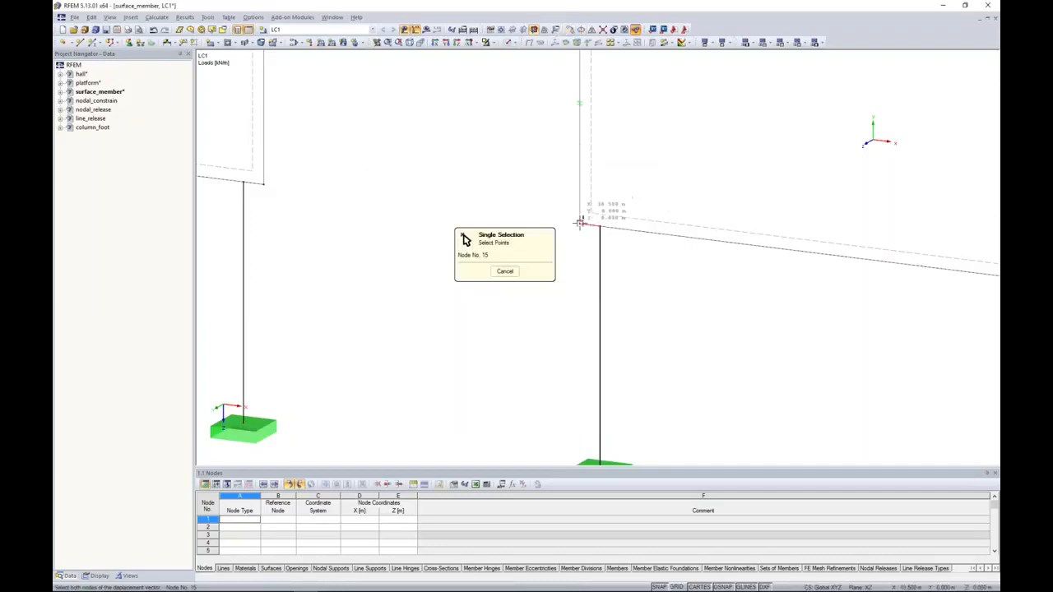
click(600, 225)
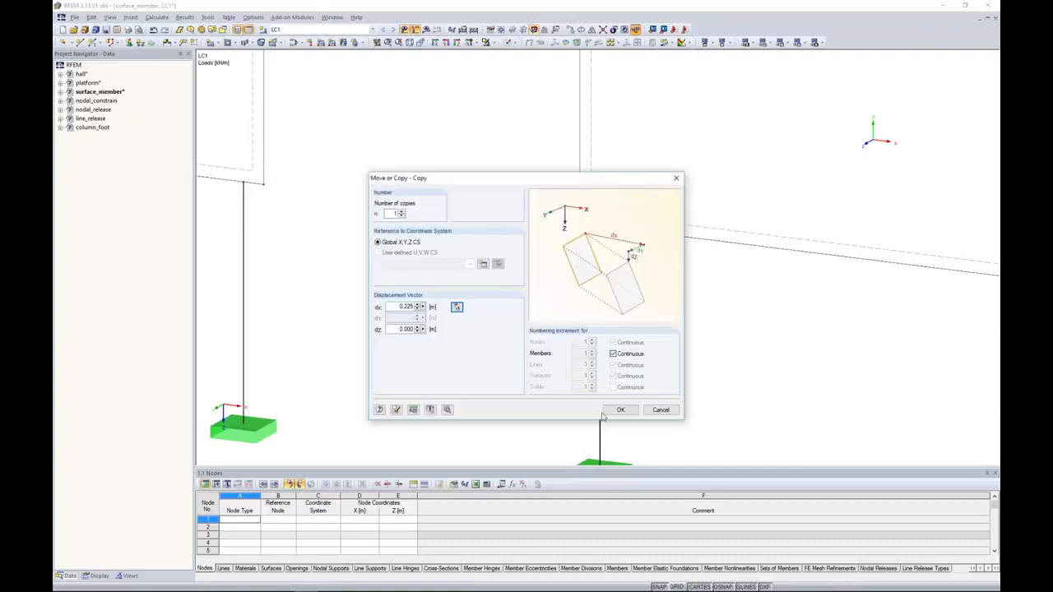
click(620, 409)
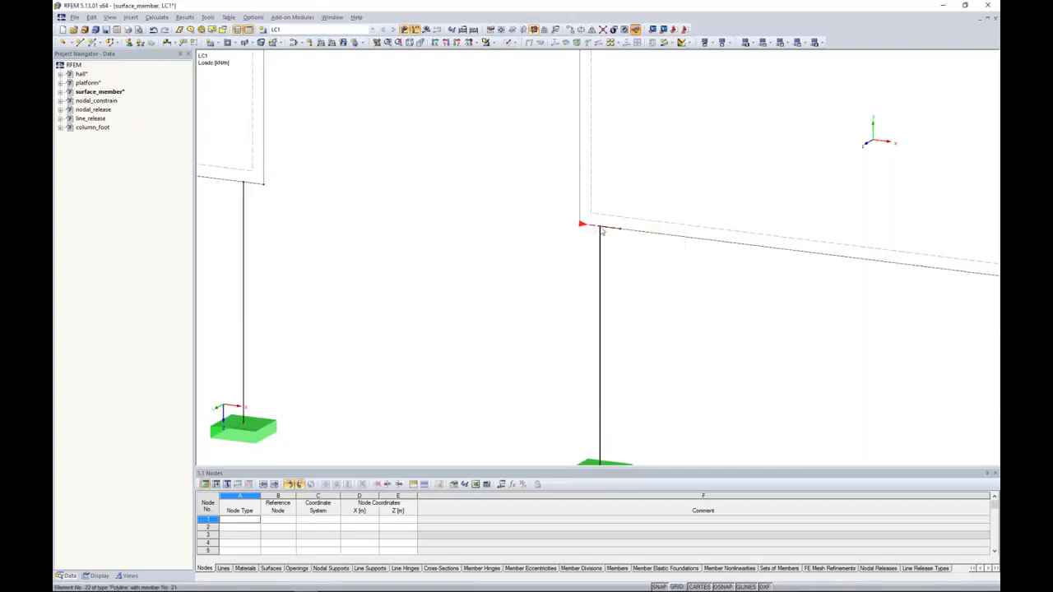
Step: Copy both rigid members 6.050 m in X to the top of the copied wall's second column
click(574, 28)
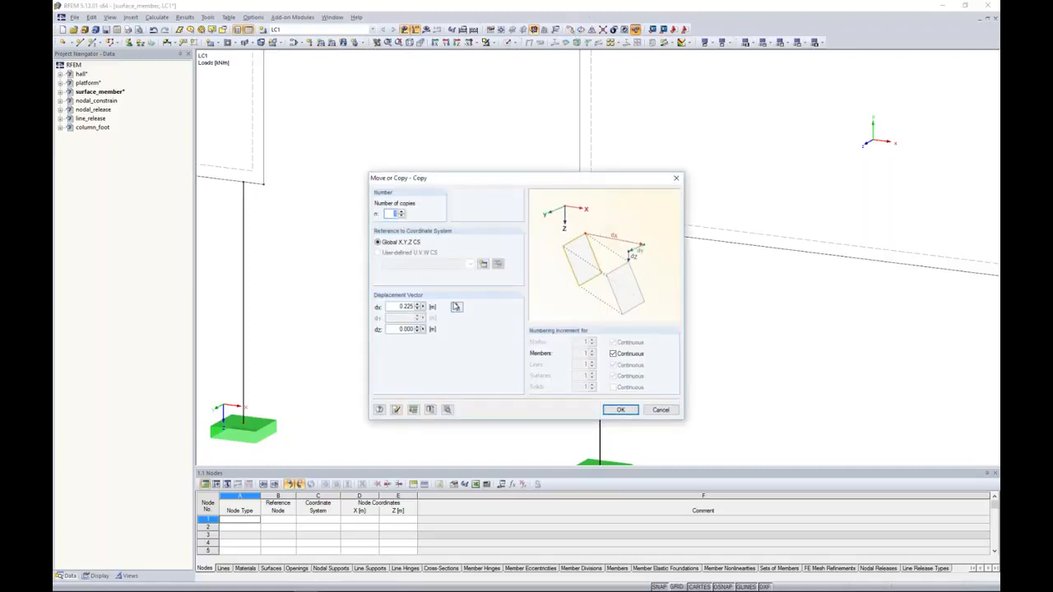
click(455, 306)
scroll(695, 326, up, 2)
scroll(695, 325, down, 2)
scroll(856, 317, up, 4)
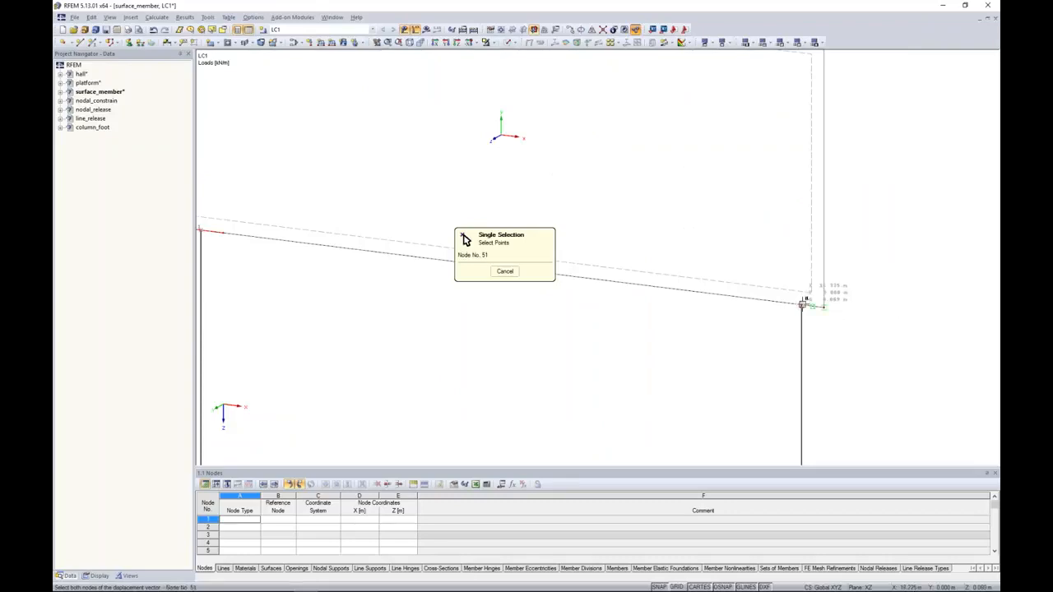
click(466, 240)
drag(436, 177, 359, 278)
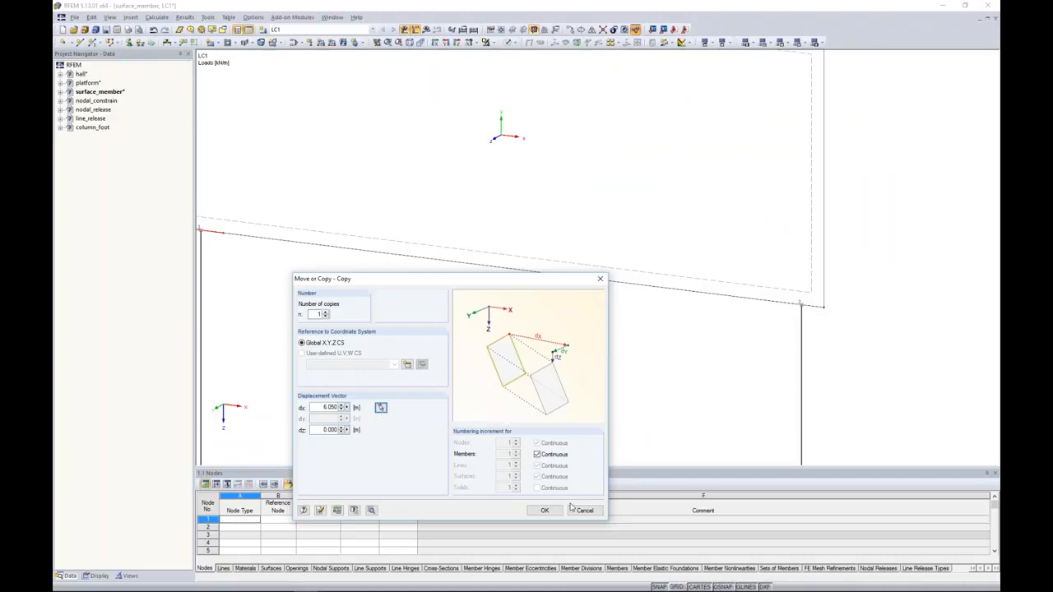
click(544, 510)
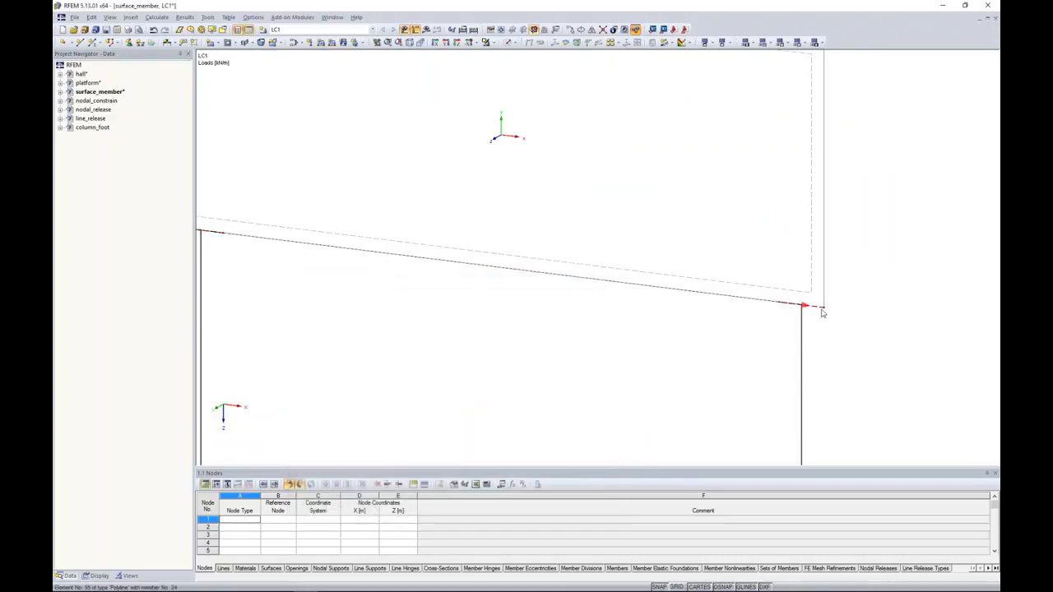
Step: Recalculate LC1 and compare the M-y moments at the column tops of the original and the copied wall
scroll(460, 357, down, 3)
middle_drag(443, 348, 607, 340)
click(427, 30)
key(Return)
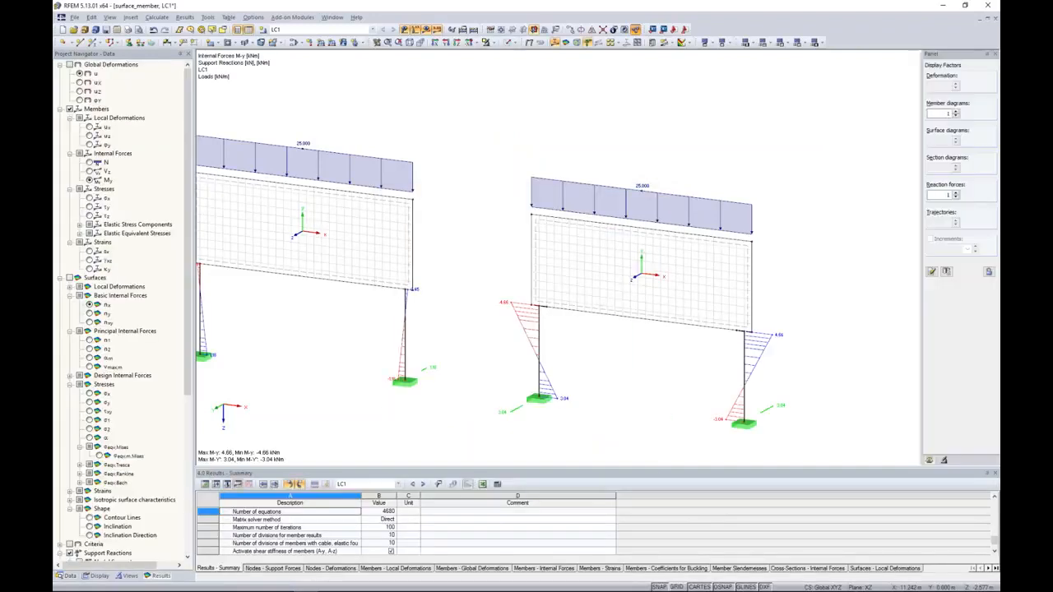
middle_drag(514, 219, 571, 206)
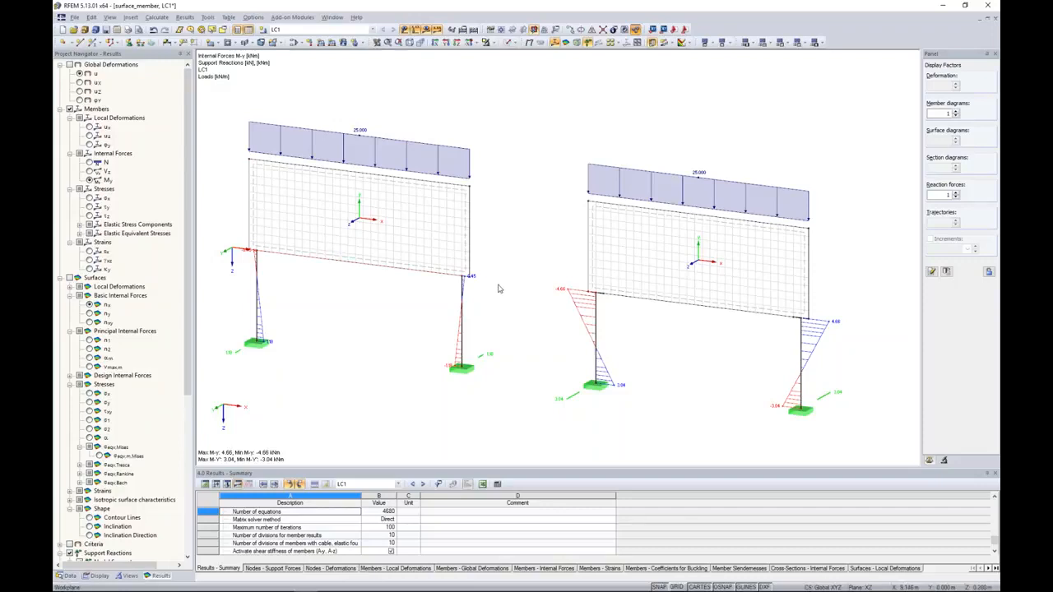
scroll(482, 284, up, 5)
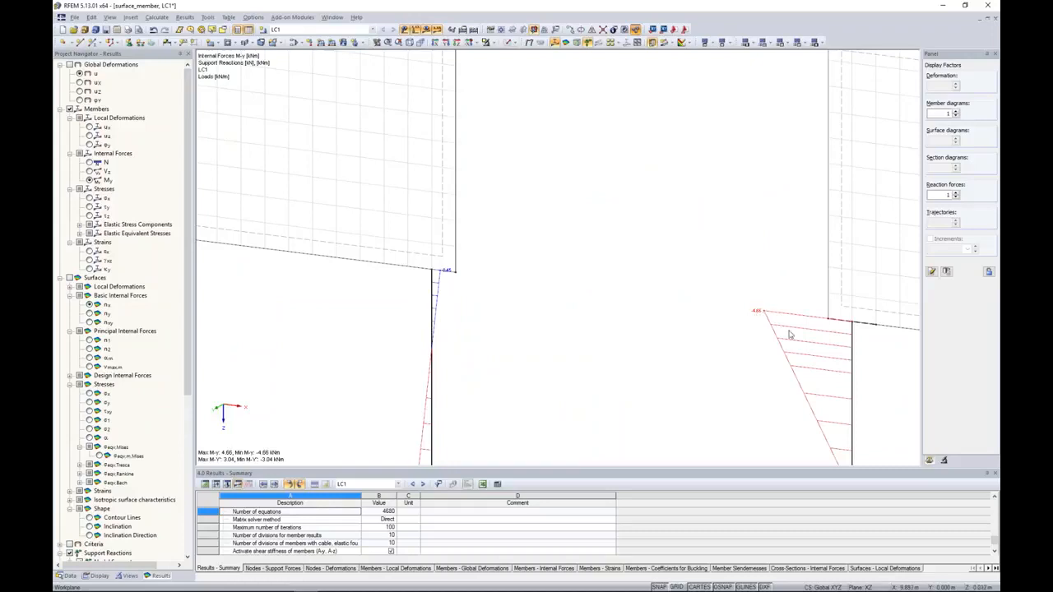
scroll(773, 300, down, 4)
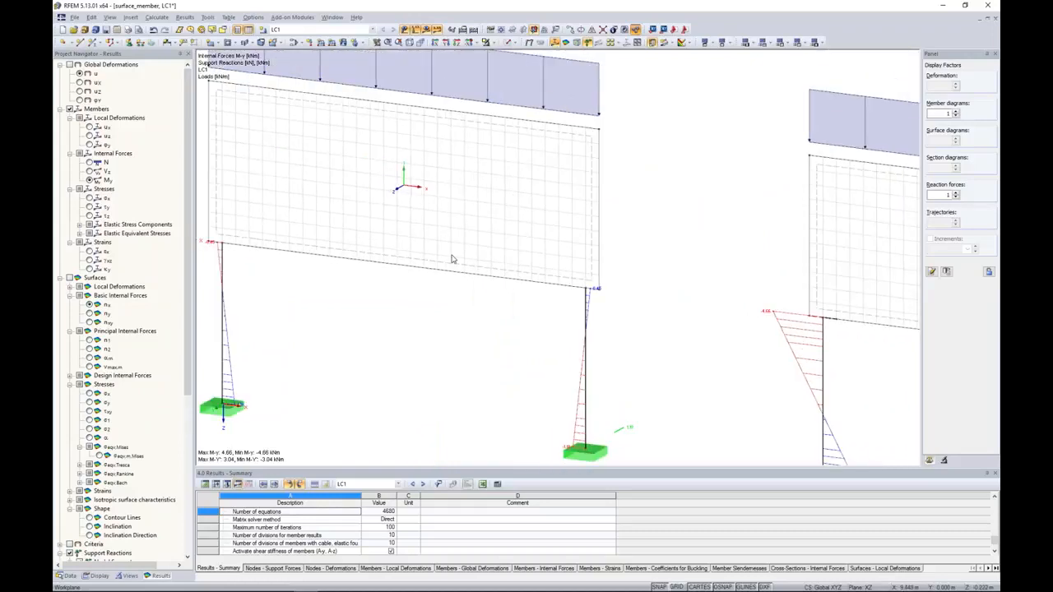
Step: Display the global deformations and compare the two walls where their columns join the lower edge
click(76, 65)
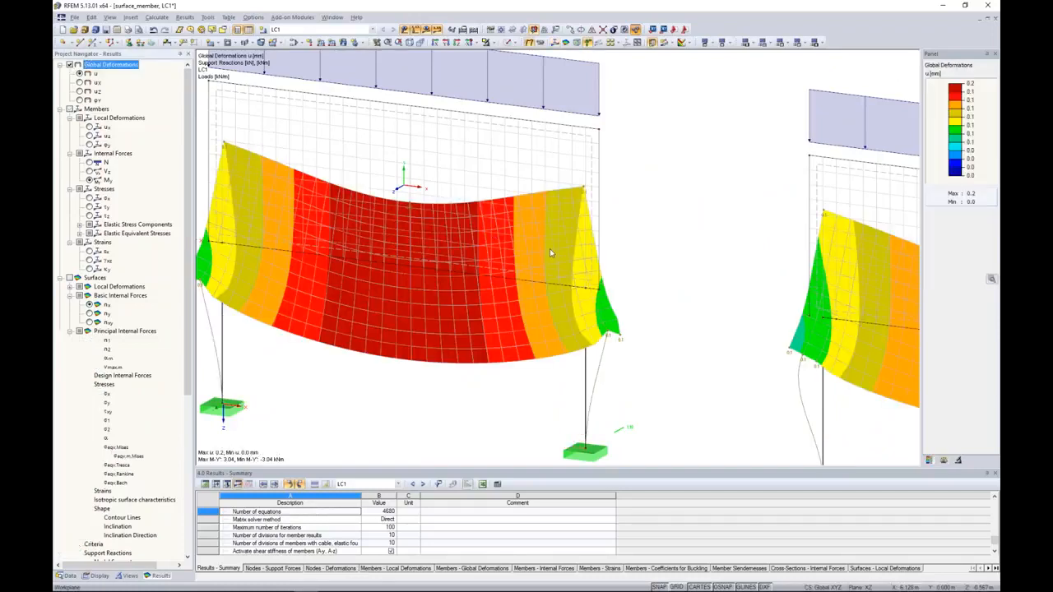
scroll(549, 248, down, 3)
scroll(657, 304, up, 4)
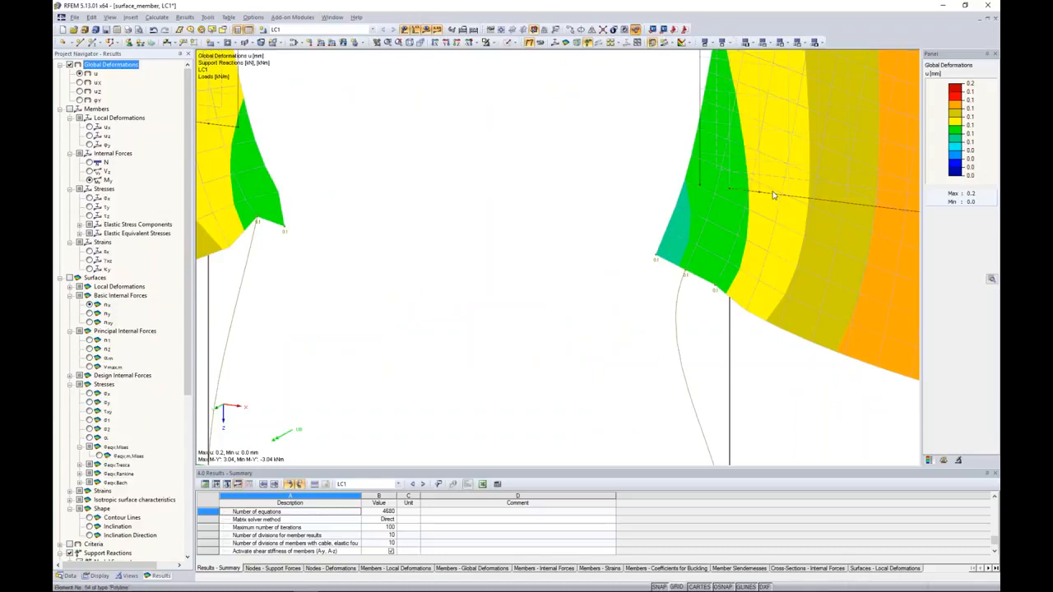
scroll(736, 226, down, 4)
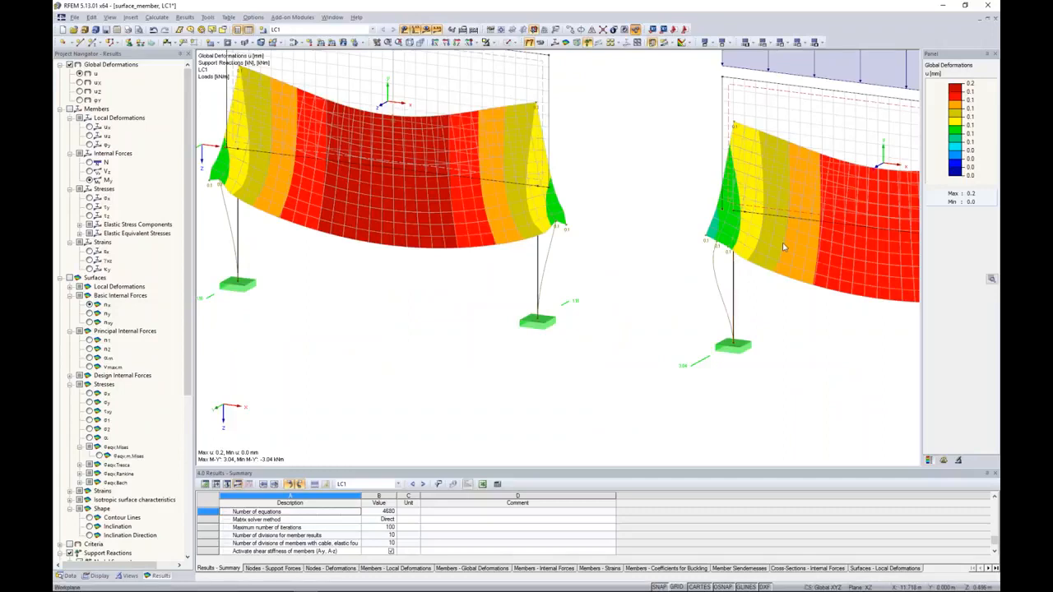
scroll(782, 243, down, 3)
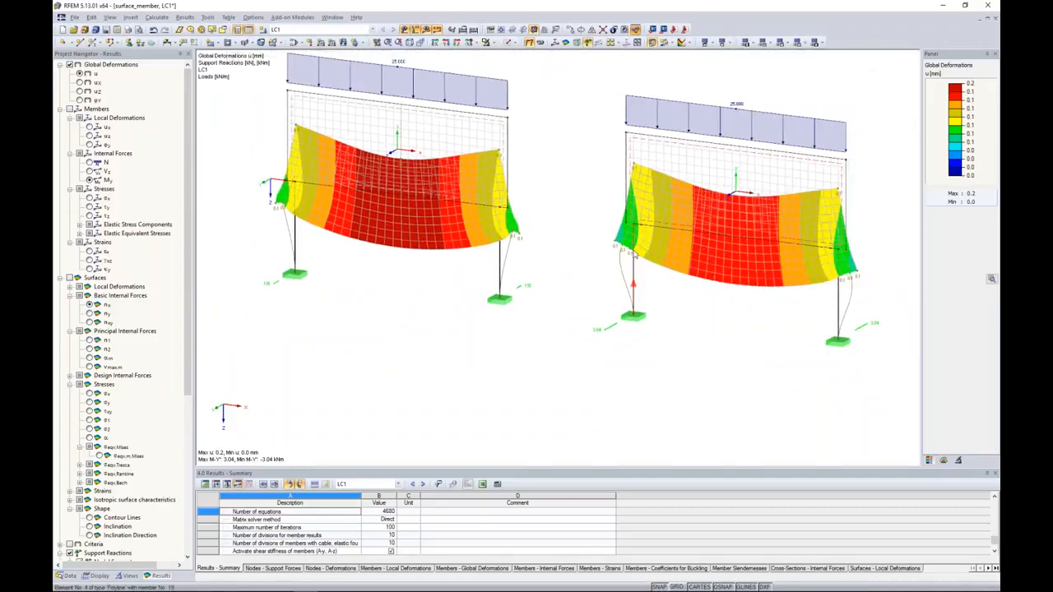
Step: Examine the deformed lower corners of both walls up close where the columns connect
scroll(635, 230, up, 2)
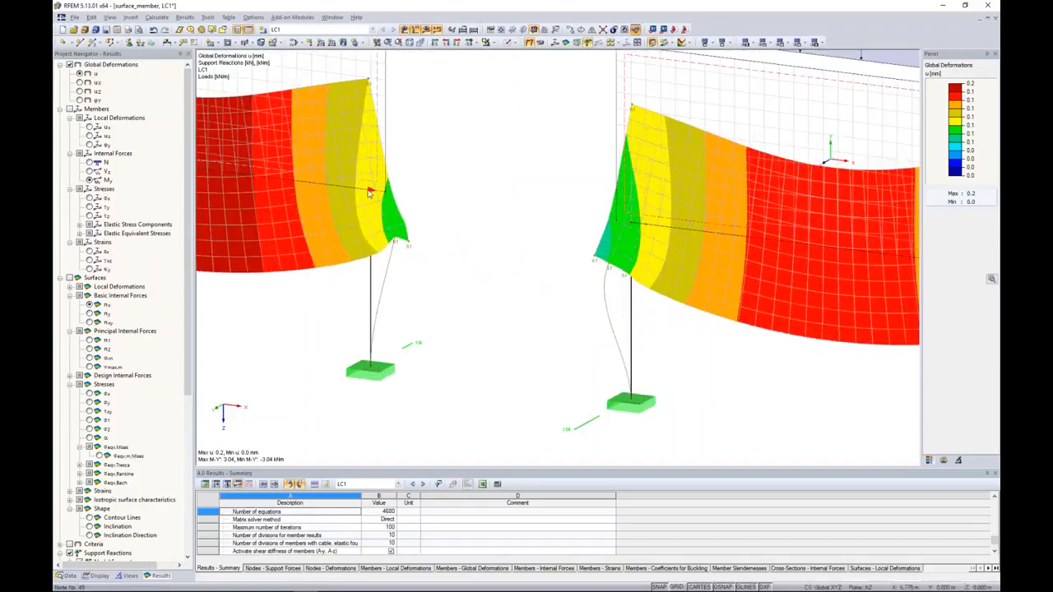
scroll(370, 195, up, 2)
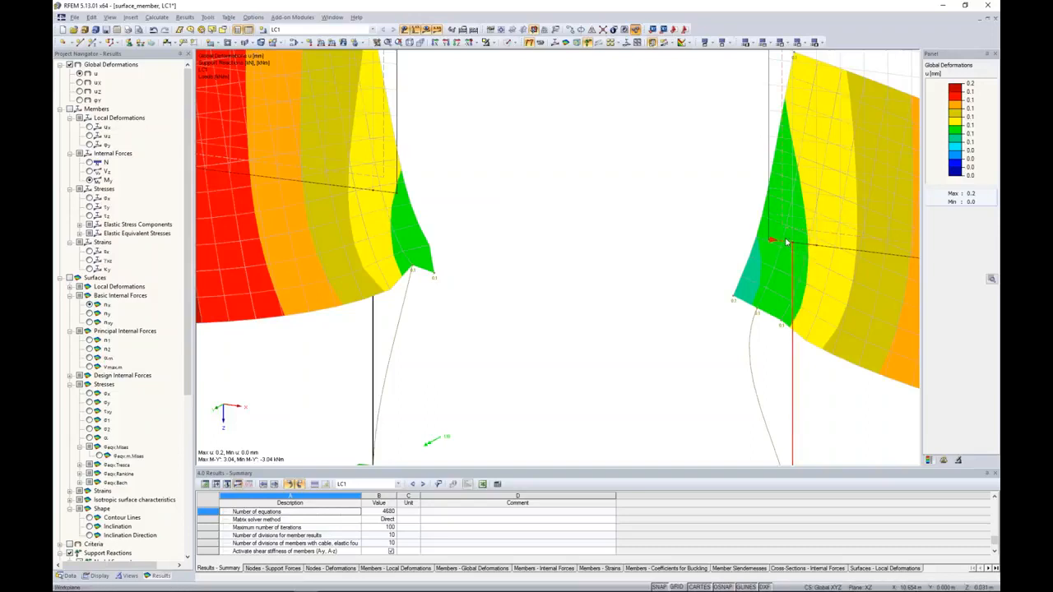
scroll(539, 180, down, 3)
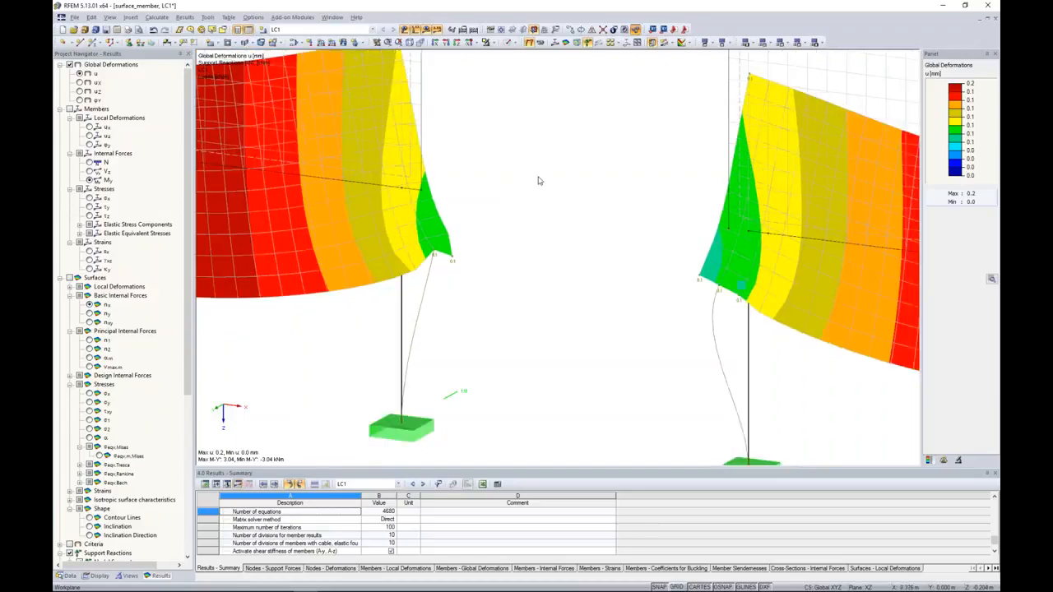
scroll(543, 193, down, 5)
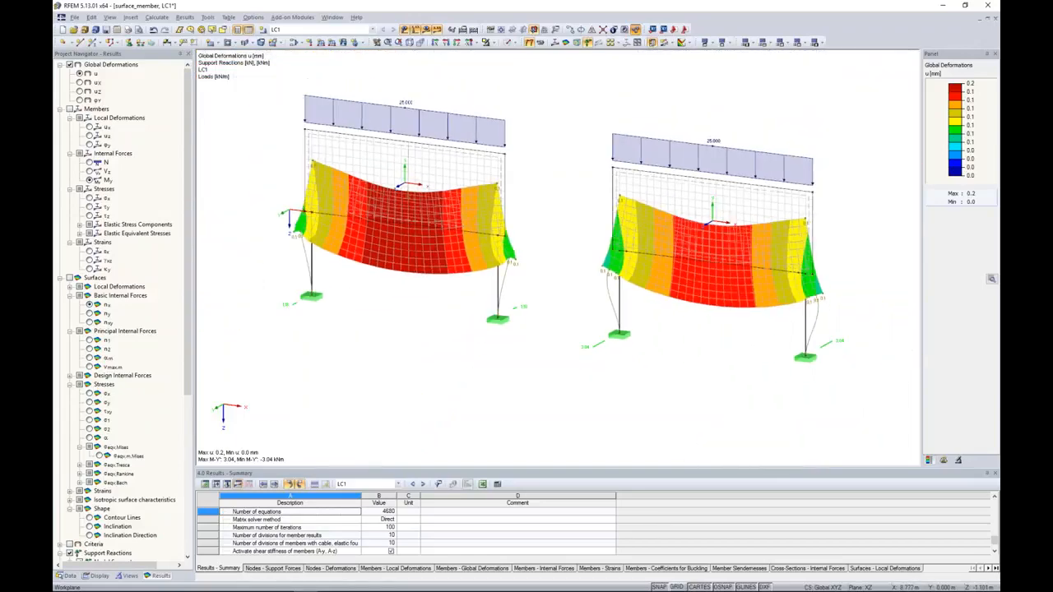
Step: Switch to the nodal_constrain model and delete its FE mesh
click(68, 576)
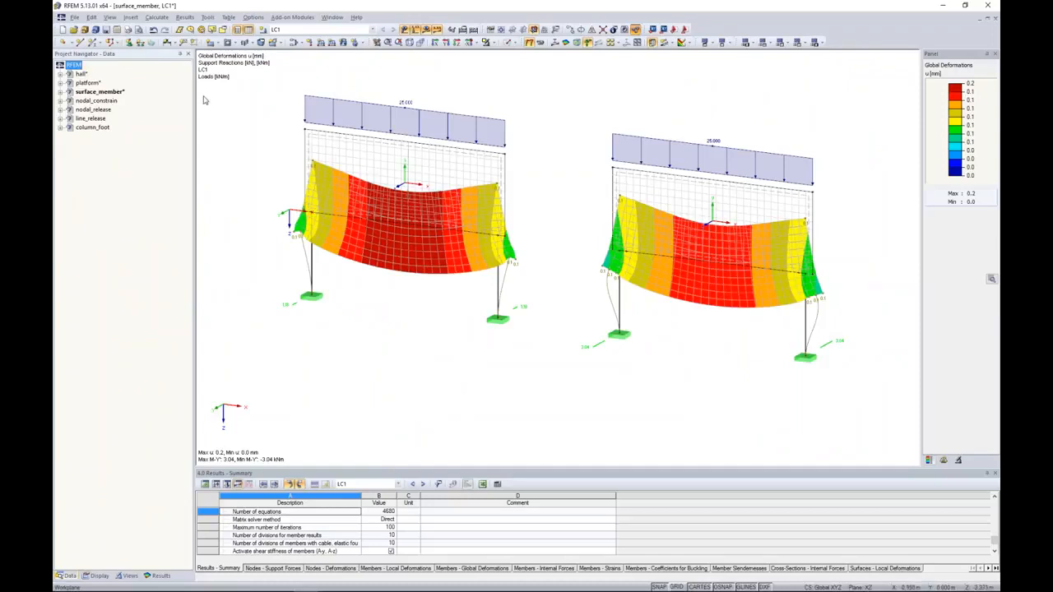
double_click(97, 100)
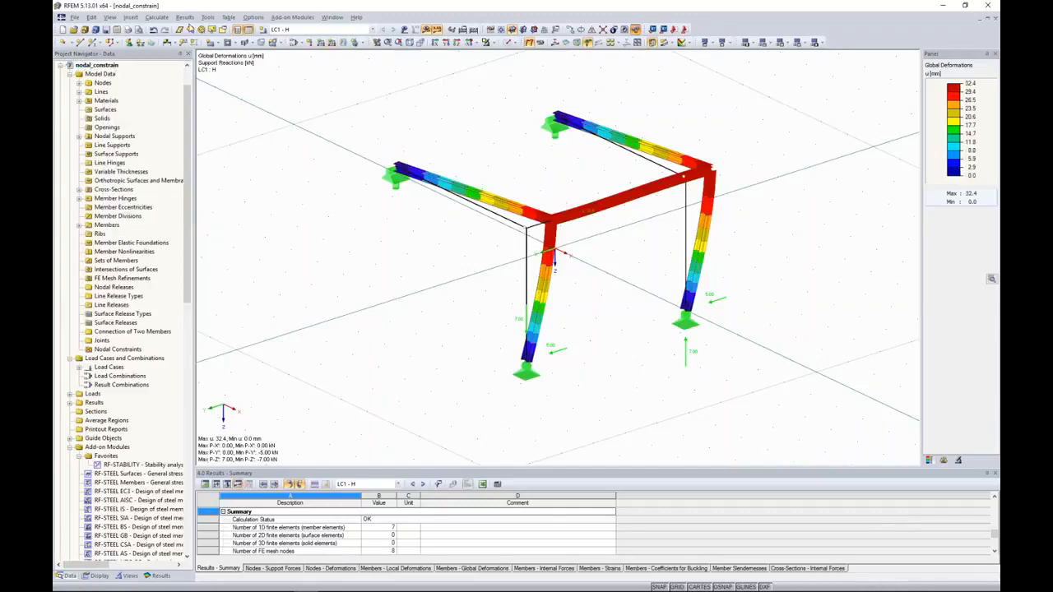
click(157, 16)
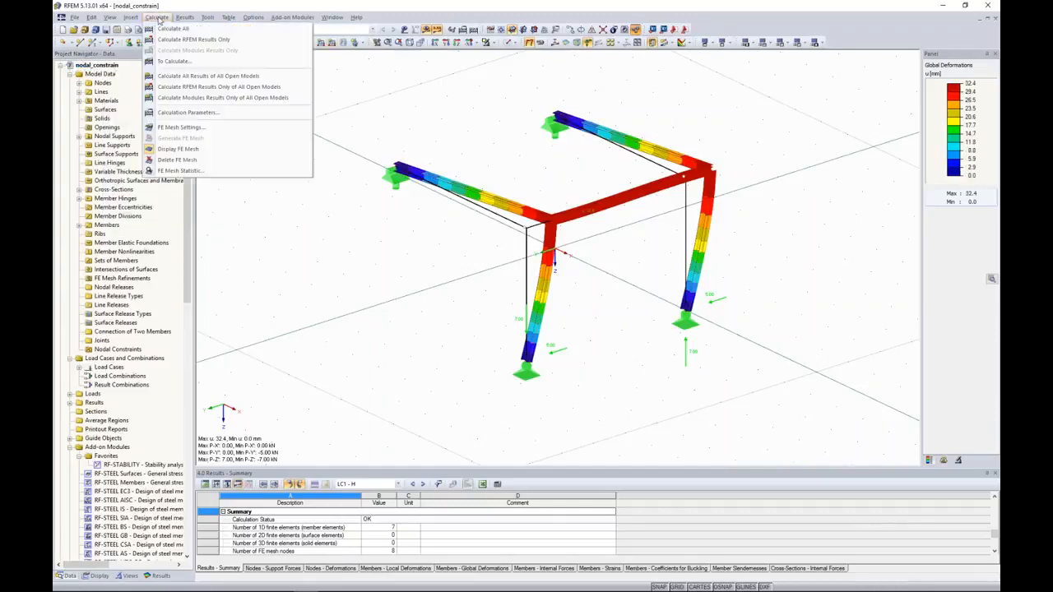
click(189, 160)
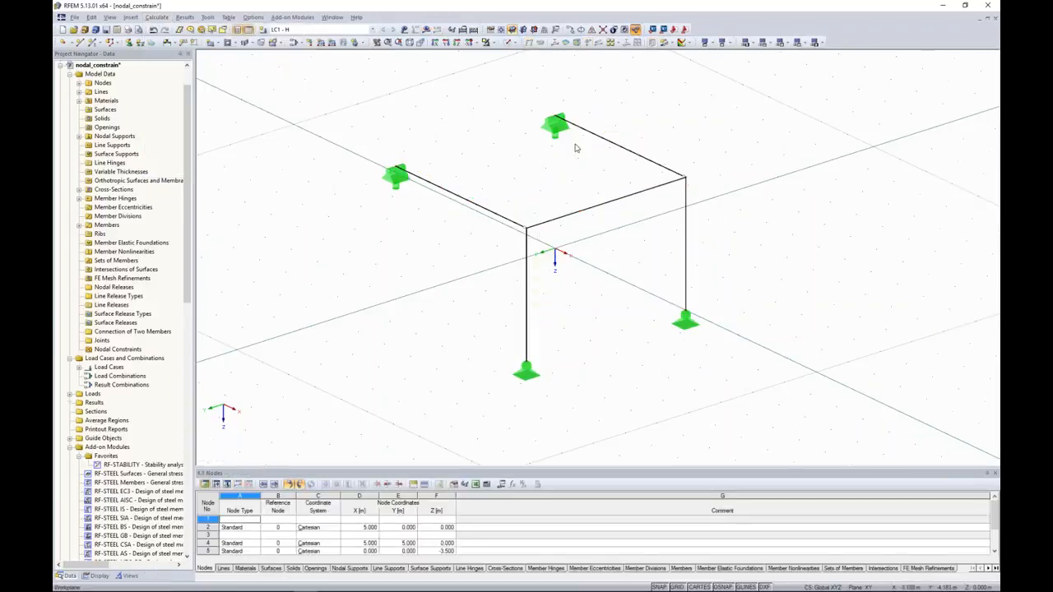
Step: Display the LC1 load and calculate the load case to show the frame's deformations
click(404, 28)
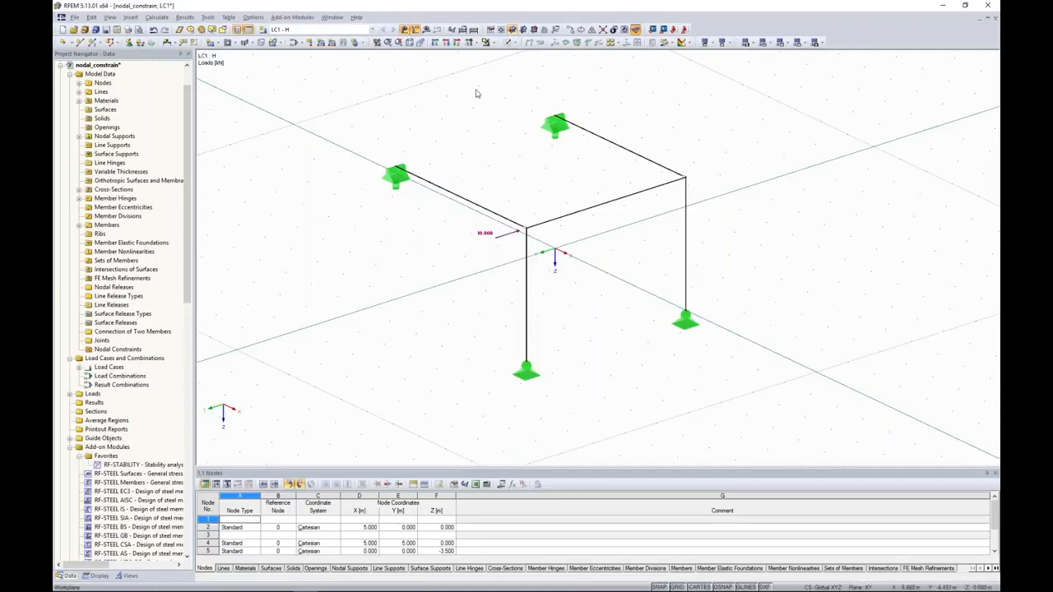
click(426, 30)
click(510, 316)
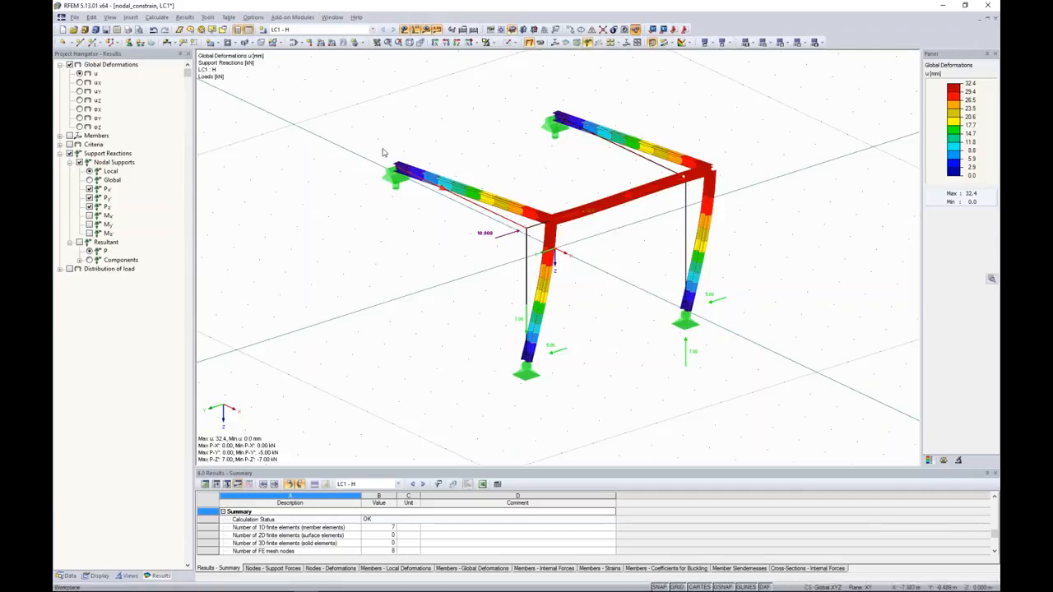
Step: Hide the results and highlight the frame's horizontal beams with their supports, clearing the selection again
drag(340, 120, 765, 232)
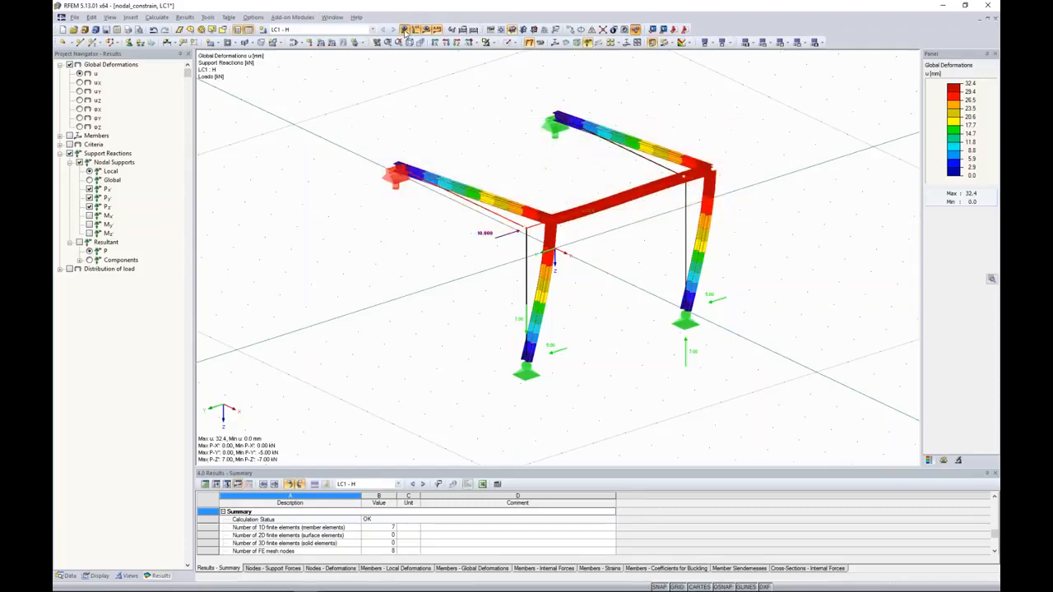
click(431, 30)
drag(322, 86, 780, 249)
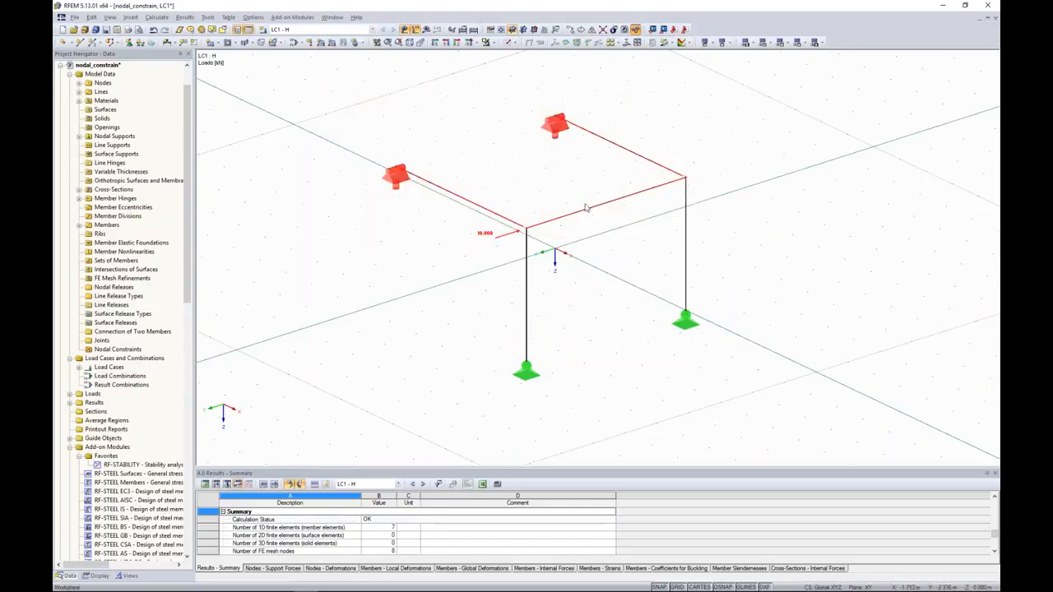
key(Escape)
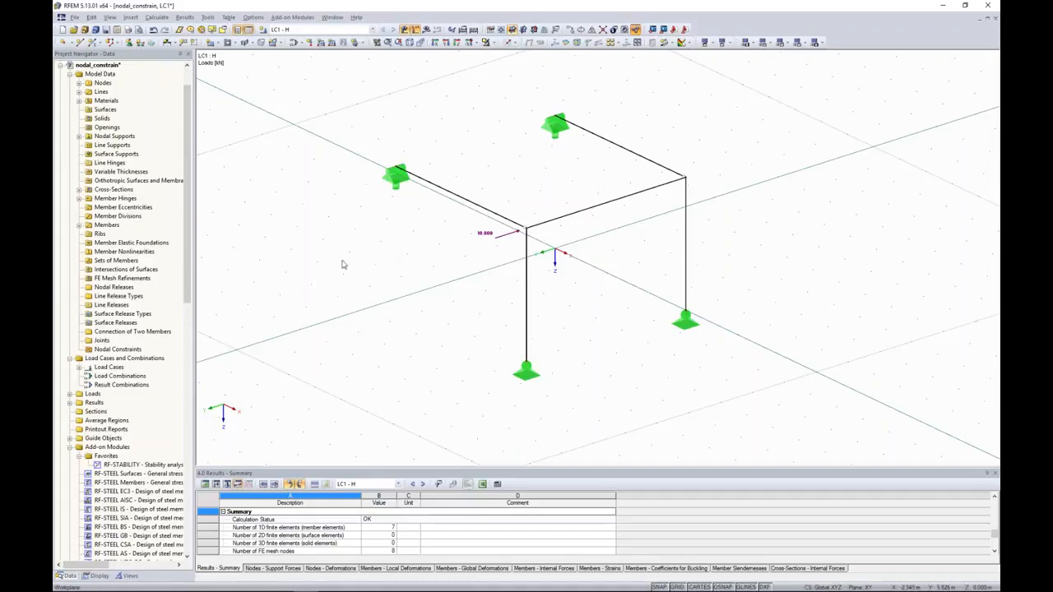
Step: Start a new nodal constraint and assign it to the four upper frame nodes 5 to 8
right_click(98, 350)
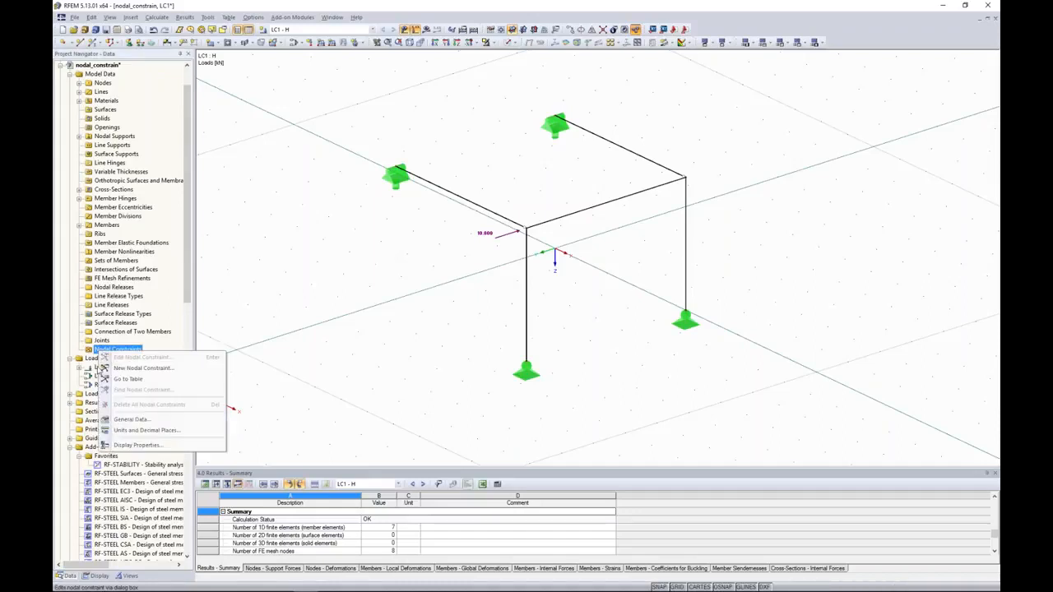
click(134, 370)
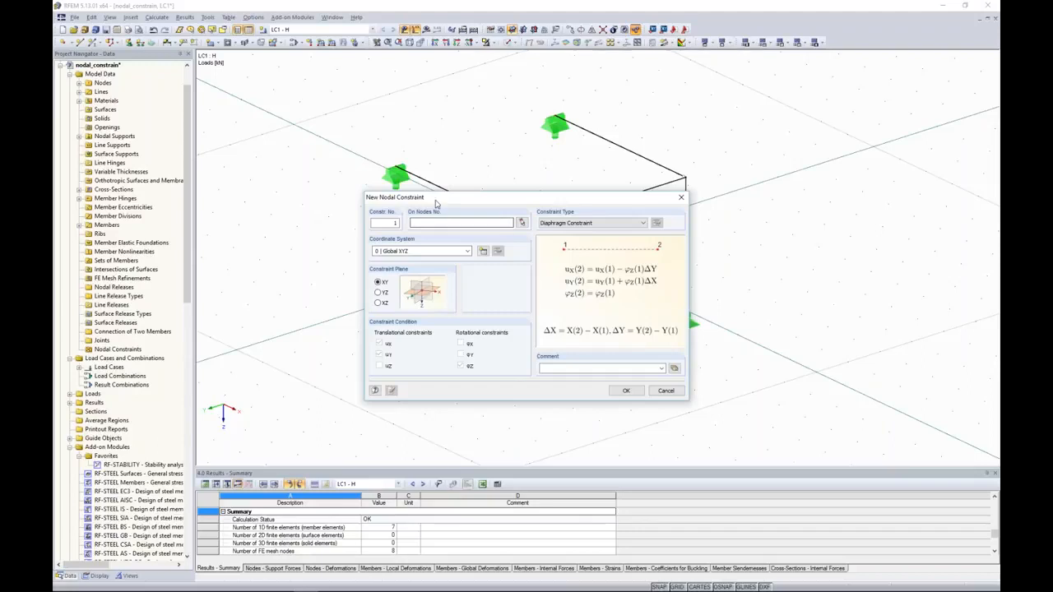
drag(436, 202, 454, 255)
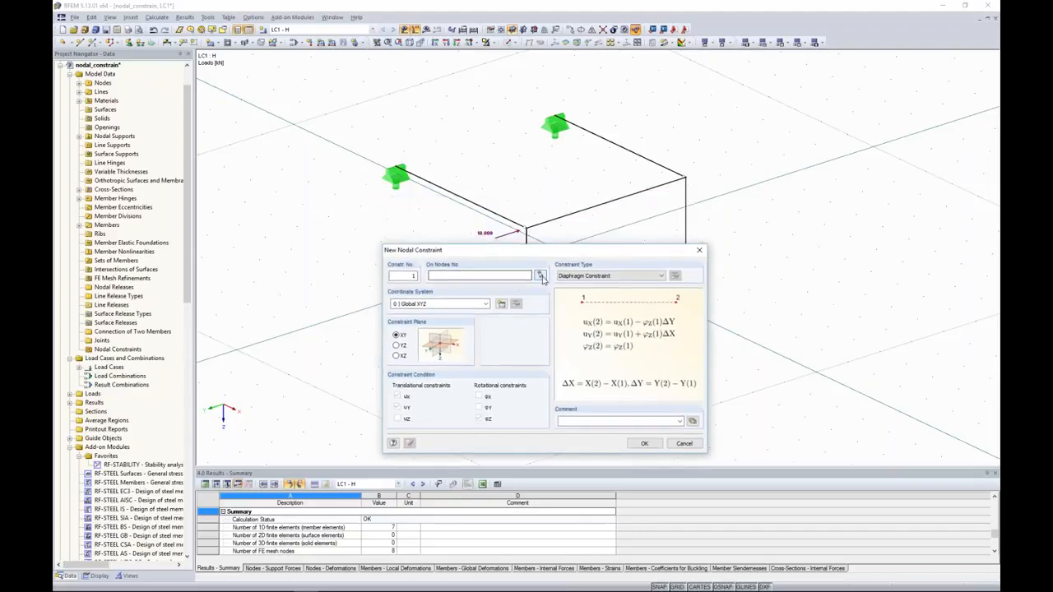
click(505, 276)
click(541, 276)
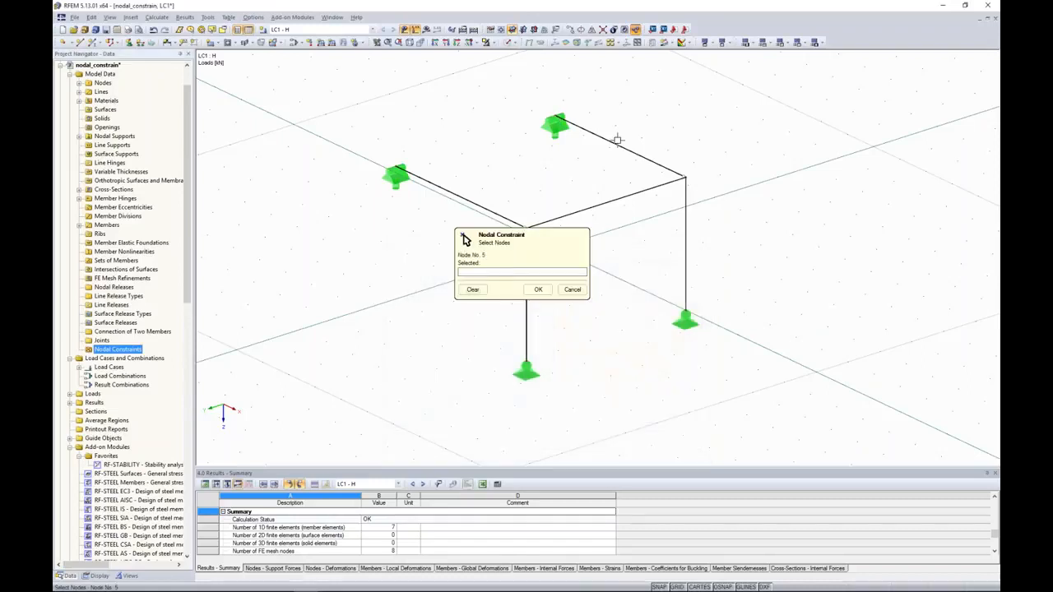
click(527, 228)
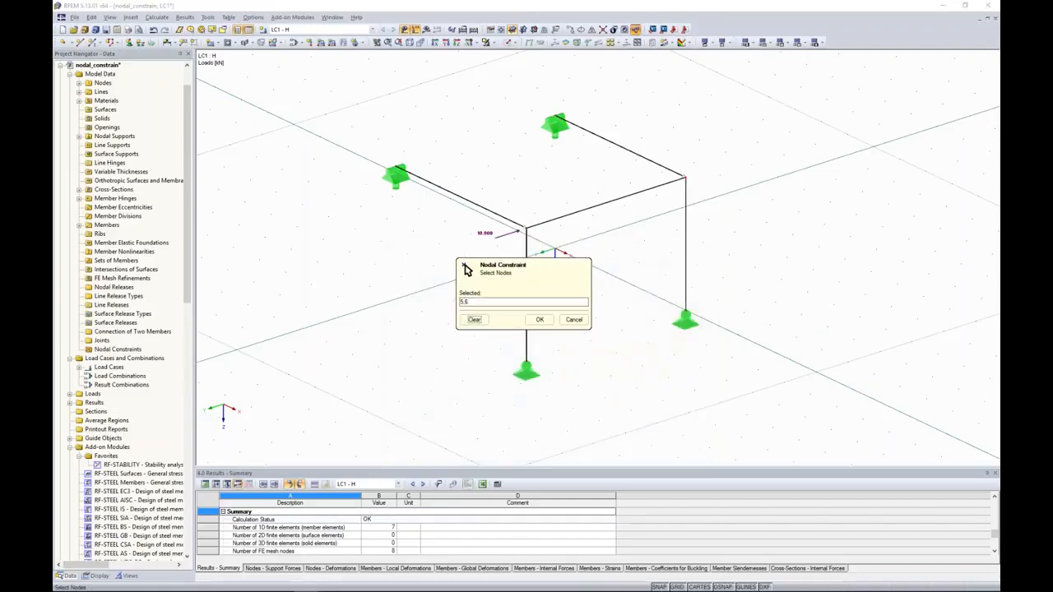
click(556, 117)
click(396, 167)
click(540, 320)
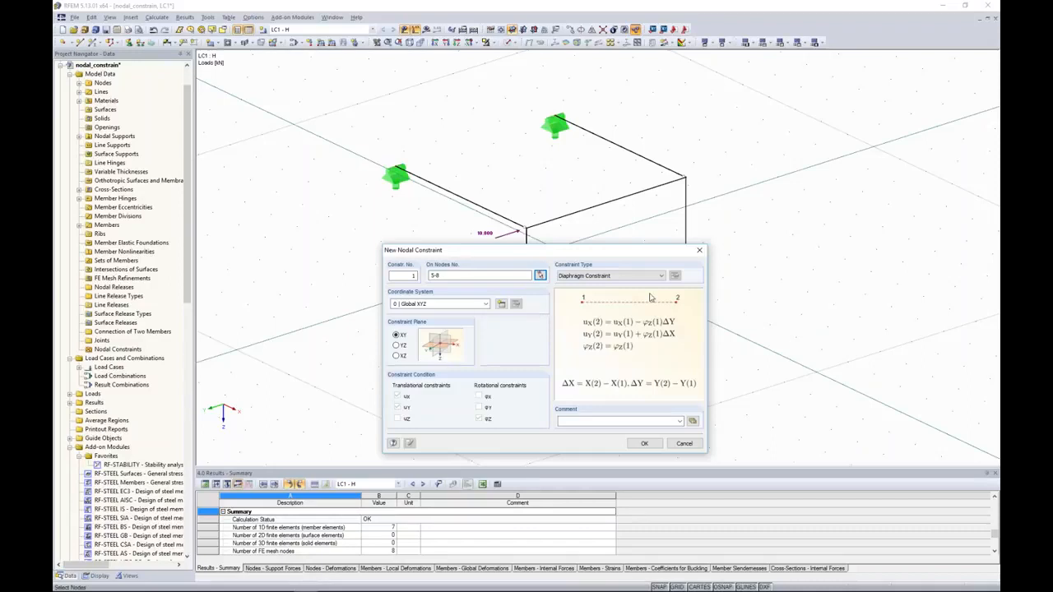
Step: Try the YZ and XZ constraint planes for the diaphragm constraint
click(396, 347)
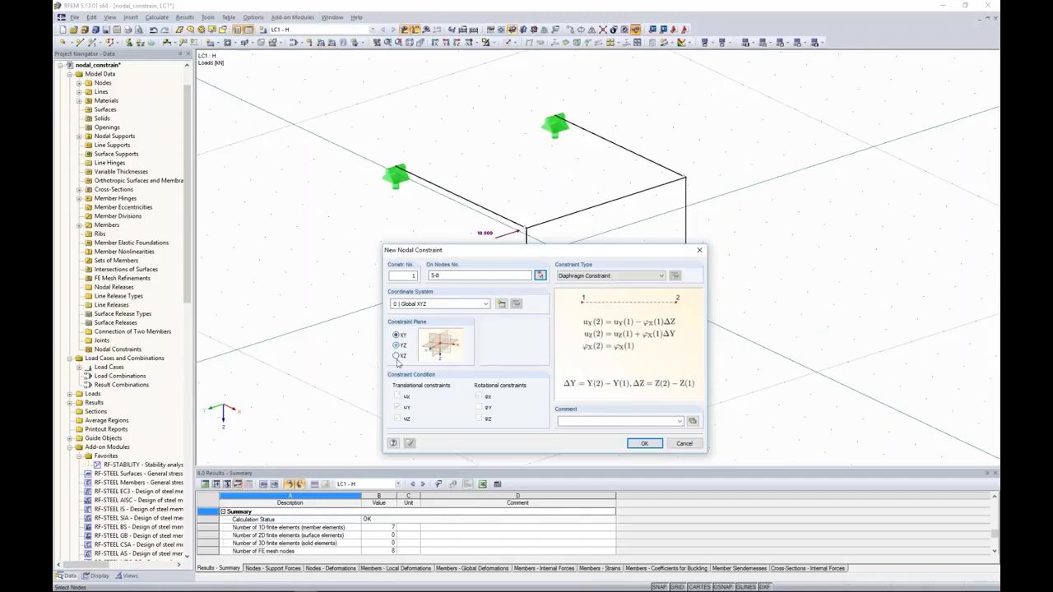
click(397, 356)
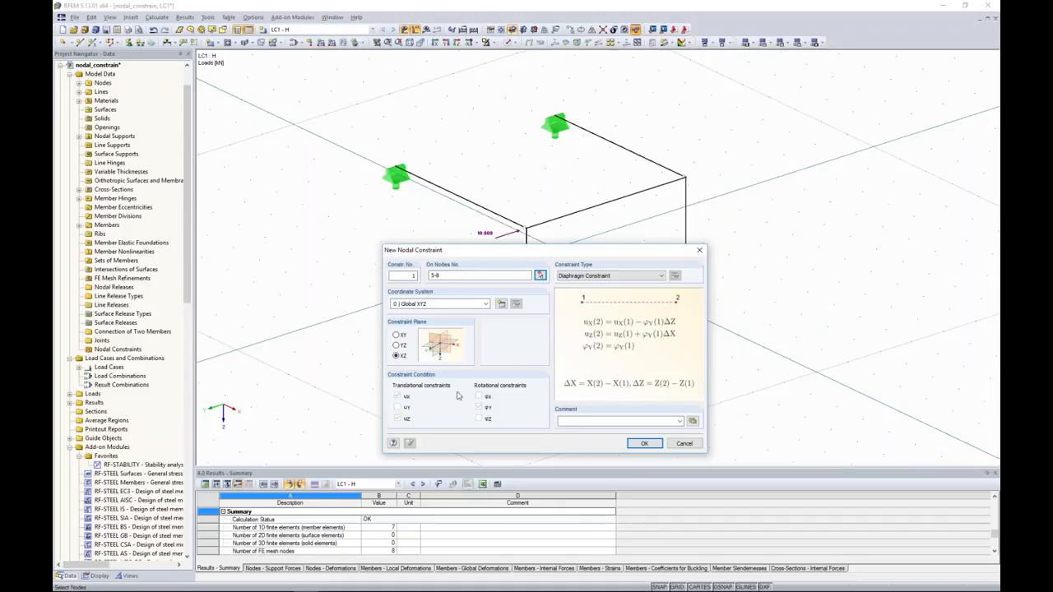
click(398, 345)
Step: Try the Equal Condition Constraint type with all translational and rotational conditions enabled, and return to Diaphragm Constraint
click(609, 276)
click(609, 294)
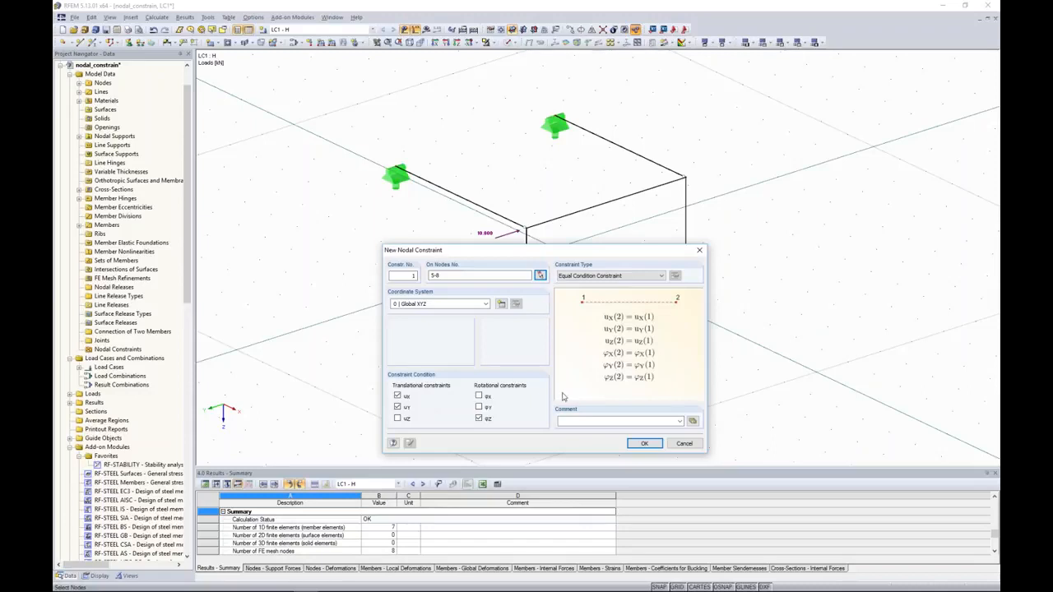
click(479, 396)
click(398, 419)
click(612, 276)
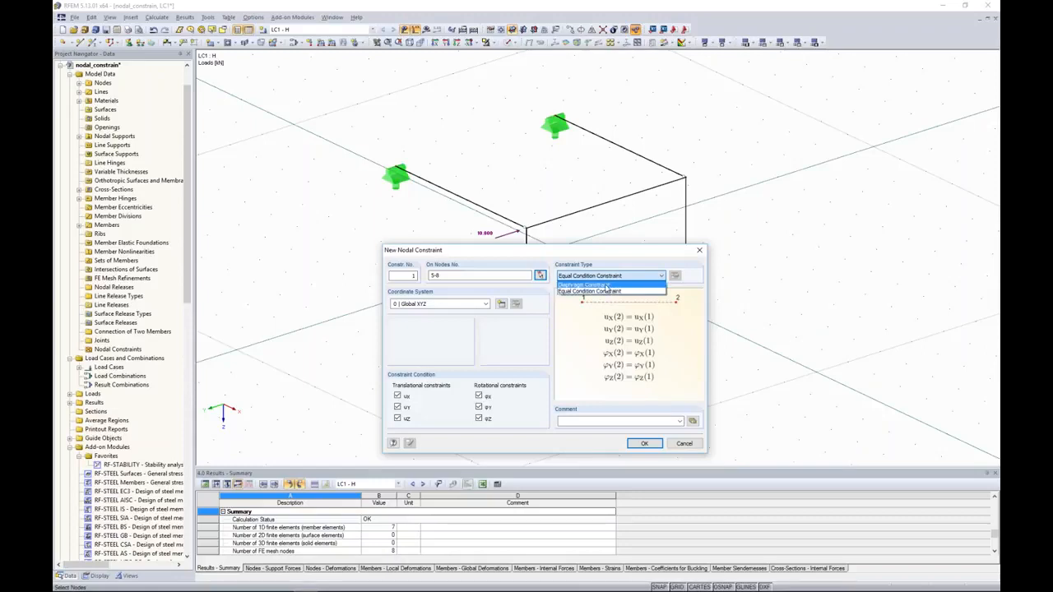
click(606, 285)
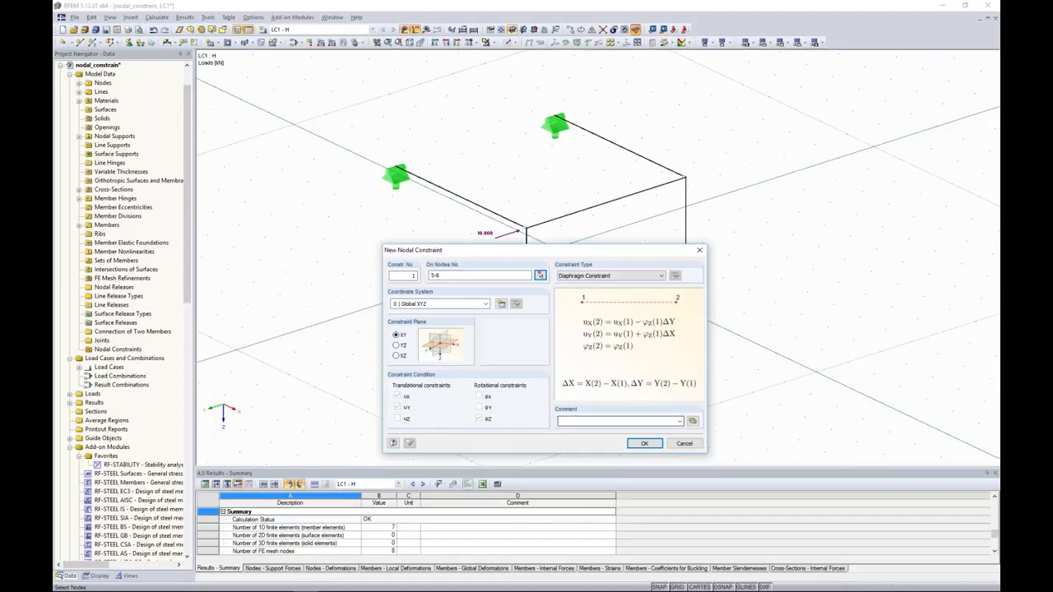
Step: Create the diaphragm constraint in the XY plane on nodes 5 to 8 and recalculate LC1
click(642, 443)
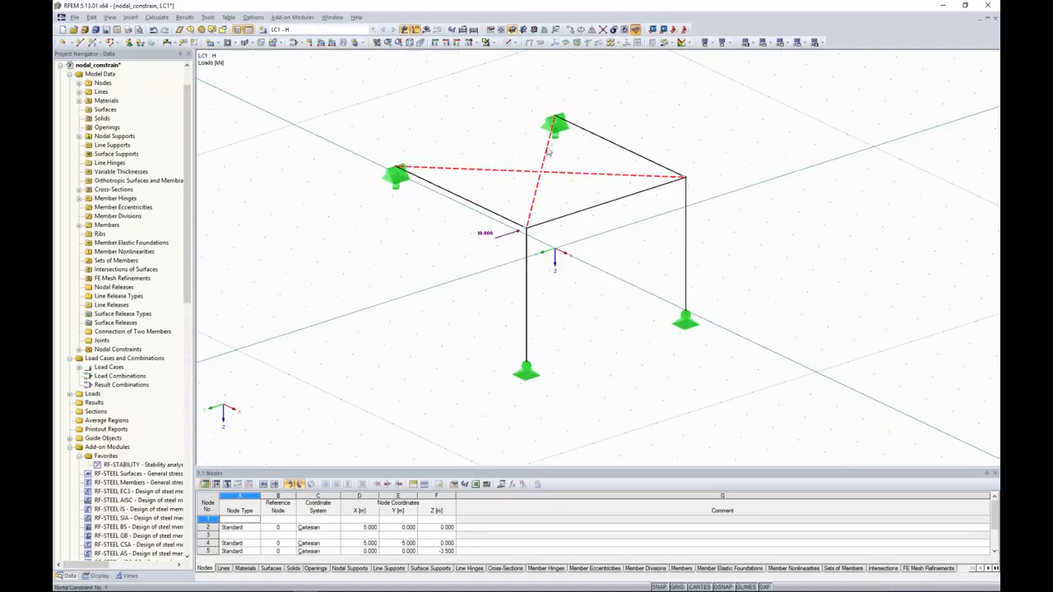
click(434, 89)
click(427, 30)
key(Return)
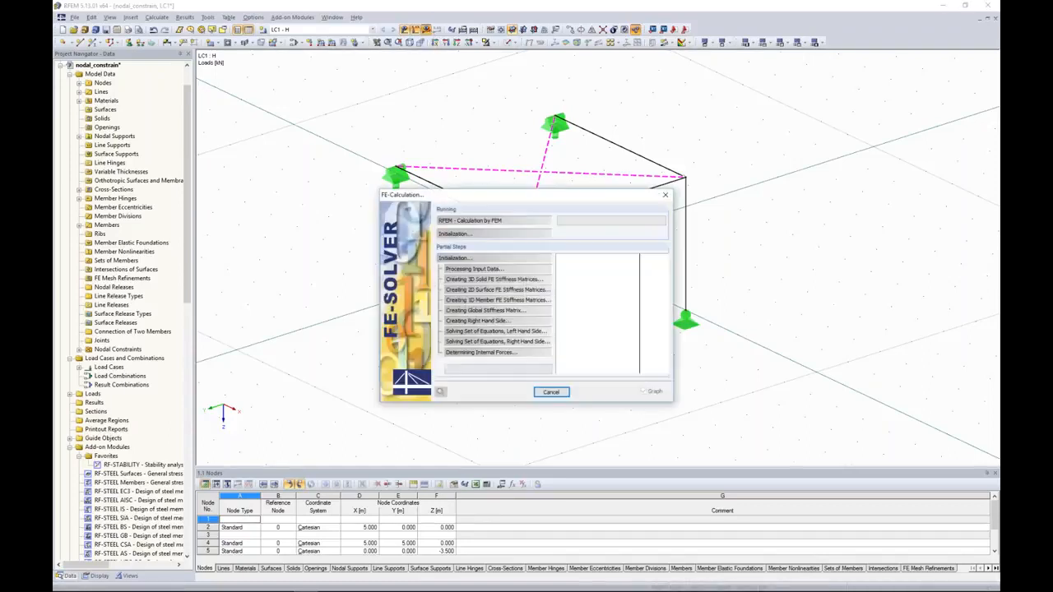
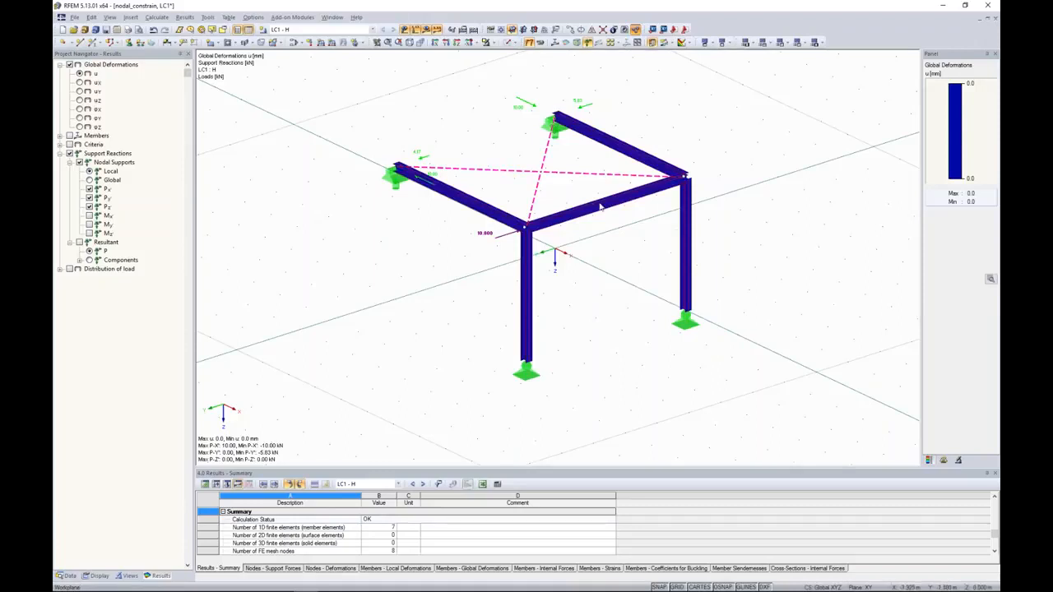
Step: Switch to the nodal_release model
click(67, 576)
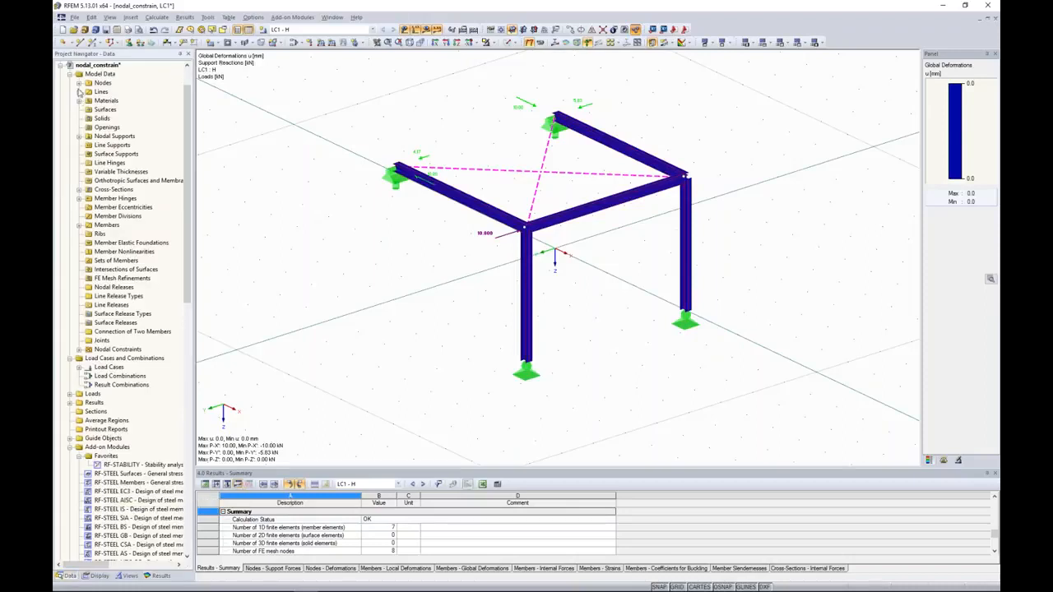
click(62, 68)
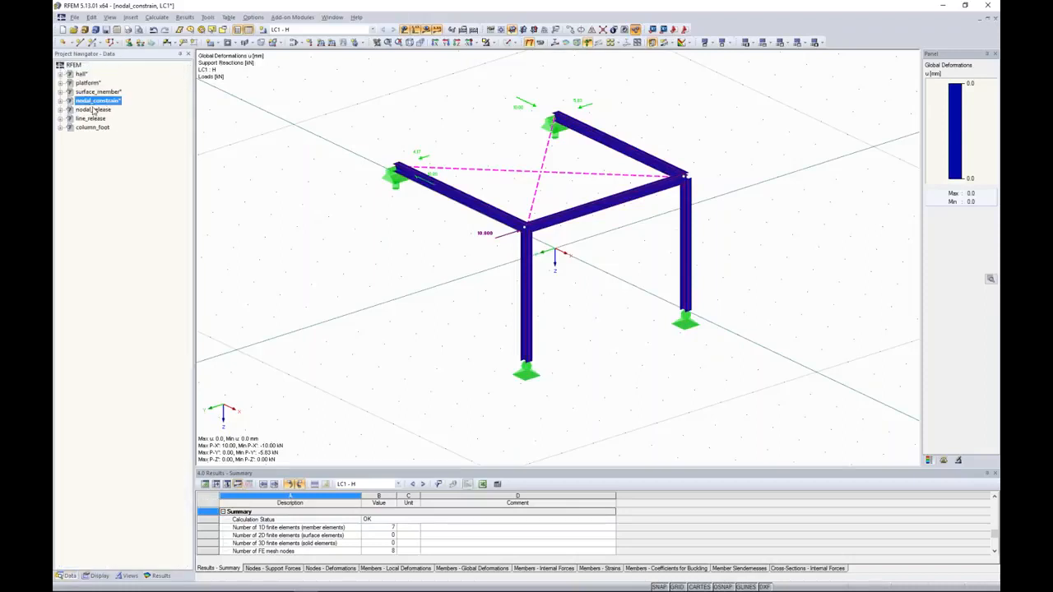
click(92, 109)
double_click(93, 109)
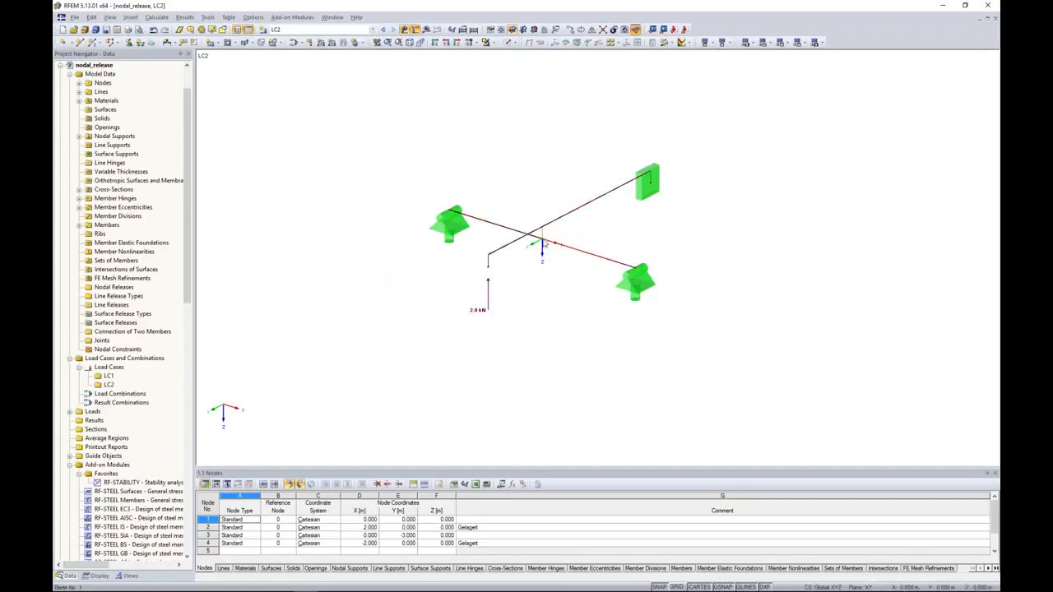
Step: Examine the eccentricity settings of members 2 and 4 of the upper beam
scroll(533, 235, up, 2)
scroll(533, 235, up, 1)
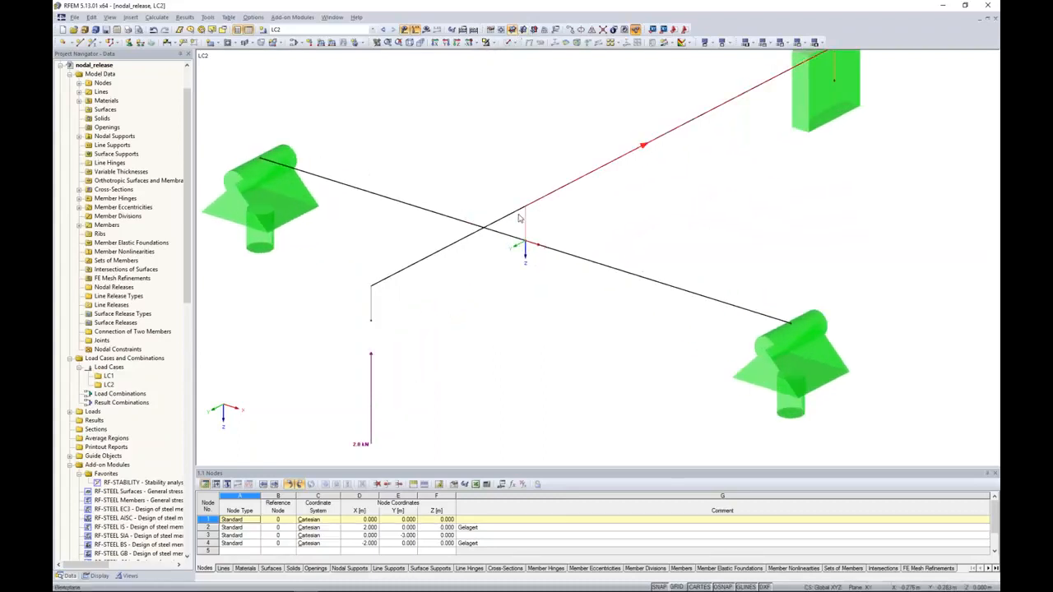
right_click(379, 287)
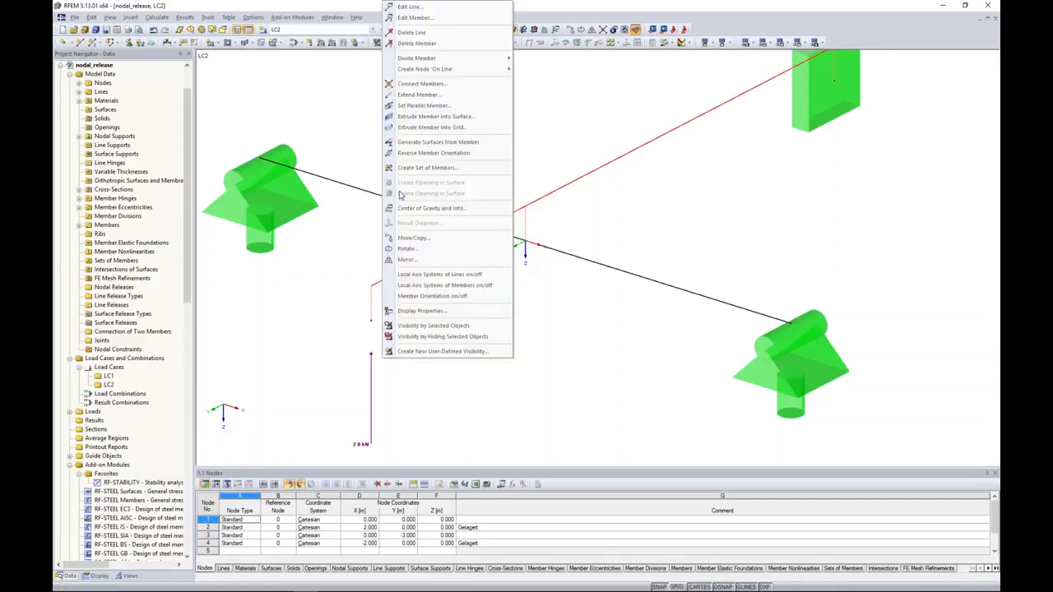
click(425, 18)
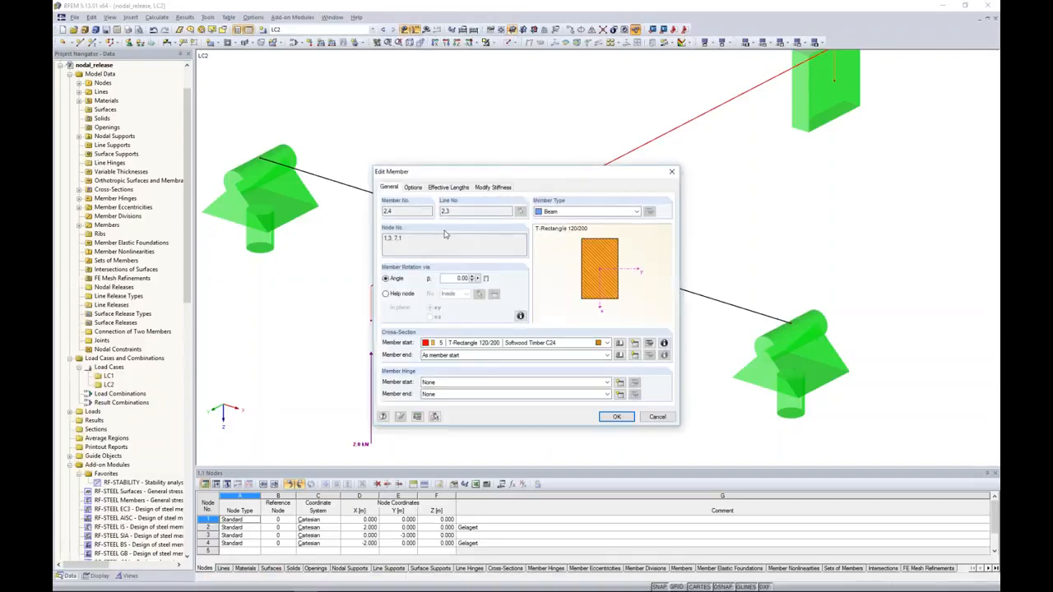
click(412, 187)
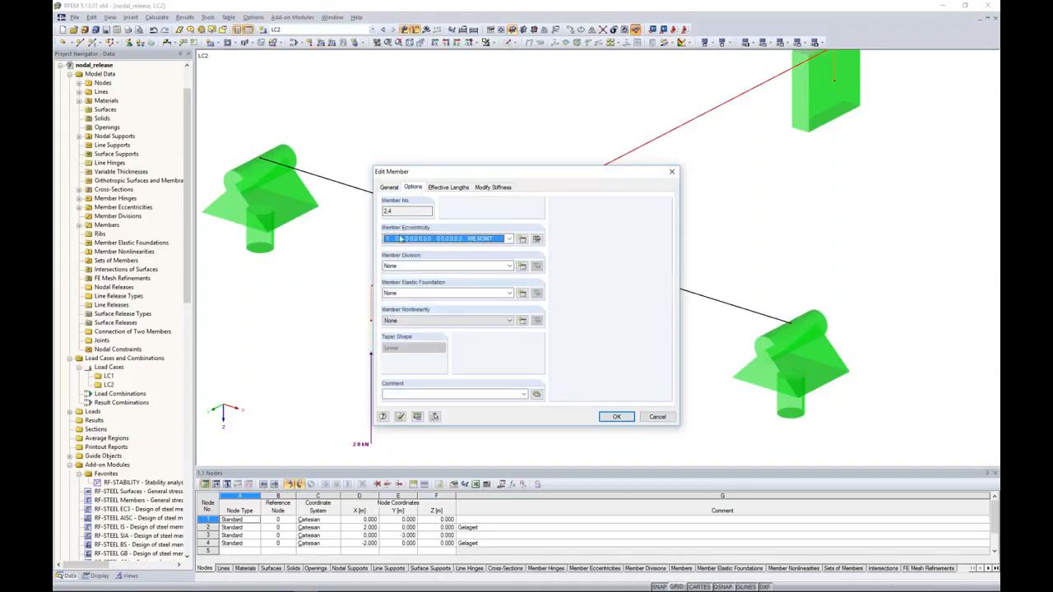
click(536, 240)
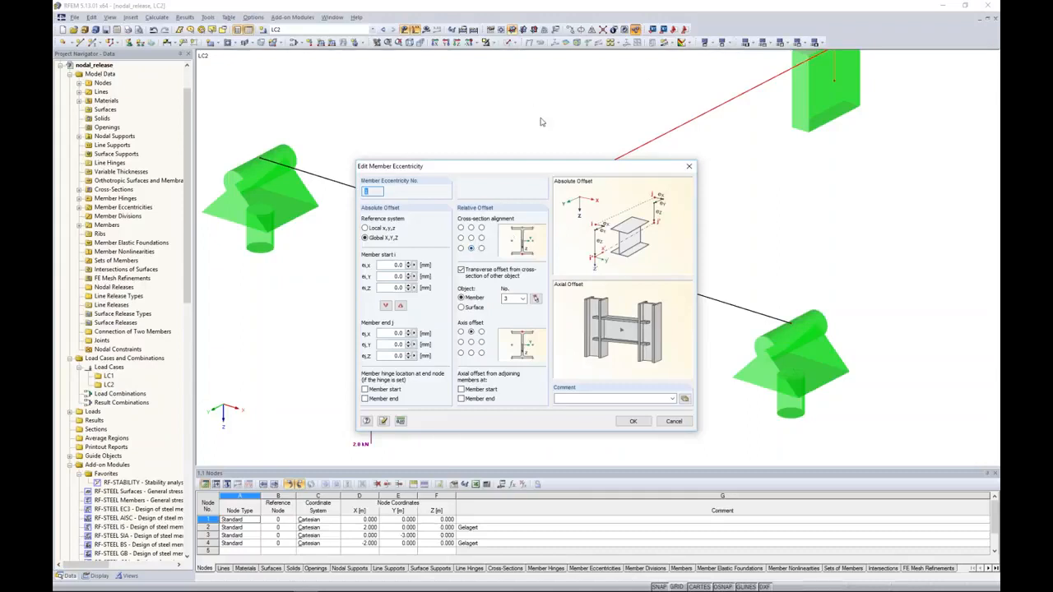
click(688, 167)
click(671, 171)
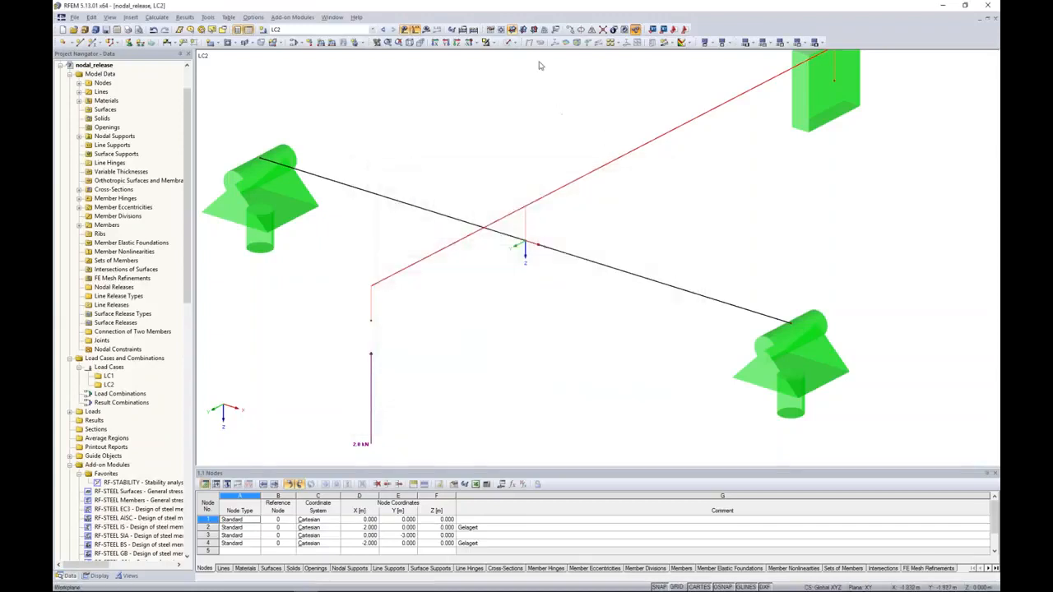
Step: Display the crossing beams as solid rendered members and compare the loading of LC1 and LC2
click(505, 43)
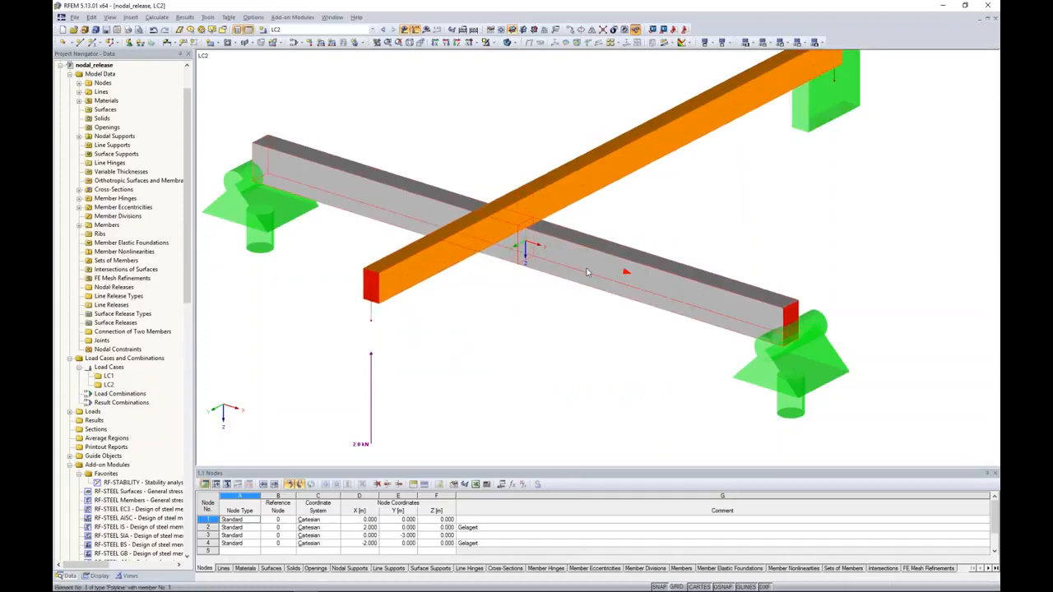
click(383, 29)
scroll(371, 118, down, 1)
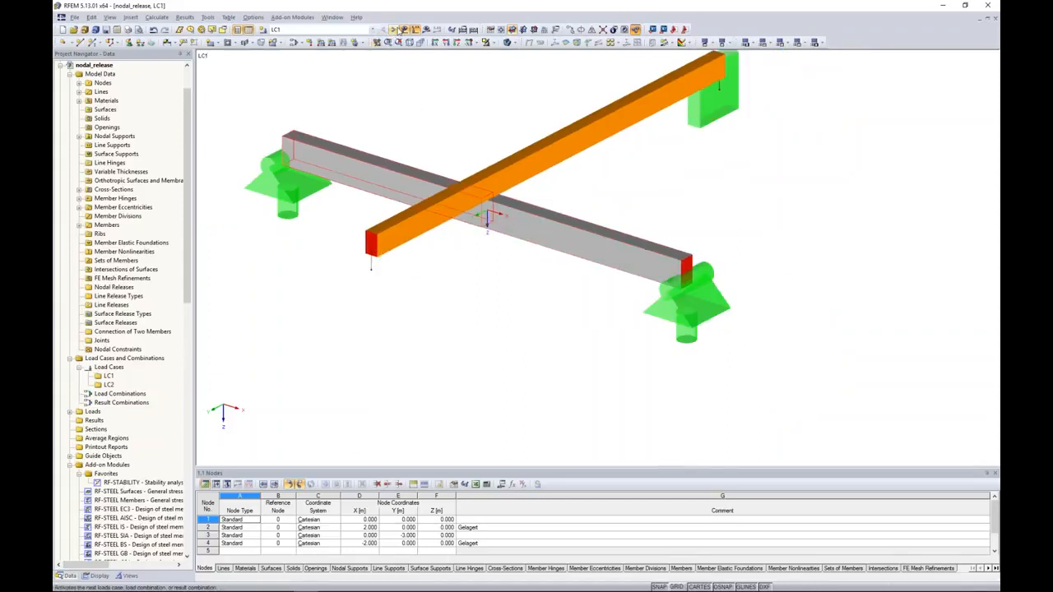
click(386, 30)
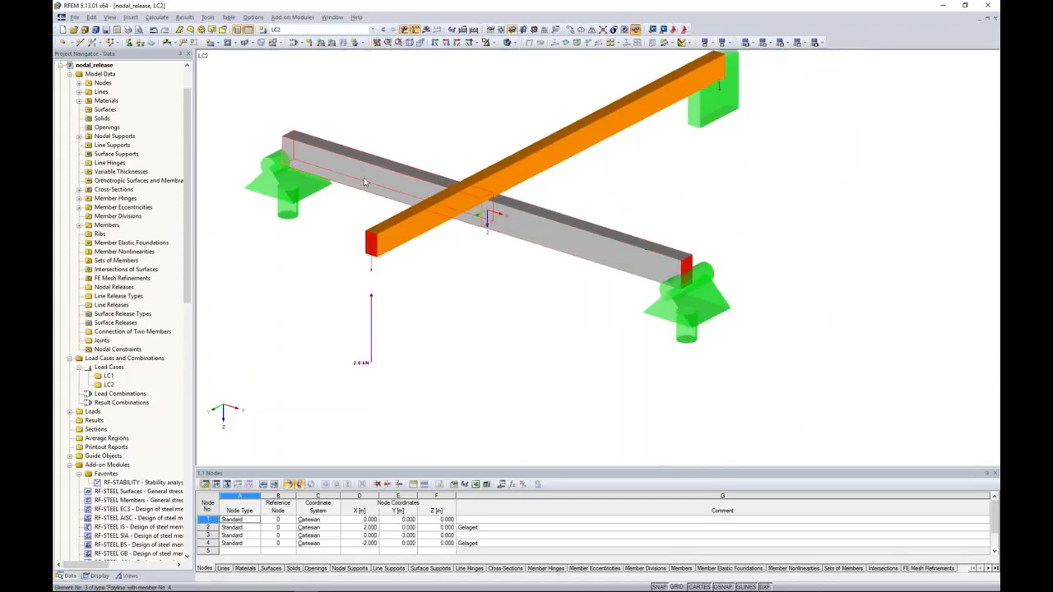
click(383, 30)
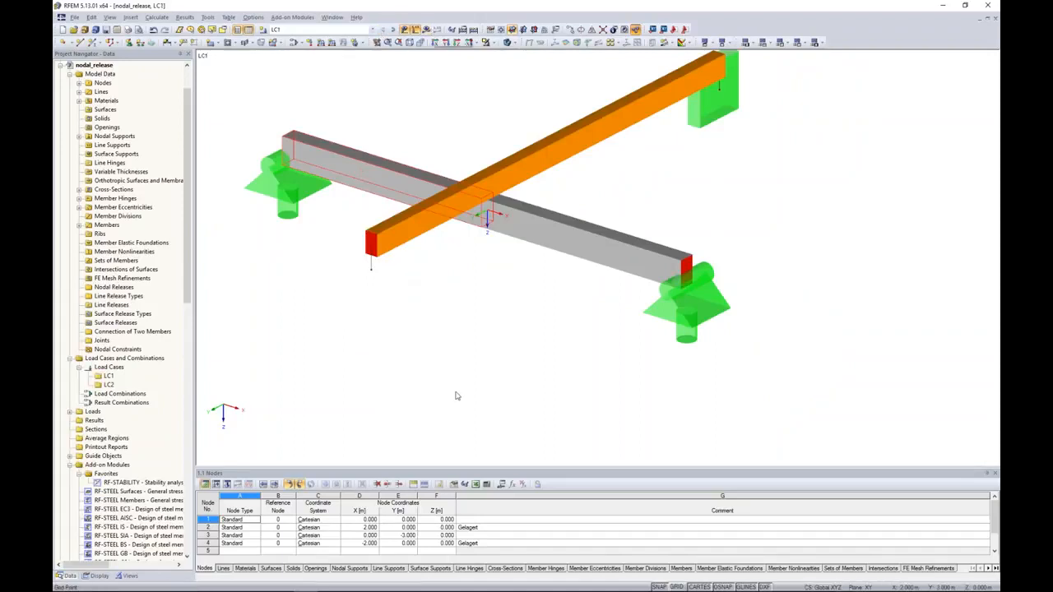
Step: Calculate load cases LC1 and LC2 and display the global deformations of each
click(427, 29)
key(Return)
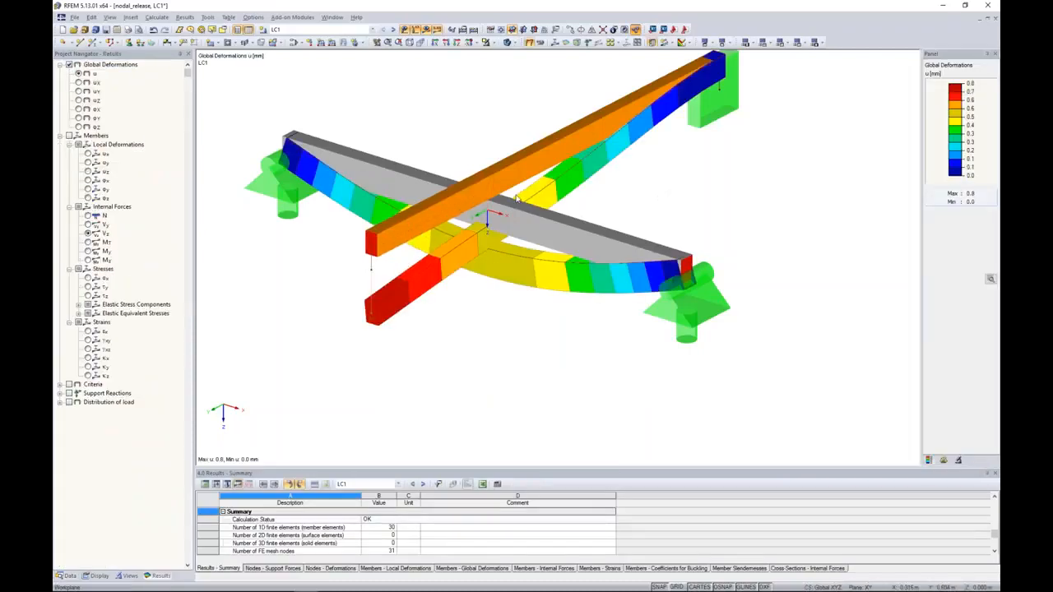
click(392, 29)
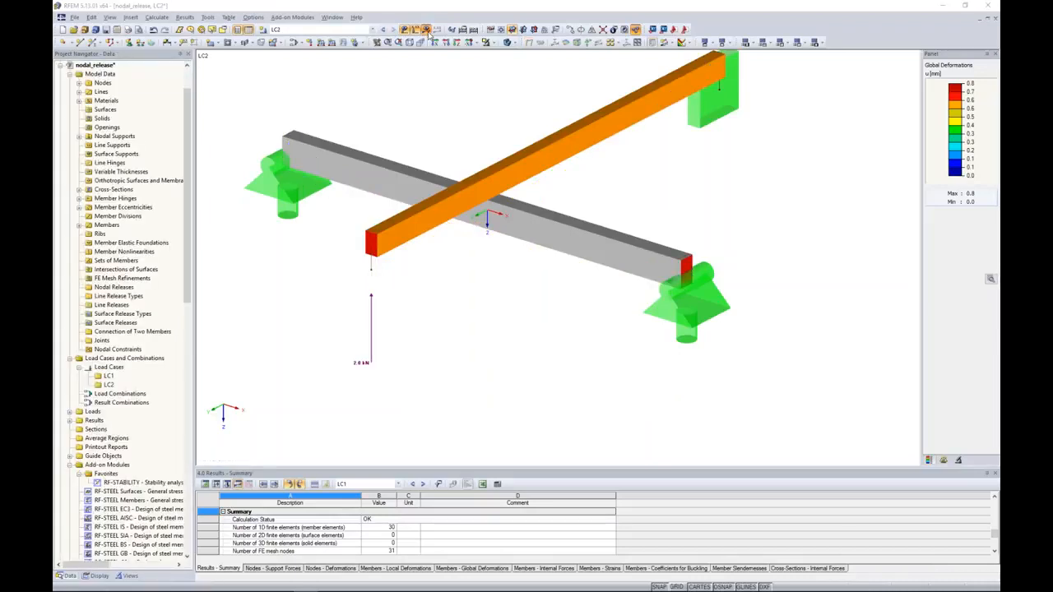
click(426, 30)
click(508, 316)
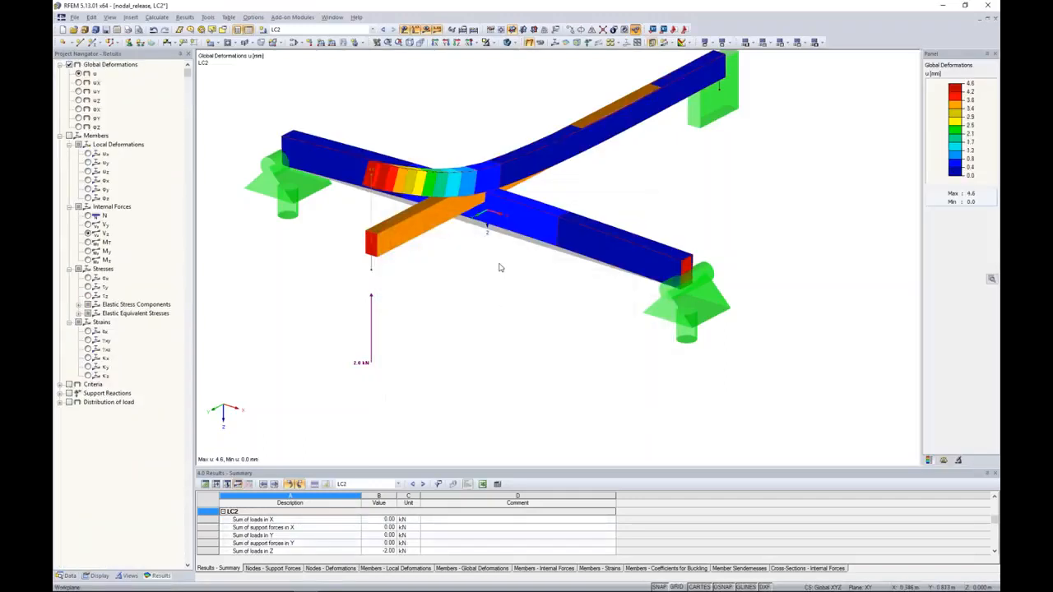
Step: Examine the member shear force V-z diagrams for LC2 in wireframe display, then restore the solid rendering
click(70, 136)
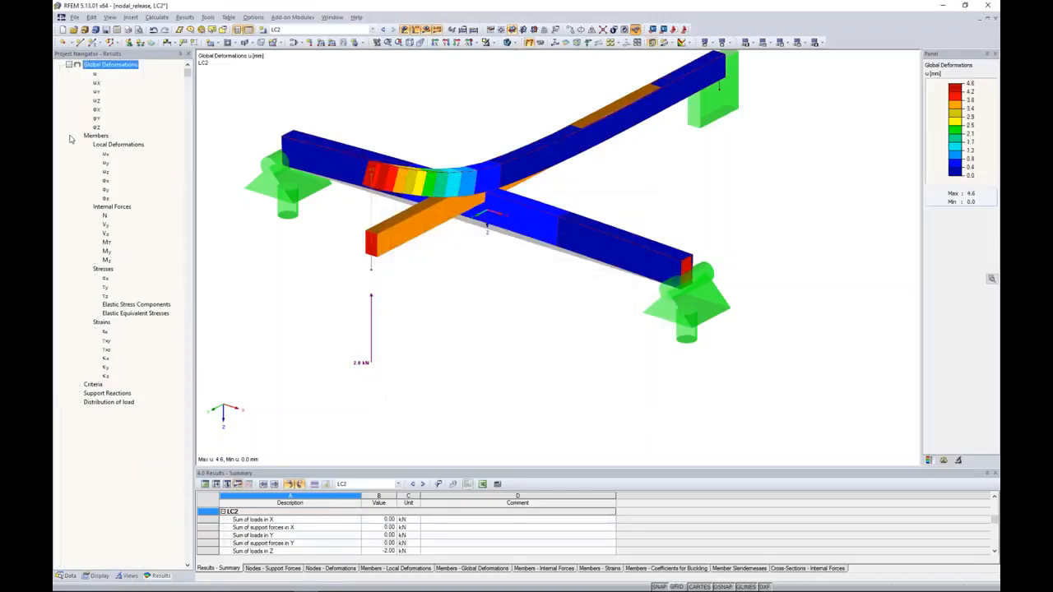
click(507, 42)
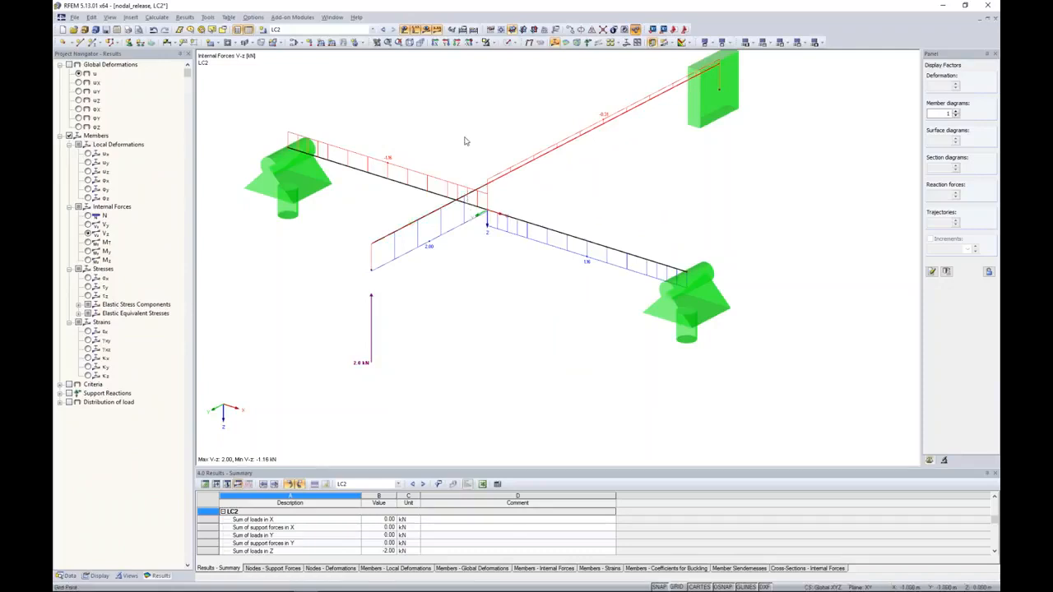
click(505, 43)
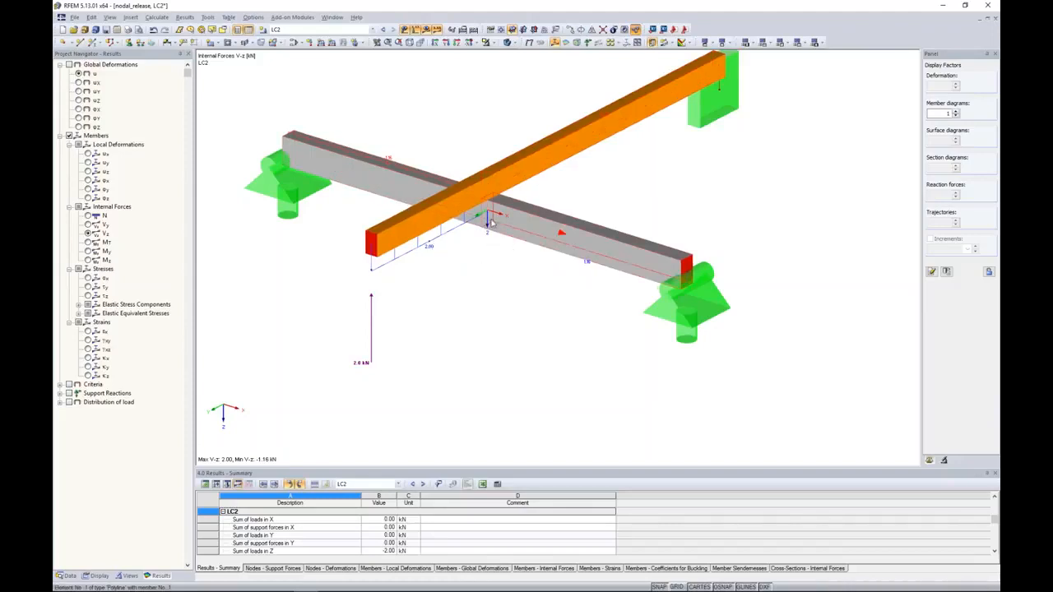
Step: Hide the results, return to wireframe display and start a new nodal release on node 1 at the beam crossing
click(67, 575)
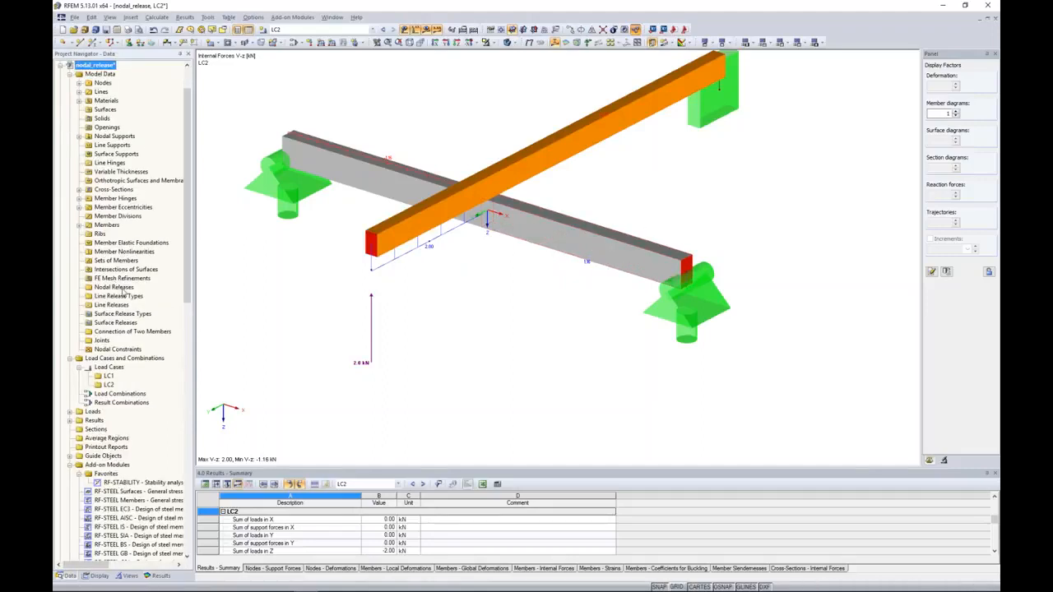
click(509, 45)
click(509, 45)
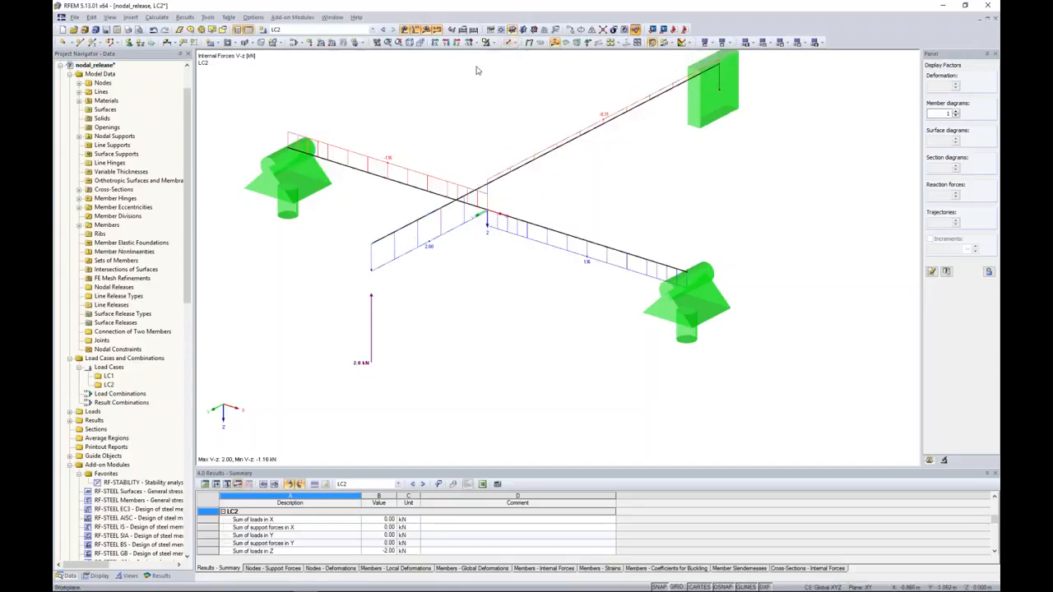
click(427, 30)
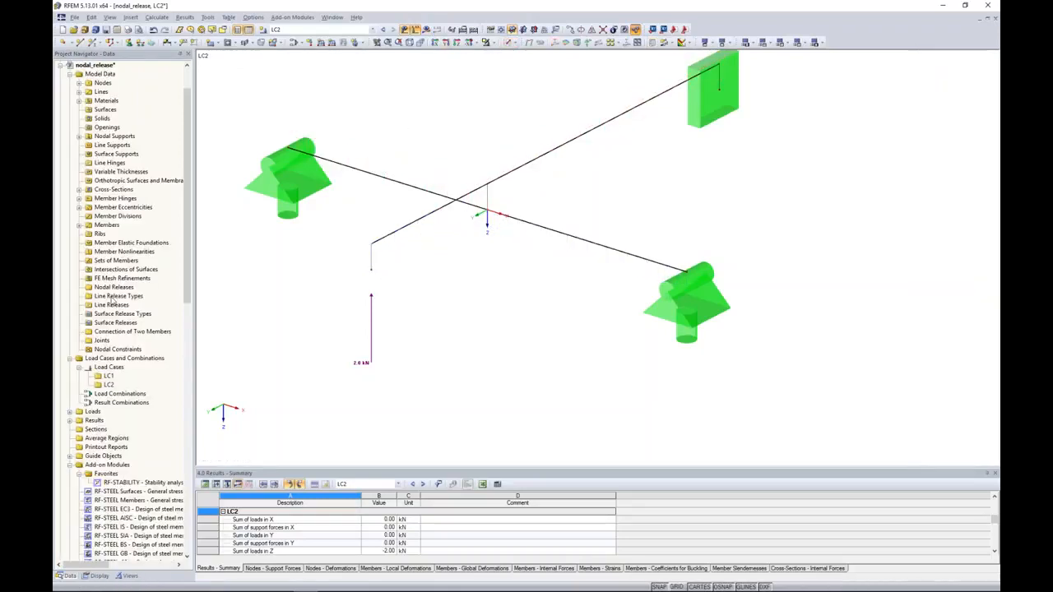
right_click(123, 289)
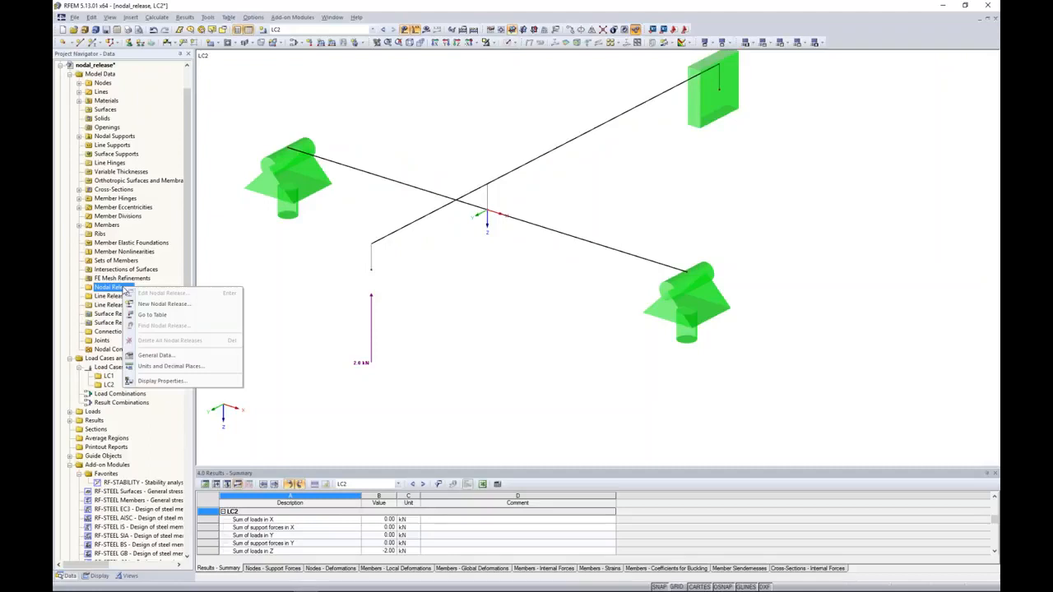
click(148, 305)
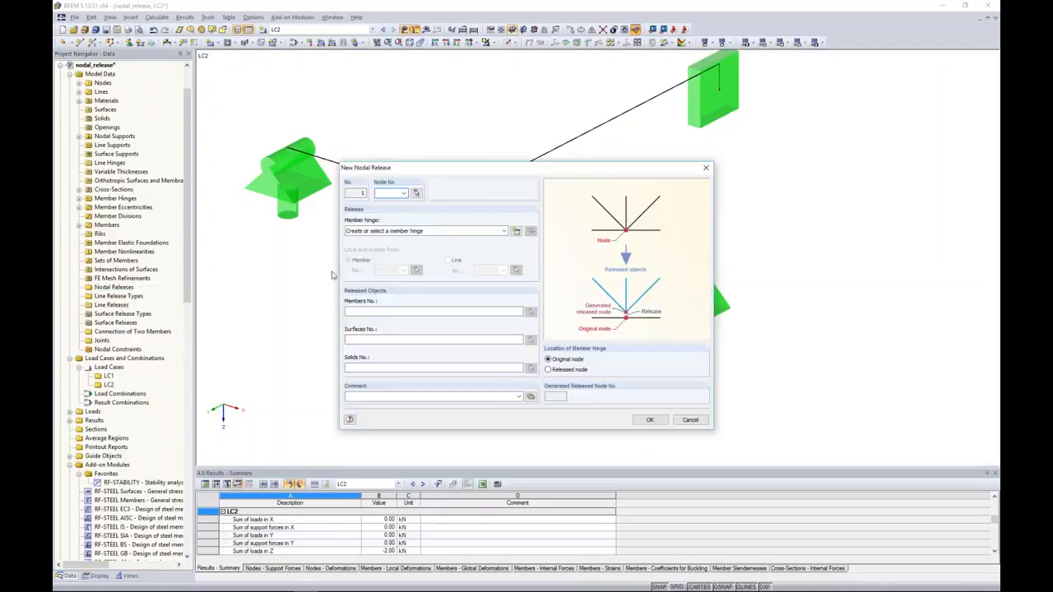
click(418, 193)
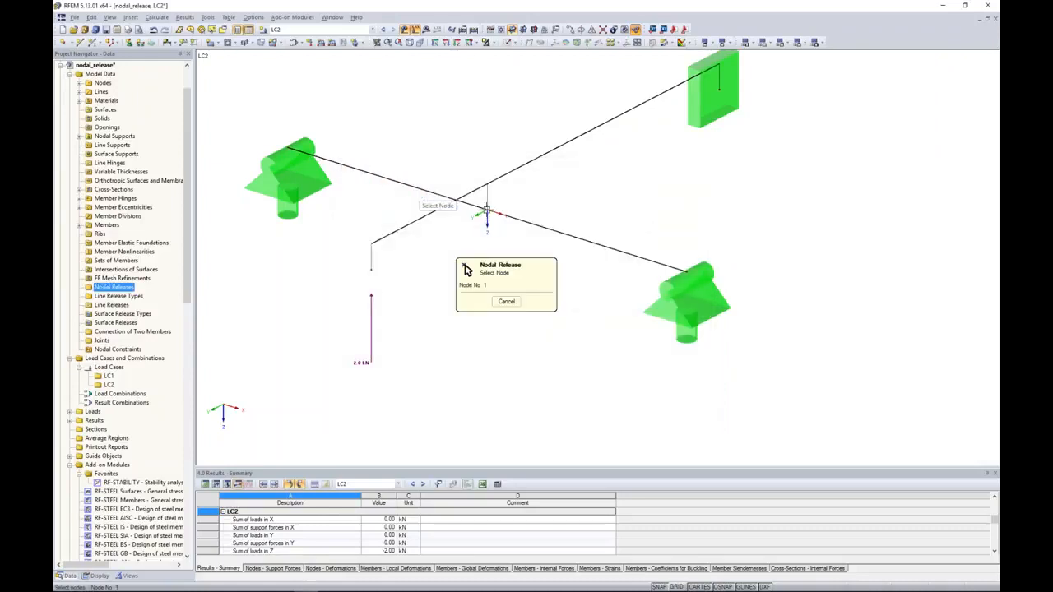
click(487, 211)
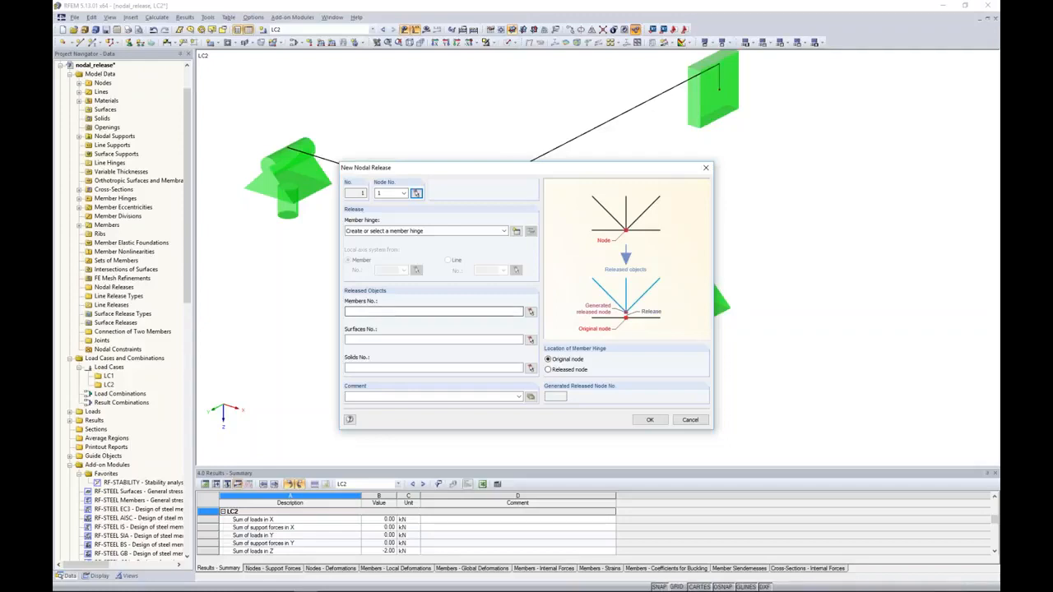
Step: Define a new member hinge for the release in the global X,Y,Z system, releasing only uY, uZ and φX
click(516, 231)
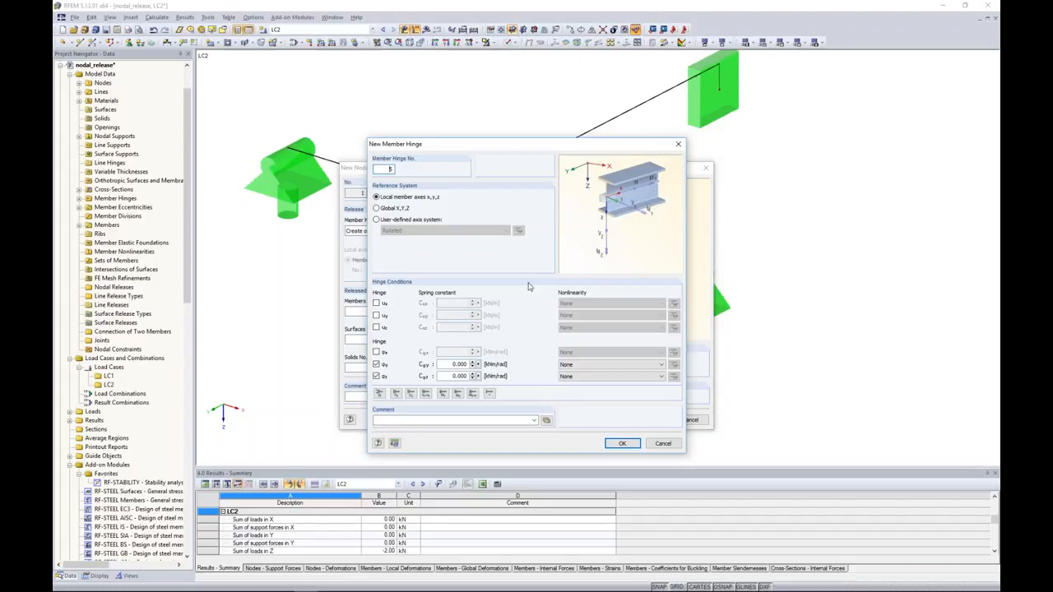
click(395, 212)
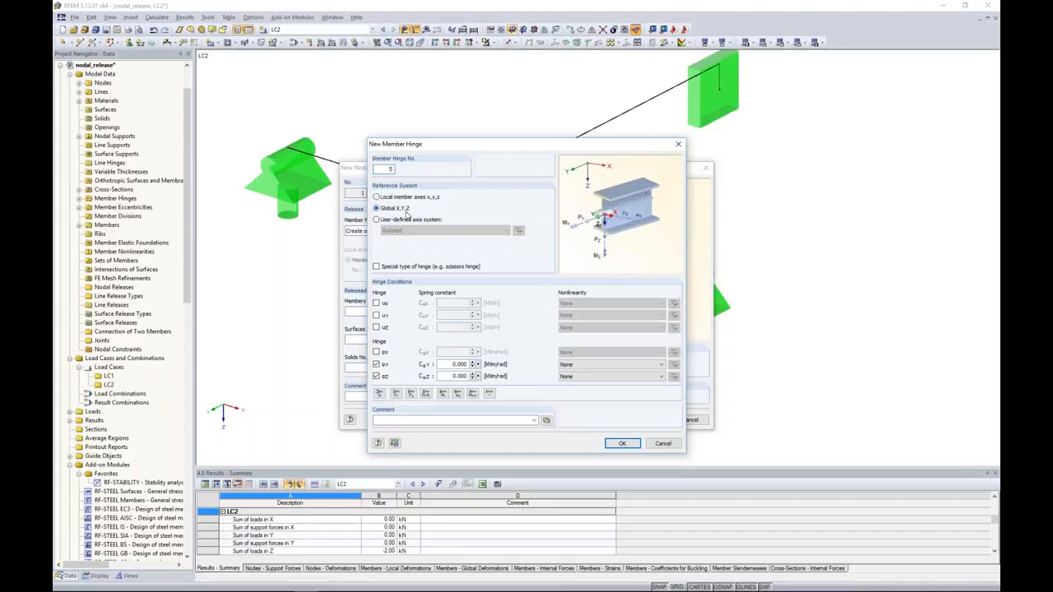
click(377, 316)
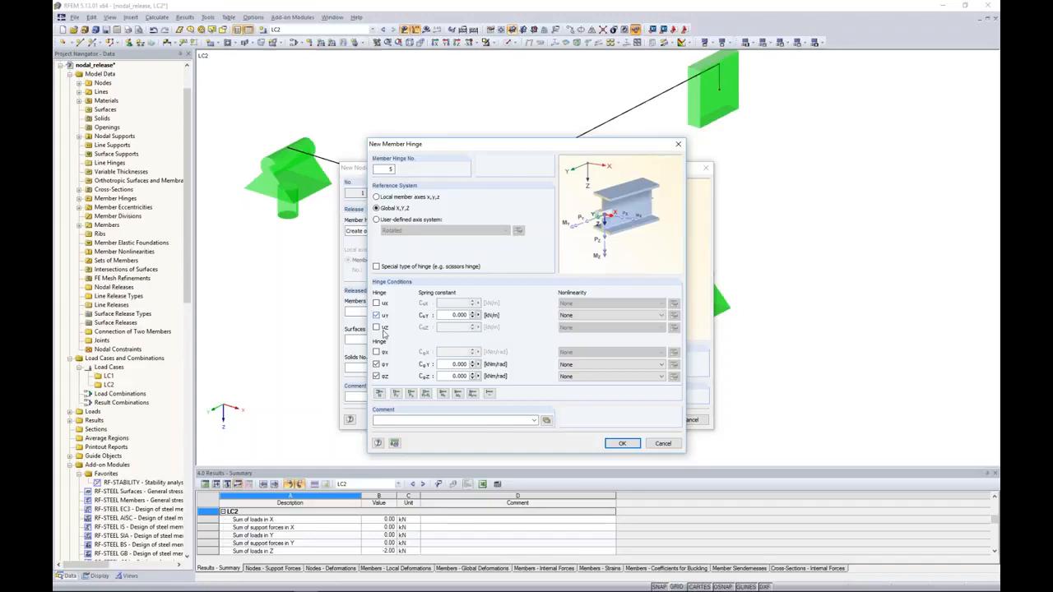
click(377, 327)
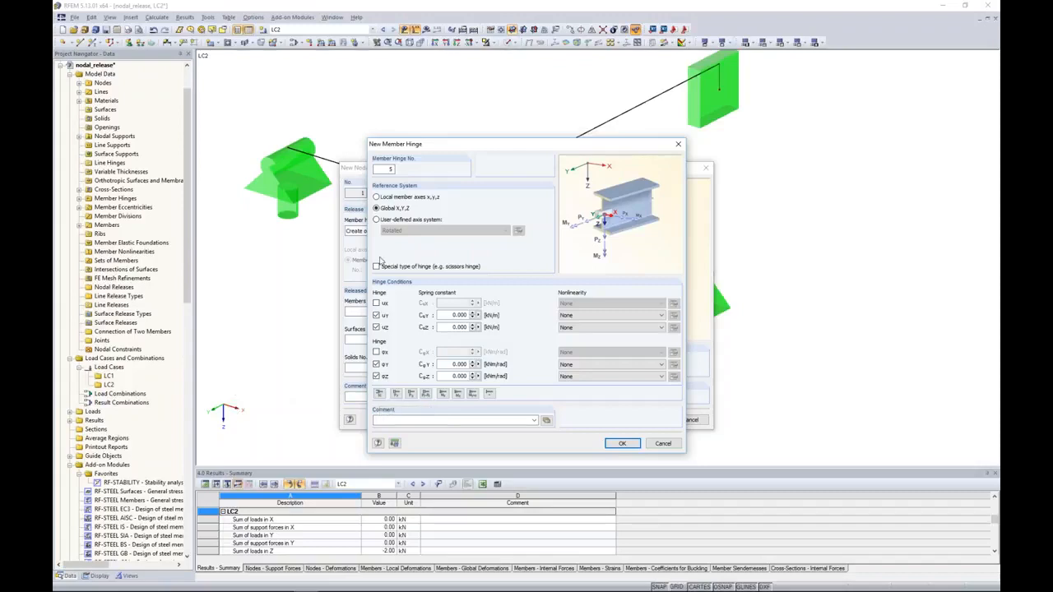
click(377, 352)
click(377, 364)
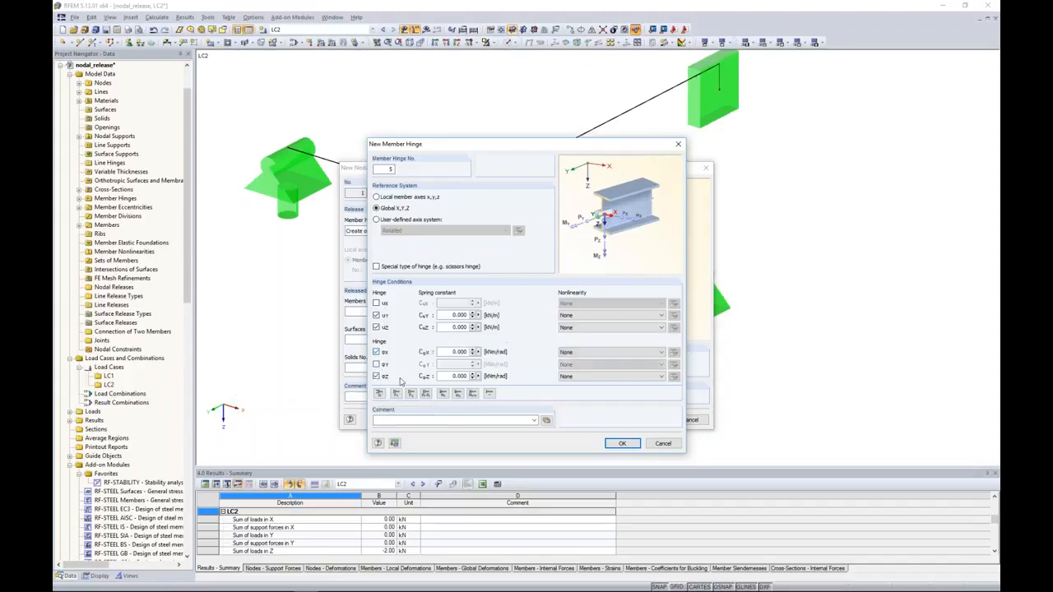
click(377, 376)
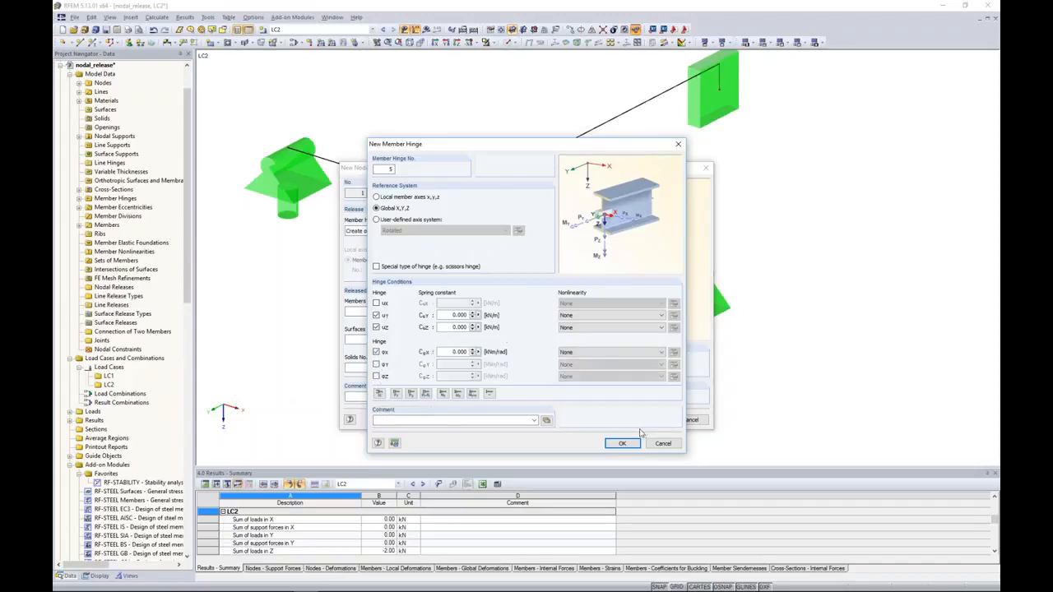
Step: Set the hinge's uZ nonlinearity to Fixed if positive P-Z and accept the hinge
click(446, 326)
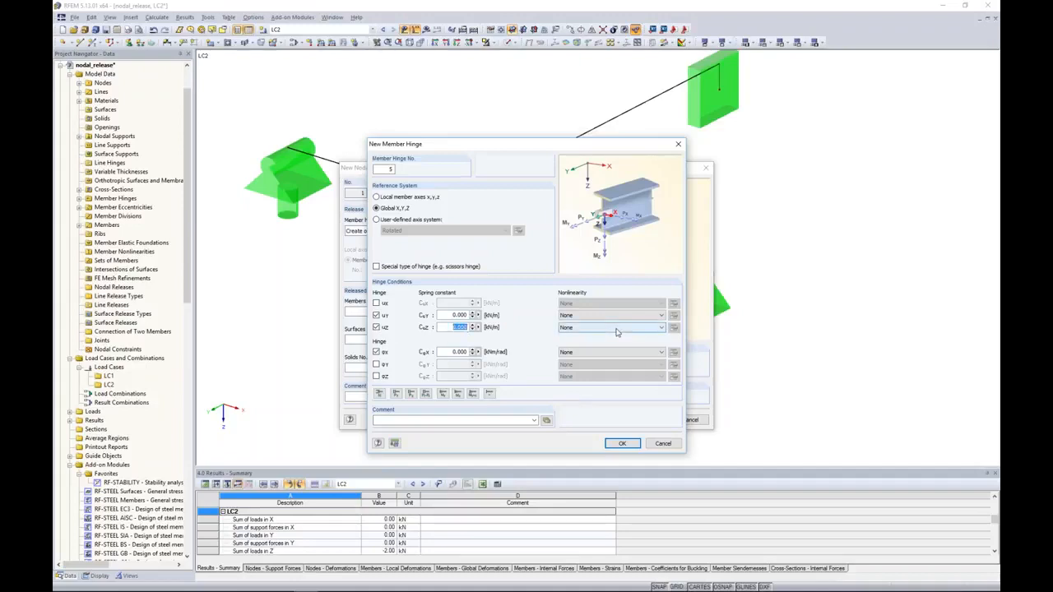
click(573, 329)
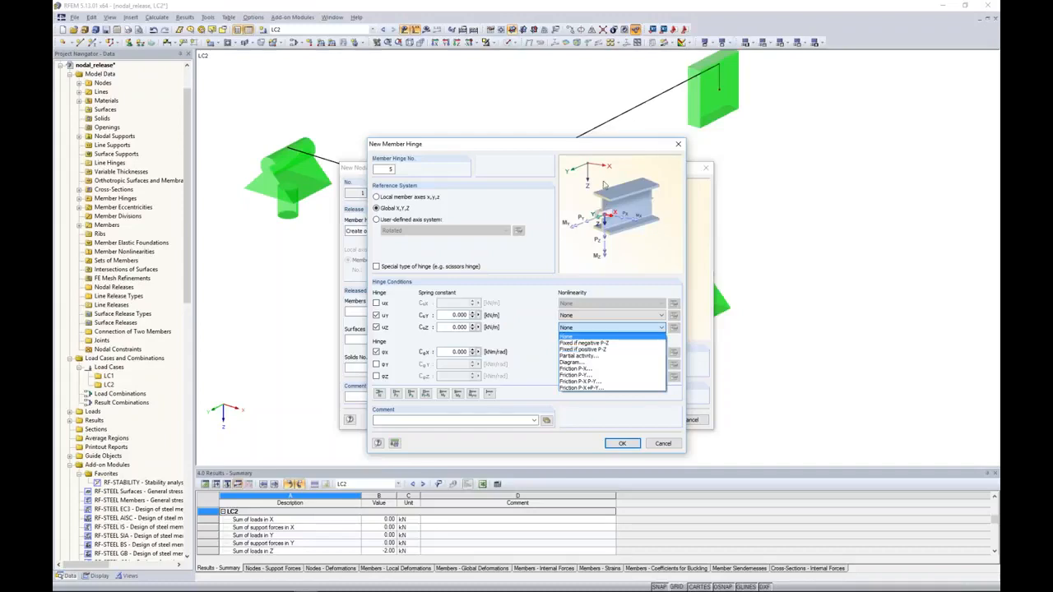
click(575, 350)
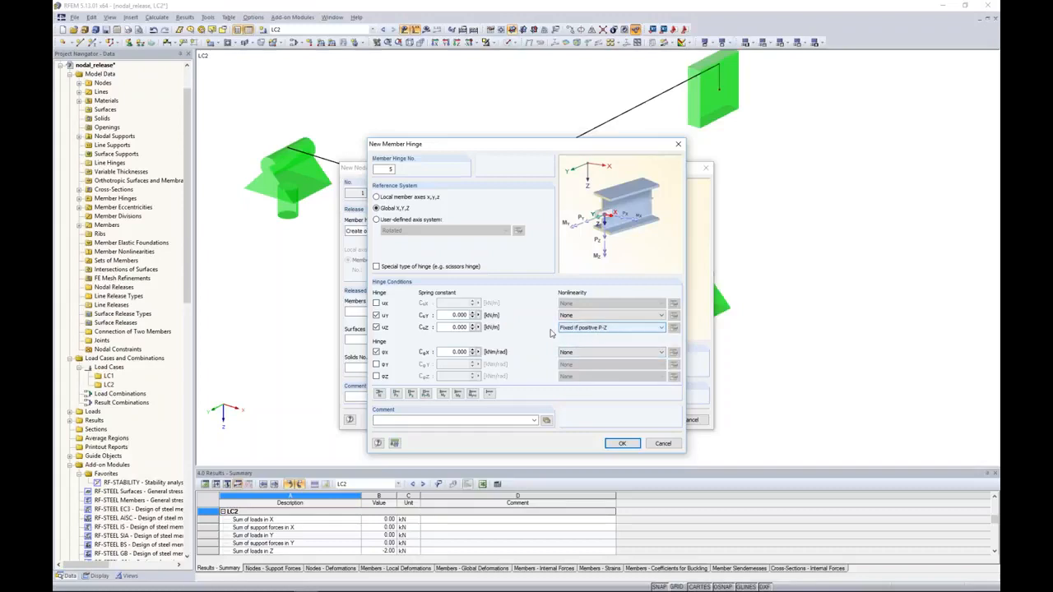
drag(452, 327, 475, 327)
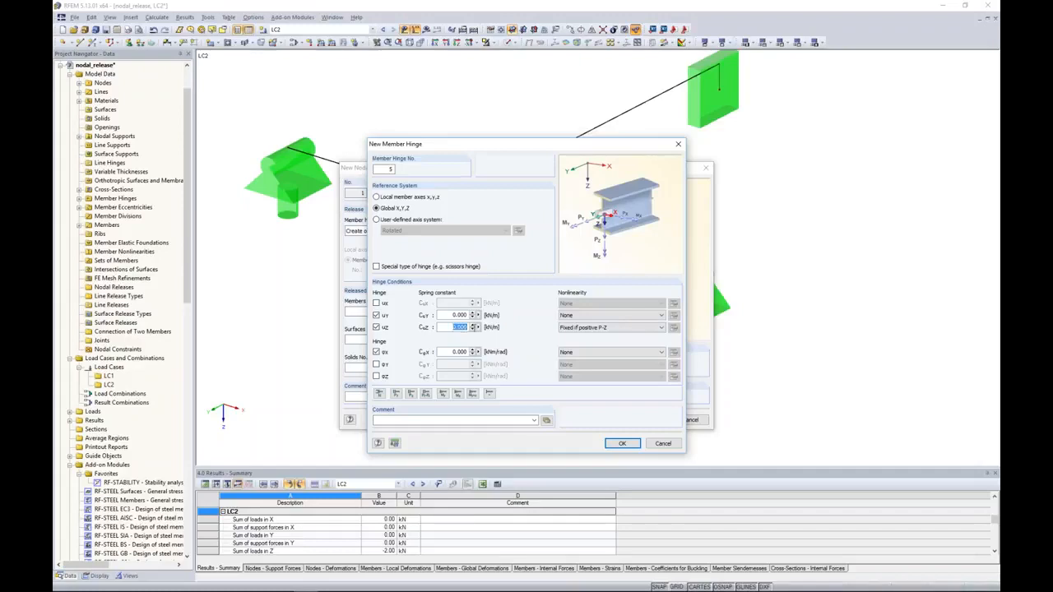
click(624, 443)
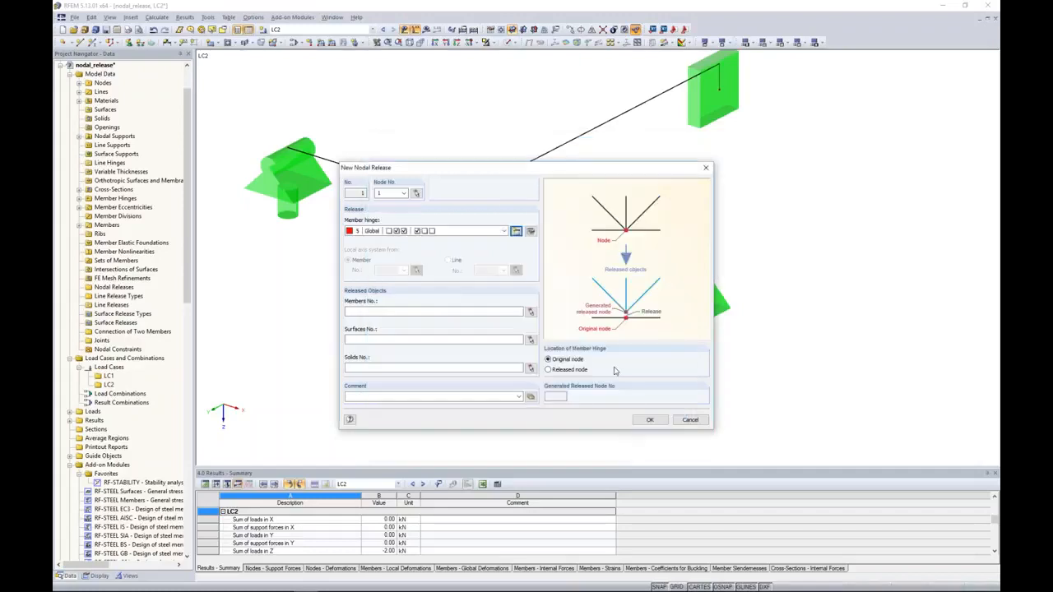
Step: Assign members 2 and 4 as the released objects and create the nodal release with its hinge at the original node
click(428, 310)
click(530, 312)
click(432, 213)
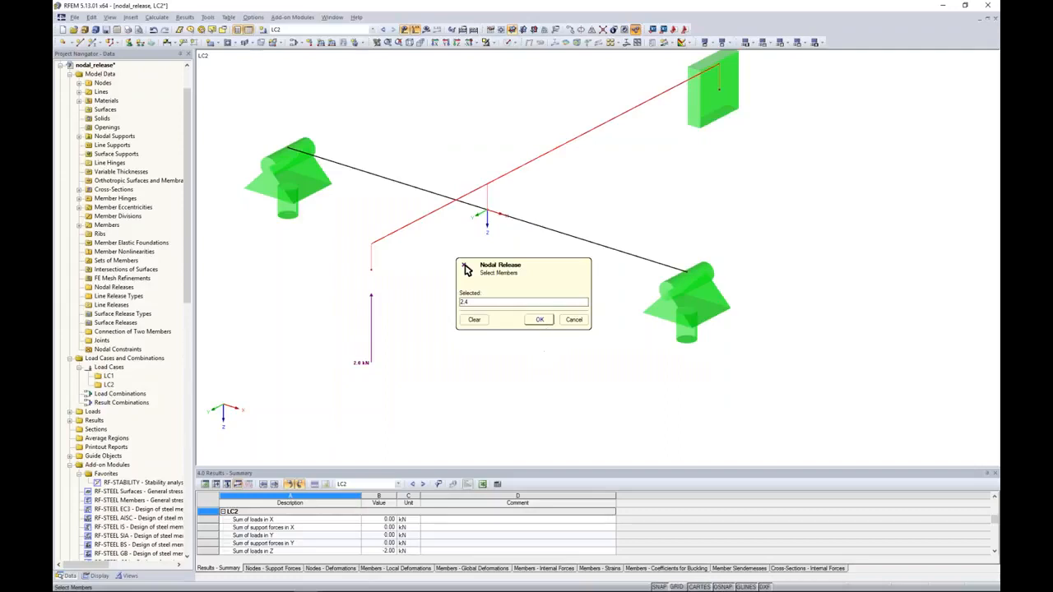
click(540, 320)
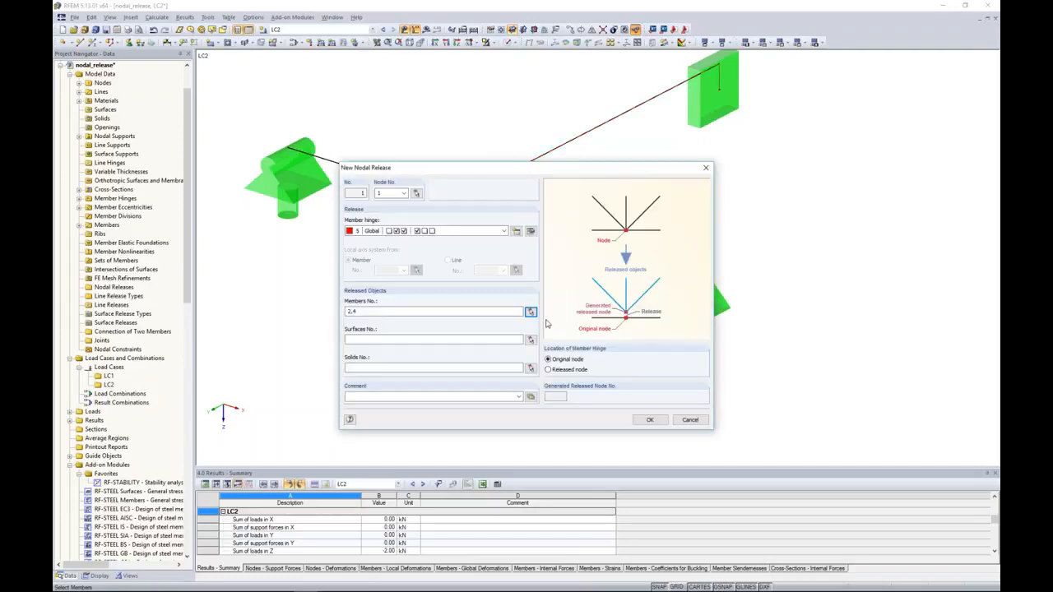
click(649, 420)
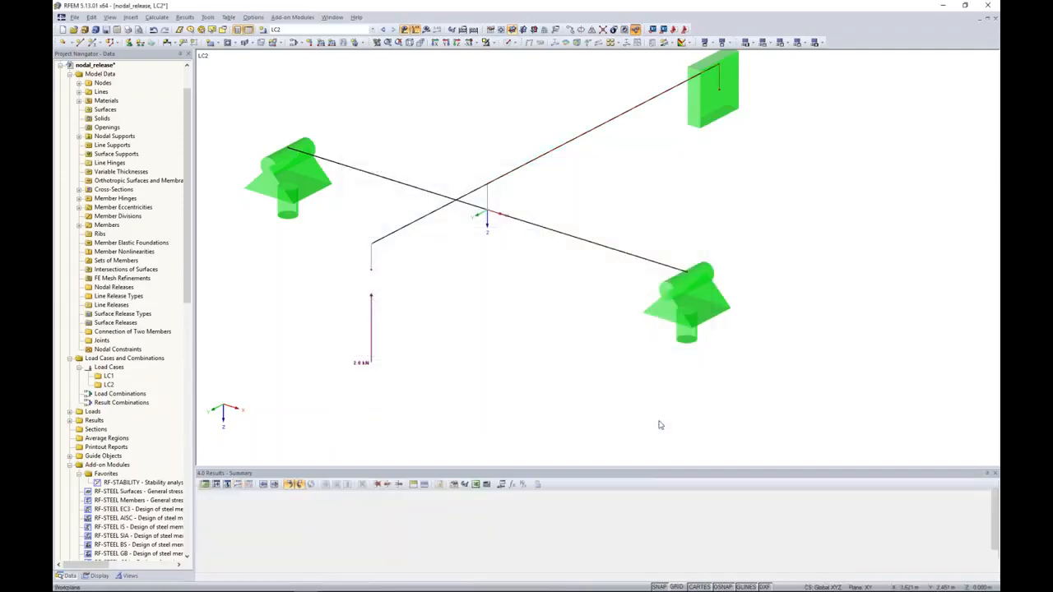
Step: Recalculate LC2 and examine the member V-z shear forces and the global deformations of the crossing beams
click(426, 29)
click(510, 321)
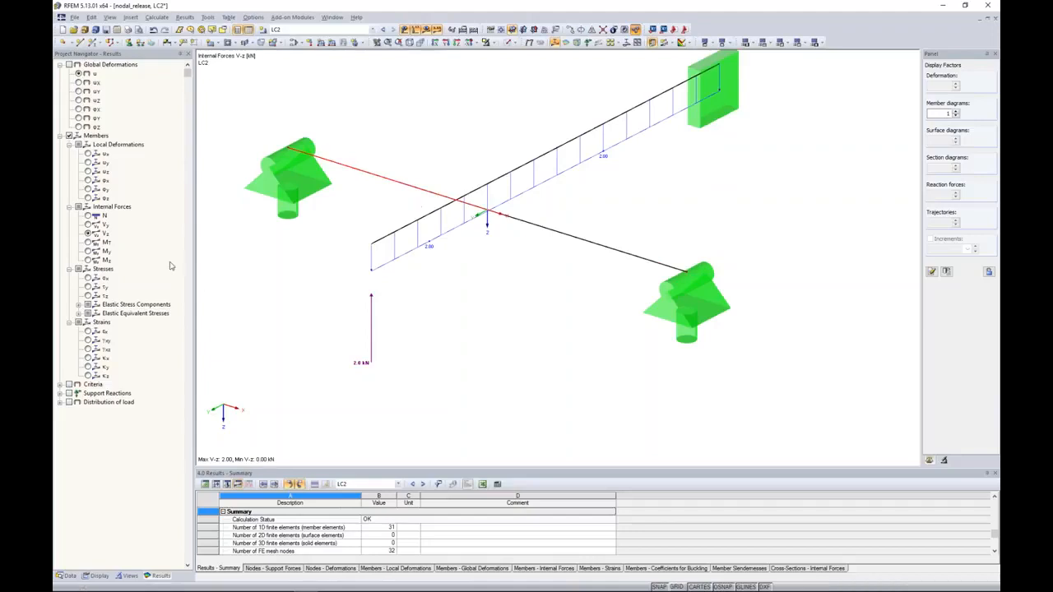
click(72, 65)
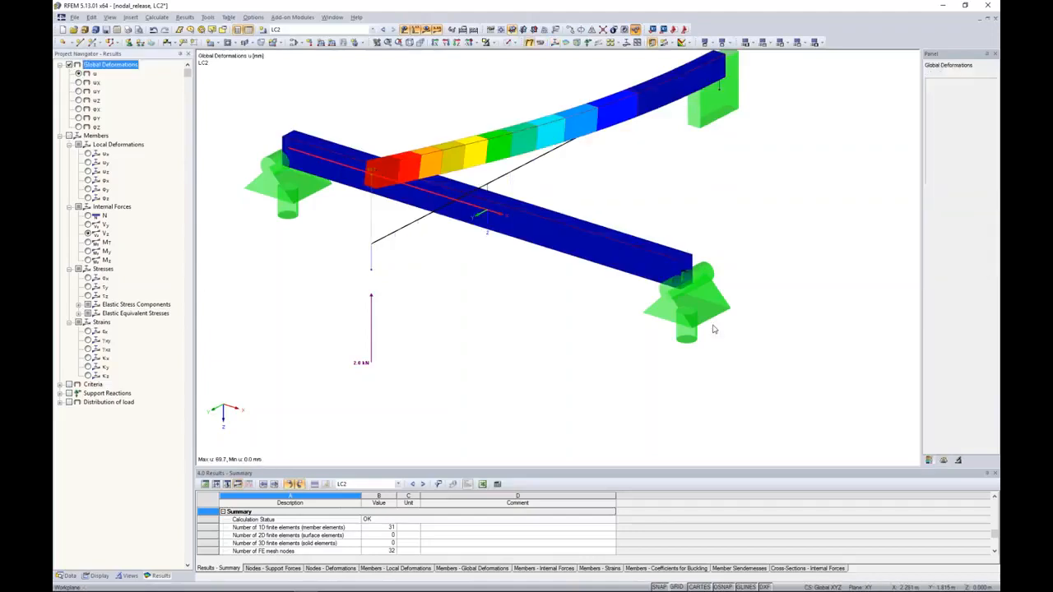
ctrl+middle_drag(785, 348, 706, 309)
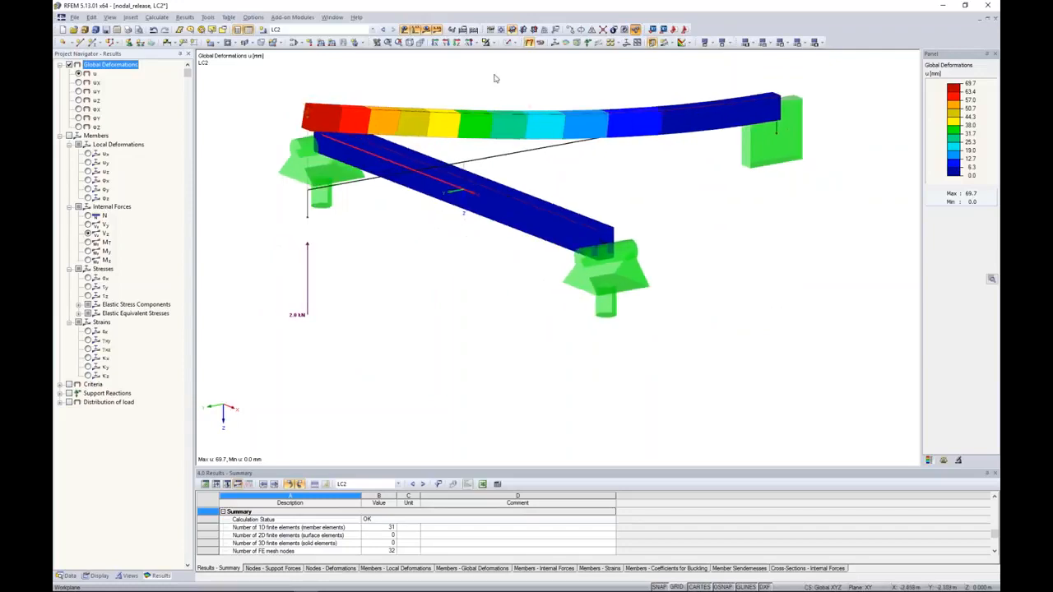
Step: Calculate LC1 and examine its global deformations and member shear forces V-z
click(420, 30)
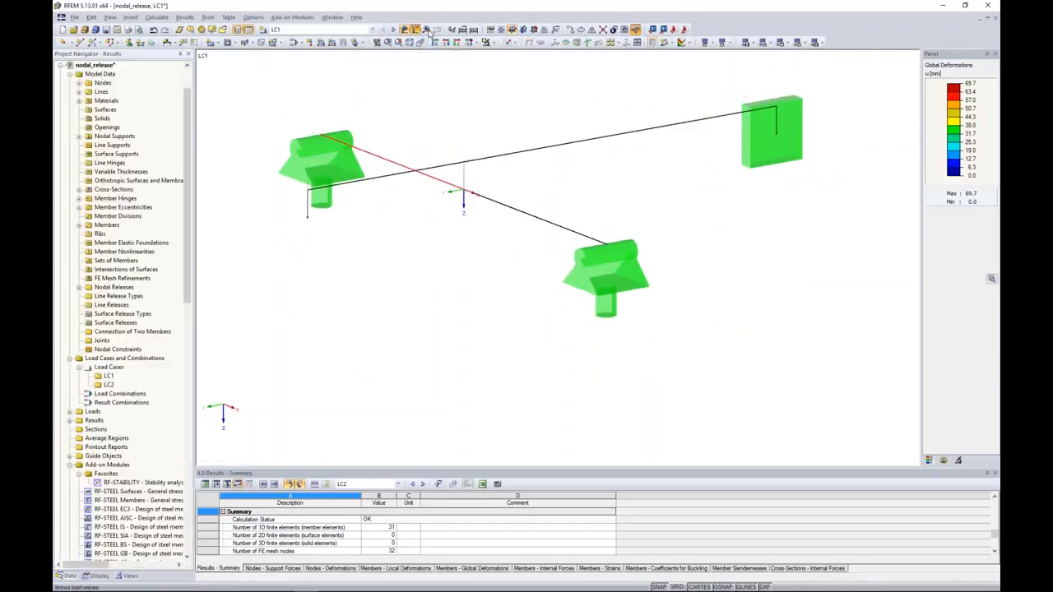
click(510, 315)
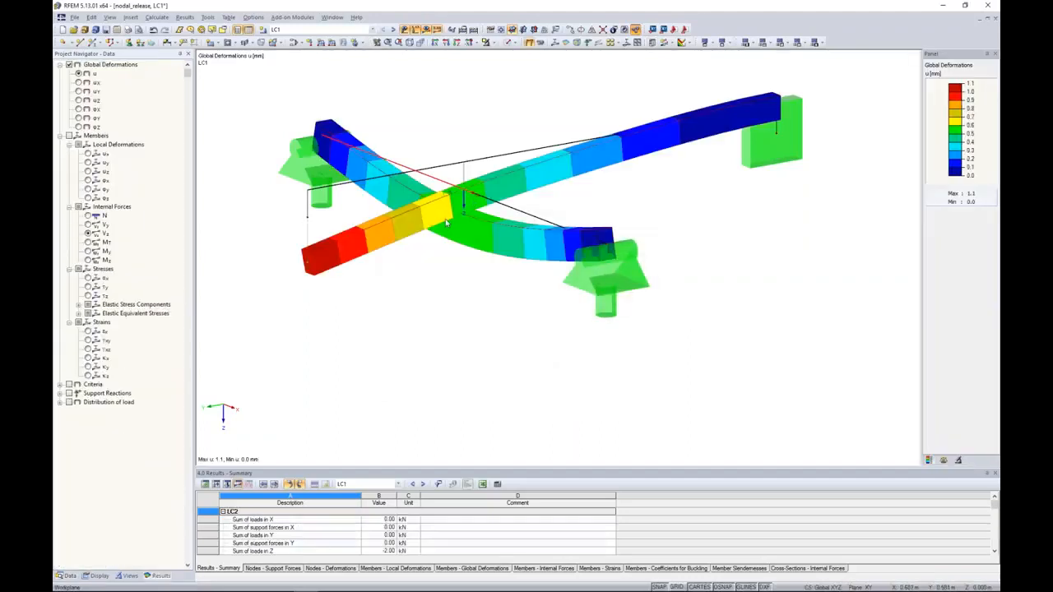
click(88, 234)
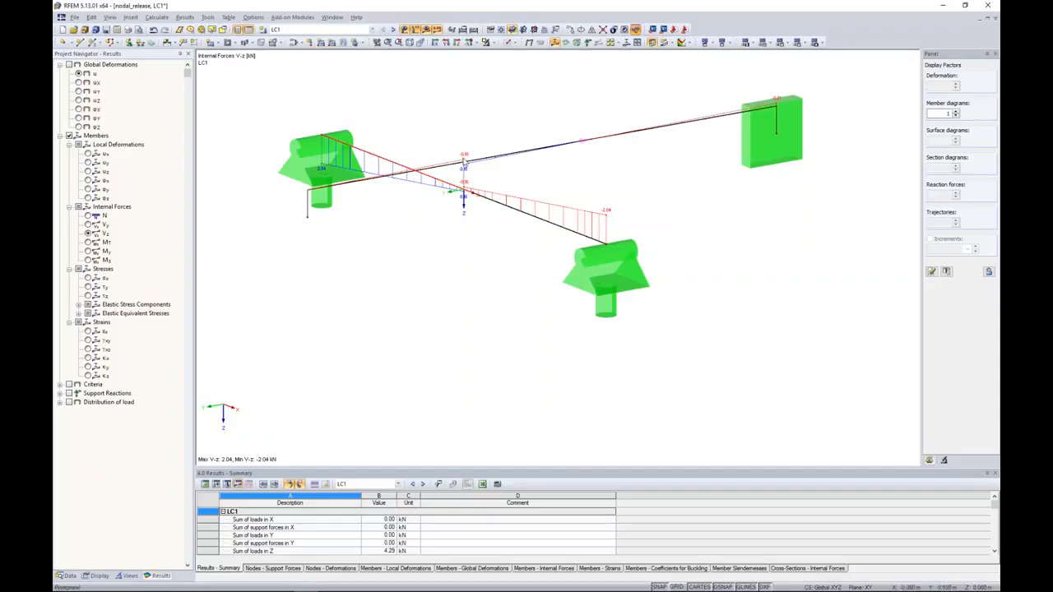
Step: Close up the nodal_release model's data tree and switch to the line_release model
click(66, 576)
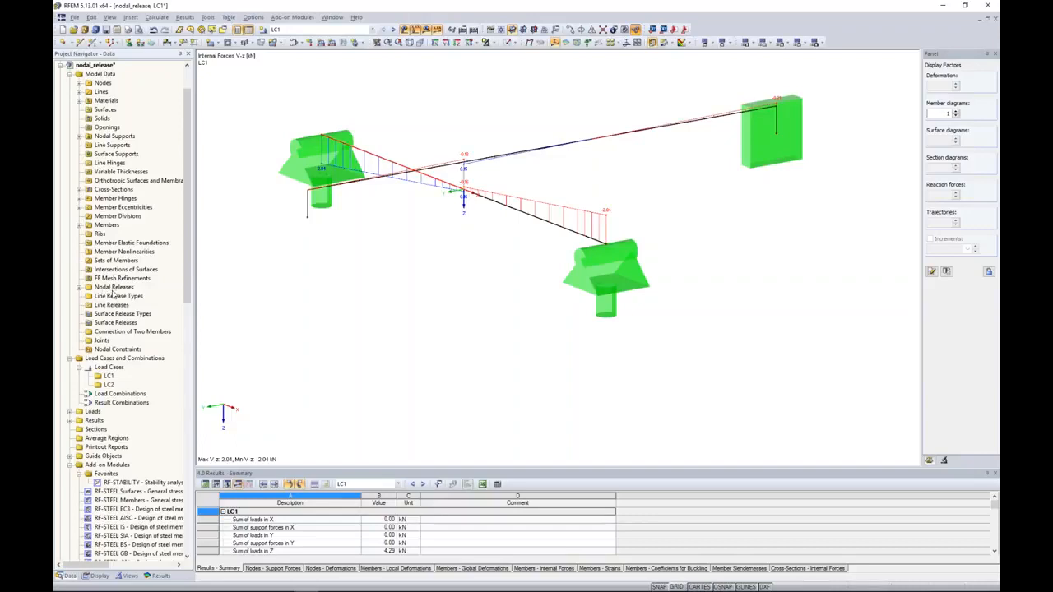
scroll(114, 293, up, 2)
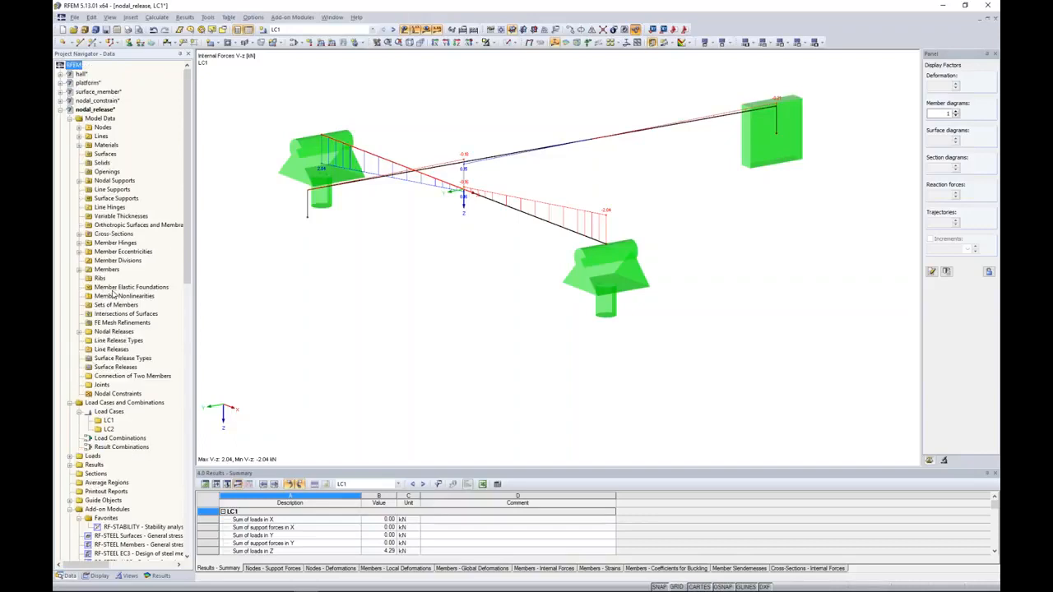
click(61, 111)
double_click(92, 118)
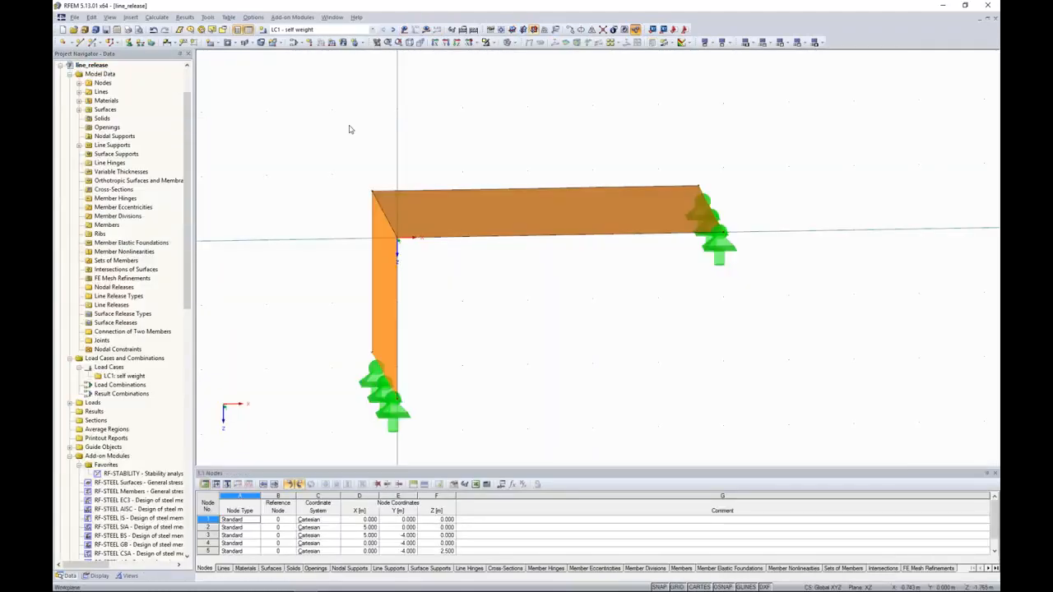
middle_drag(360, 126, 495, 144)
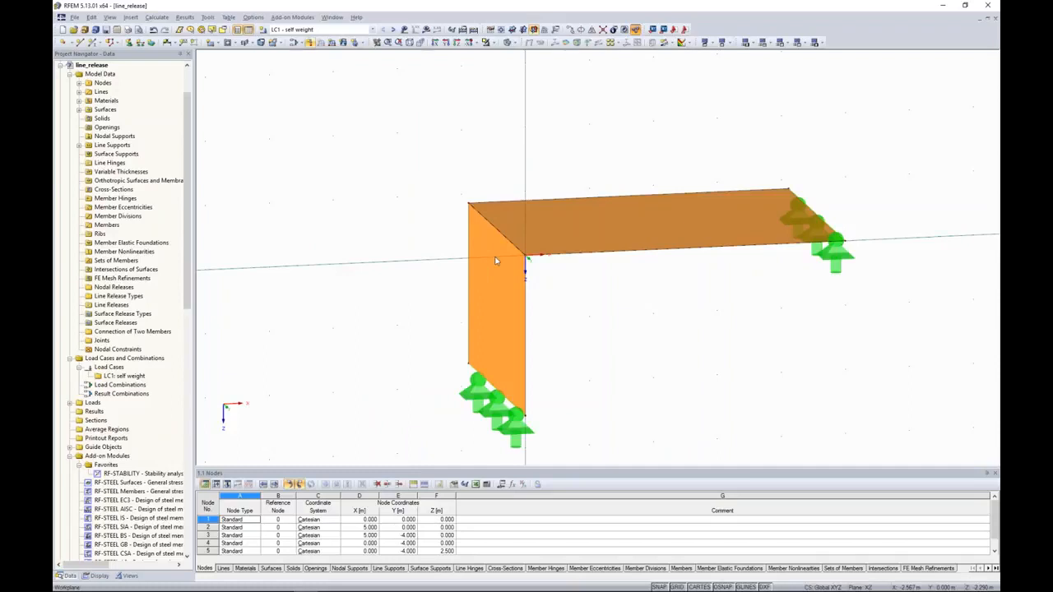
Step: Calculate the self-weight load case LC1 and examine the global deformations of the two connected surfaces
click(564, 226)
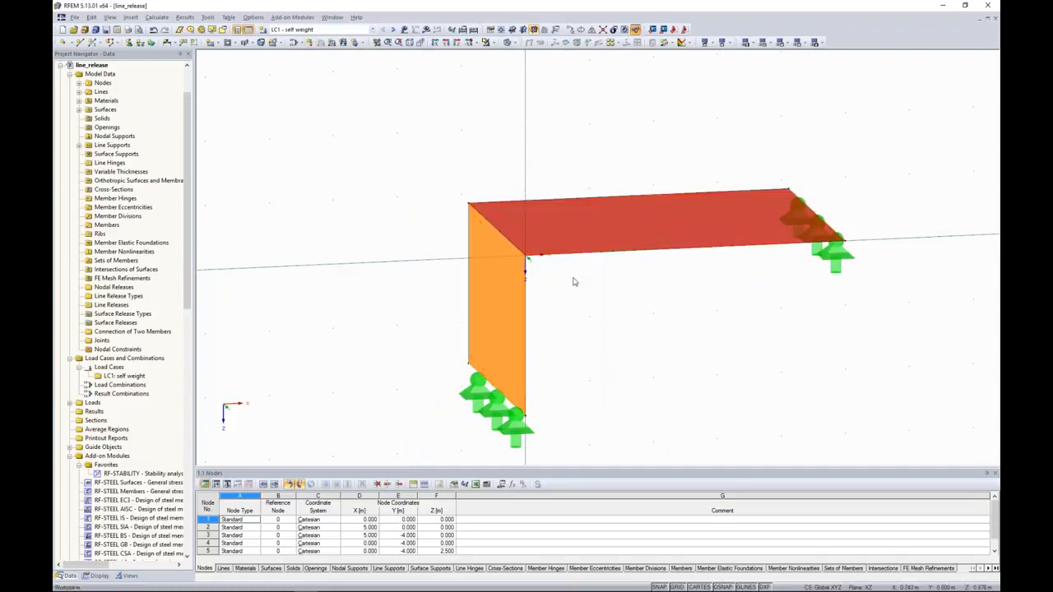
click(427, 31)
key(Return)
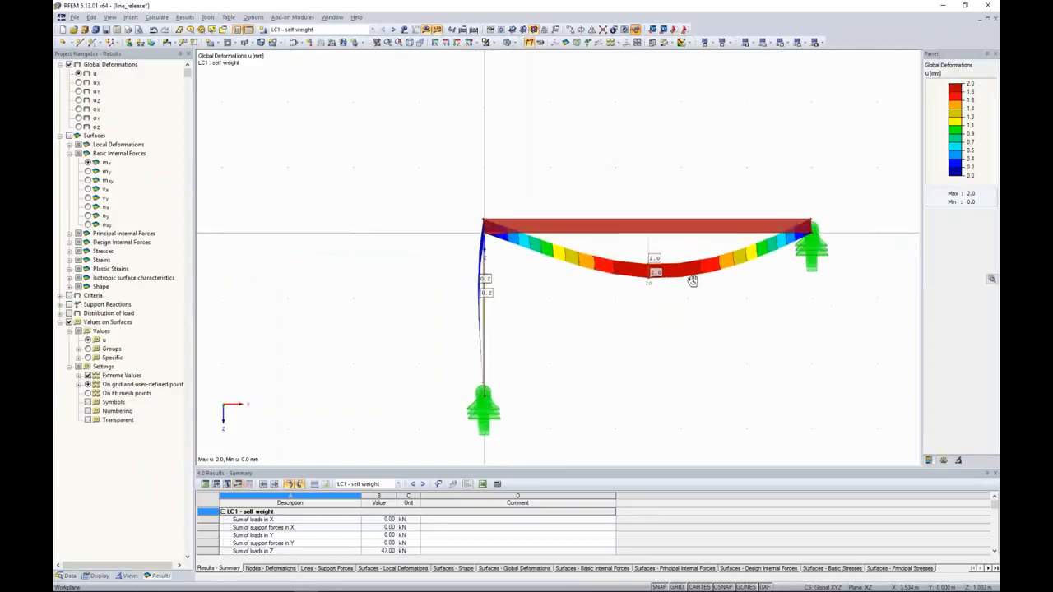
ctrl+middle_drag(693, 280, 511, 242)
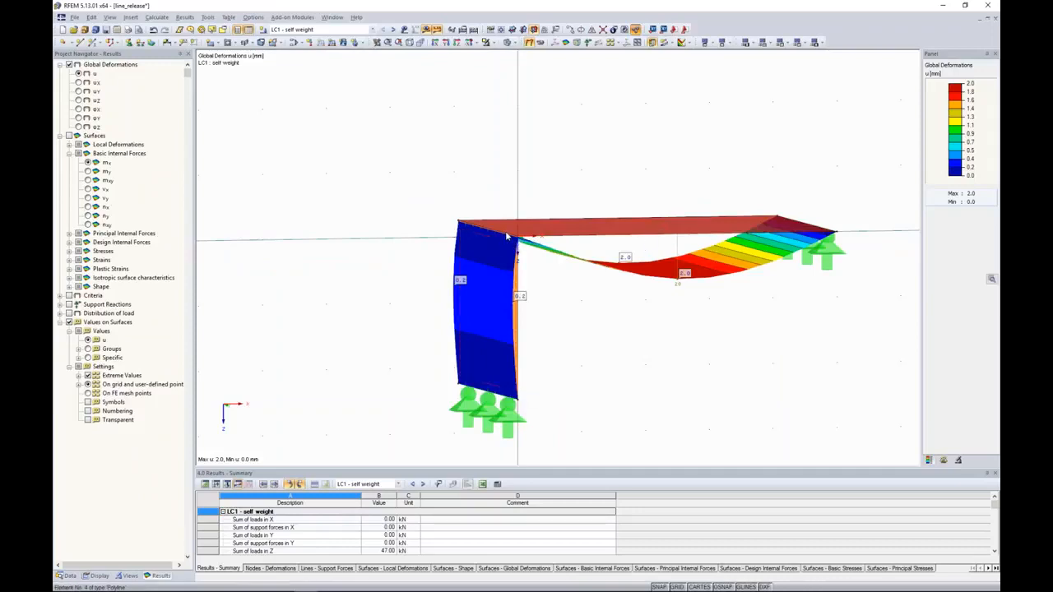
ctrl+middle_drag(732, 311, 510, 247)
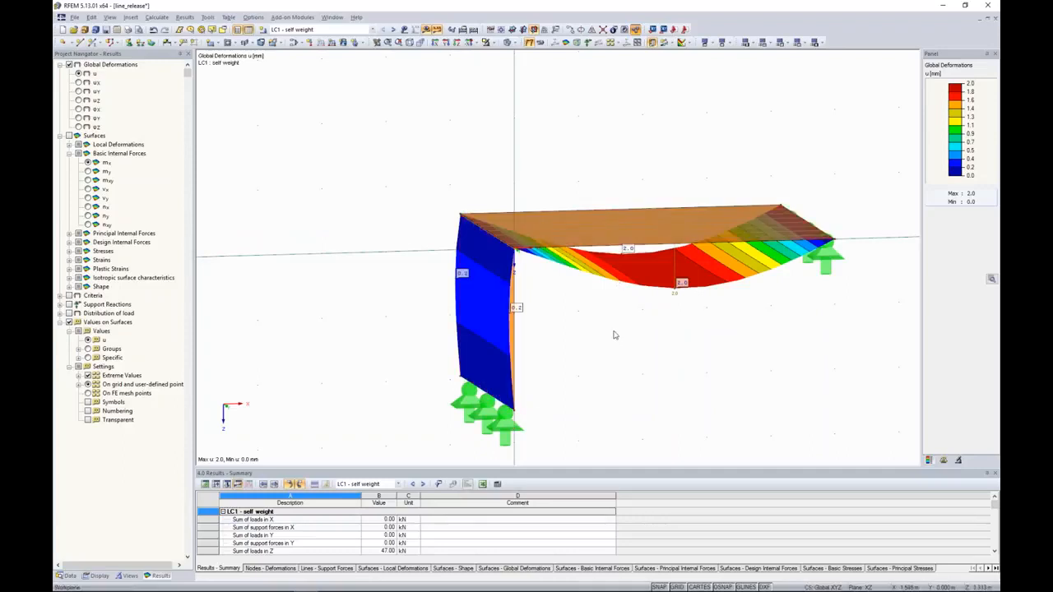
Step: Start a new line release on line 4, the shared edge between the horizontal and vertical surfaces
click(67, 576)
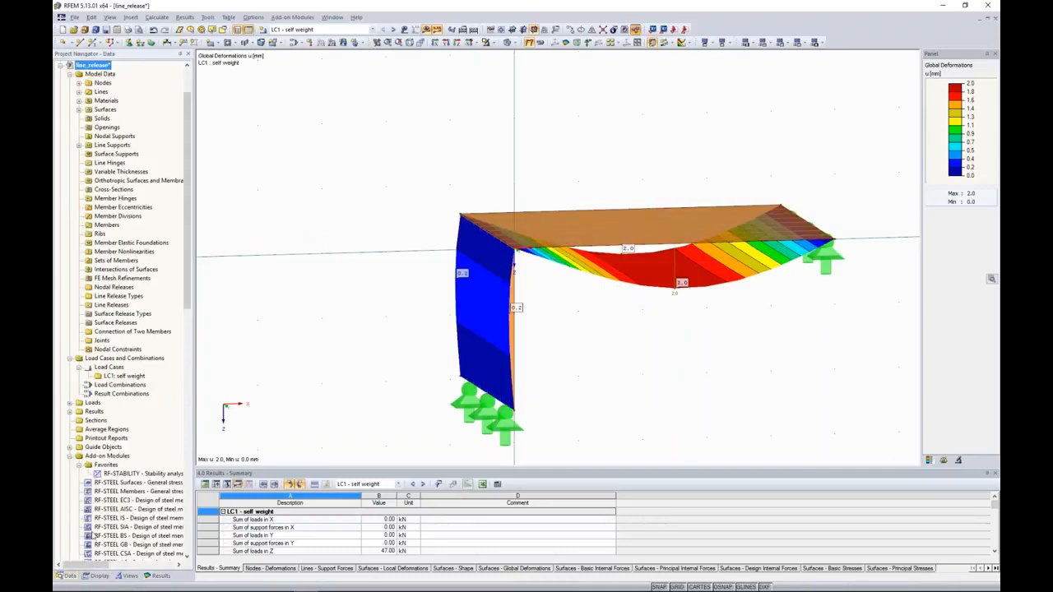
right_click(108, 306)
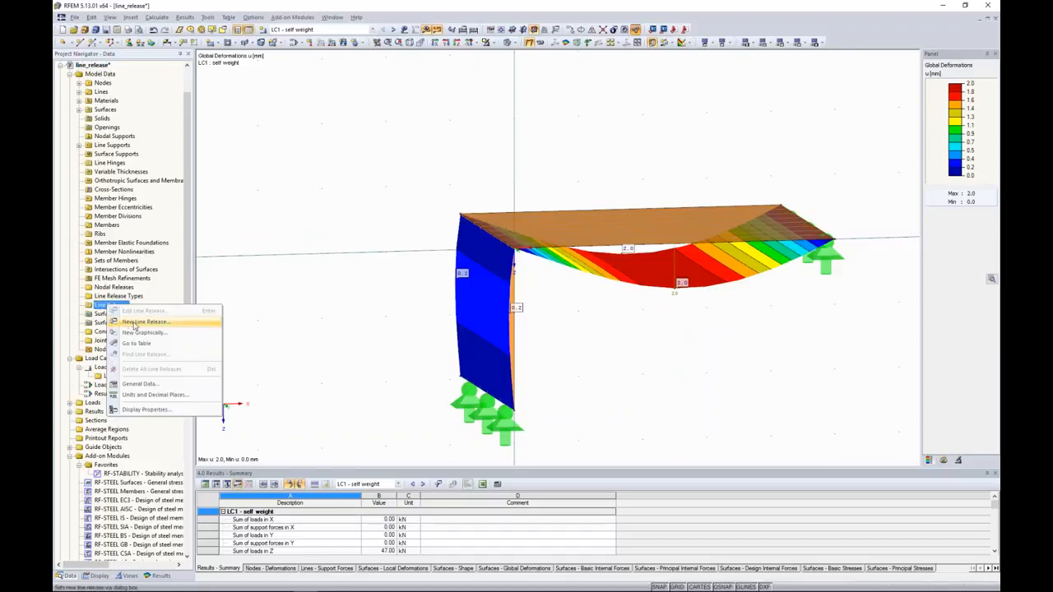
click(134, 325)
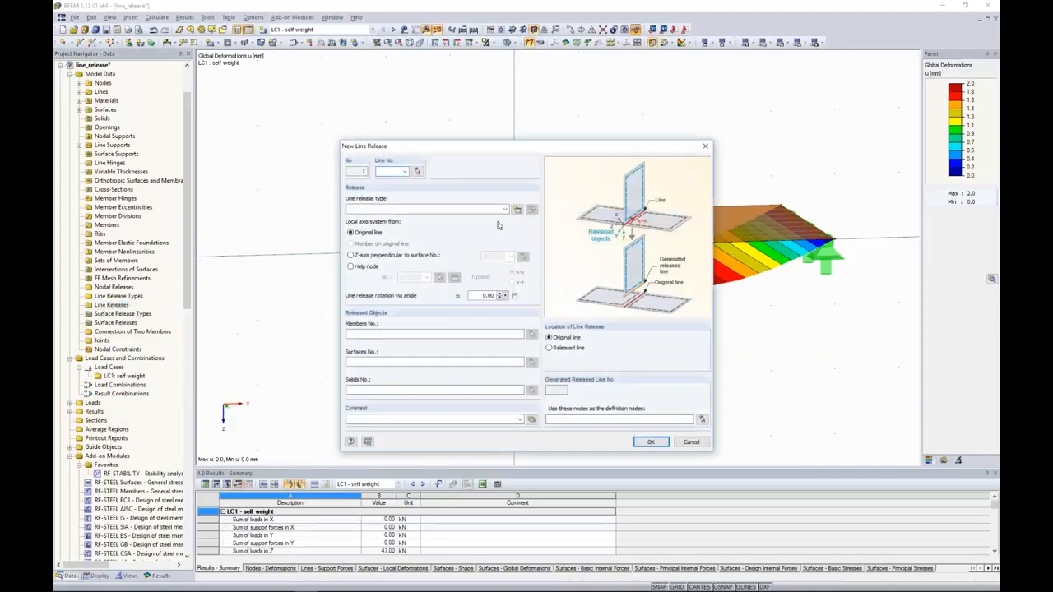
click(417, 171)
click(482, 230)
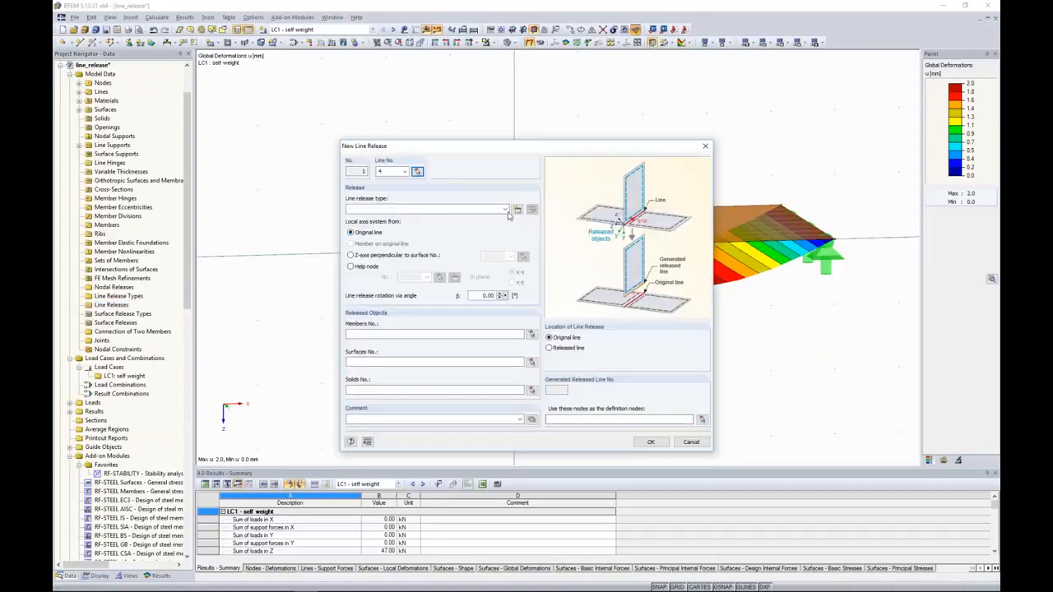
Step: Create a new line release type that releases the rotation φx with a spring constant of 0.000
click(517, 211)
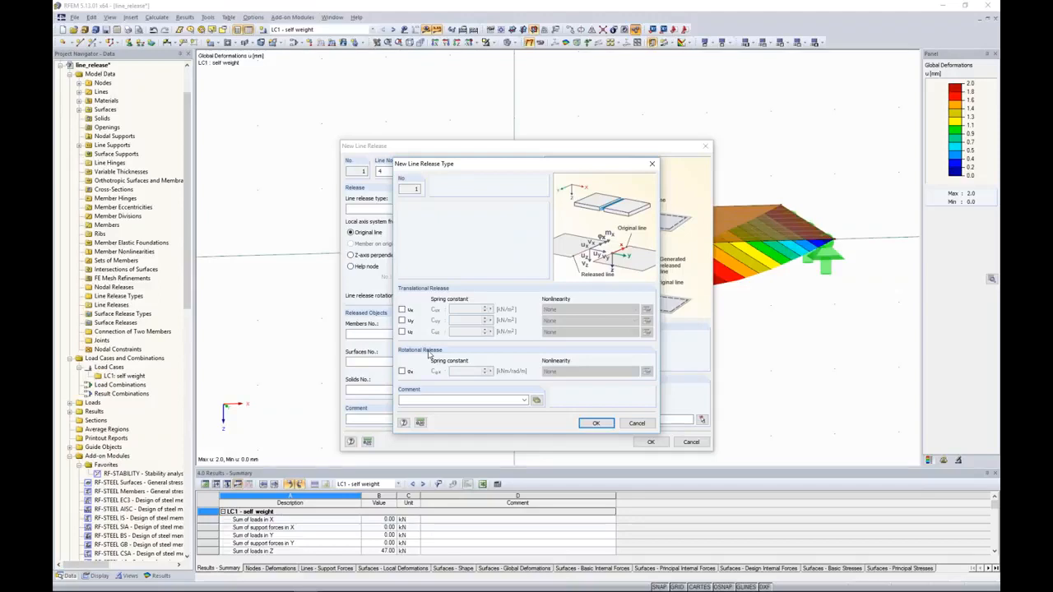
click(402, 372)
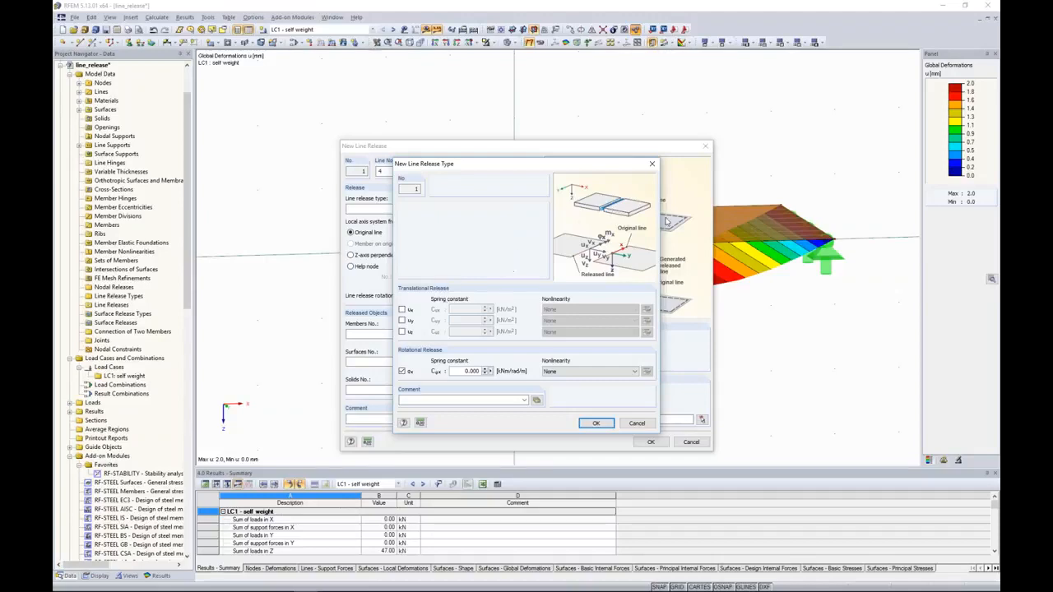
Step: Try releasing the ux and uy translations and review the nonlinearity options for ux, then clear both releases
click(401, 310)
click(401, 320)
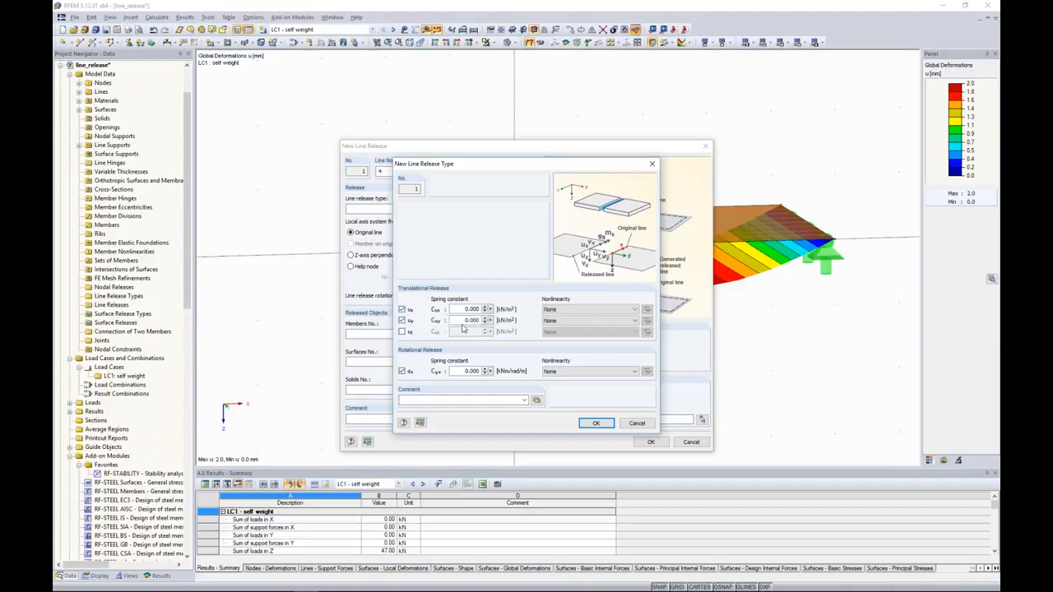
click(600, 310)
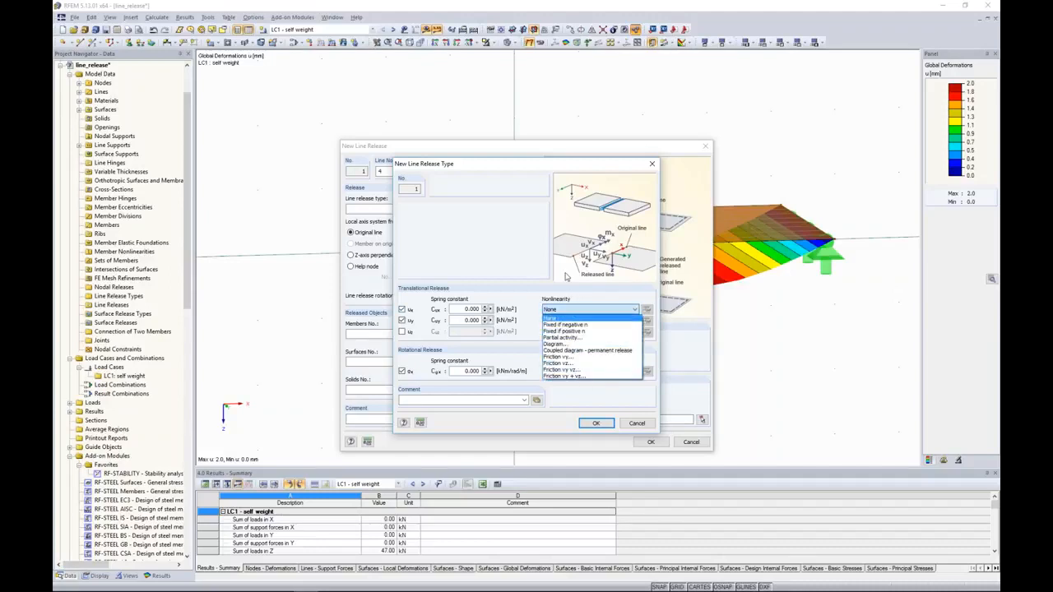
click(404, 313)
click(402, 309)
click(403, 320)
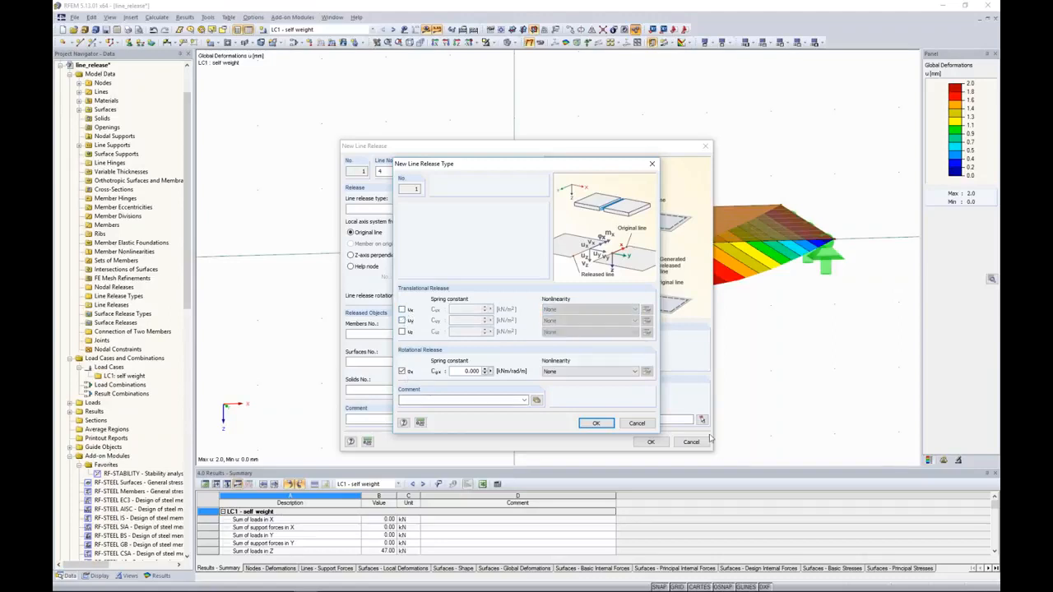
Step: Accept the release type, assign surface 1 as the released object and create the line release, allowing existing results to be deleted
click(595, 423)
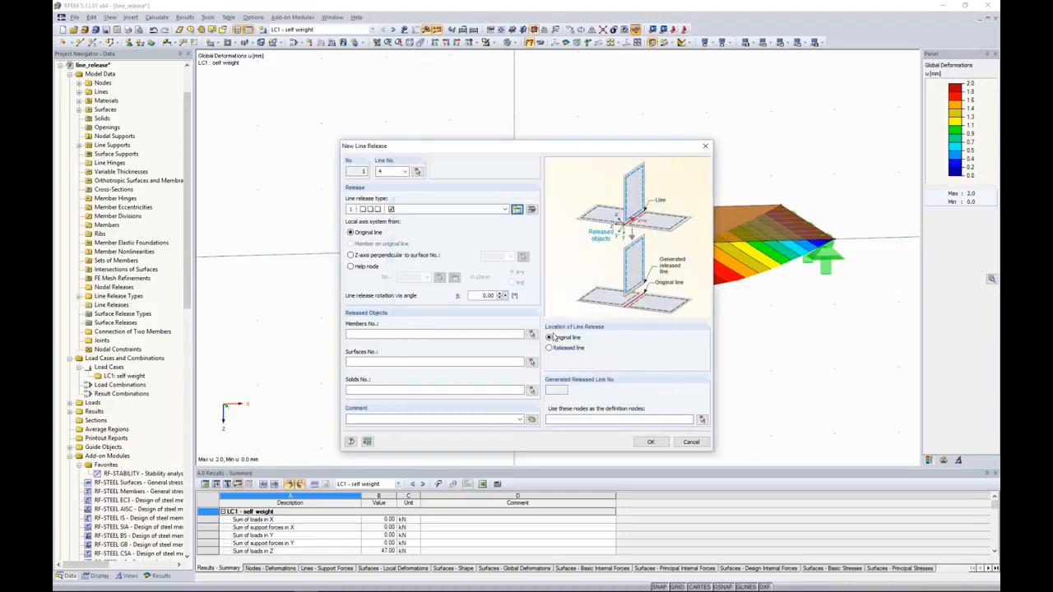
click(376, 362)
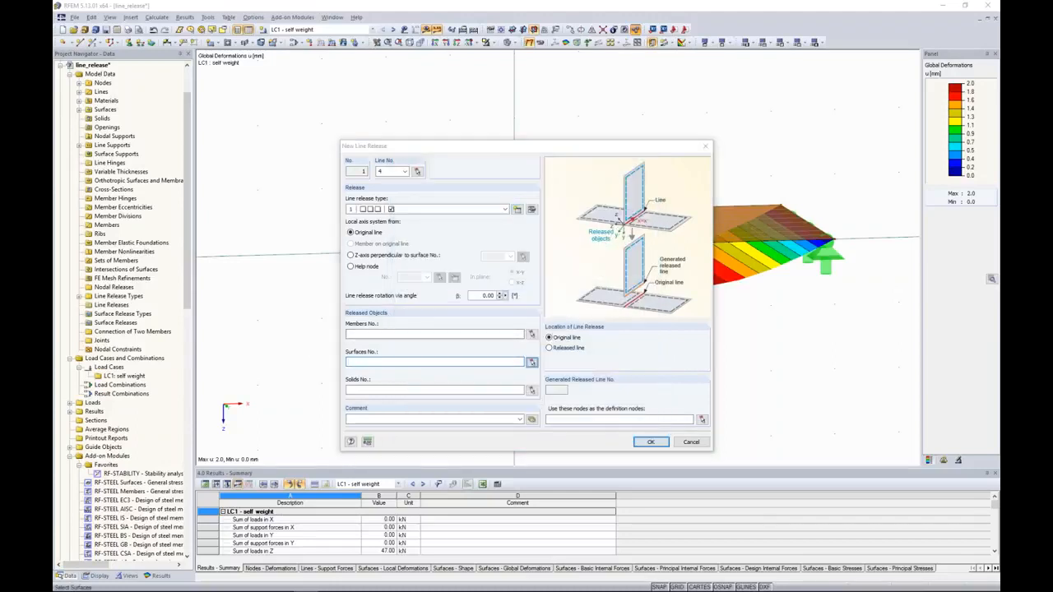
click(531, 362)
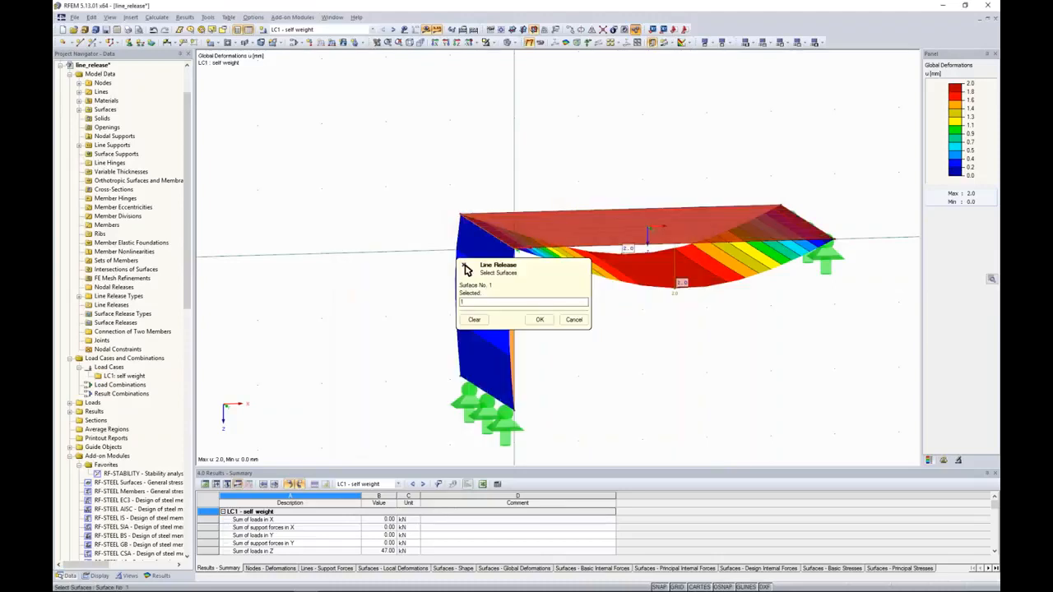
click(539, 319)
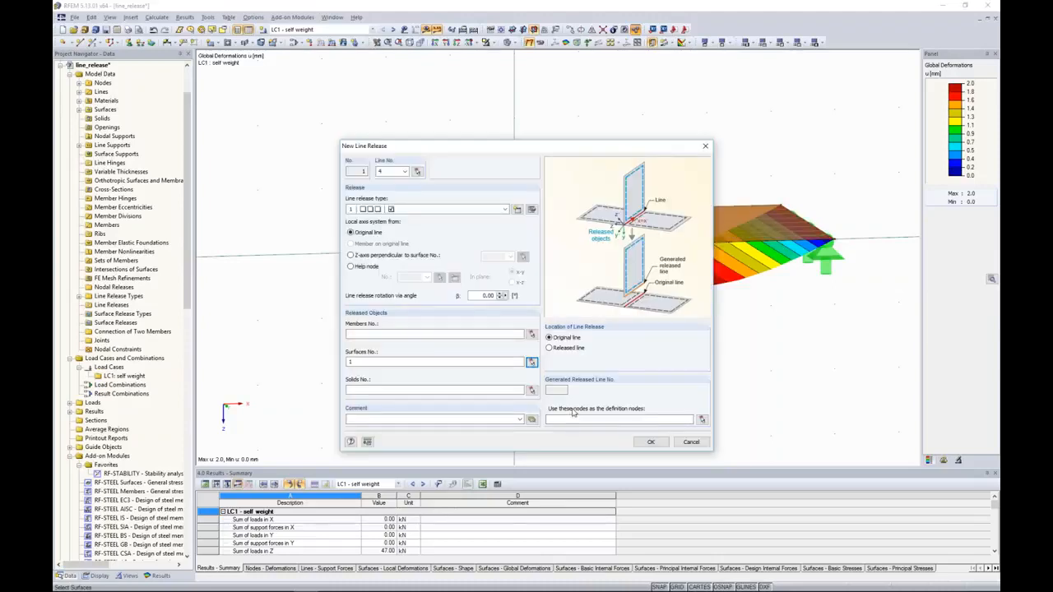
click(650, 442)
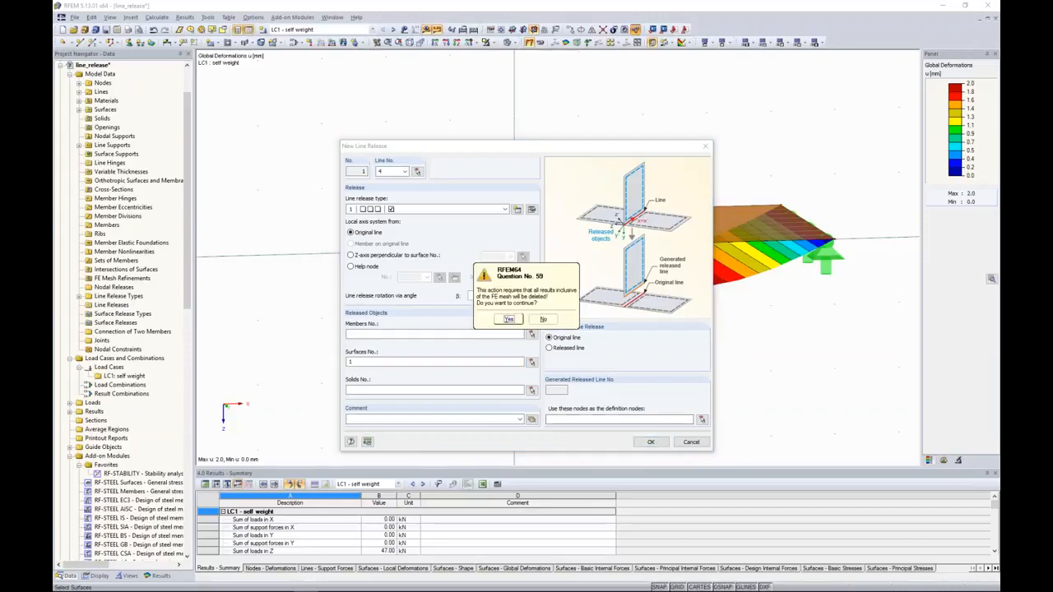
click(508, 319)
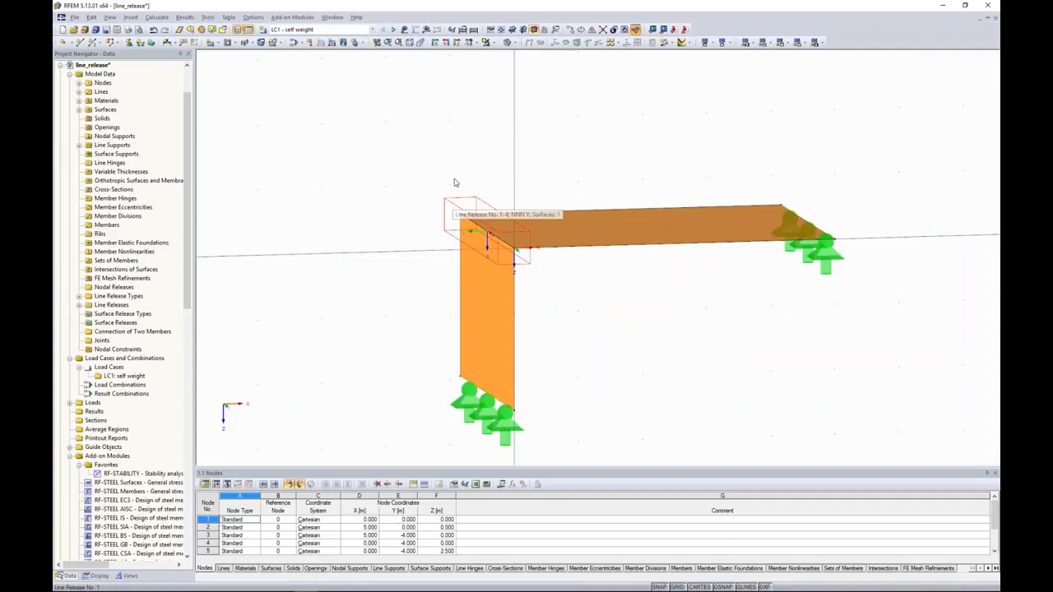
Step: Recalculate LC1 self weight and examine the deformations of both surfaces with the line release from several angles
click(427, 31)
key(Return)
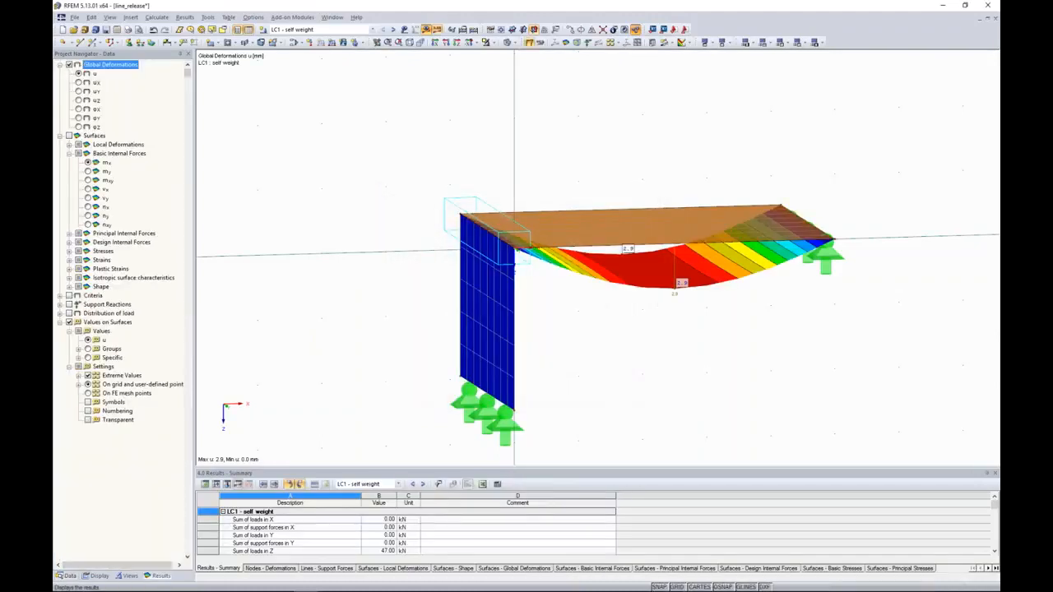
ctrl+middle_drag(636, 352, 587, 322)
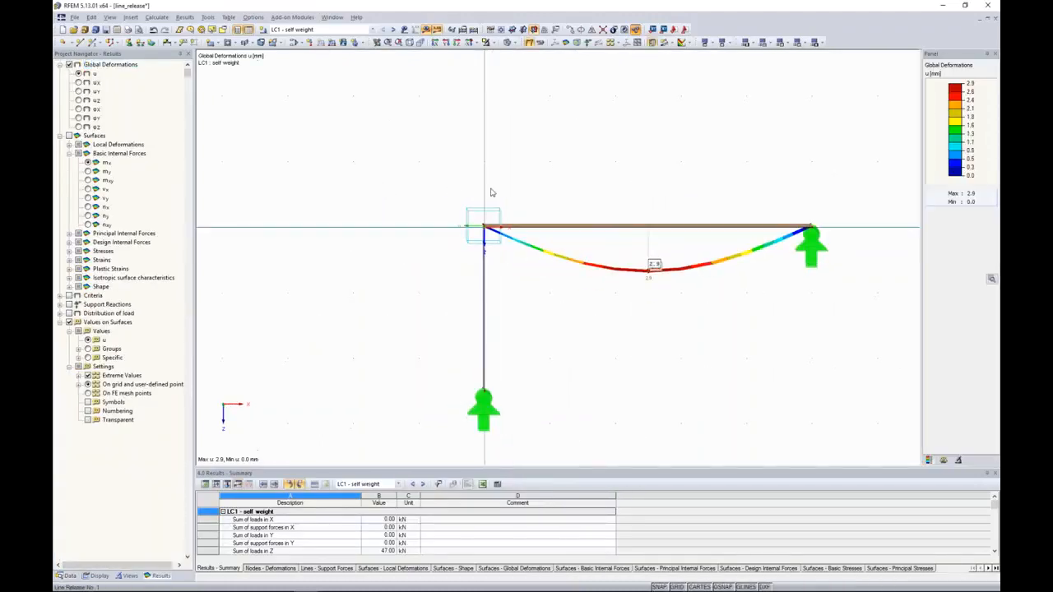
ctrl+middle_drag(517, 200, 525, 200)
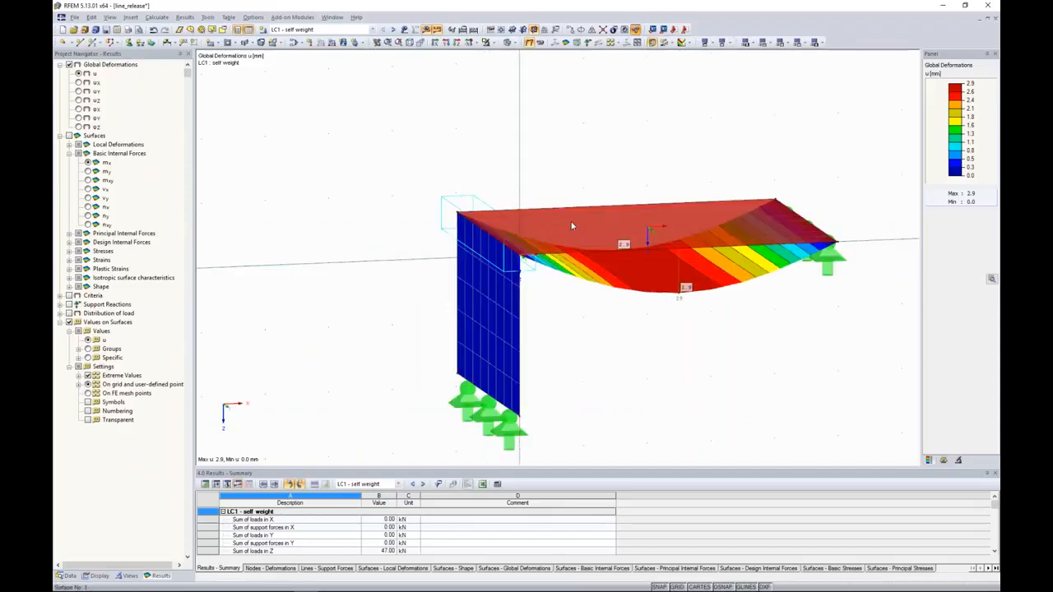
Step: Display the support reactions on the line release model and examine them together with the deformed surfaces
click(498, 301)
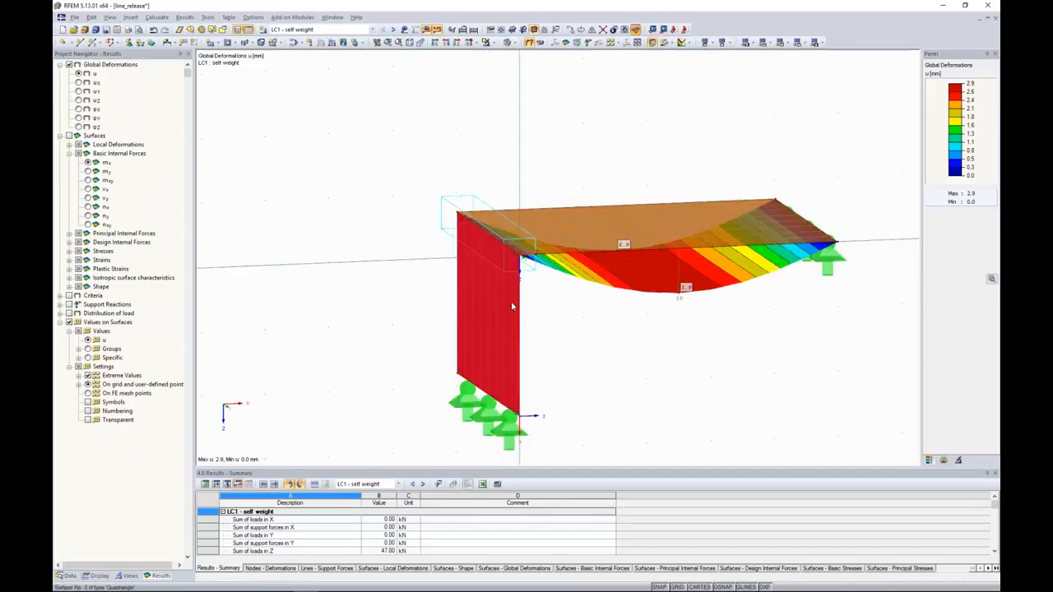
click(392, 126)
ctrl+middle_drag(647, 326, 592, 323)
click(69, 304)
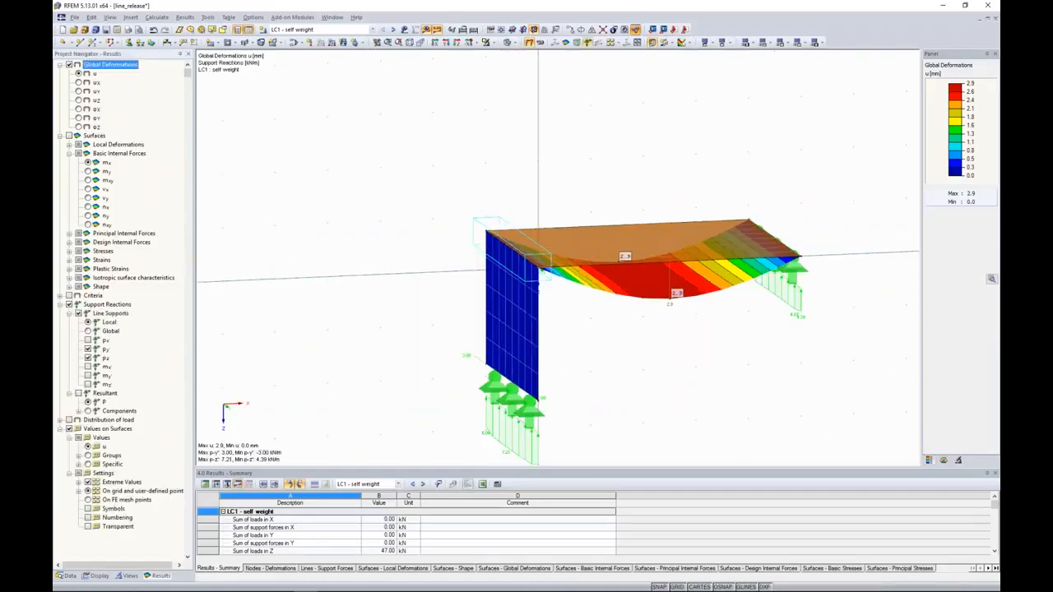
middle_drag(613, 362, 566, 352)
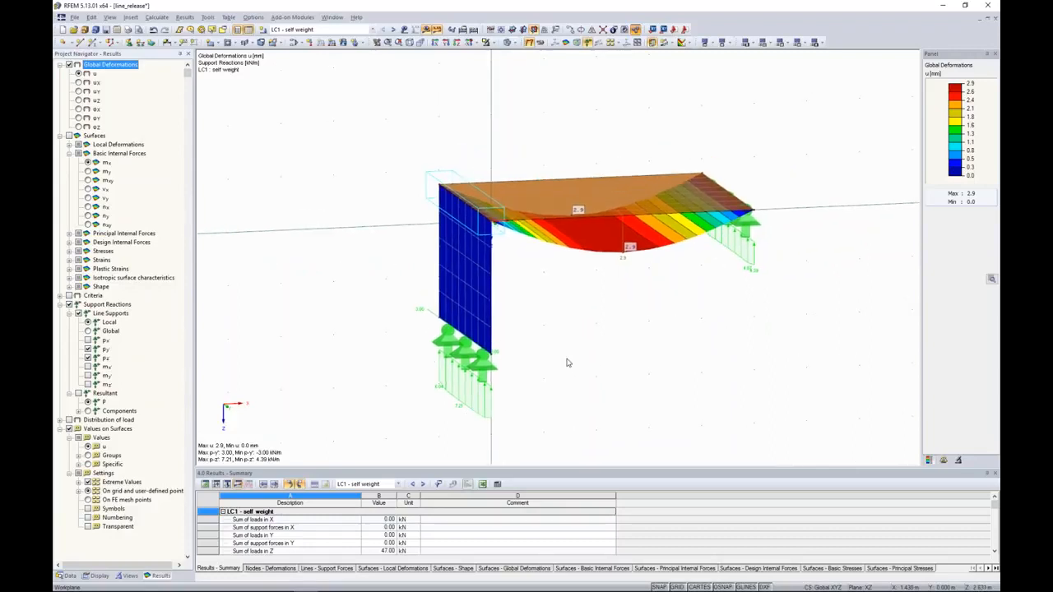
Step: Switch from the line_release model to the column_foot model
click(68, 575)
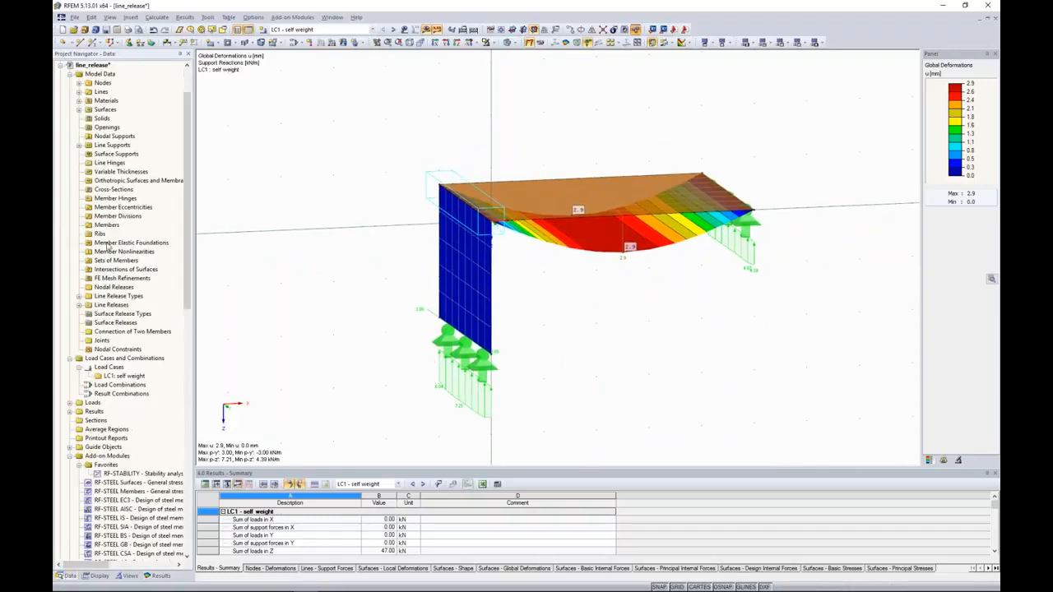
click(60, 65)
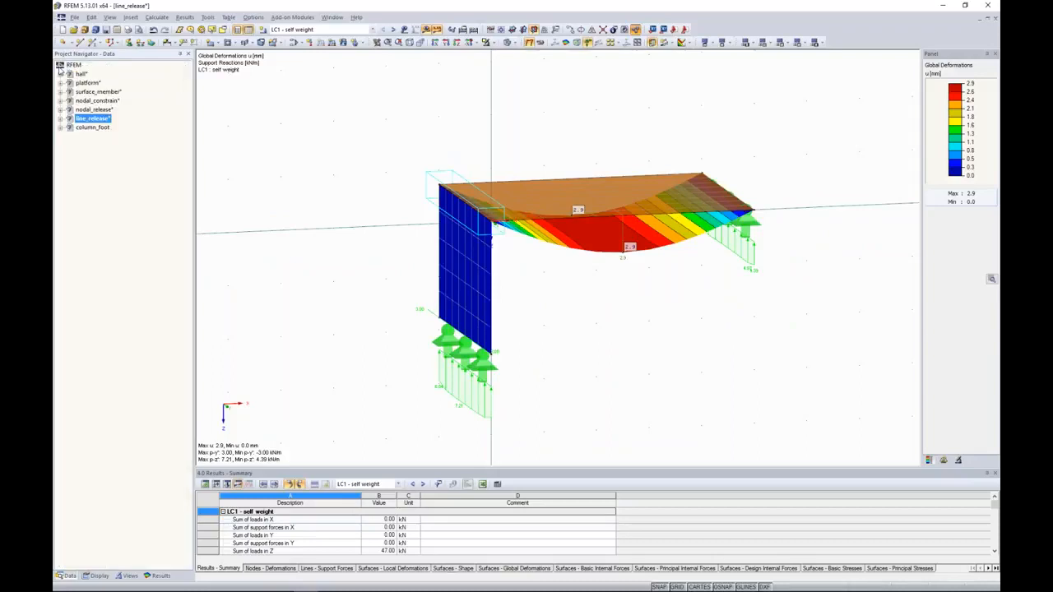
double_click(93, 128)
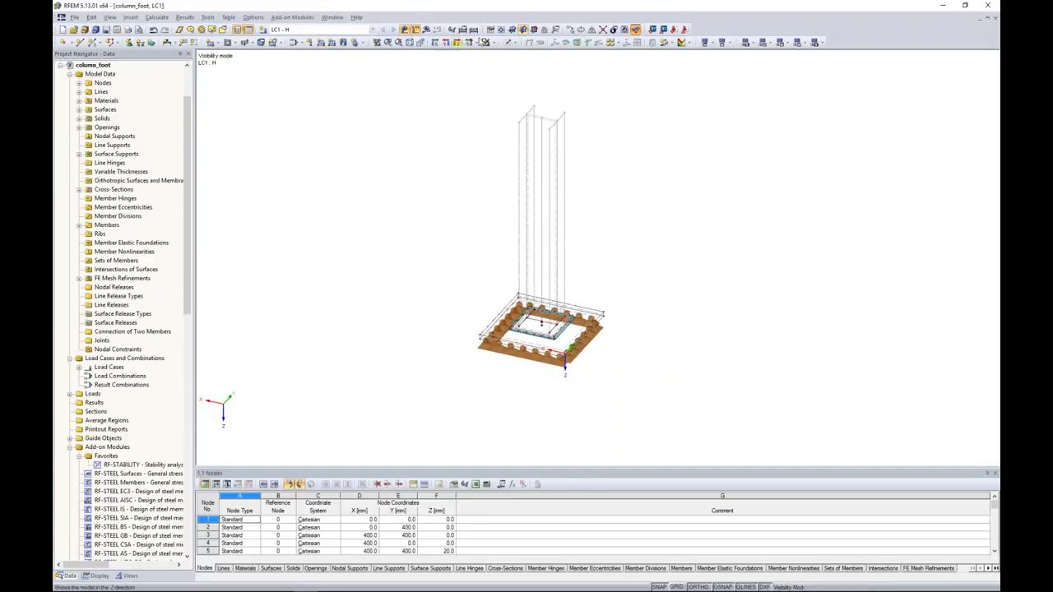
Step: Cancel the visibility mode to show the whole column foot and display the model shaded instead of as wireframe
click(485, 42)
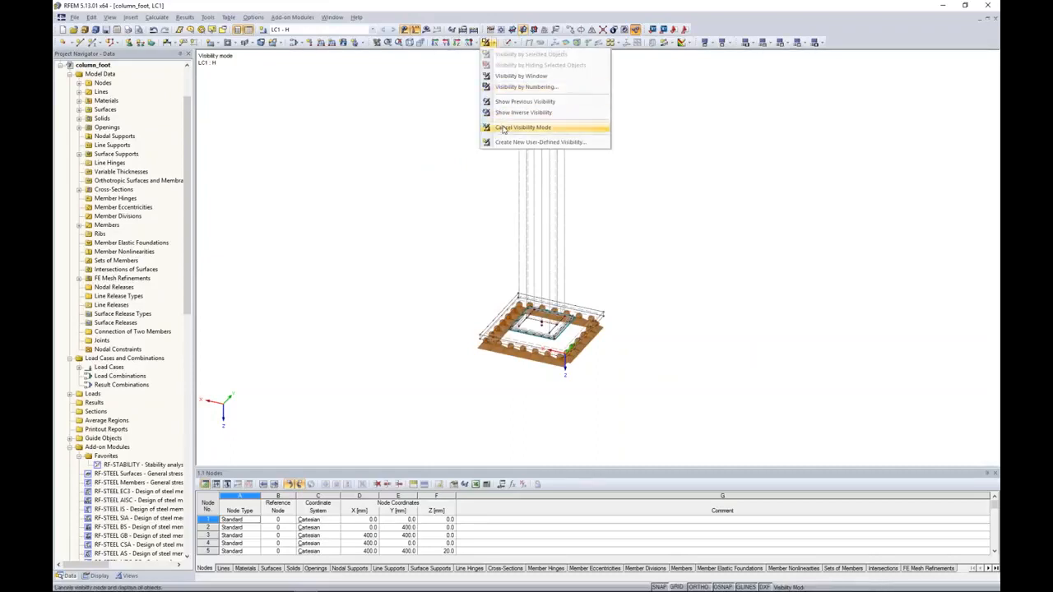
click(503, 128)
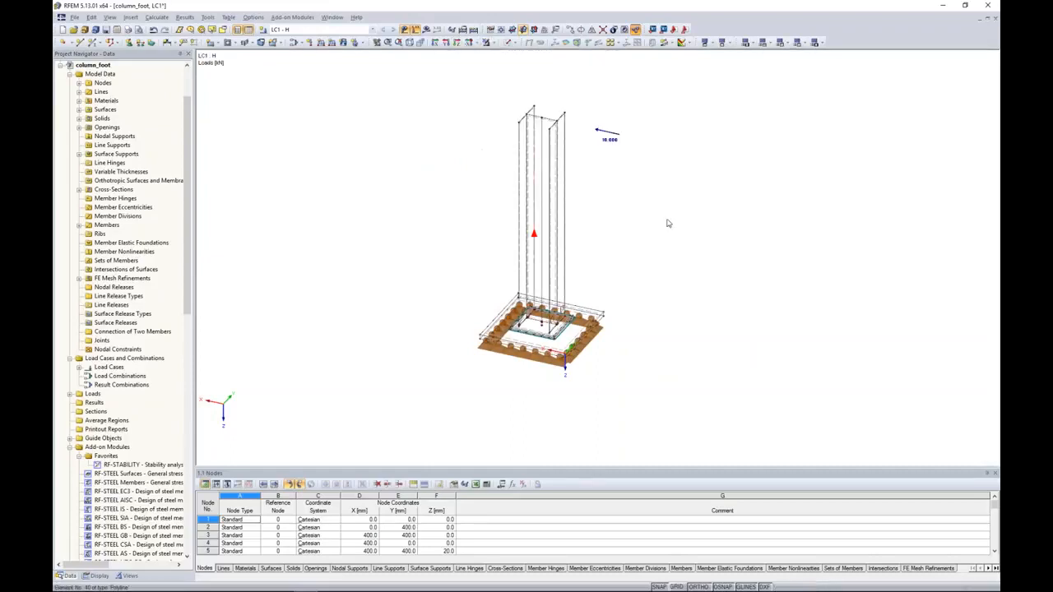
click(508, 43)
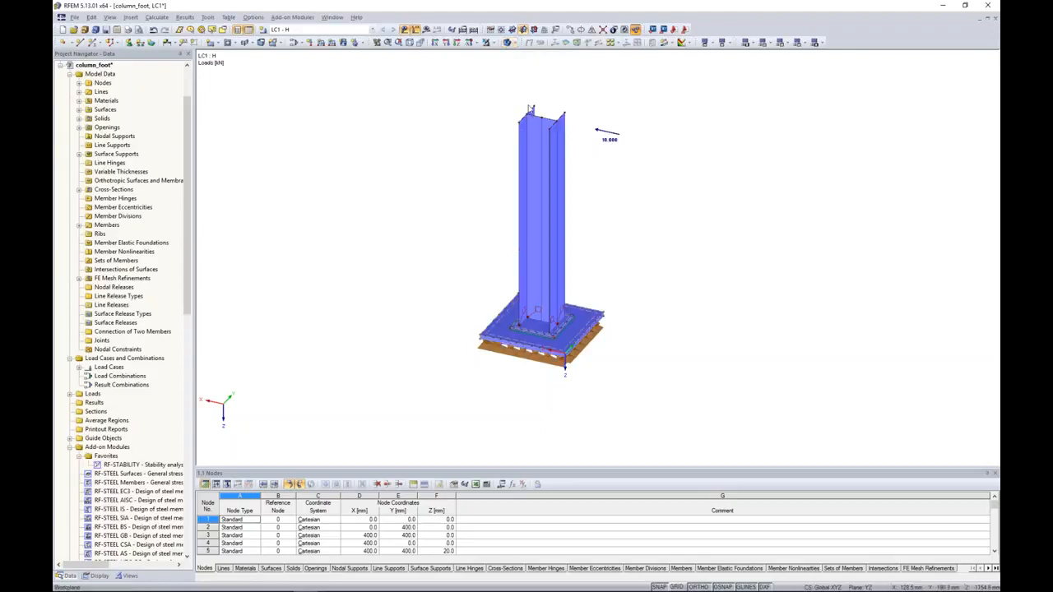
Step: Review the properties of the large base plate solid beneath the column, then close them without changes
scroll(558, 336, up, 1)
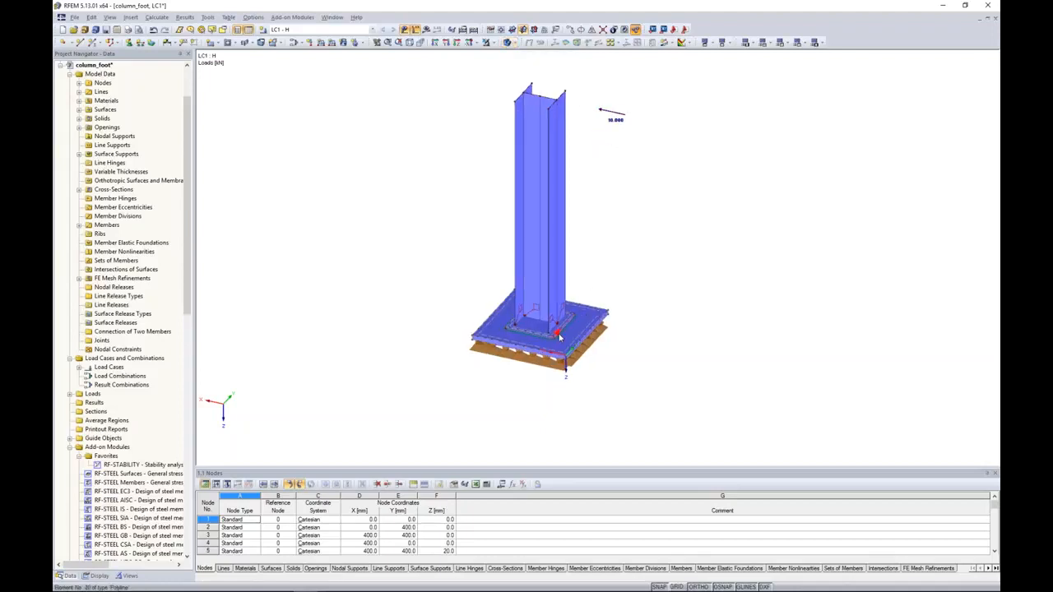
scroll(559, 336, up, 4)
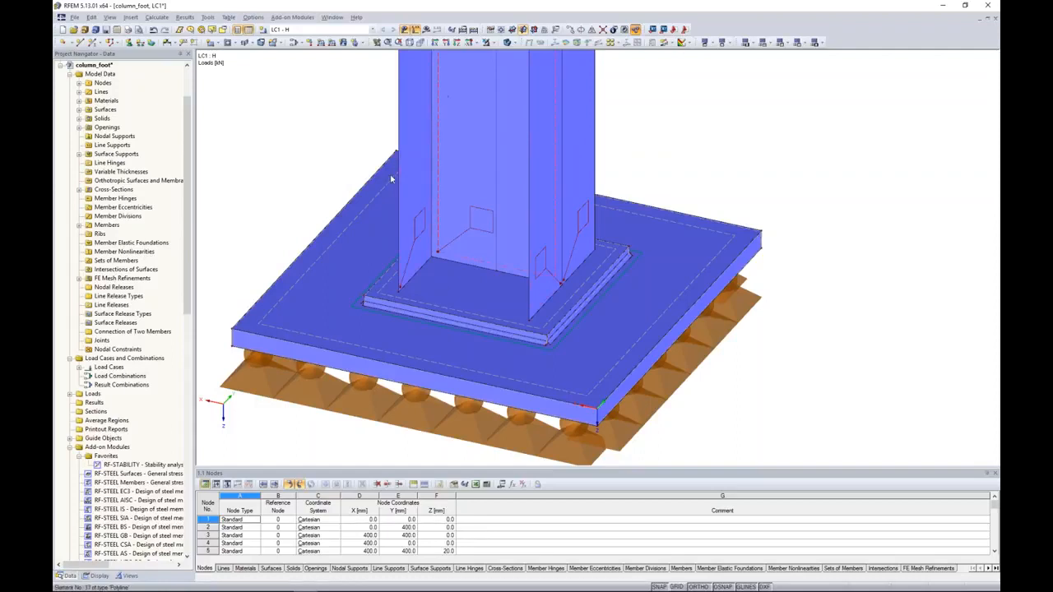
double_click(747, 240)
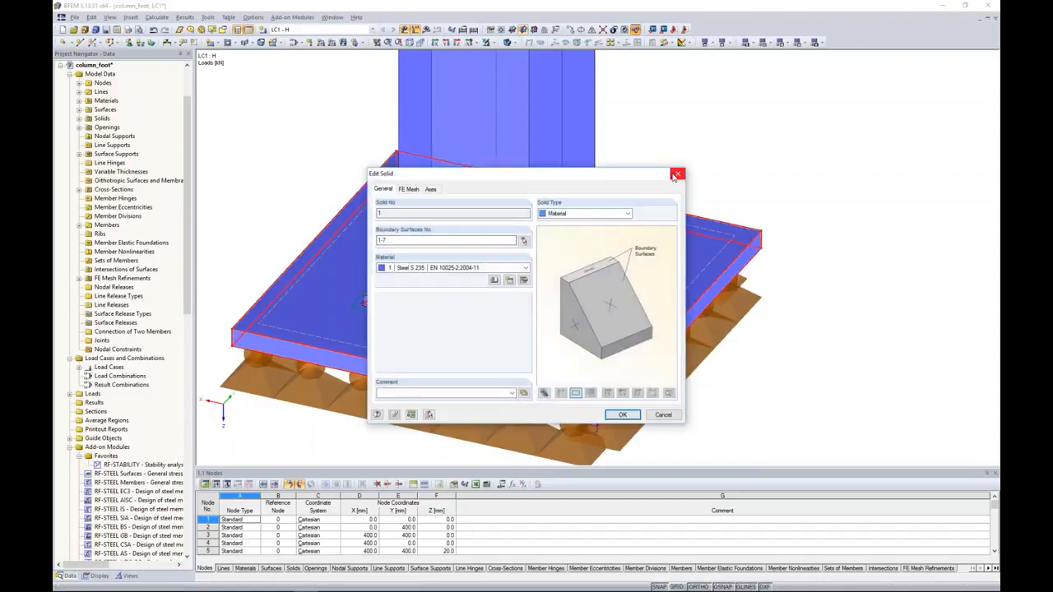
click(675, 175)
Step: Examine the connection between the two stacked plates at the front corner, including the inclined weld surface along the edge
scroll(524, 368, up, 2)
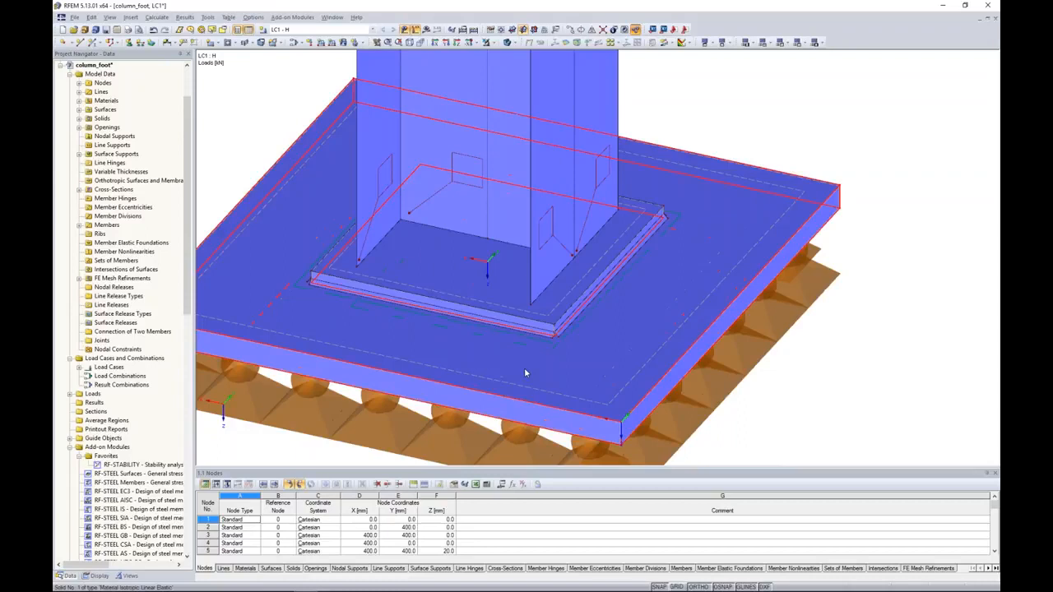
scroll(524, 373, up, 1)
scroll(562, 315, up, 1)
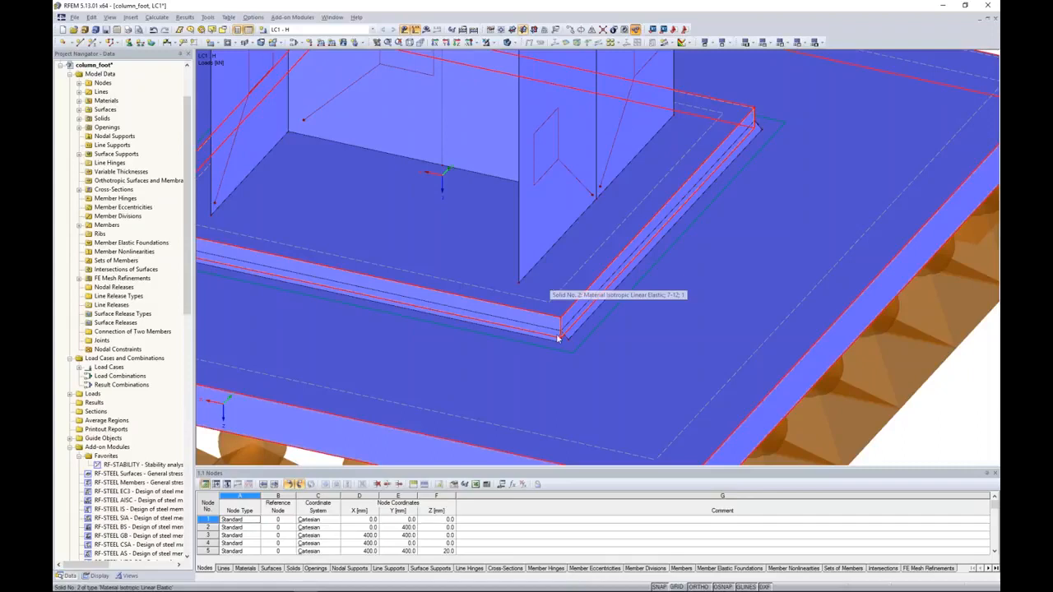
scroll(558, 339, up, 1)
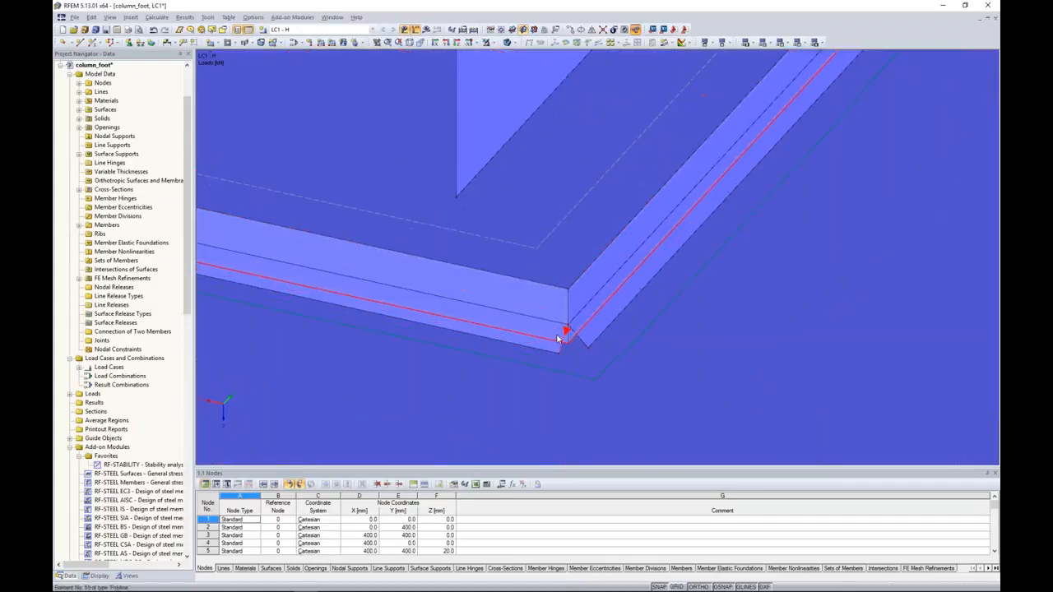
click(602, 320)
scroll(589, 338, down, 1)
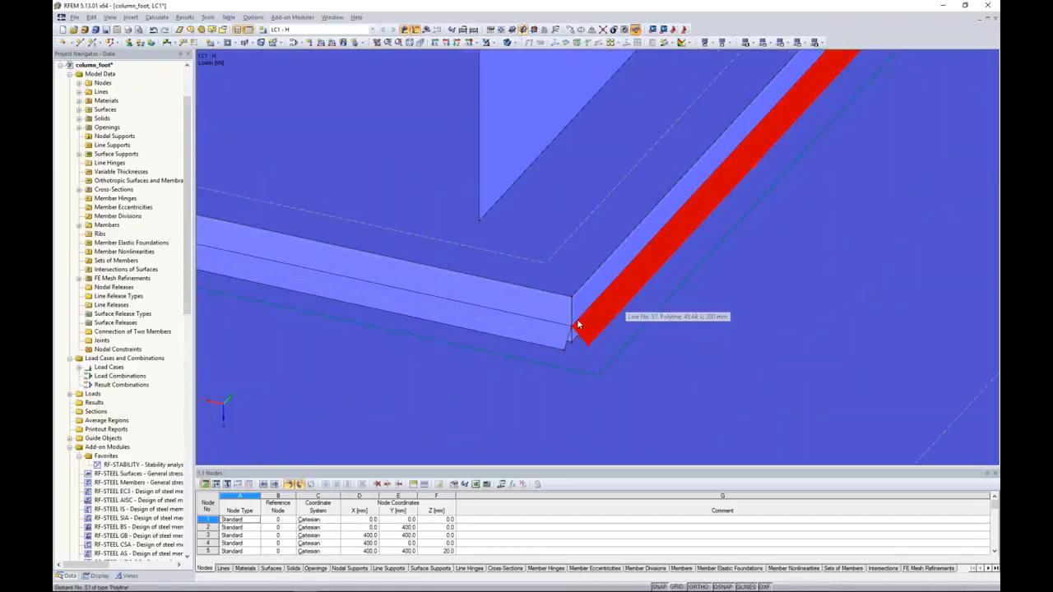
scroll(619, 298, down, 1)
scroll(627, 272, down, 5)
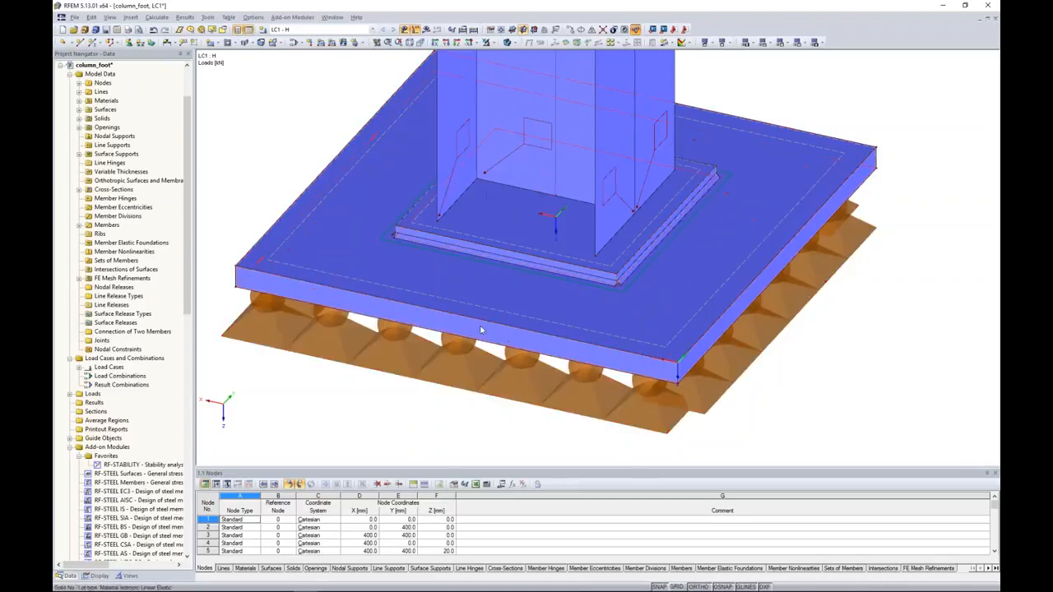
Step: Calculate load case LC1 and view the global deformations of the column and its base
click(427, 30)
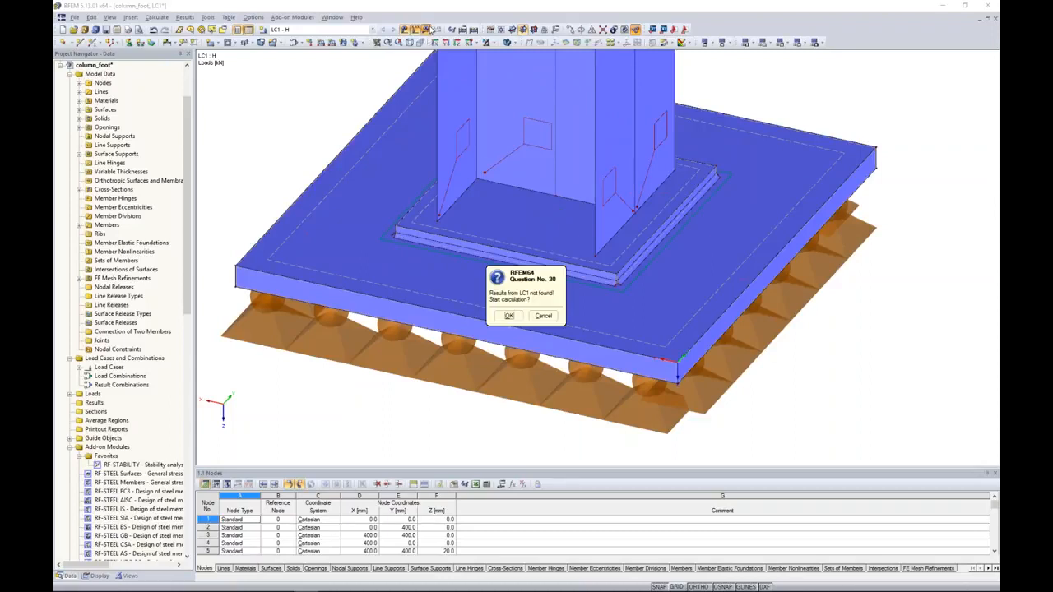
key(Return)
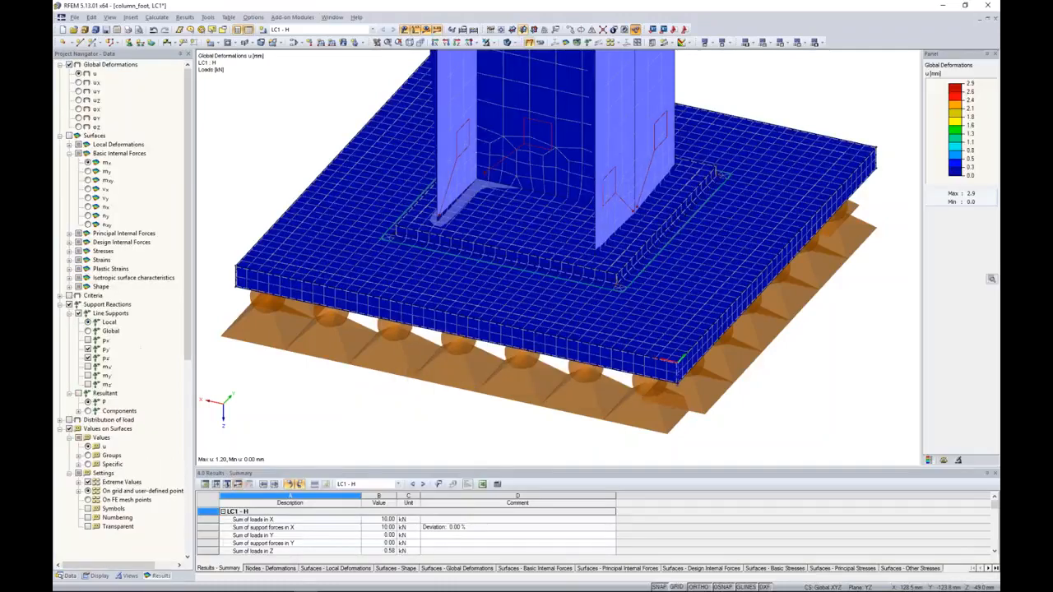
scroll(571, 193, down, 3)
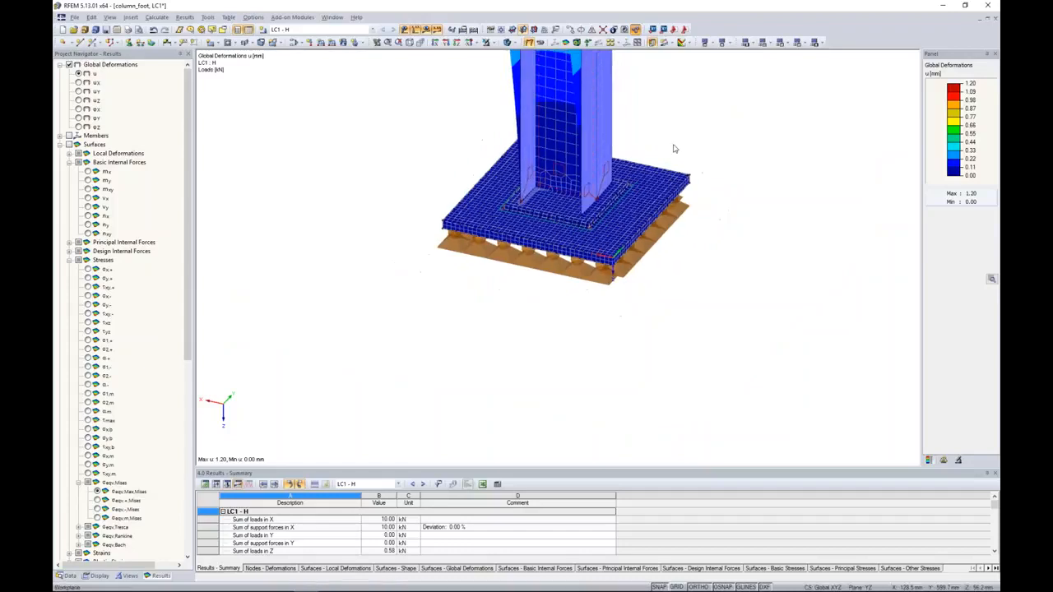
middle_drag(779, 127, 771, 228)
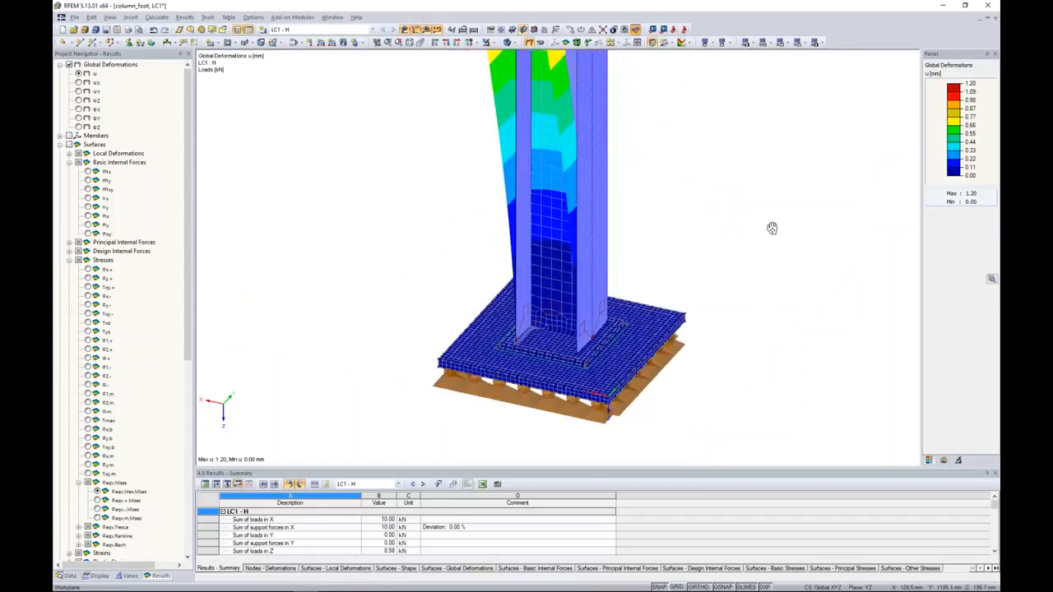
Step: Select the base plates with their supports in a side view and restrict the visibility to the selected objects
ctrl+middle_drag(719, 388, 750, 270)
drag(395, 309, 732, 390)
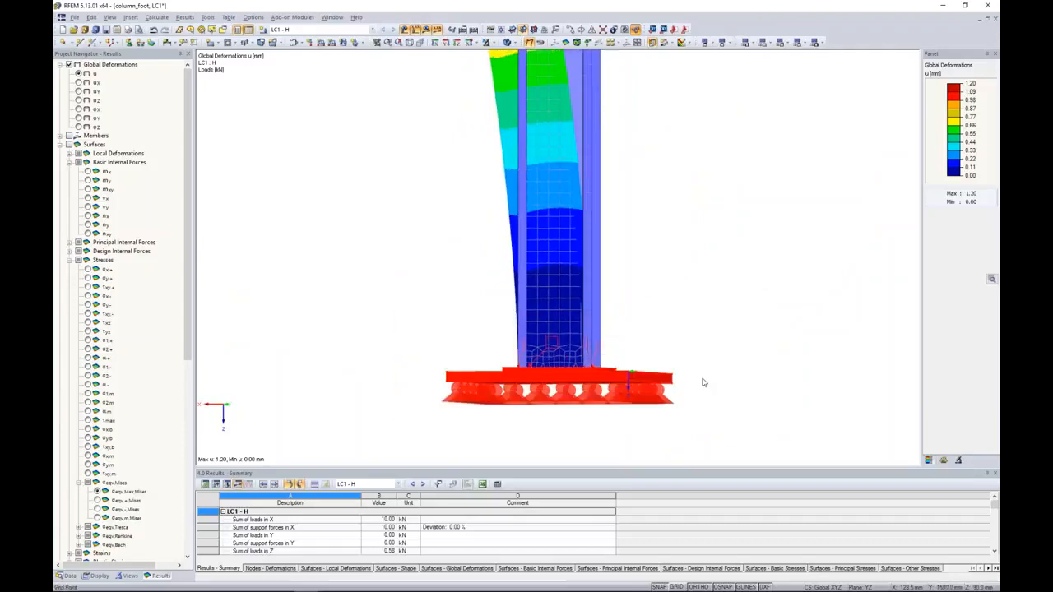
click(487, 42)
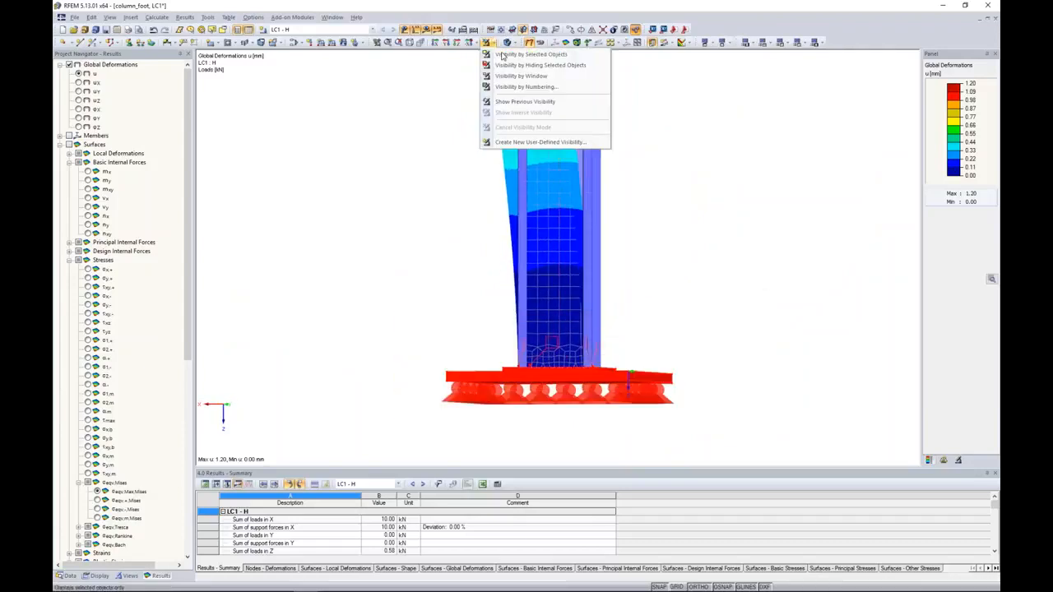
click(502, 56)
ctrl+middle_drag(742, 258, 705, 280)
scroll(707, 278, down, 1)
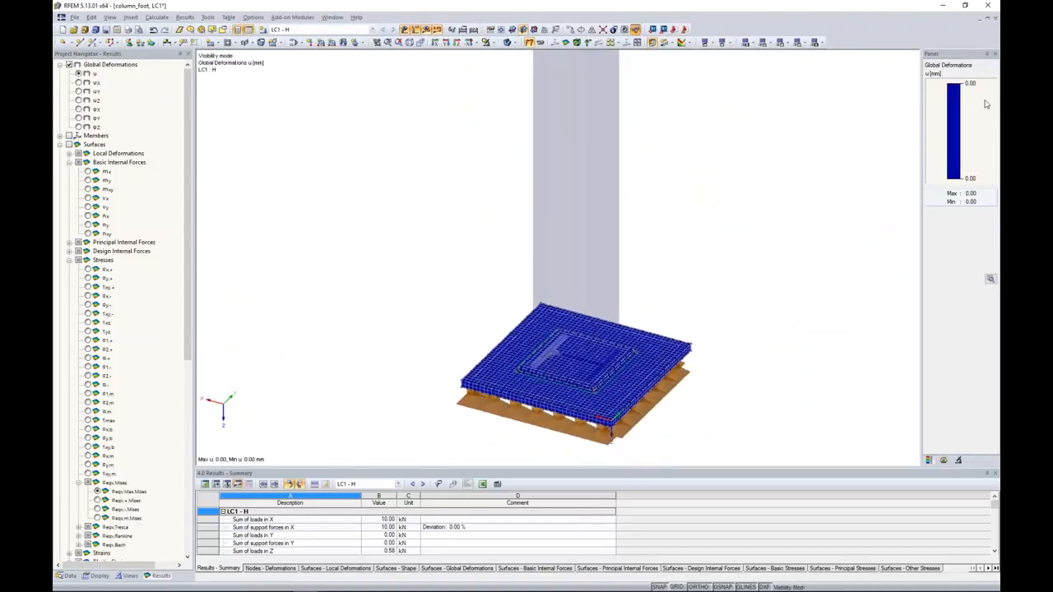
Step: Examine the opening around the small plate and the large base plate solid in the deformation view
click(564, 377)
click(564, 376)
scroll(560, 365, up, 3)
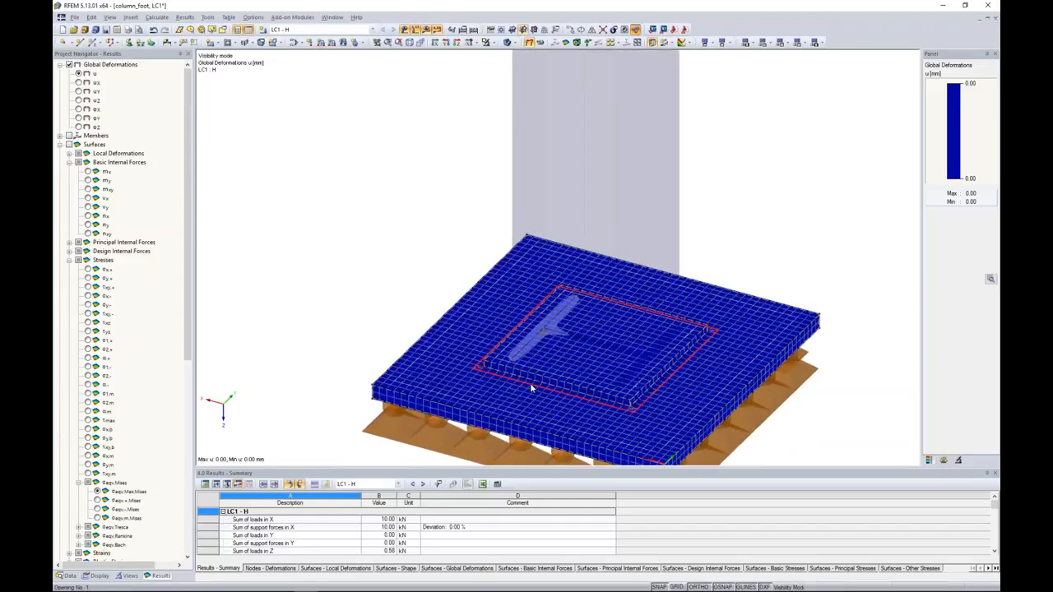
scroll(530, 383, up, 2)
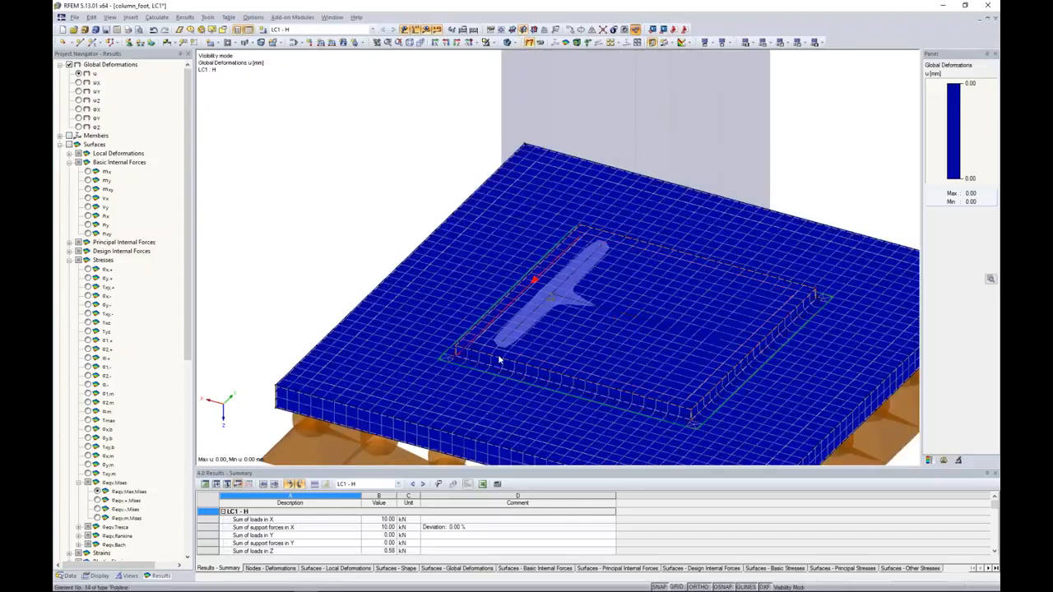
click(721, 328)
click(722, 328)
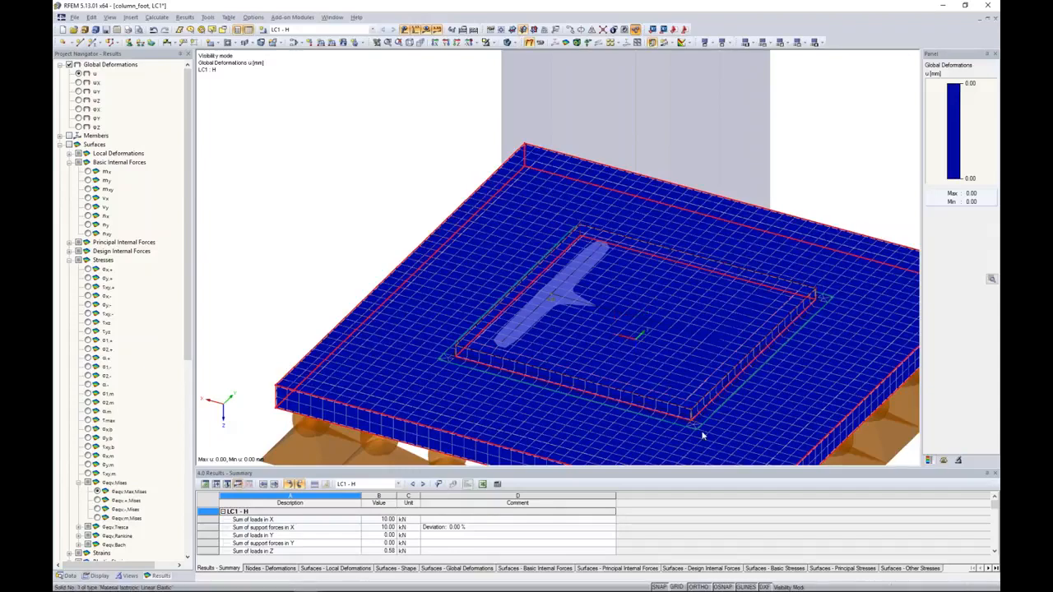
Step: Examine the small plate's front corner close up, highlighting its solid and the weld surface joining it to the base plate
scroll(703, 435, up, 2)
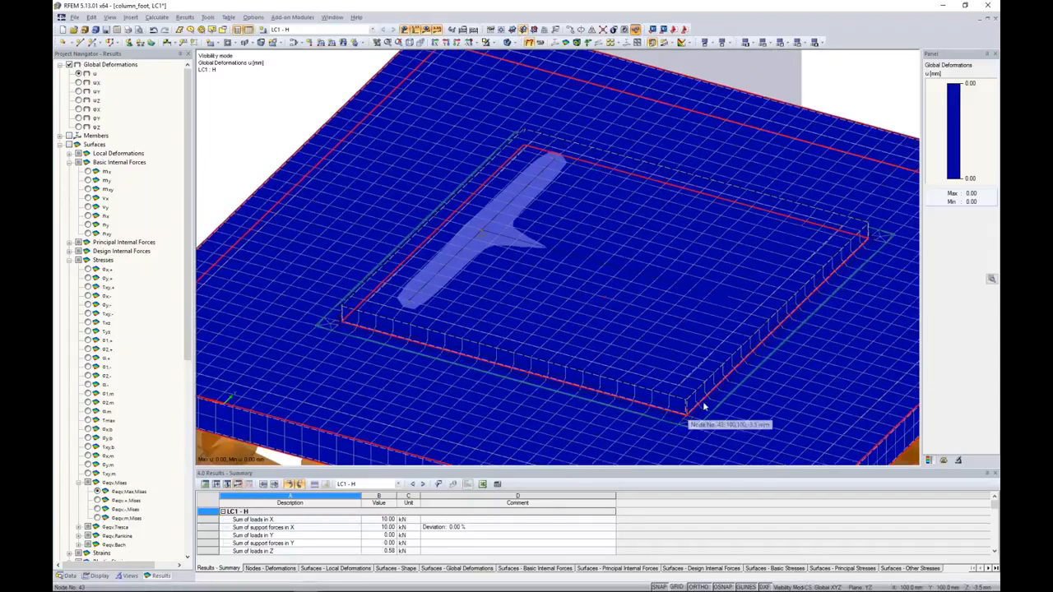
scroll(702, 404, up, 2)
scroll(701, 409, down, 1)
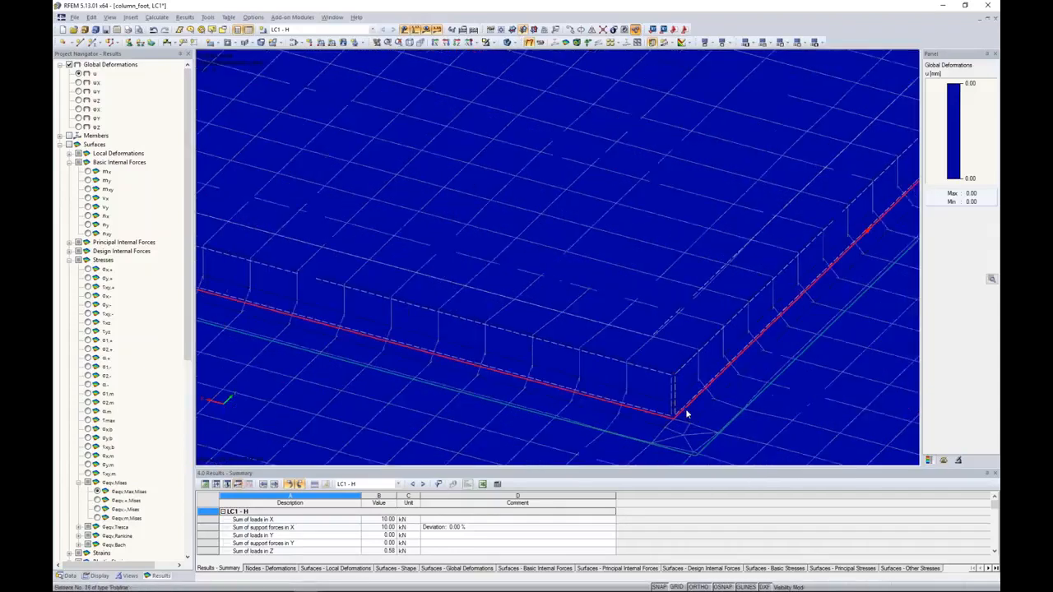
click(702, 410)
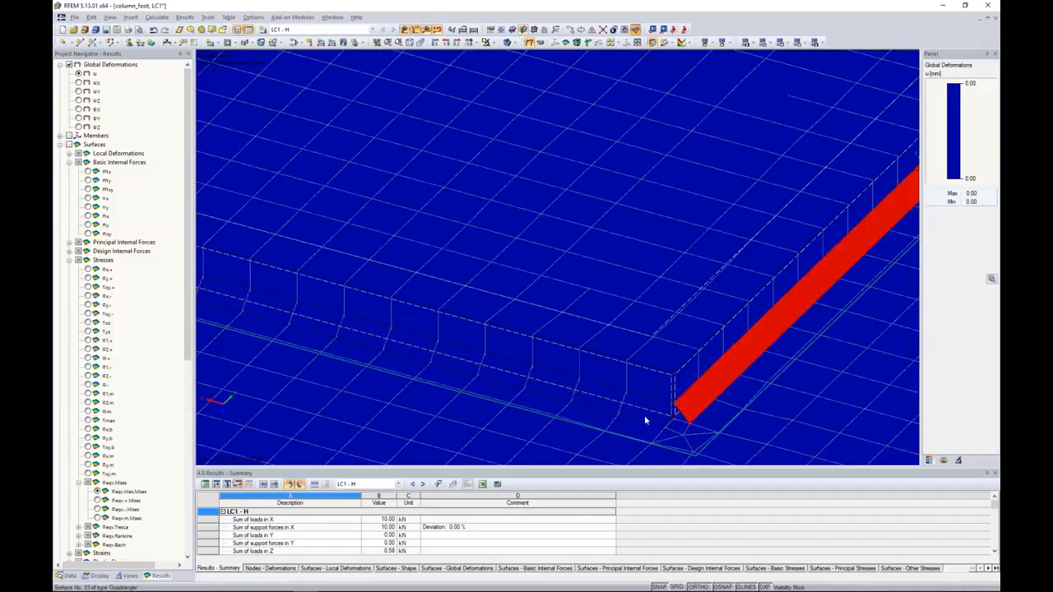
click(645, 422)
click(702, 408)
scroll(703, 408, down, 5)
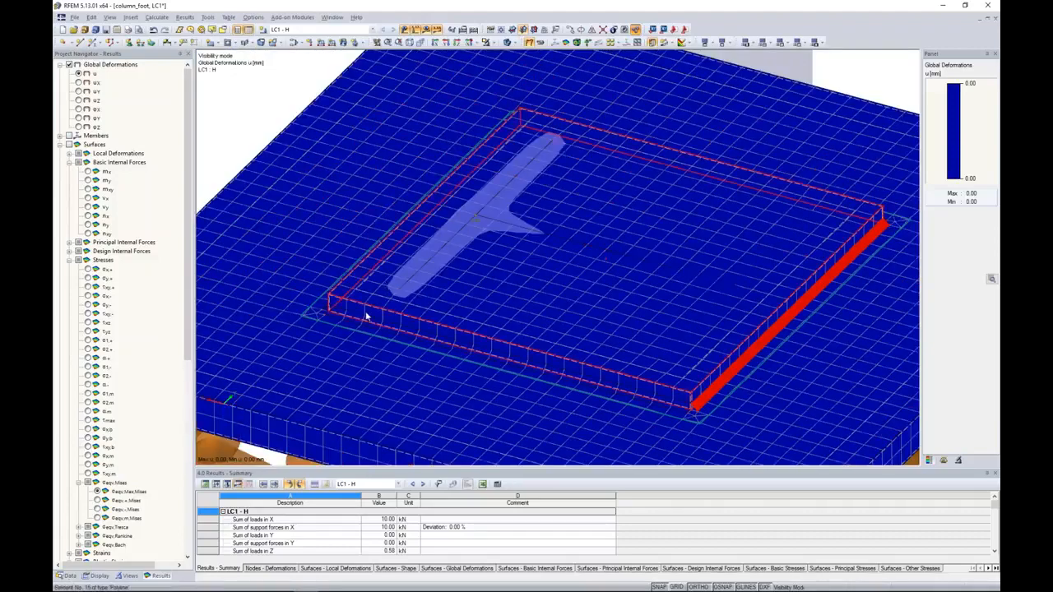
scroll(363, 364, down, 4)
scroll(363, 364, down, 1)
click(723, 198)
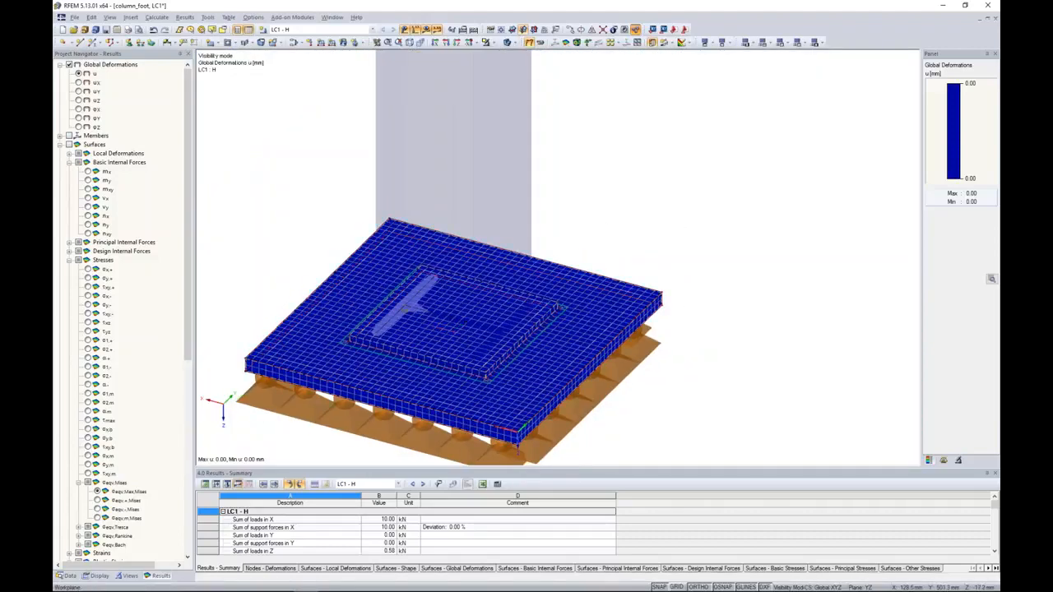
Step: Start a new surface release and, in wireframe display with the results hidden, assign surface 7 at the small plate's corner to it
middle_drag(609, 225, 692, 159)
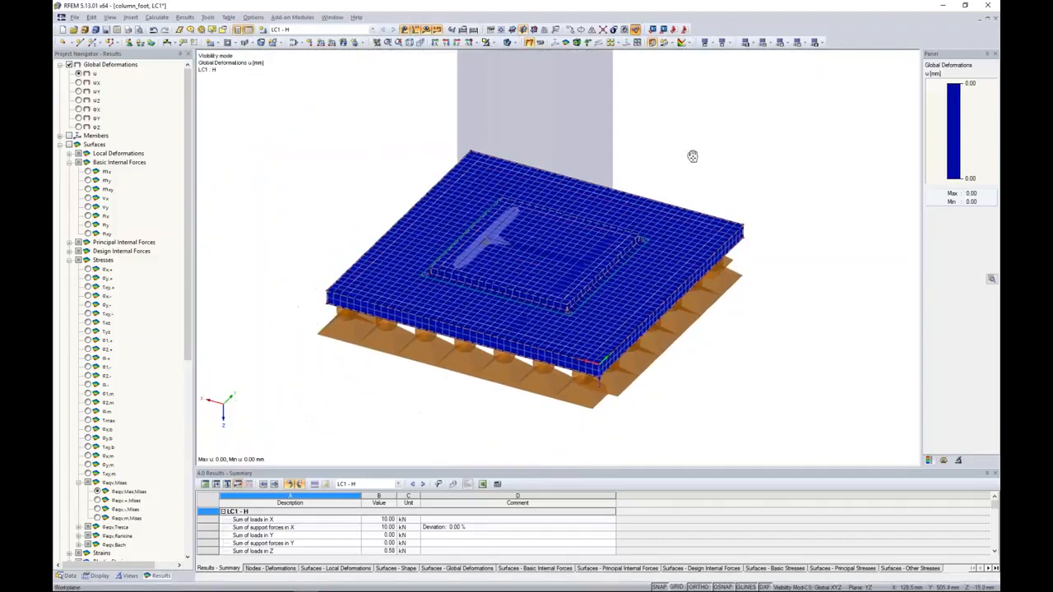
click(69, 576)
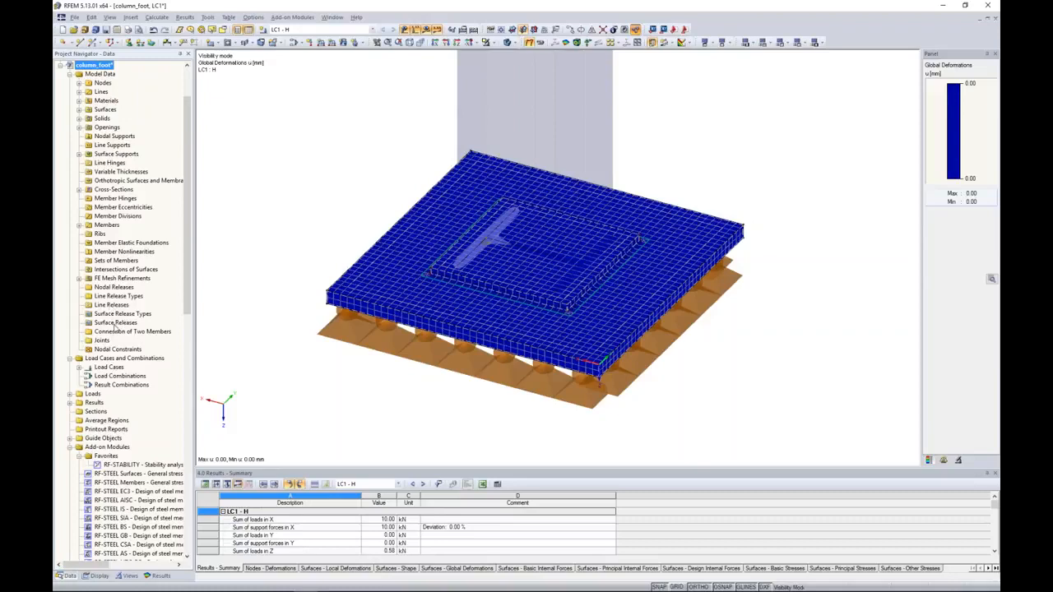
right_click(116, 324)
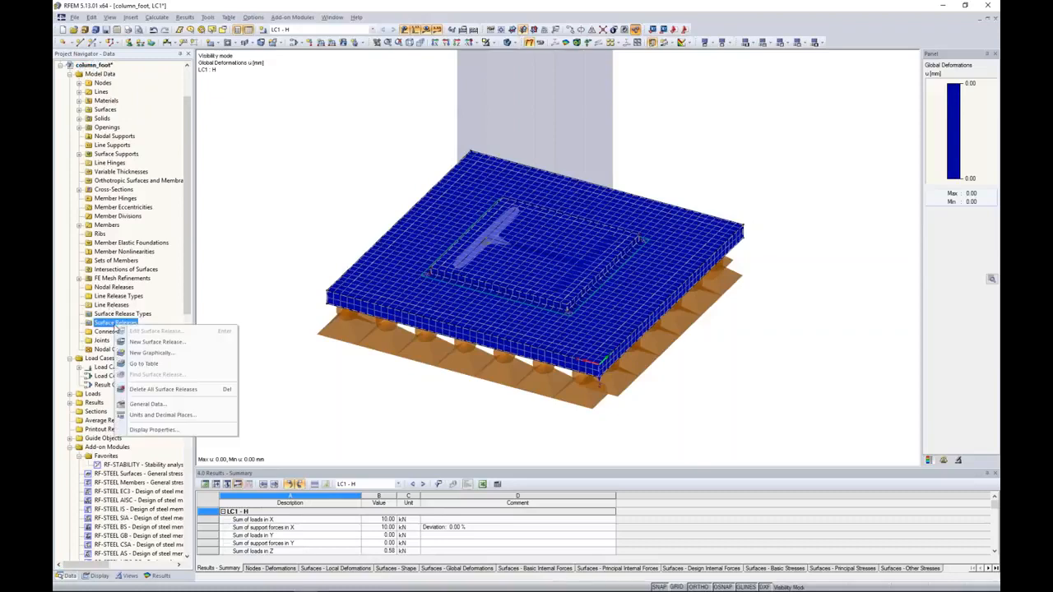
click(176, 342)
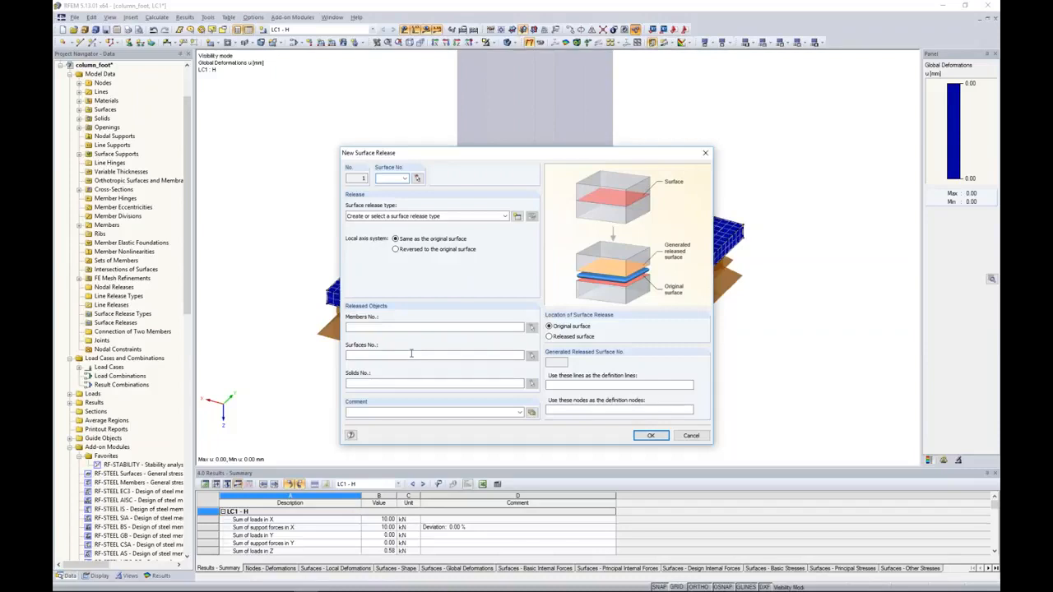
click(419, 178)
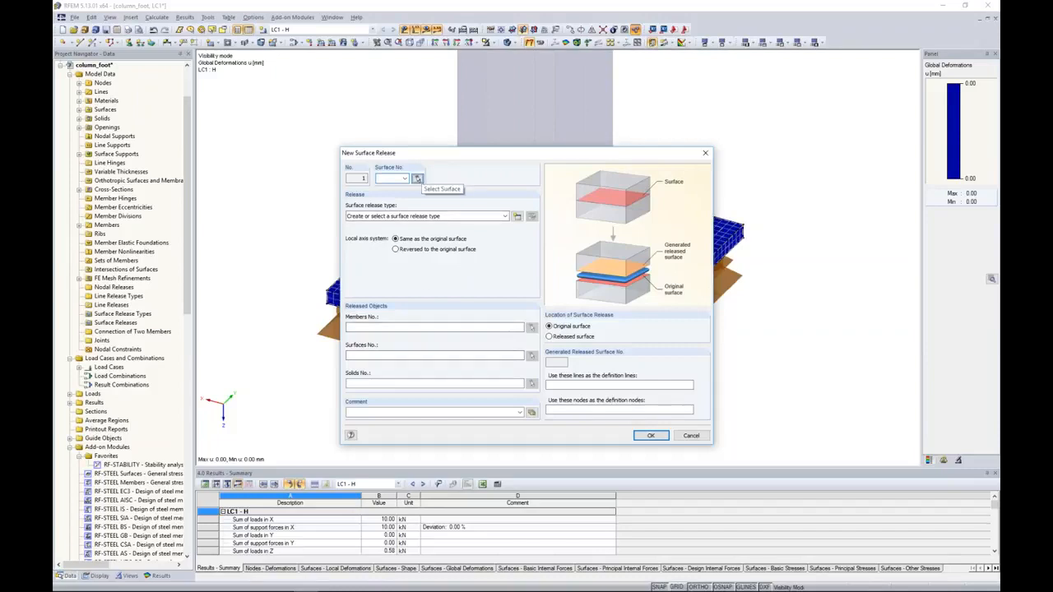
click(507, 45)
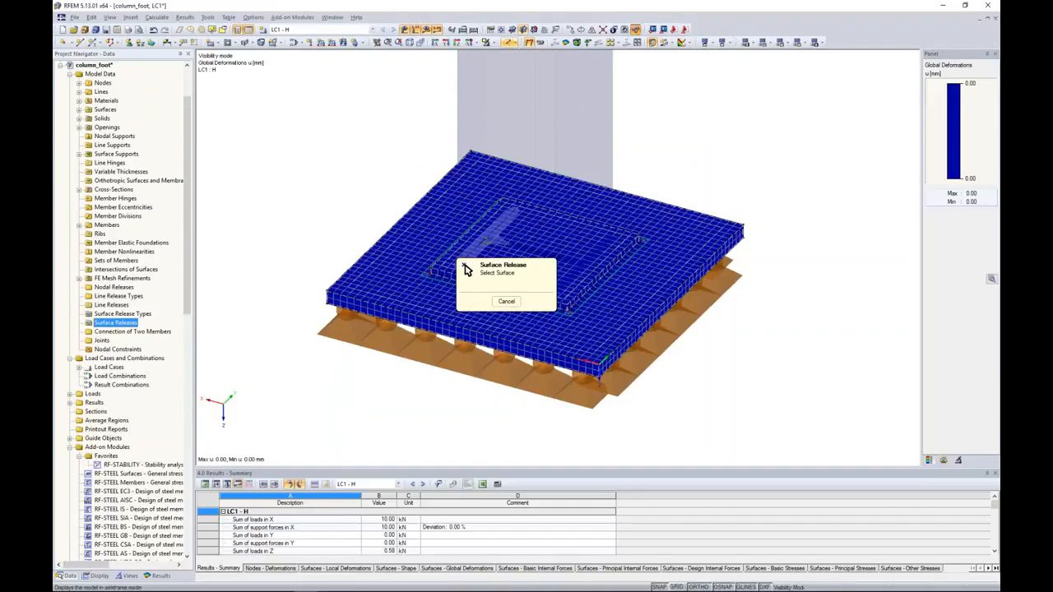
click(427, 30)
scroll(466, 270, up, 3)
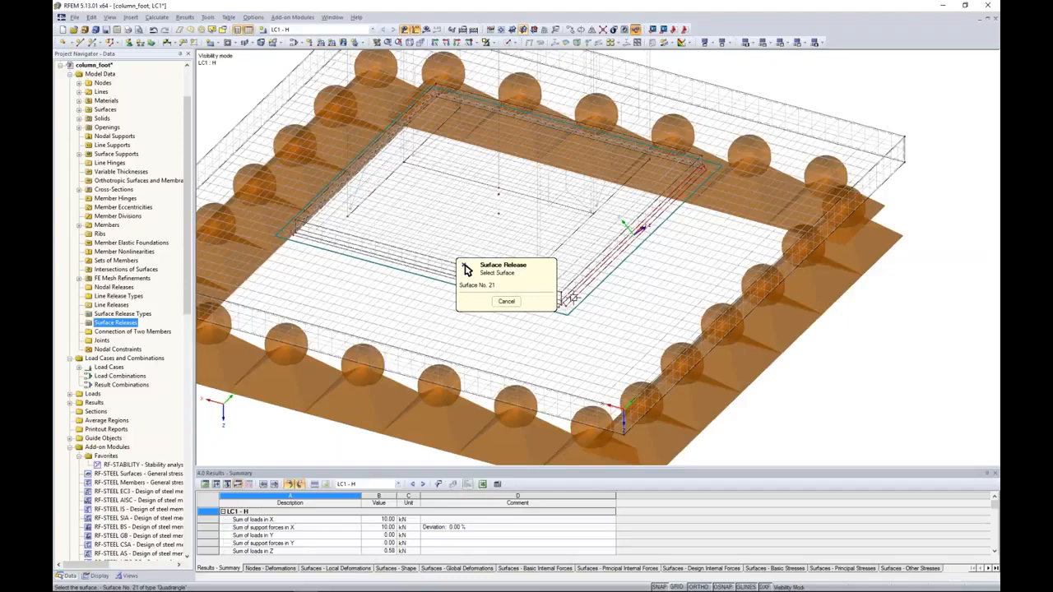
scroll(574, 297, up, 2)
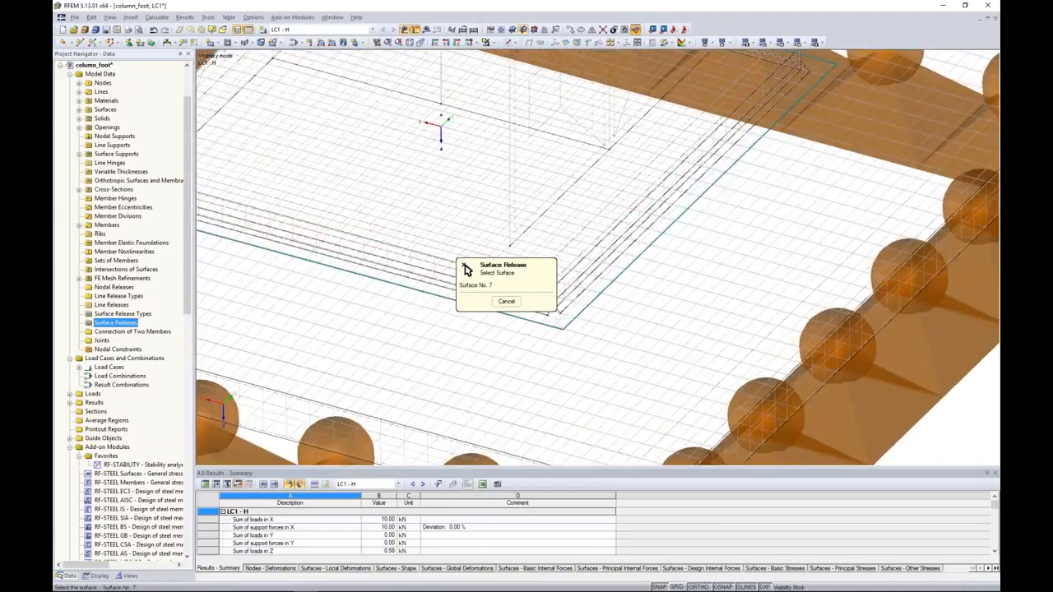
click(548, 306)
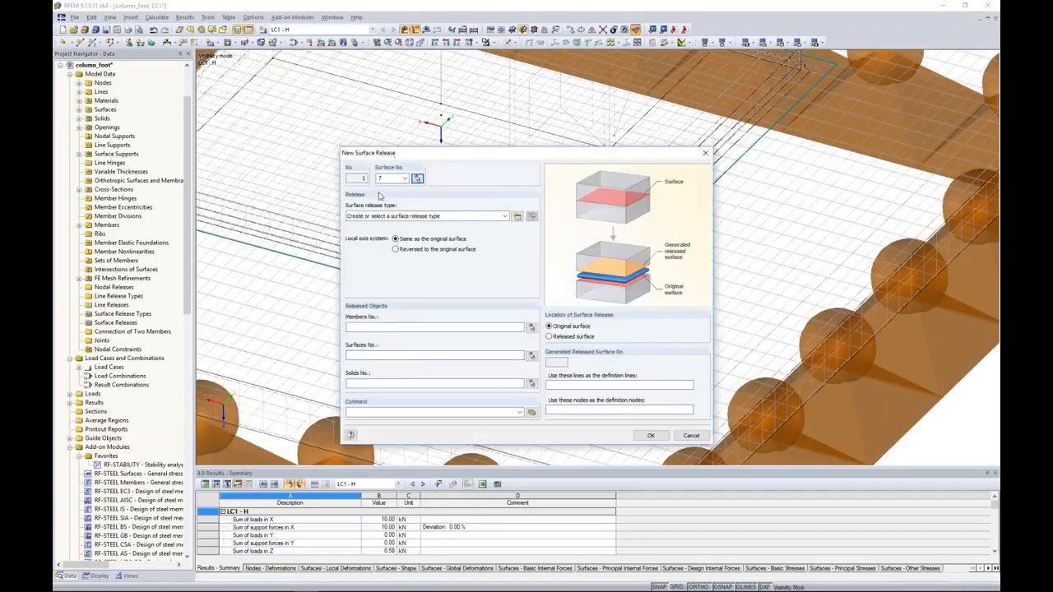
Step: Create a surface release type releasing ux, uy and uz, with the nonlinearity "Fixed if positive pz" for uz
click(516, 218)
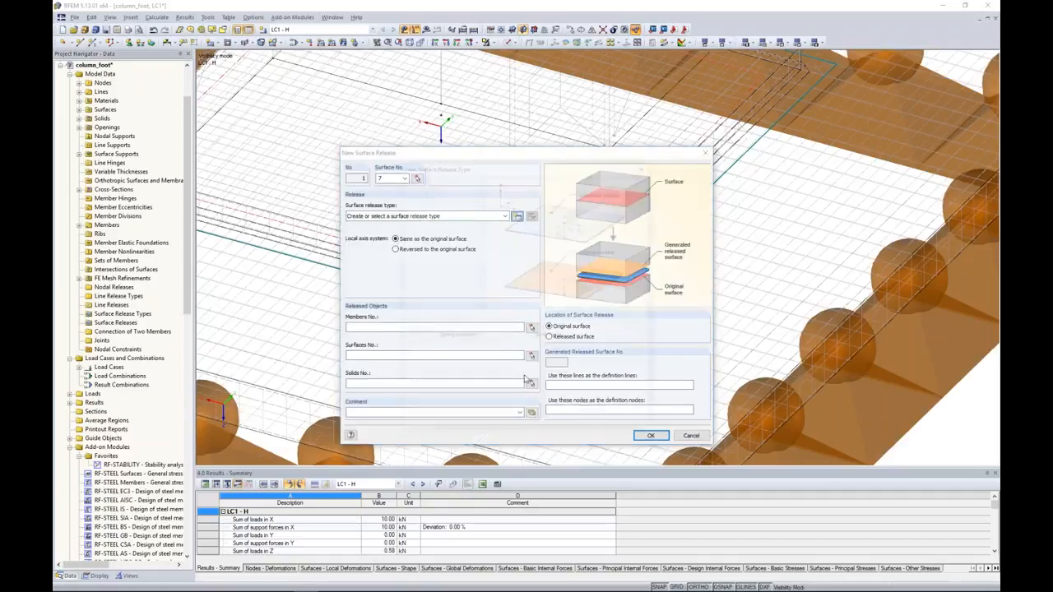
drag(456, 169, 586, 171)
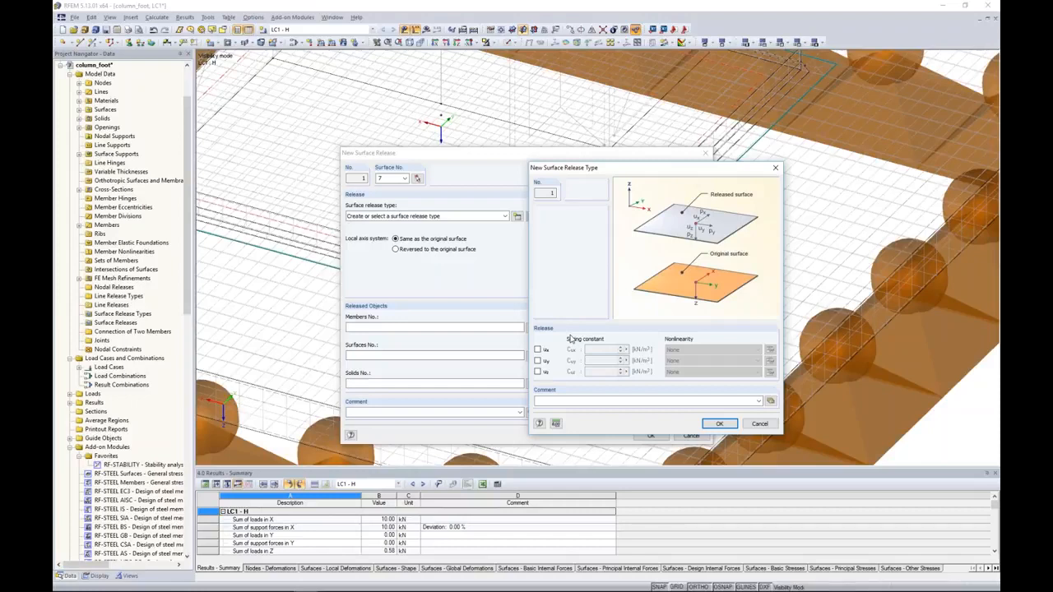
click(537, 349)
click(537, 360)
click(540, 372)
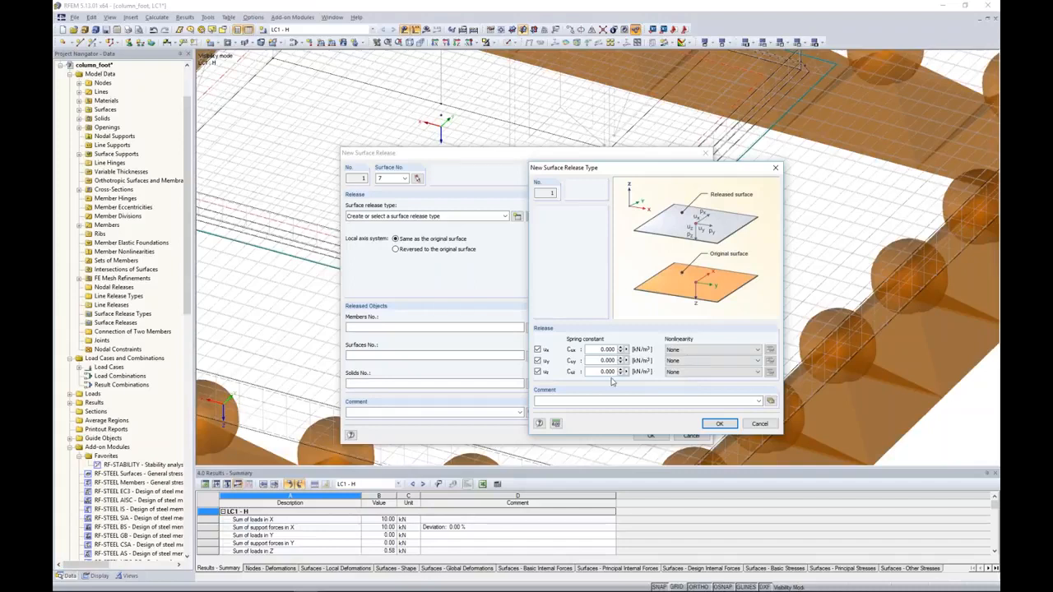
click(741, 373)
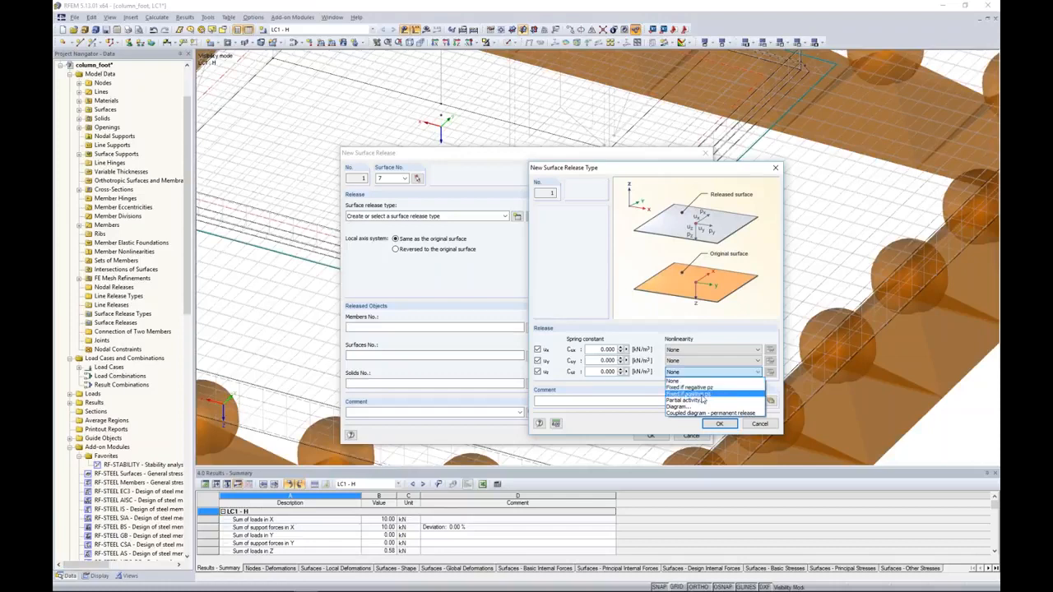
click(701, 395)
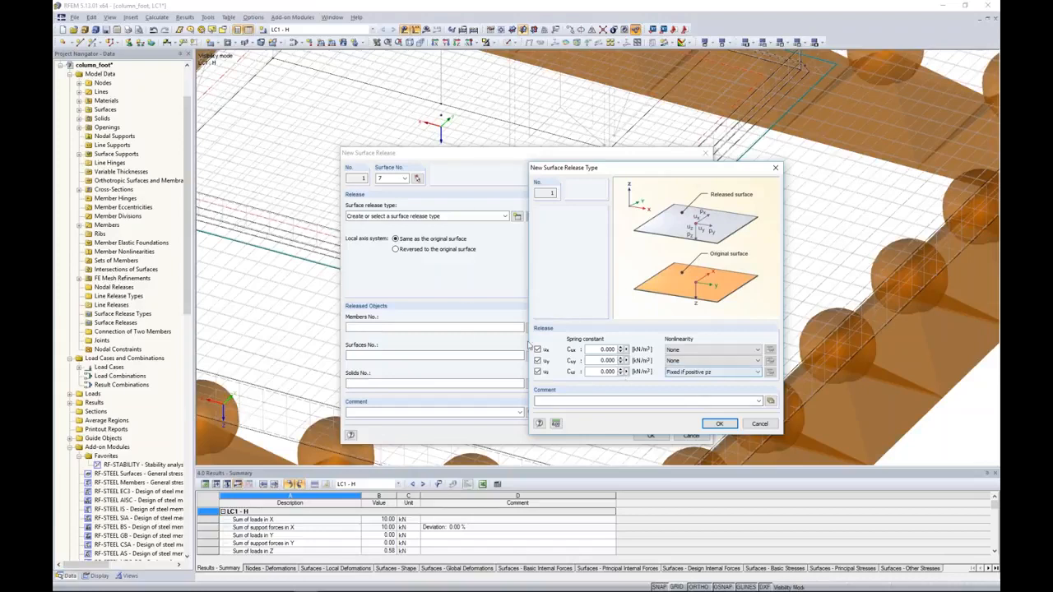
click(718, 424)
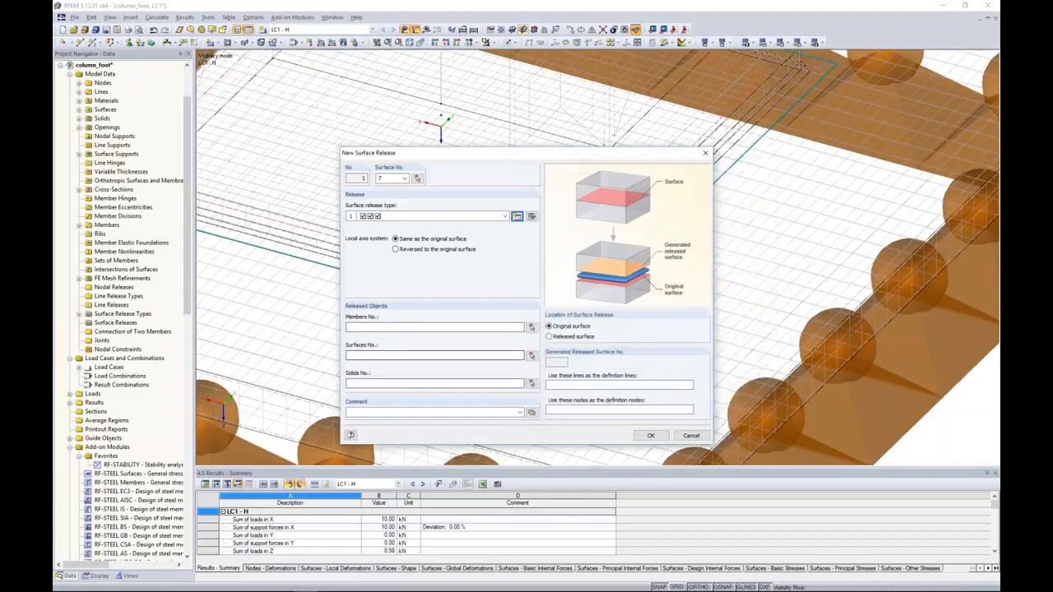
Step: Set solid 2 as the released object and create the surface release, accepting the deletion of results and FE mesh
click(532, 384)
click(451, 262)
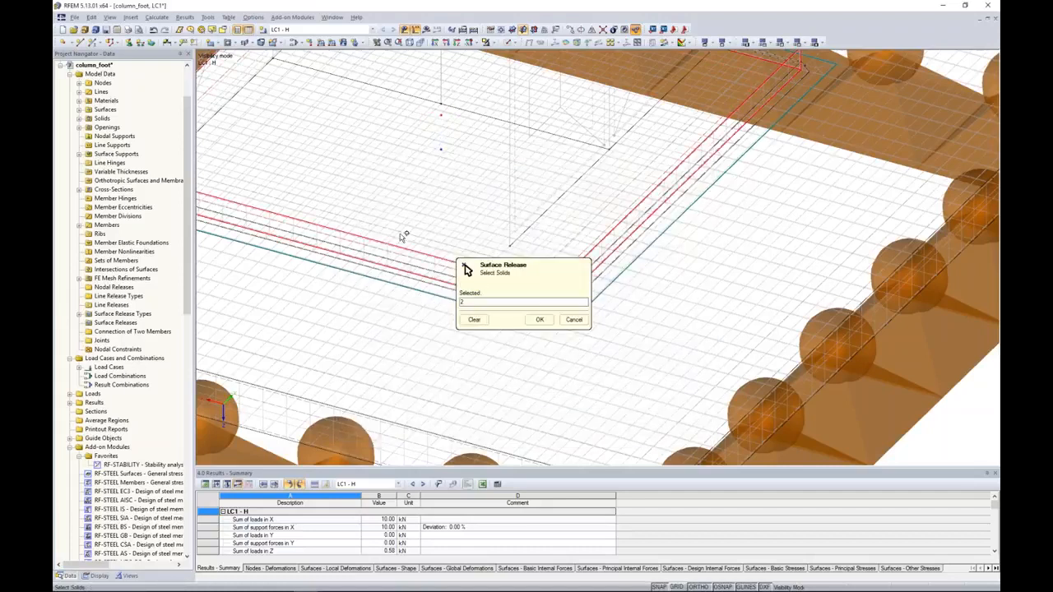
click(540, 319)
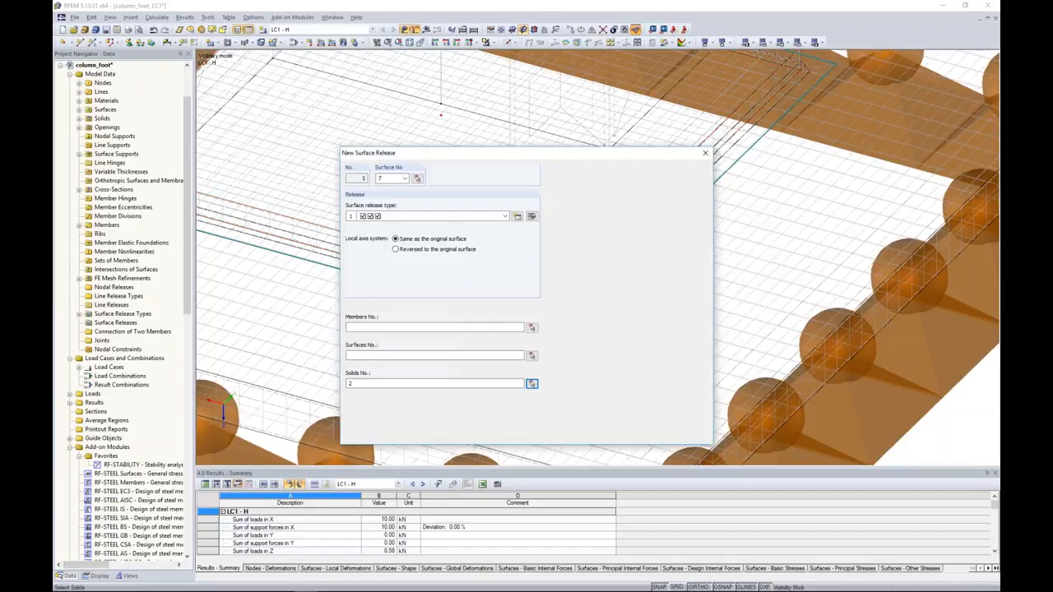
click(659, 438)
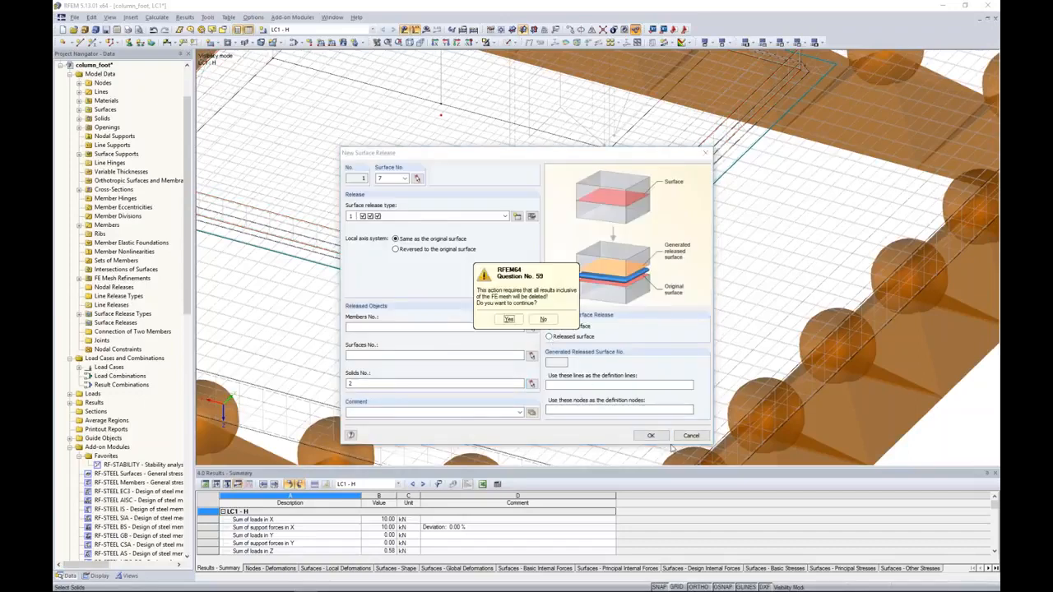
click(509, 319)
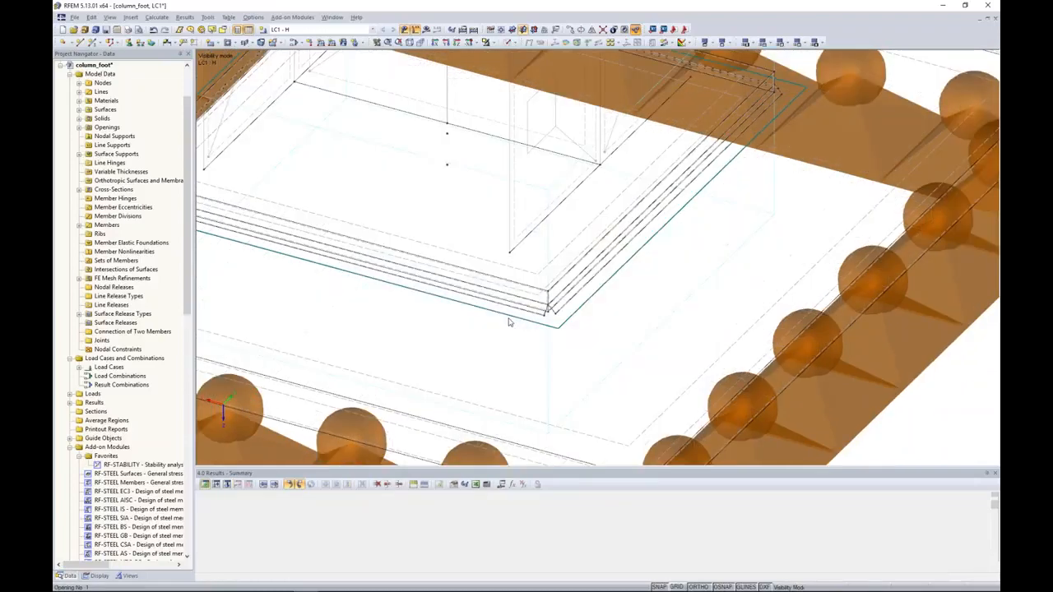
Step: Recalculate load case LC1 and examine the global deformations of the small plate on the base plate
click(426, 29)
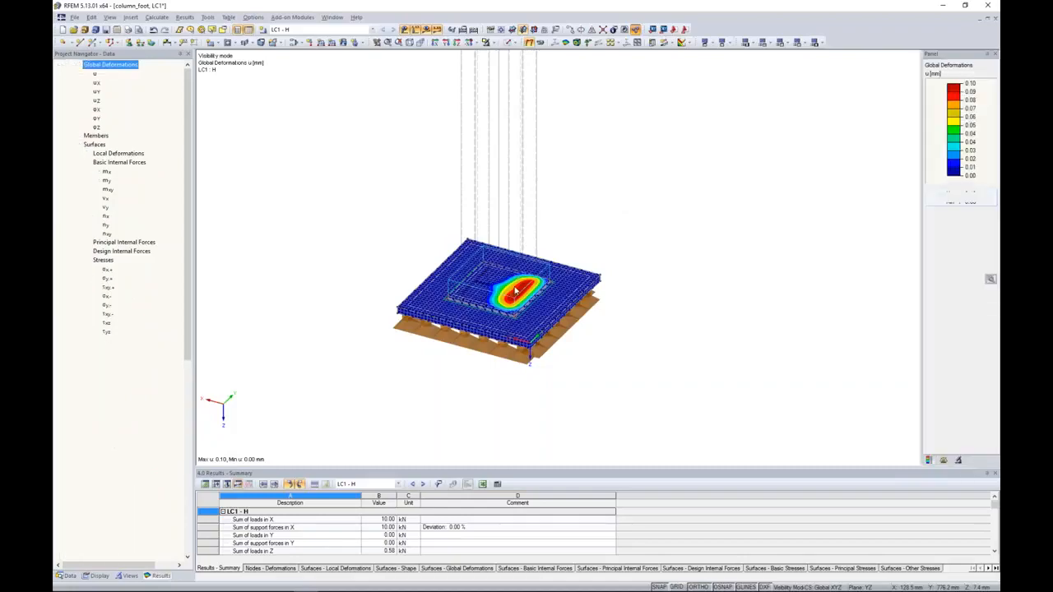
scroll(505, 303, up, 5)
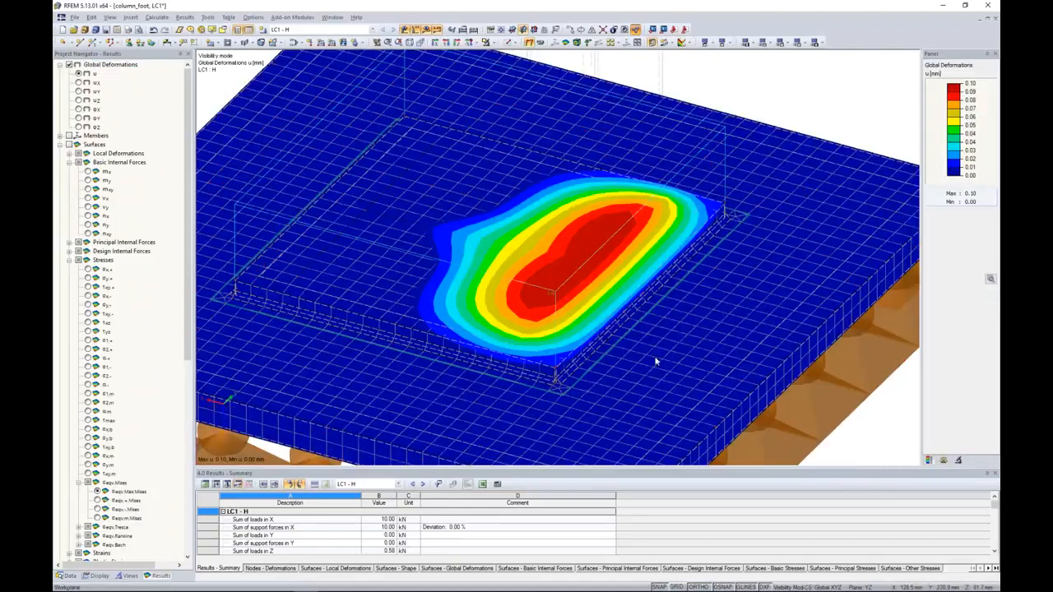
scroll(656, 361, down, 1)
ctrl+middle_drag(656, 361, 908, 350)
scroll(375, 359, up, 2)
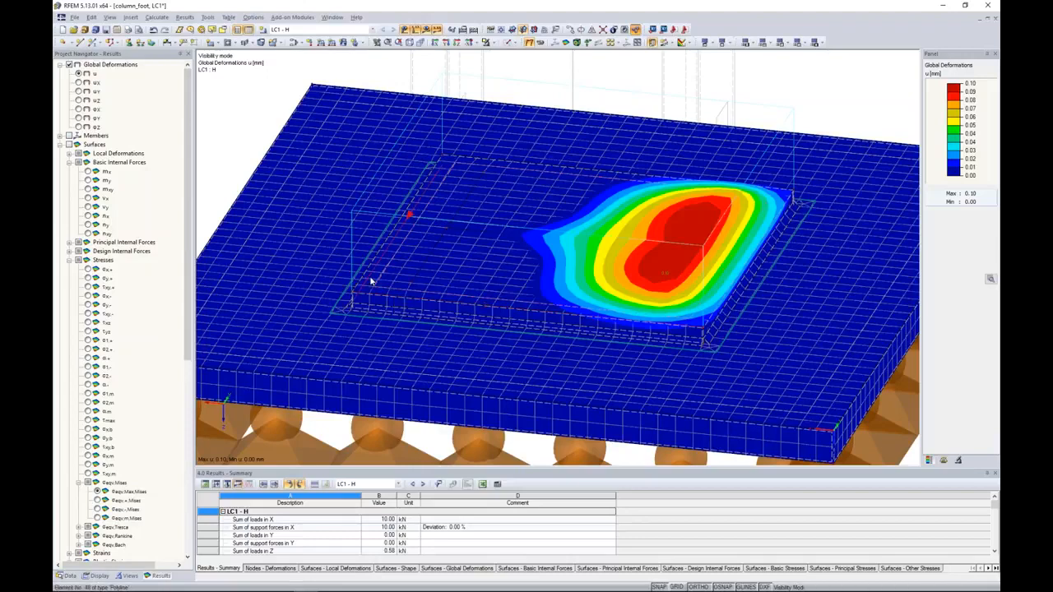
Step: Show the model data beside the whole base plate, then review the global calculation parameters and close them without changes
click(69, 575)
scroll(249, 242, down, 5)
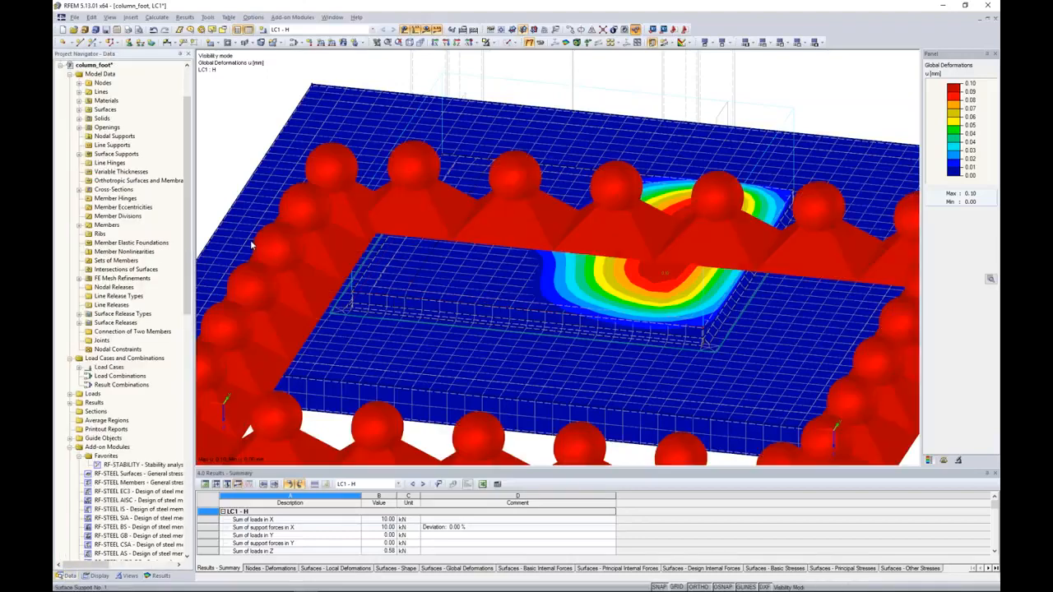
middle_drag(391, 203, 394, 197)
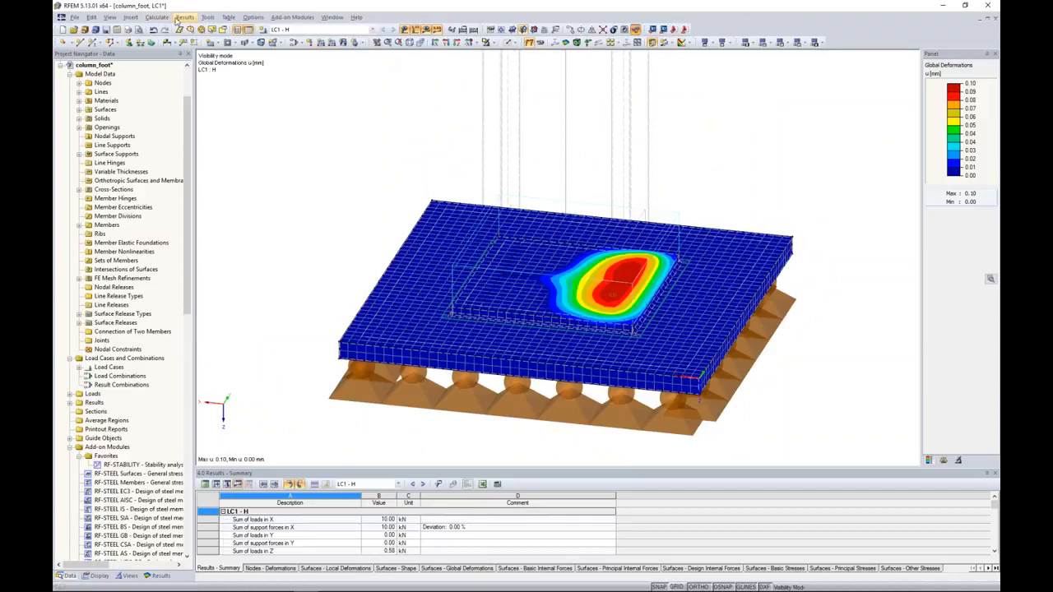
click(162, 19)
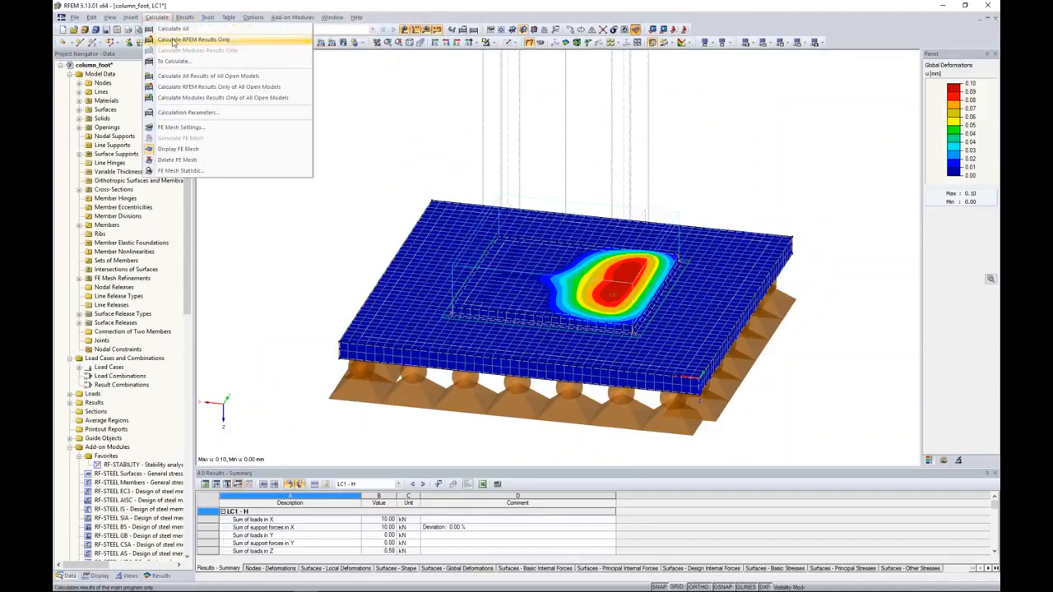
click(175, 112)
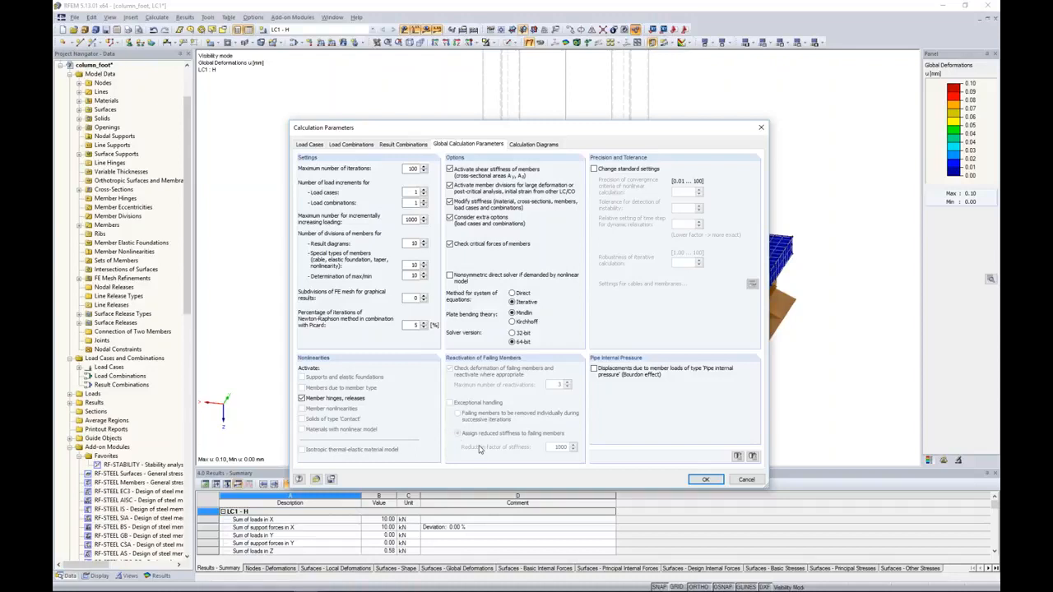
click(746, 480)
Step: Review the available model check functions, such as identical nodes and overlapping lines, and view the list of open models
click(210, 17)
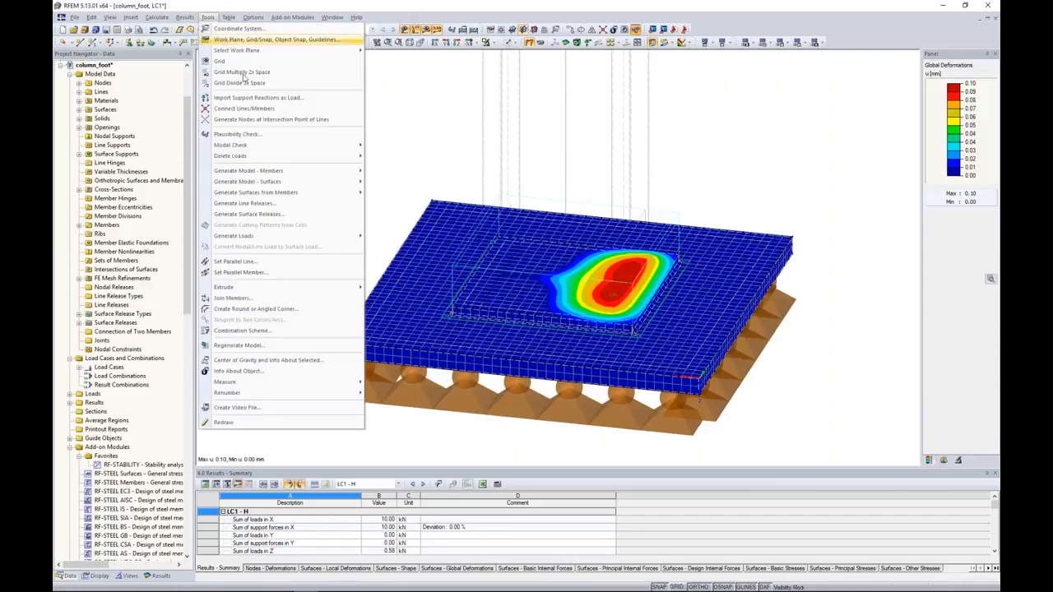
mouse_move(242, 148)
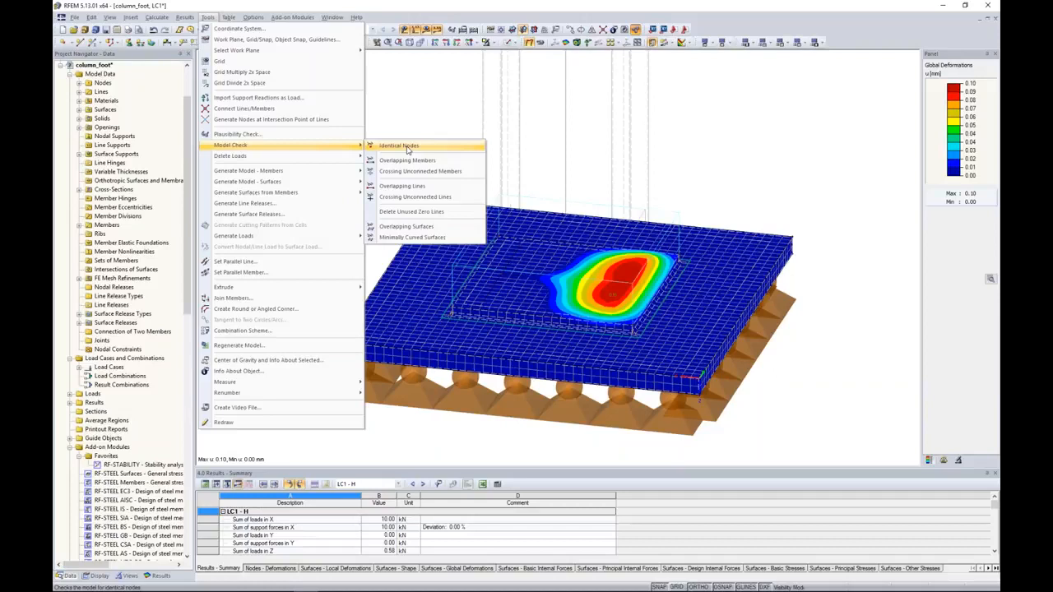
click(413, 113)
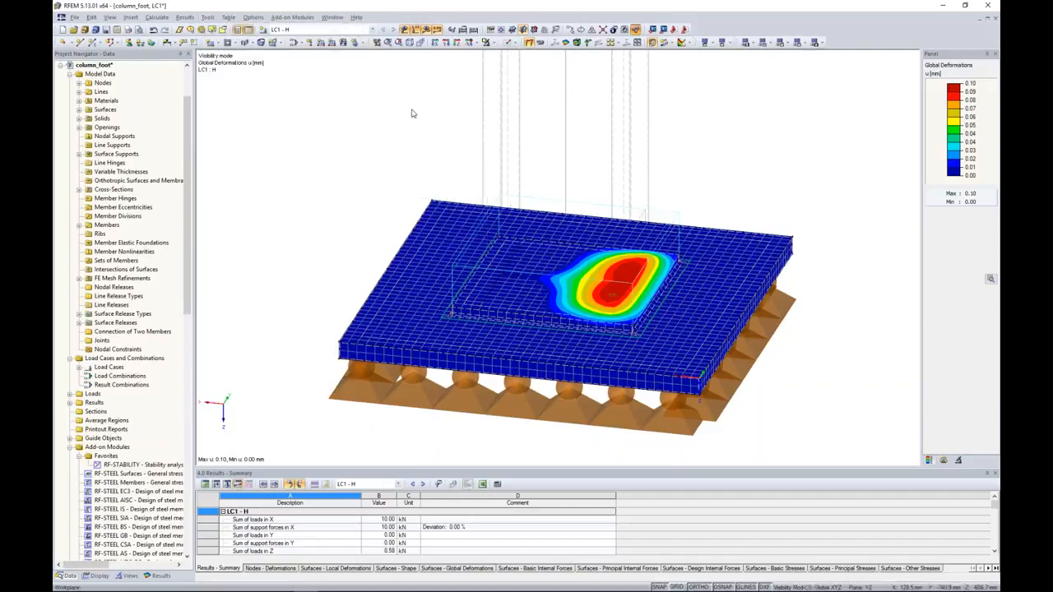
scroll(80, 108, up, 3)
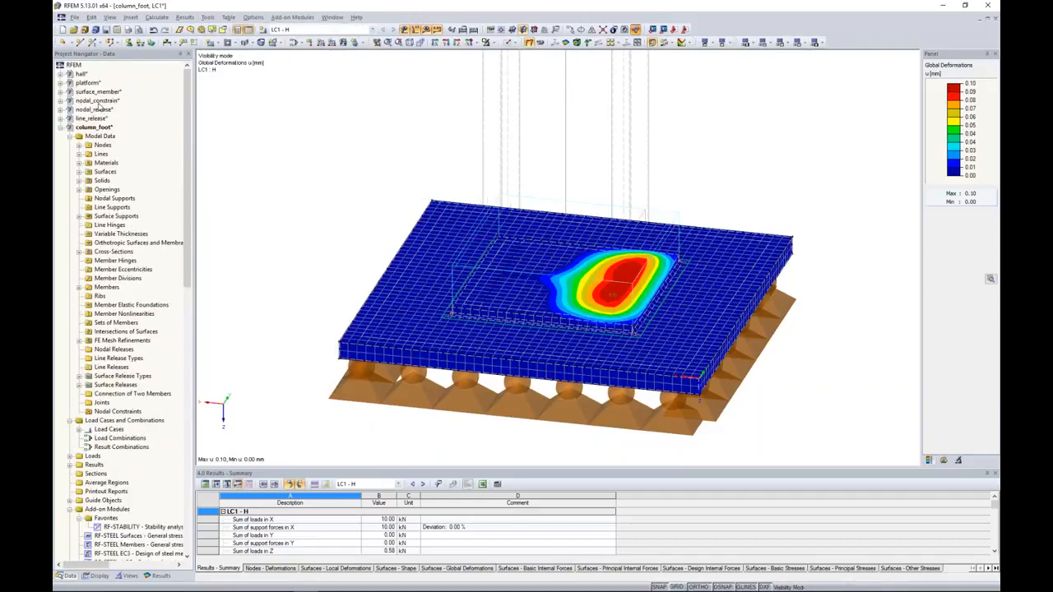